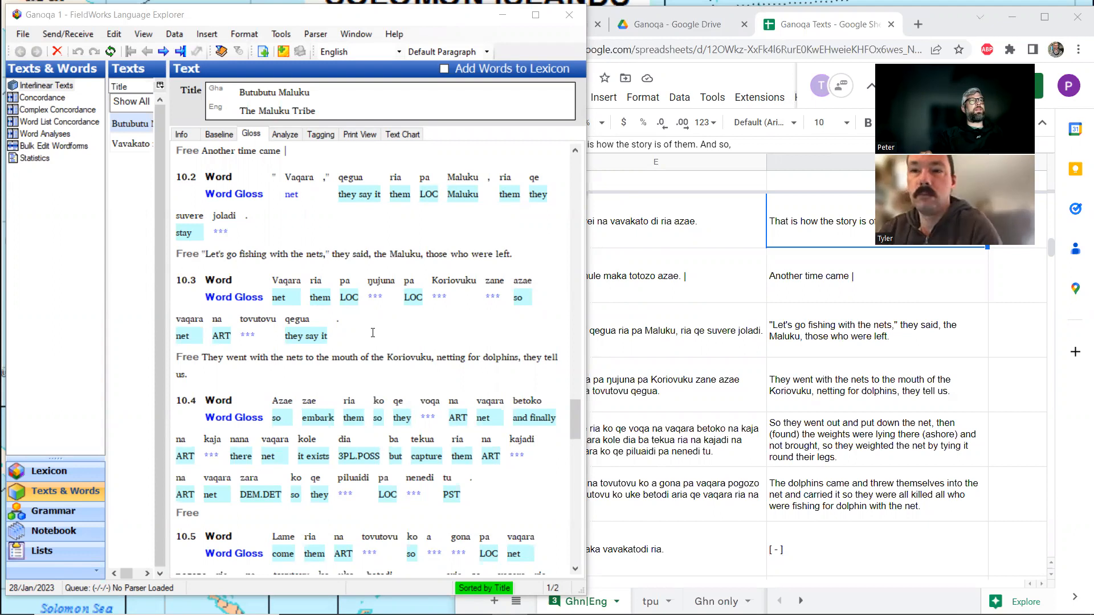
# Examine how joladi in line 10.2 is broken into morphemes, and return to the word glosses.
pyautogui.click(231, 231)
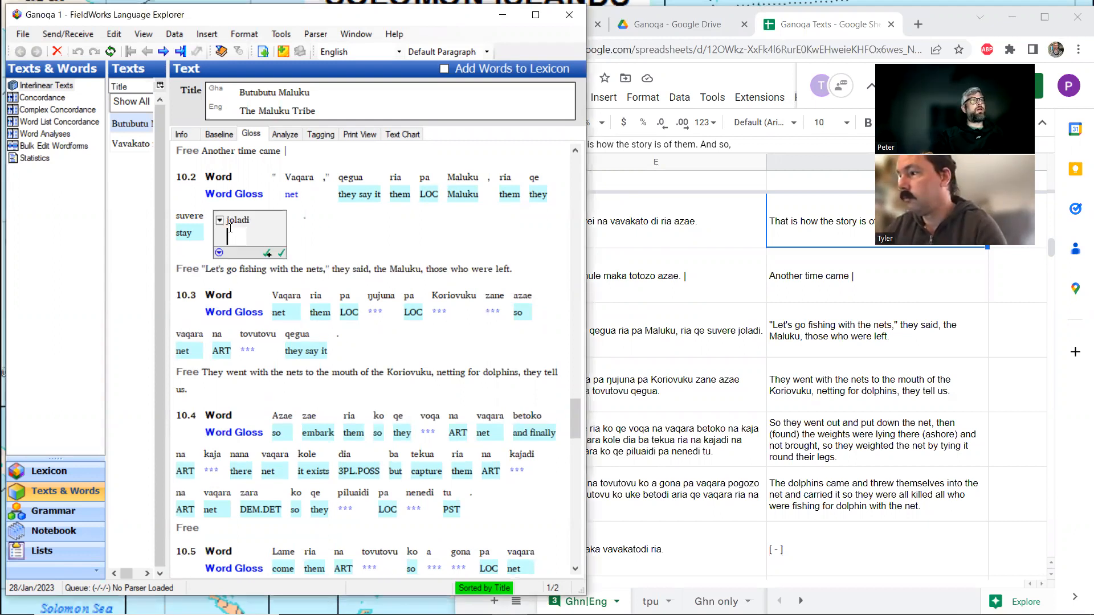
pyautogui.click(285, 135)
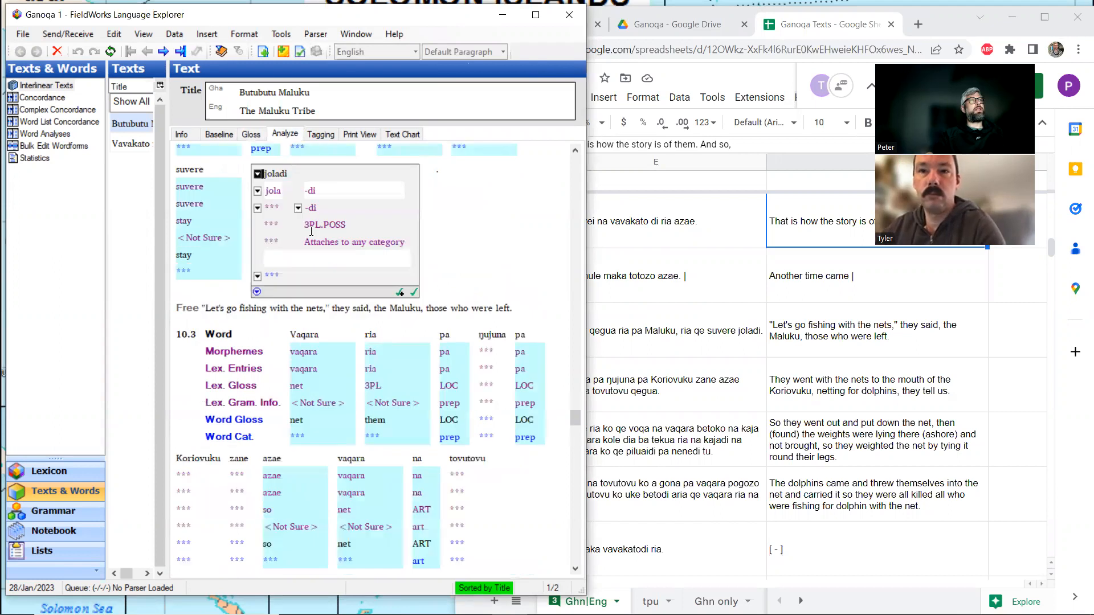
pyautogui.click(250, 135)
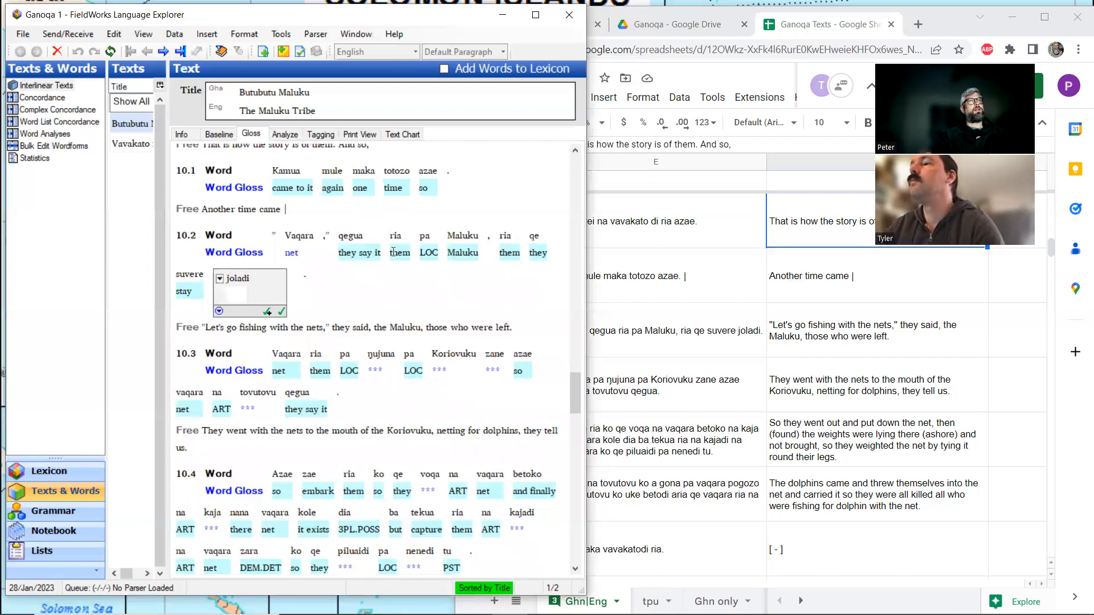
pyautogui.scroll(-2, 376, 254)
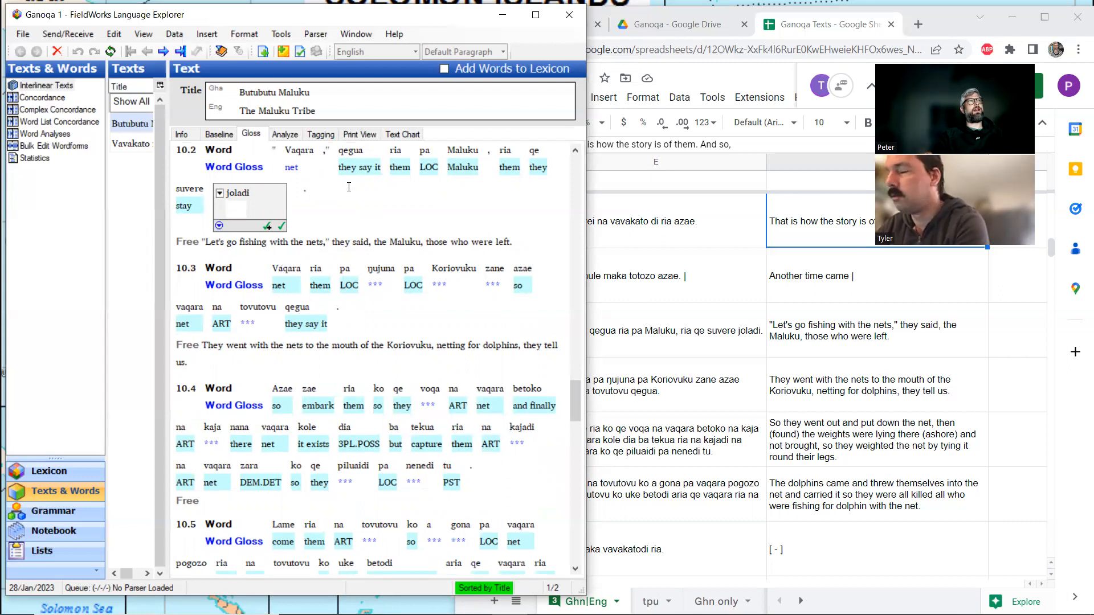
# Start a new lexical entry for Koriovuku from line 10.3 with the gloss Koriovuku.
pyautogui.click(449, 276)
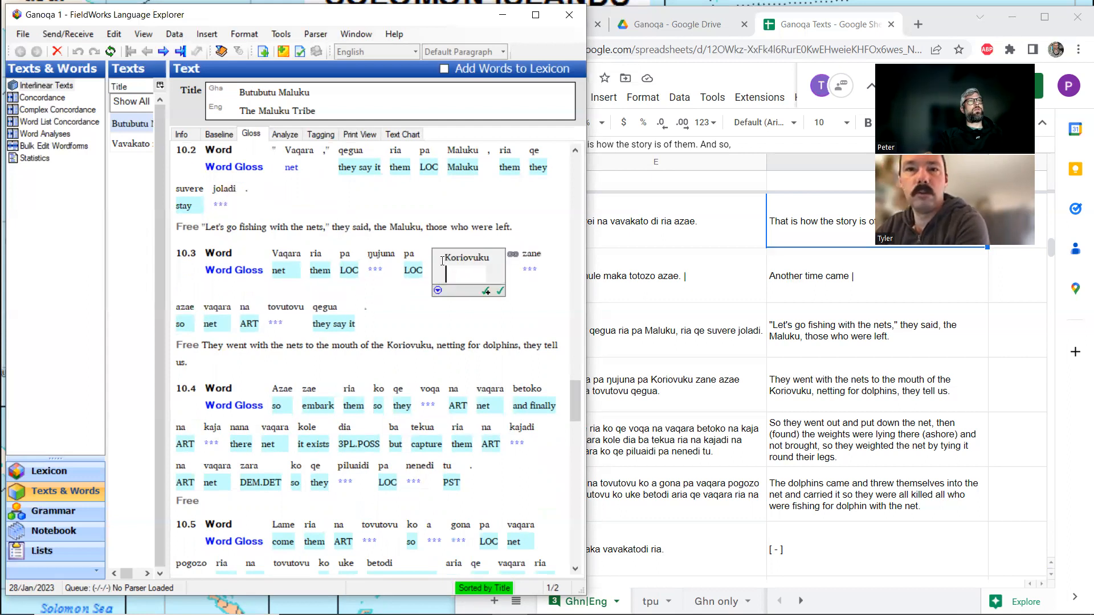
pyautogui.click(288, 135)
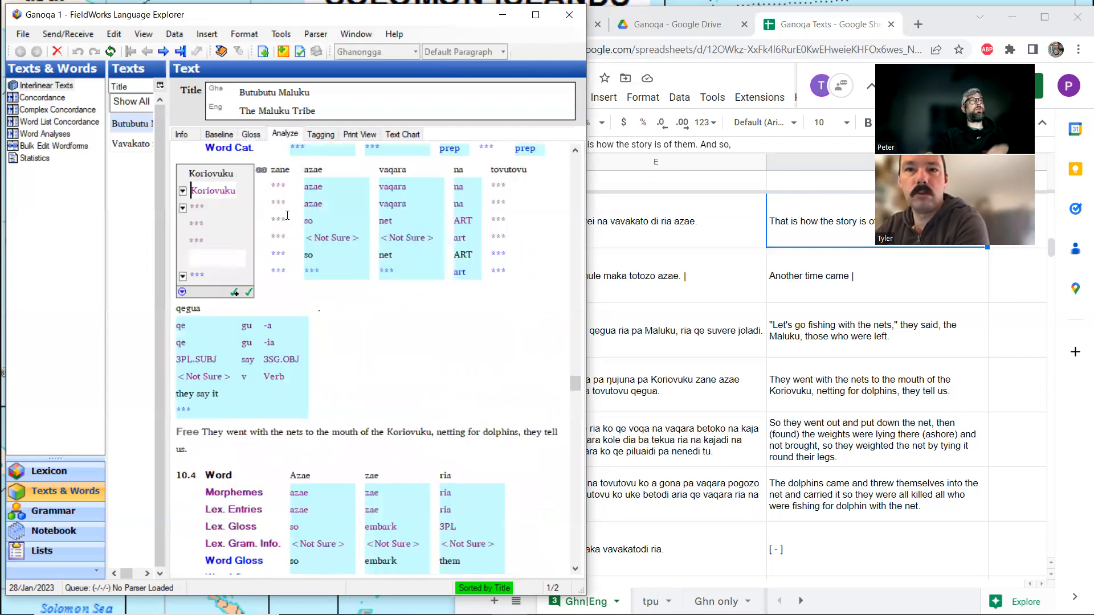
pyautogui.click(183, 208)
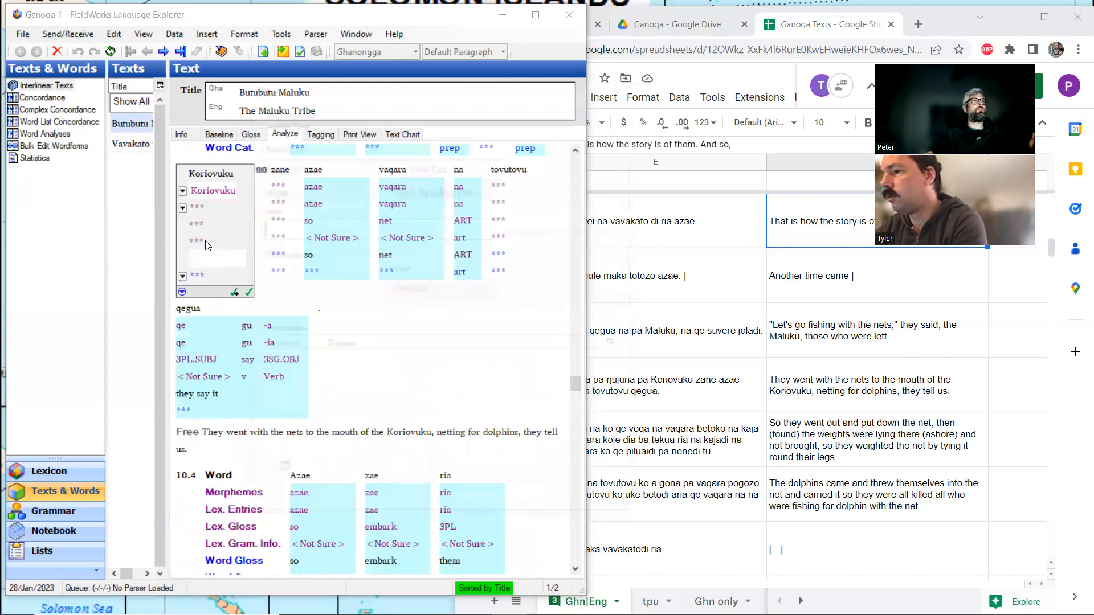
pyautogui.click(206, 244)
pyautogui.press('BackSpace')
pyautogui.write('orio')
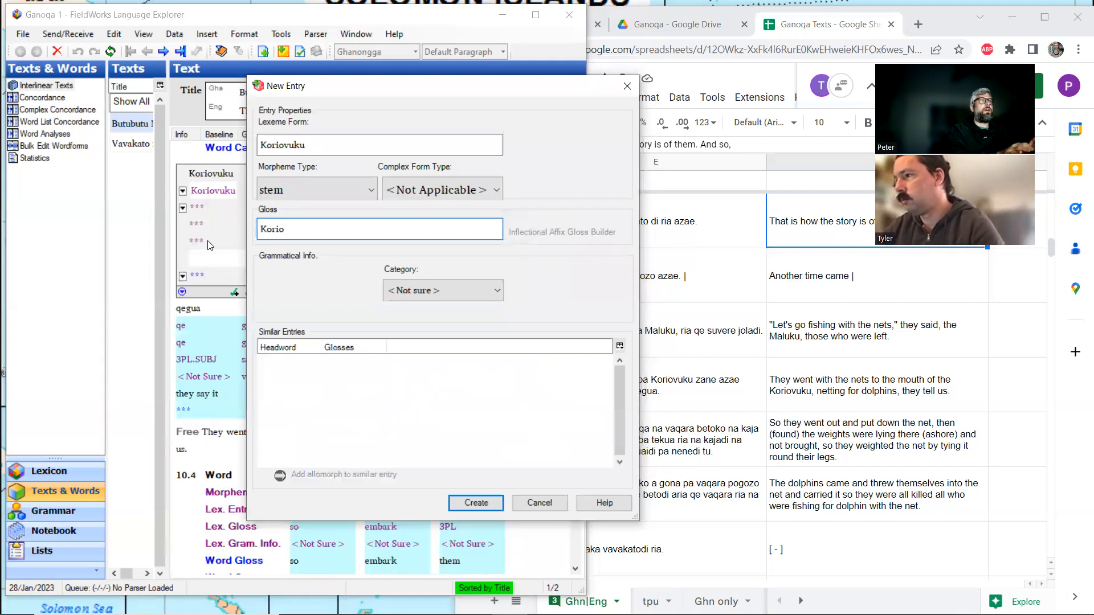
pyautogui.write('vuku')
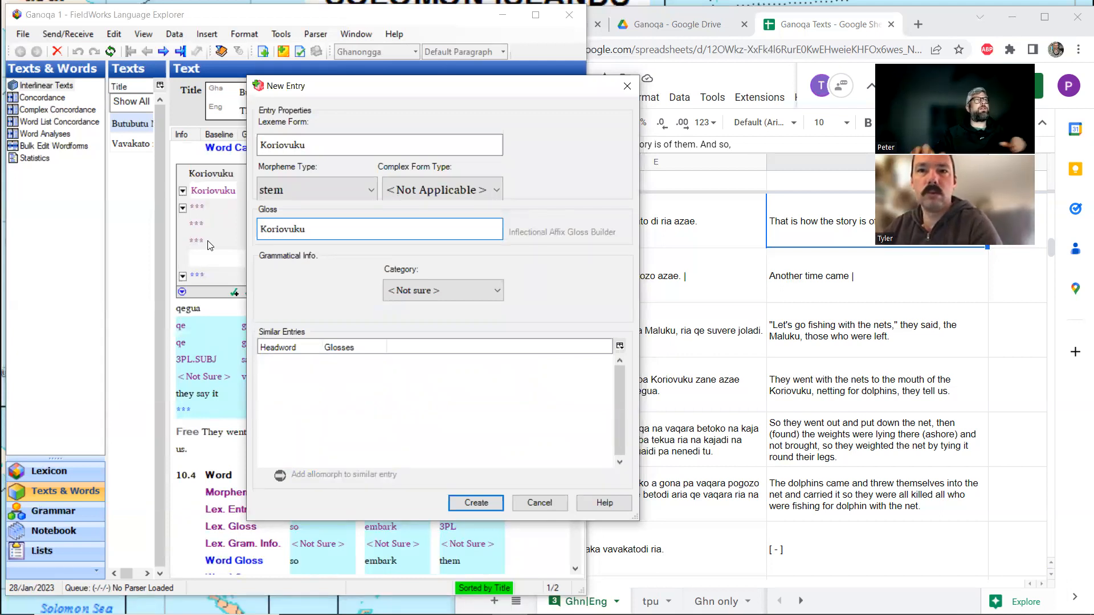
# Assign the category Proper Noun, found under Noun, to the Koriovuku entry and create it.
pyautogui.click(461, 293)
pyautogui.scroll(1, 439, 352)
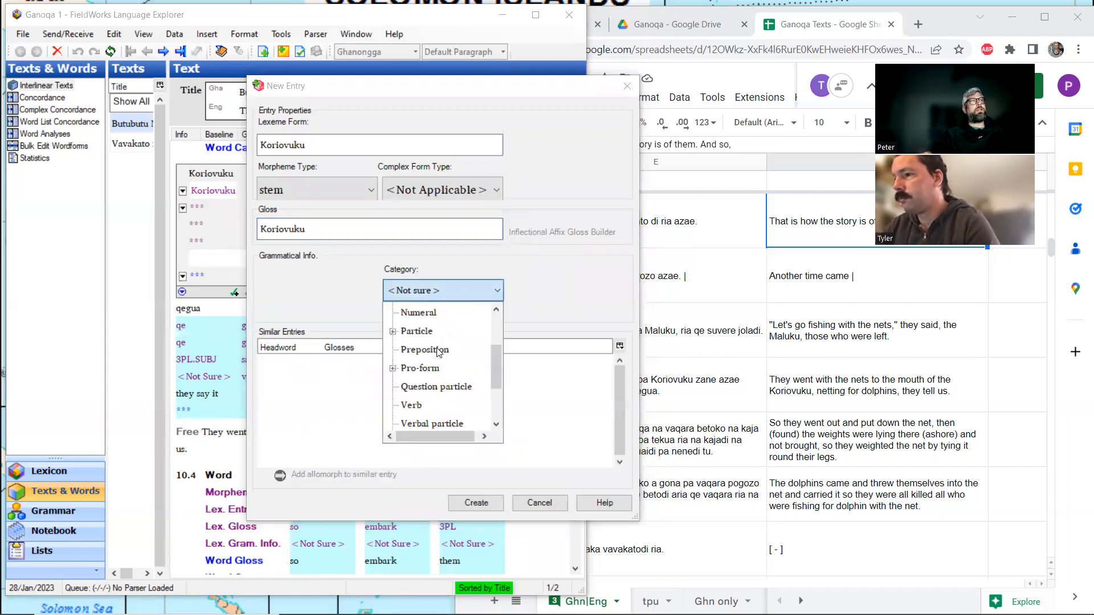
pyautogui.scroll(2, 436, 349)
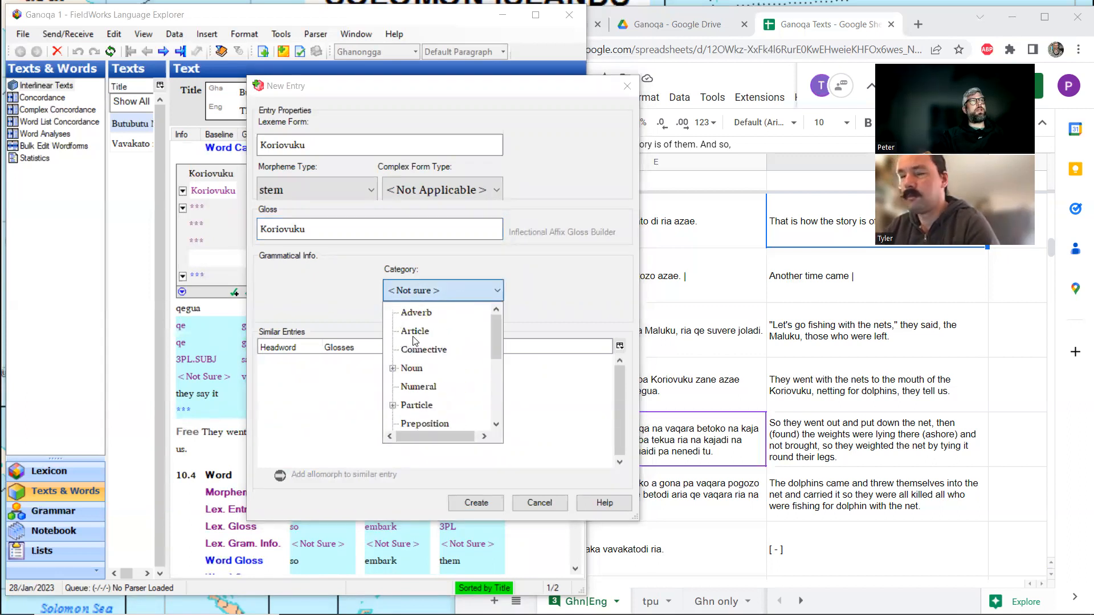
pyautogui.scroll(-1, 416, 340)
pyautogui.click(393, 312)
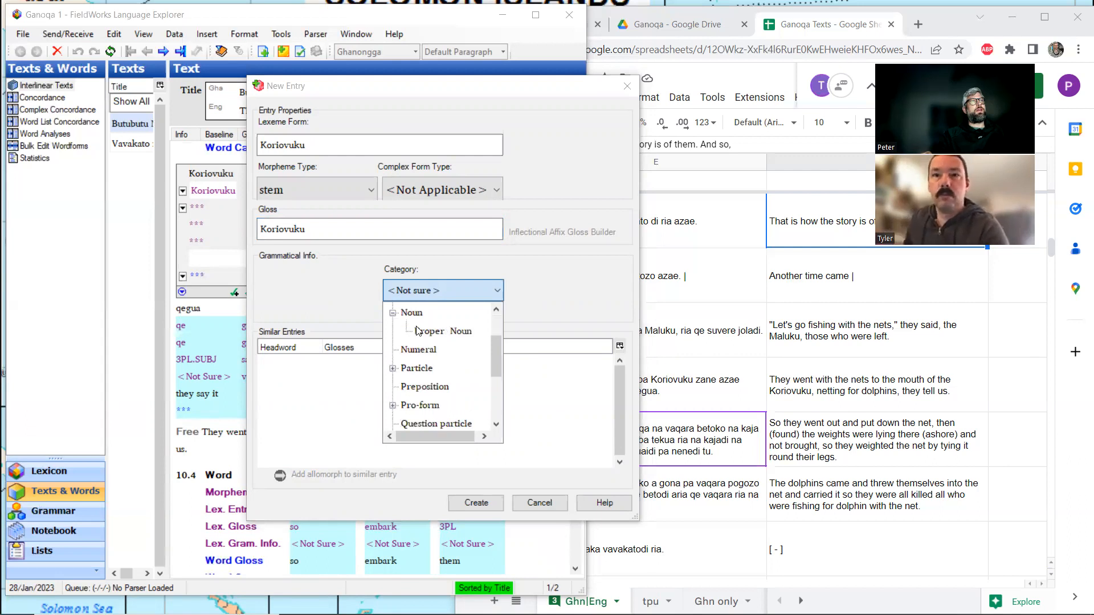
pyautogui.click(422, 331)
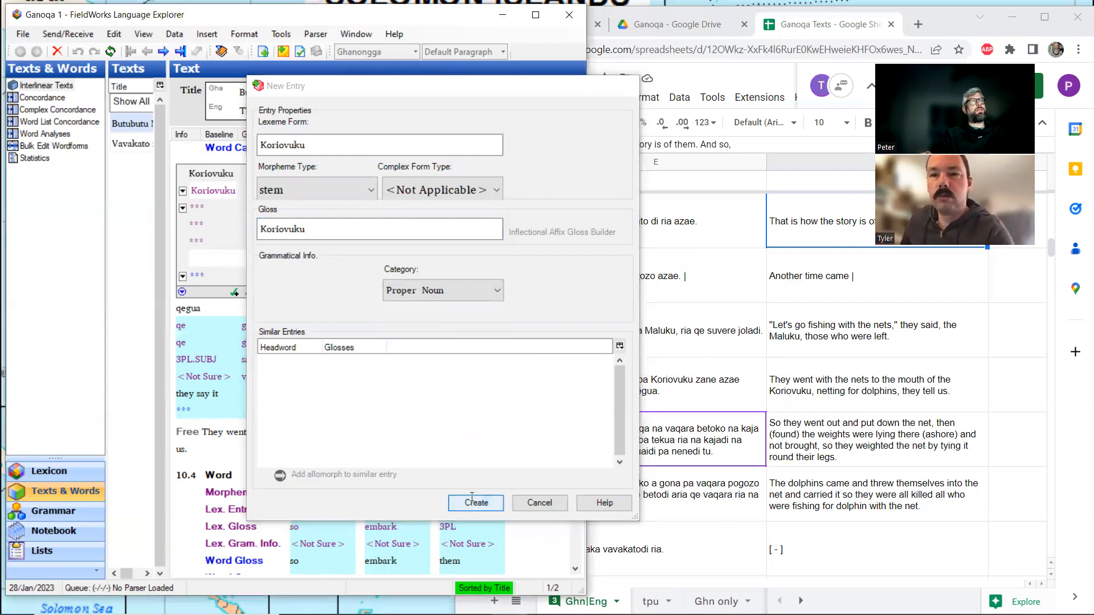
pyautogui.click(472, 502)
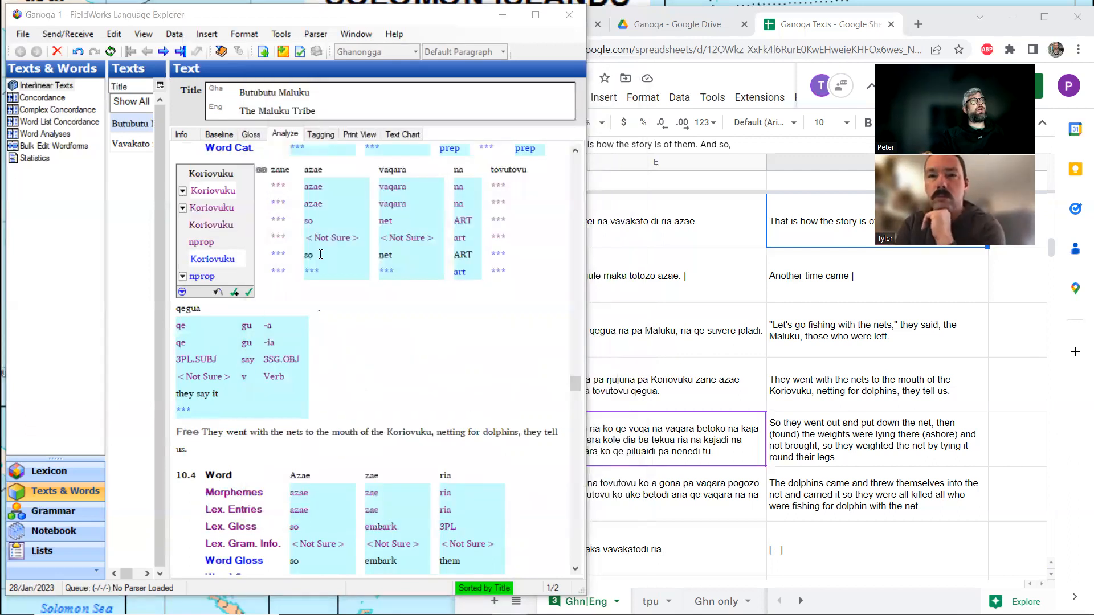
# Split ŋujuna in line 10.3 into the morphemes ŋuju and -na.
pyautogui.click(255, 135)
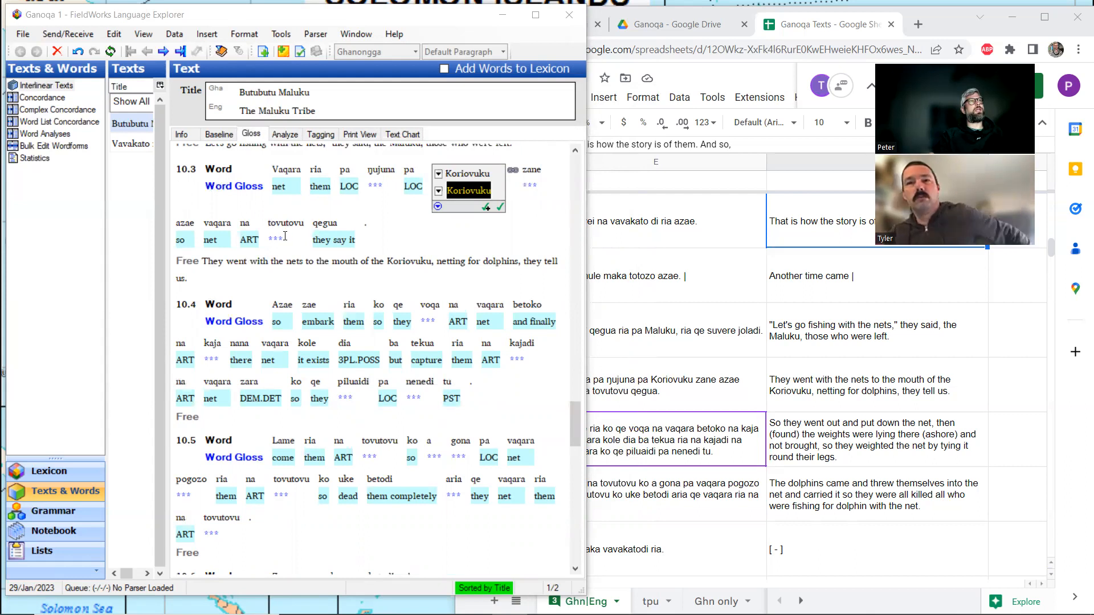
pyautogui.click(285, 236)
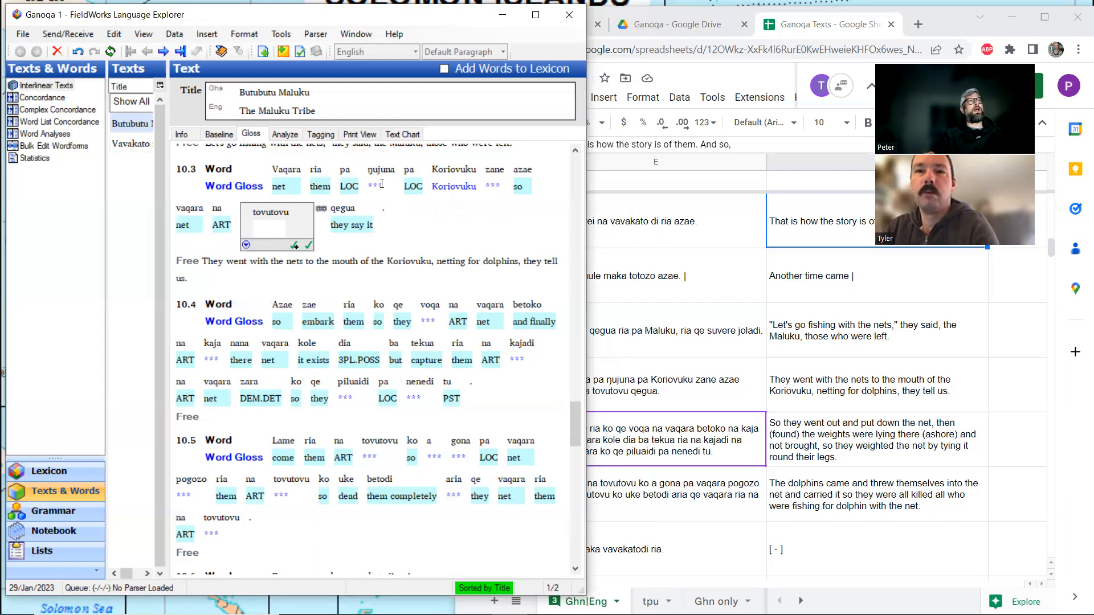
pyautogui.click(381, 183)
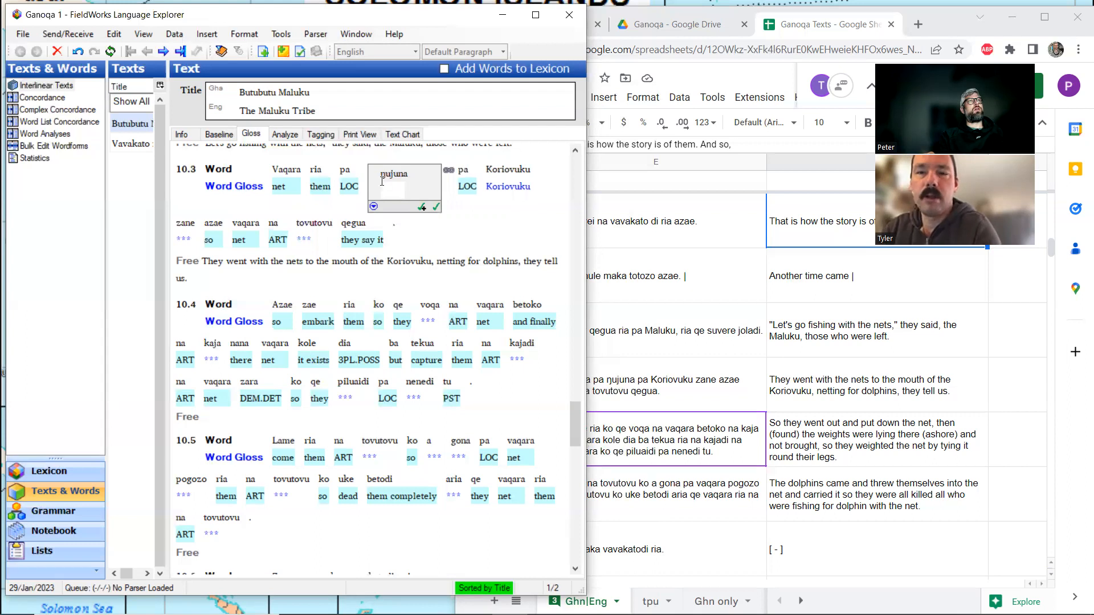
pyautogui.click(285, 135)
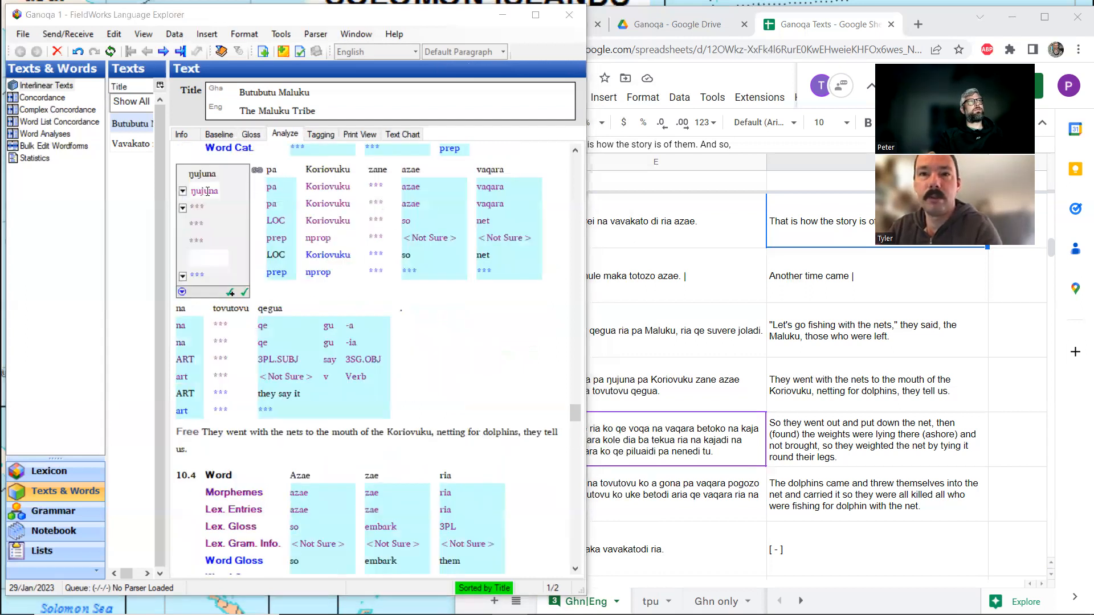
pyautogui.click(209, 191)
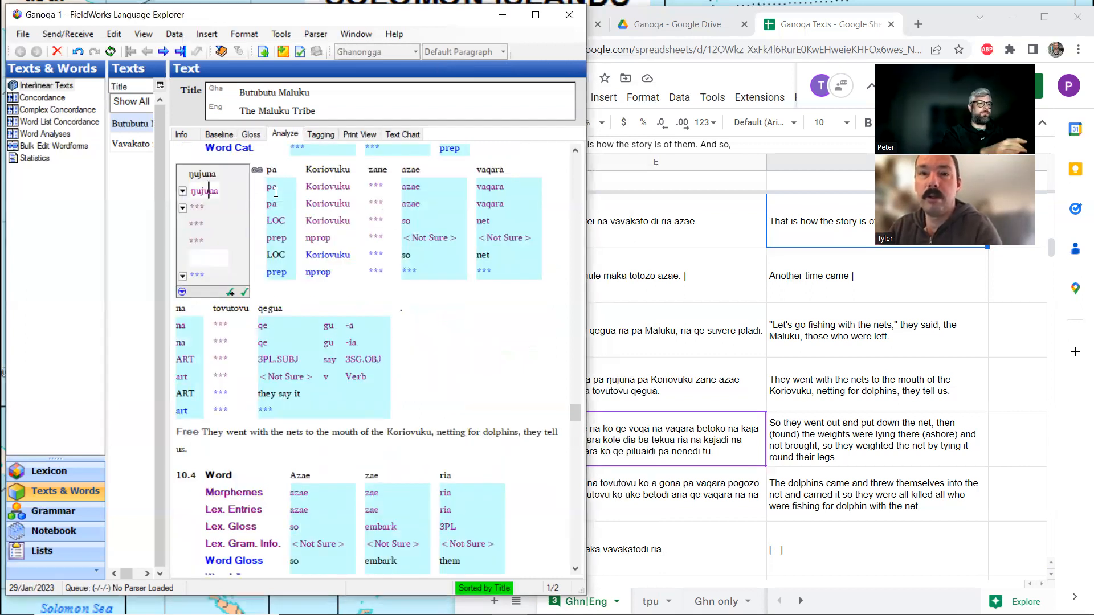
pyautogui.write('-')
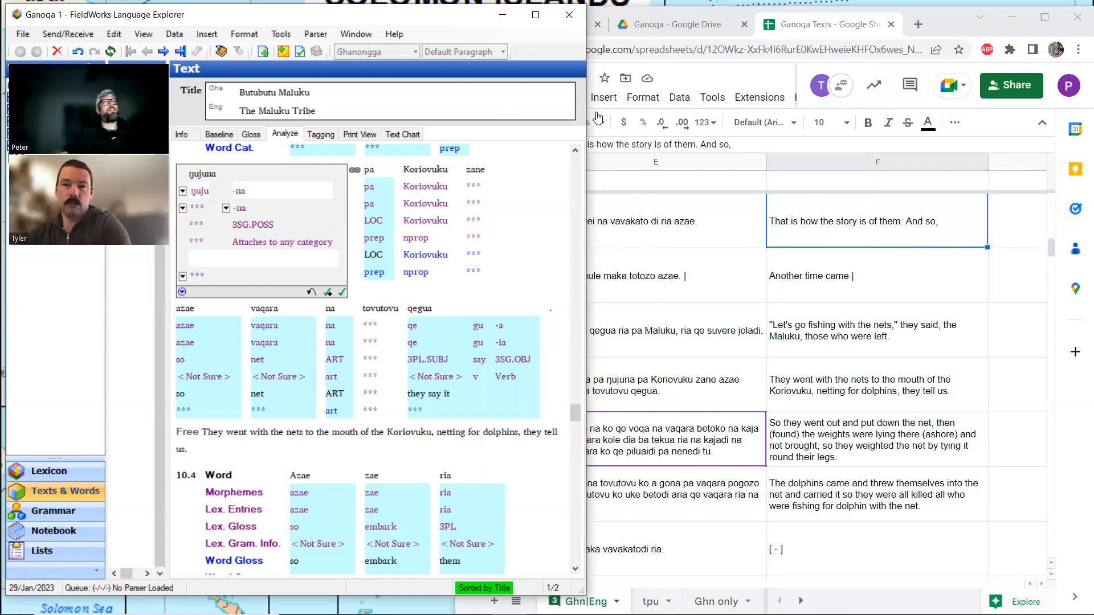
# Search the Ganoqa Texts spreadsheet for ŋuju, reusing the ŋ character from the FieldWorks analysis, and close the search.
pyautogui.click(821, 431)
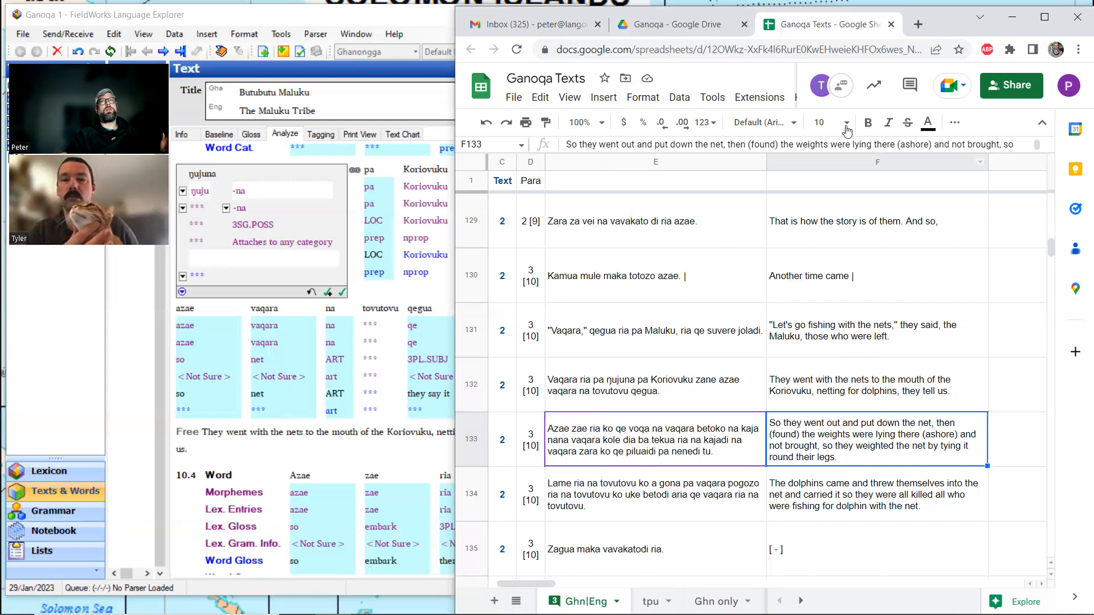
pyautogui.click(206, 190)
pyautogui.hotkey('shift', 'Left')
pyautogui.hotkey('ctrl', 'c')
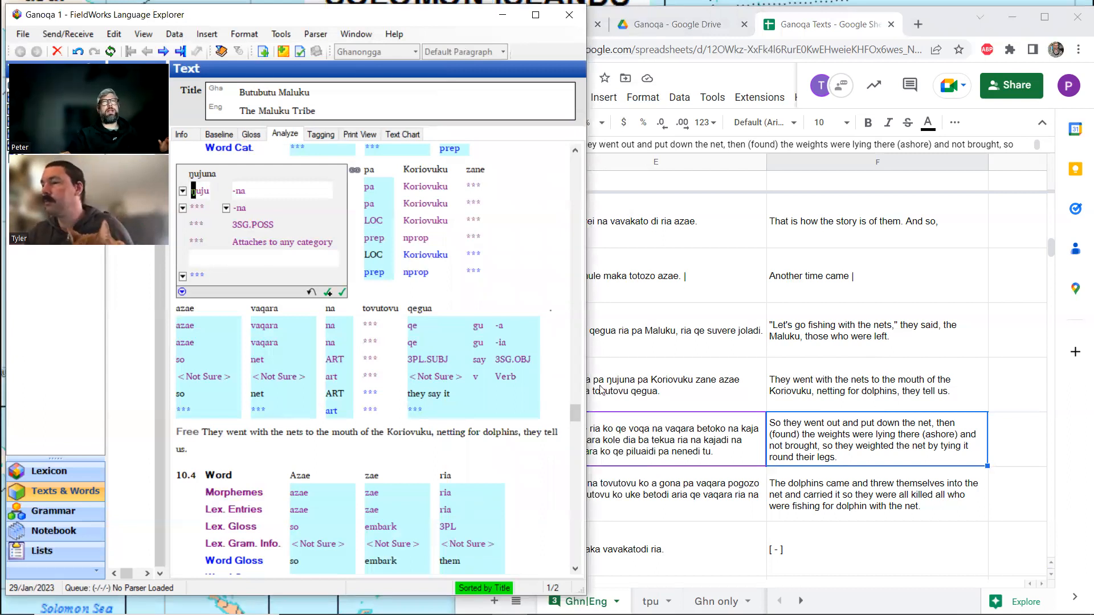
pyautogui.click(821, 438)
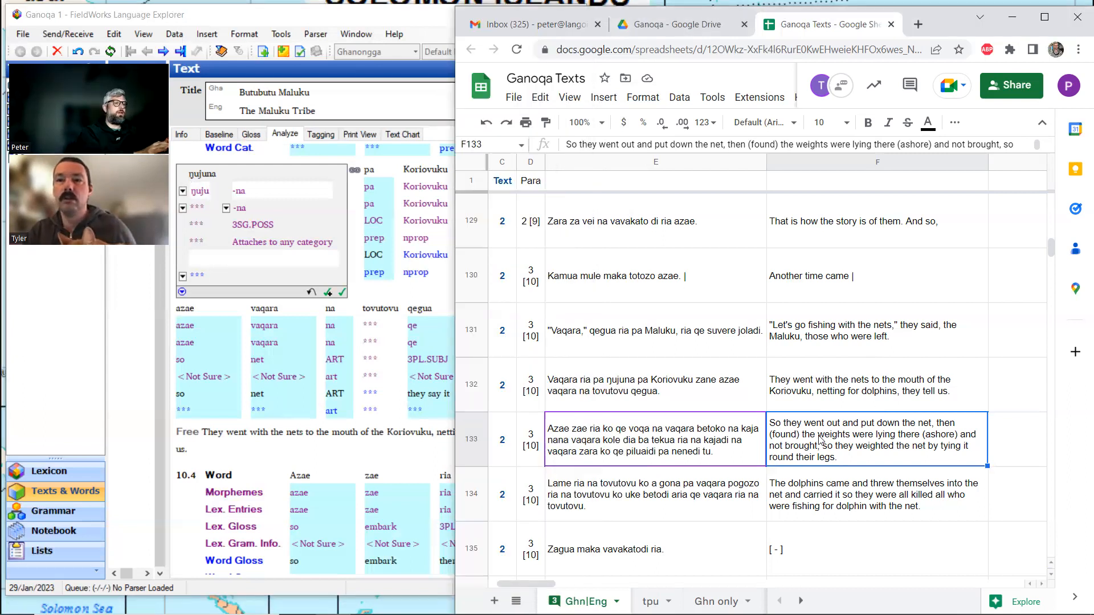
pyautogui.hotkey('ctrl', 'f')
pyautogui.hotkey('ctrl', 'v')
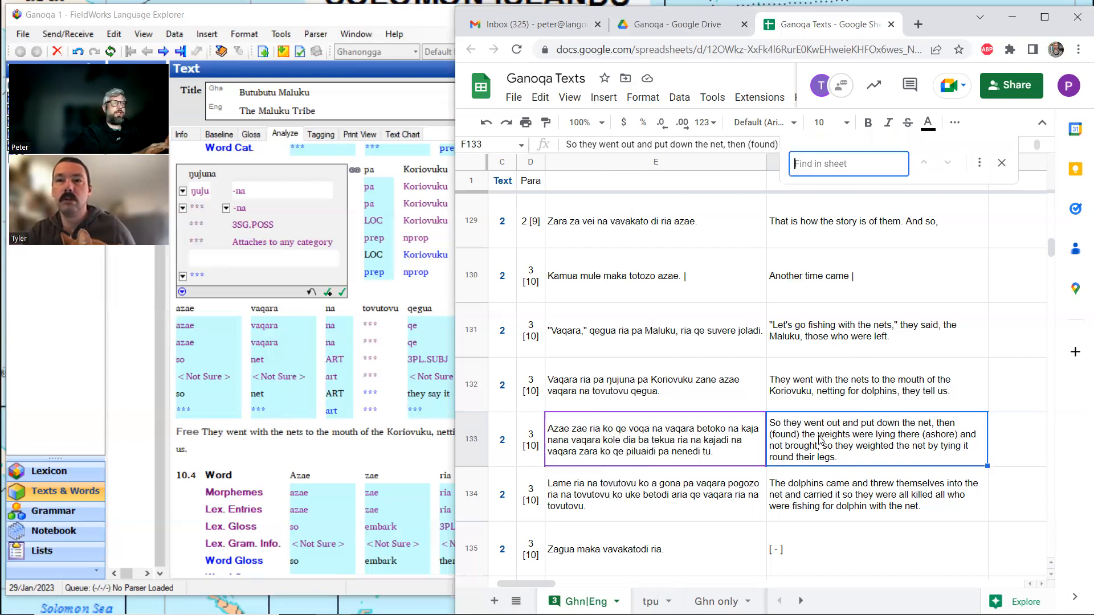
pyautogui.write('uju')
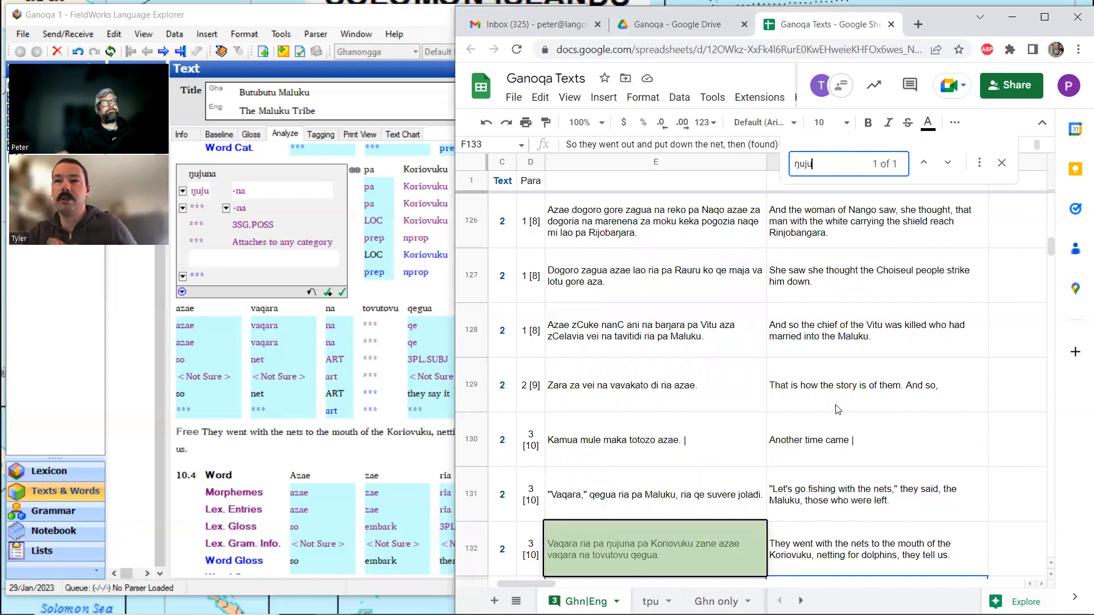
pyautogui.scroll(-3, 837, 410)
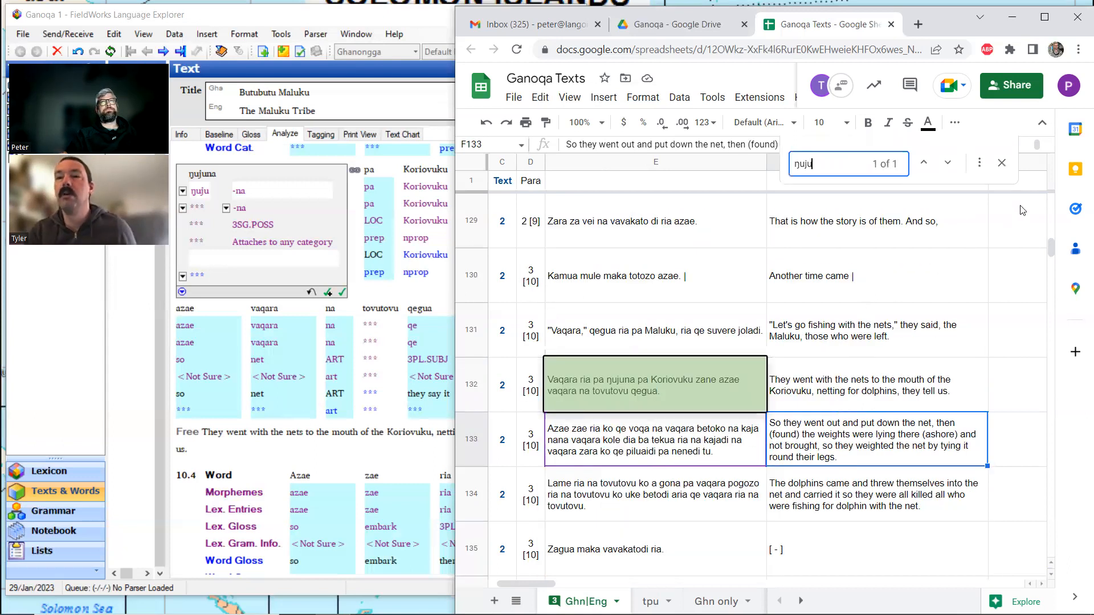
pyautogui.click(1002, 163)
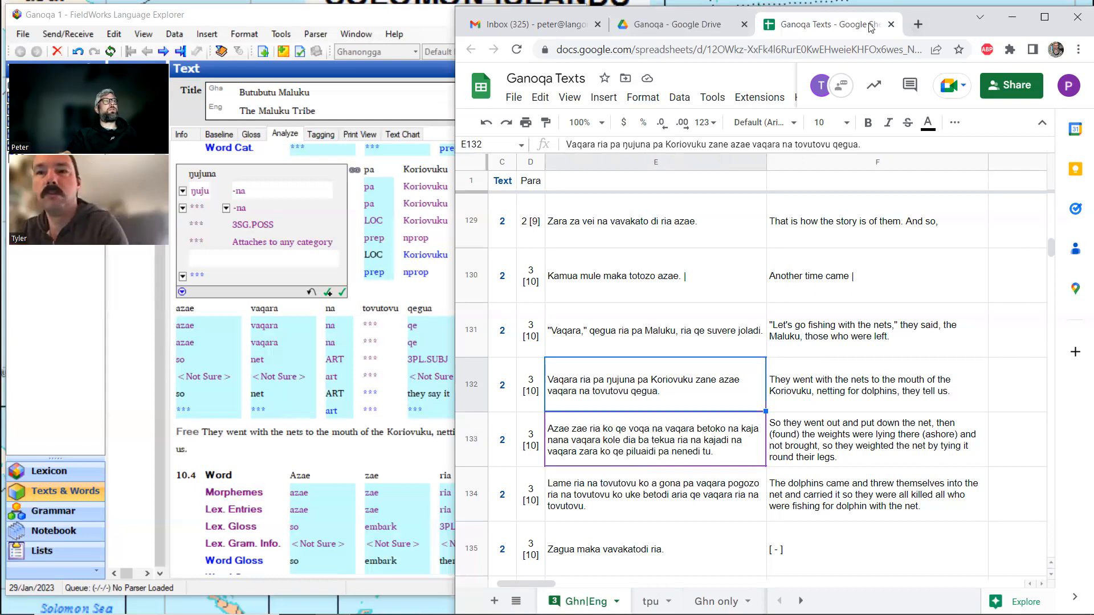
# Back in FieldWorks, create a new lexical entry for the stem ŋuju with the gloss mouth.
pyautogui.click(394, 172)
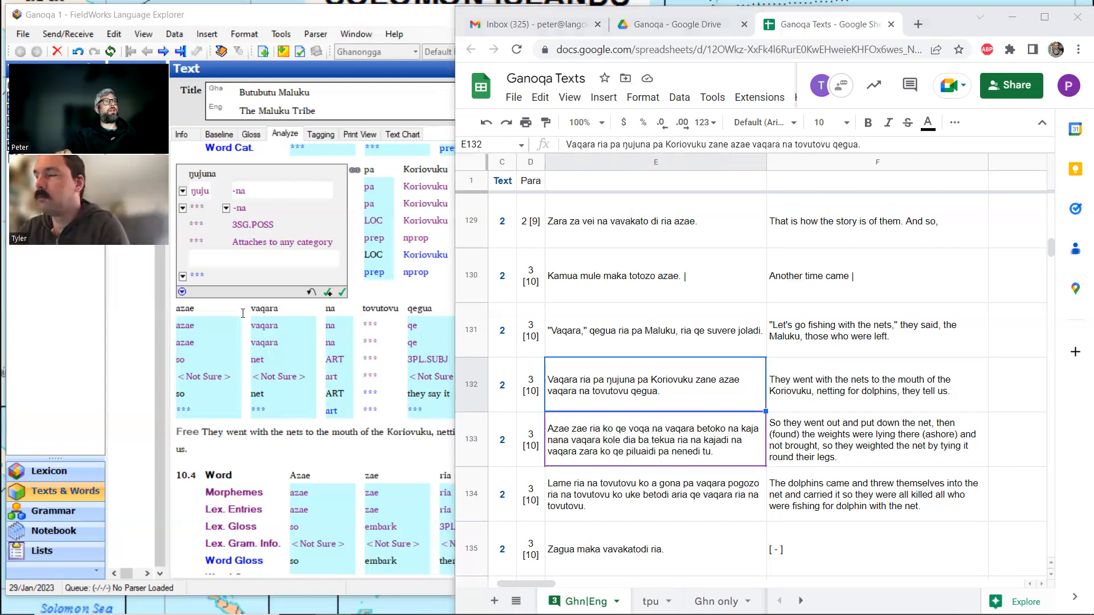
pyautogui.click(218, 254)
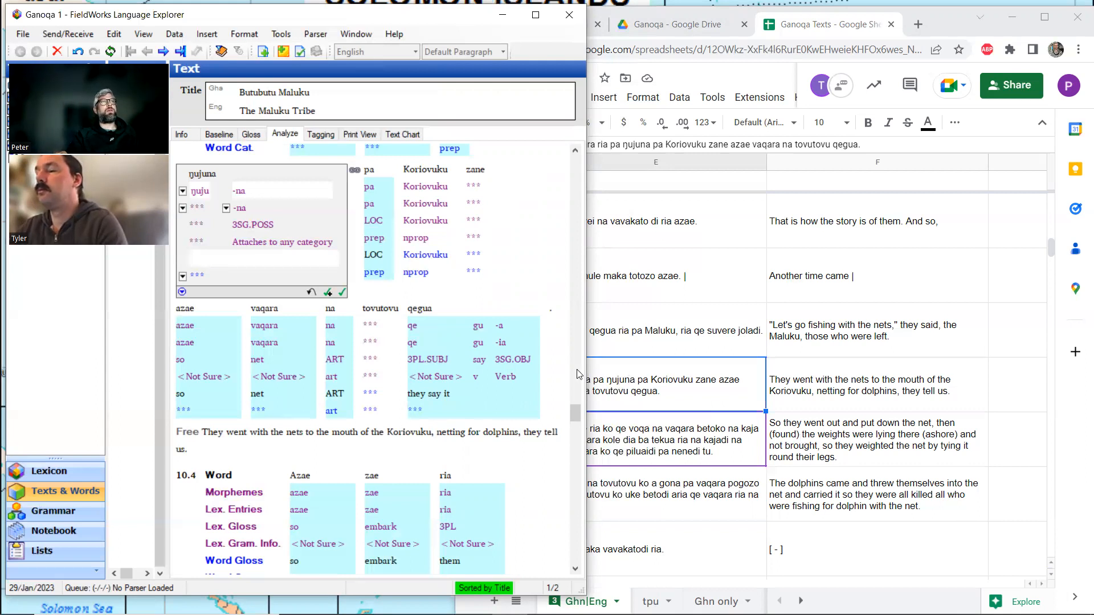
pyautogui.click(182, 209)
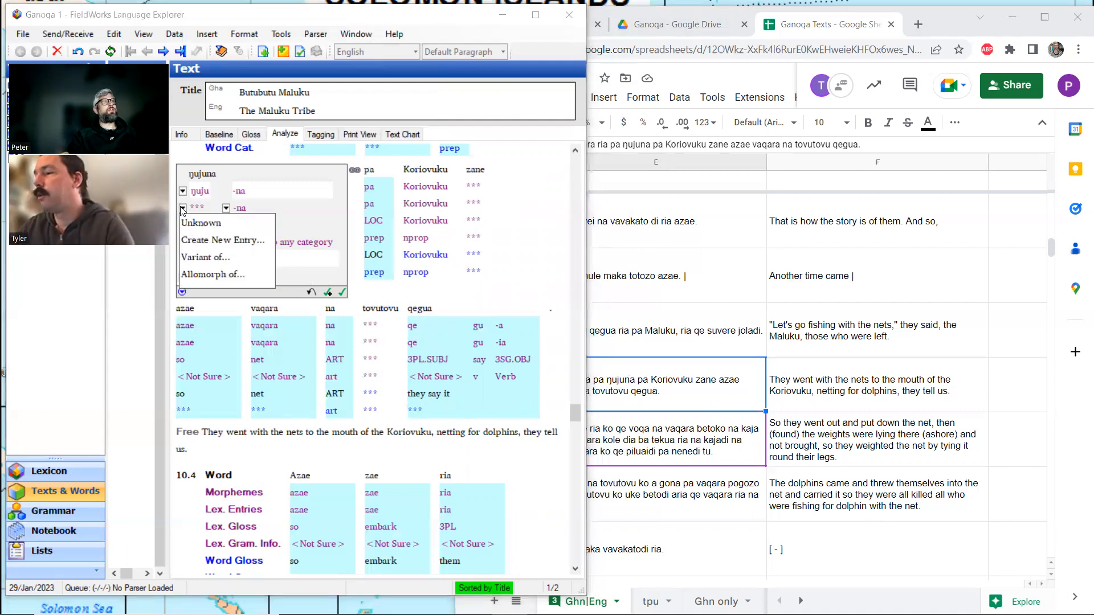
pyautogui.click(195, 242)
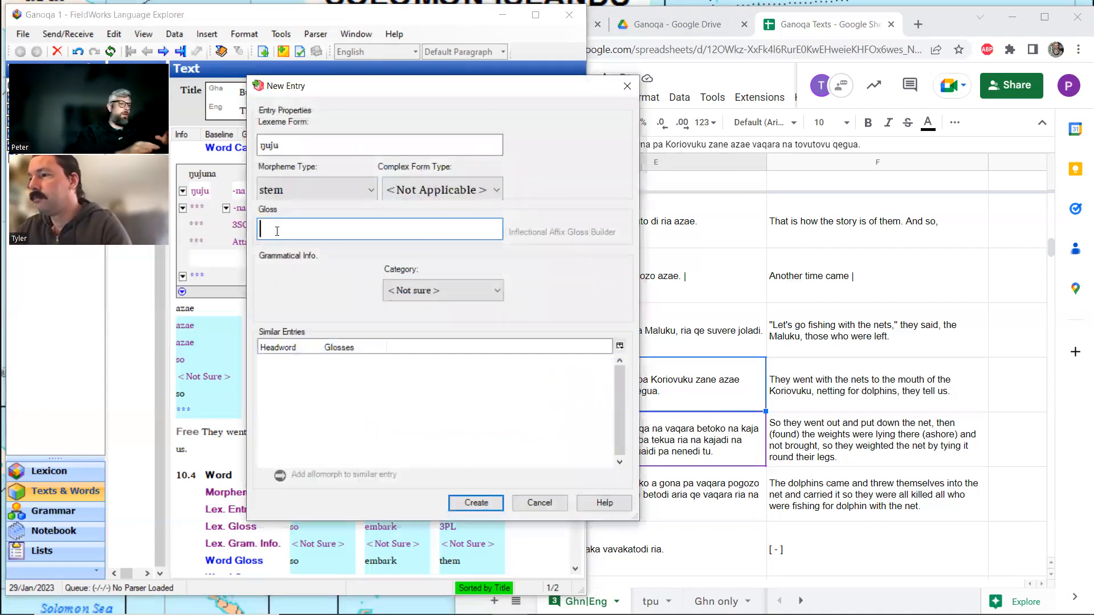
pyautogui.write('mouth')
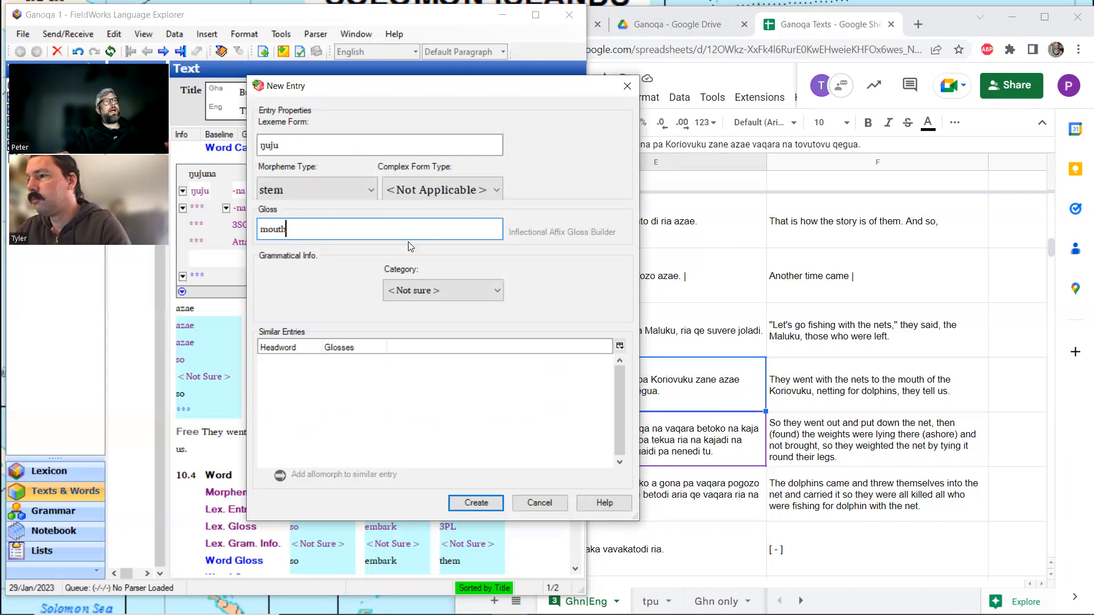
pyautogui.click(478, 503)
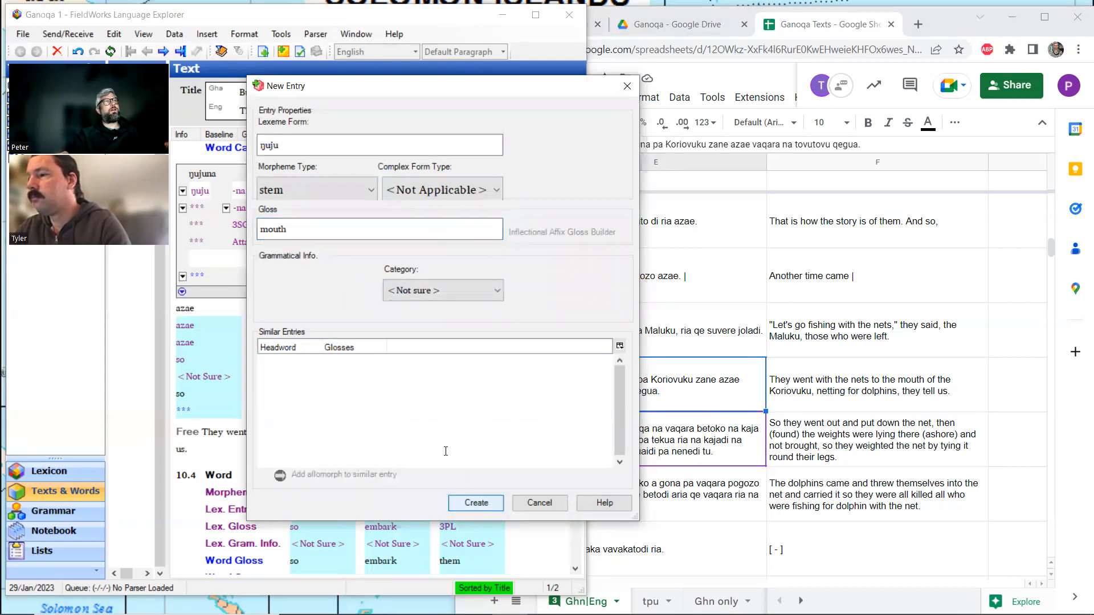
# Open the lexicon entry for ŋuju and enter the definition "mouth, as mouth of river".
pyautogui.click(201, 192)
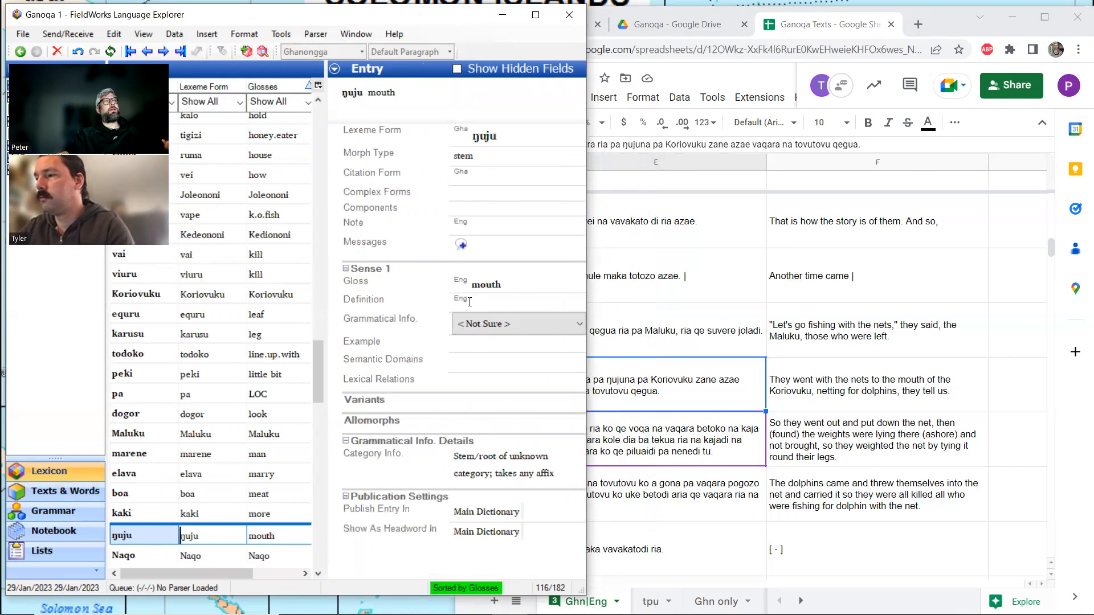
pyautogui.click(469, 302)
pyautogui.write('mouth')
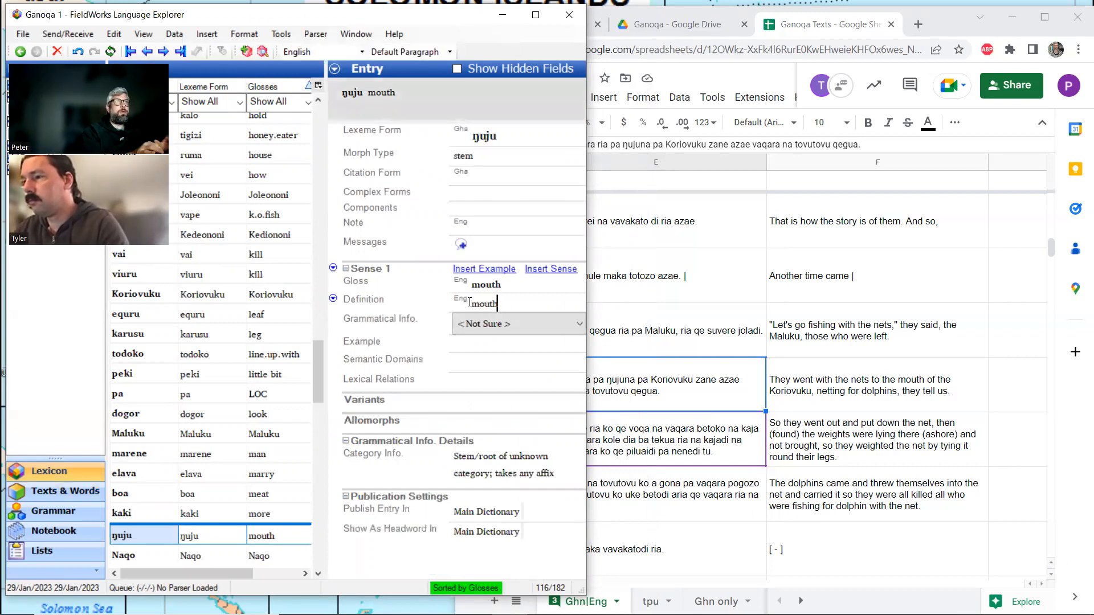
pyautogui.write(', as mouth of')
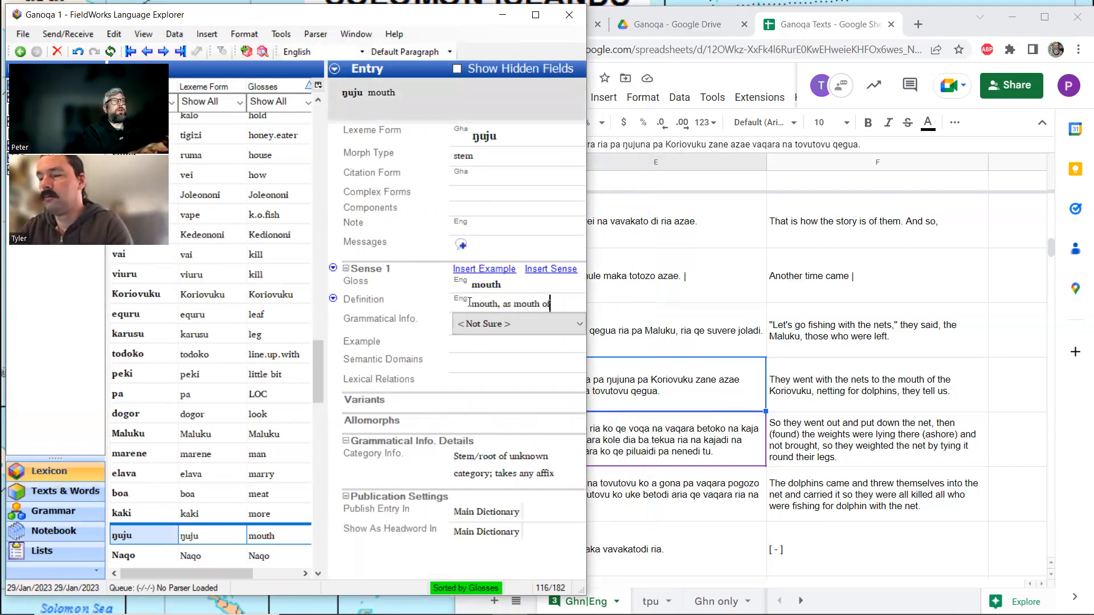
pyautogui.write(' river')
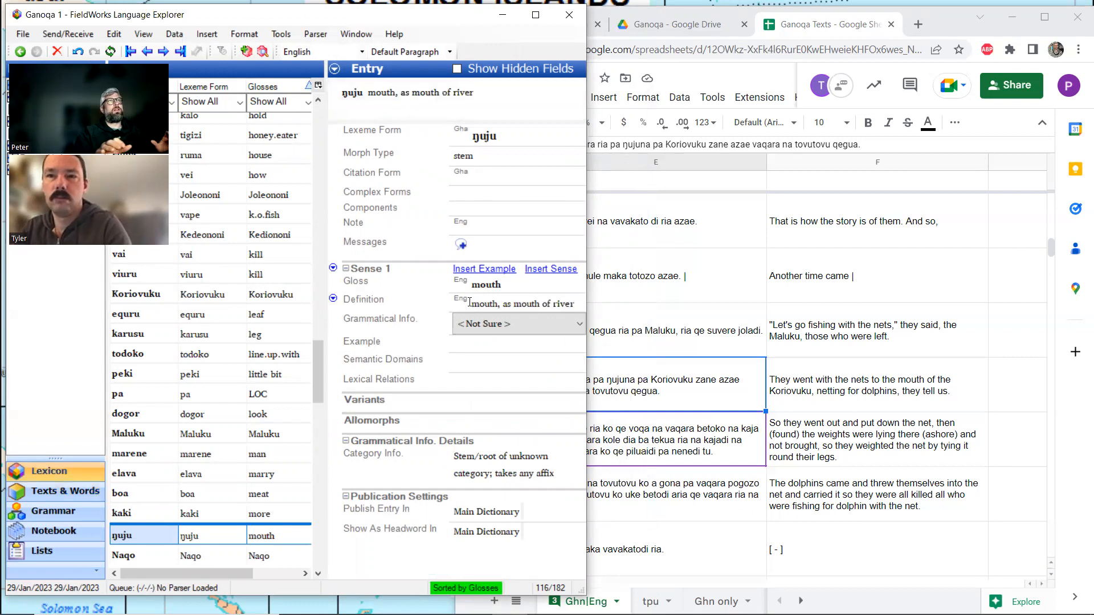
# Move the text "mouth, as mouth of river" from the ŋuju entry's Definition to its Note.
pyautogui.hotkey('shift', 'Left')
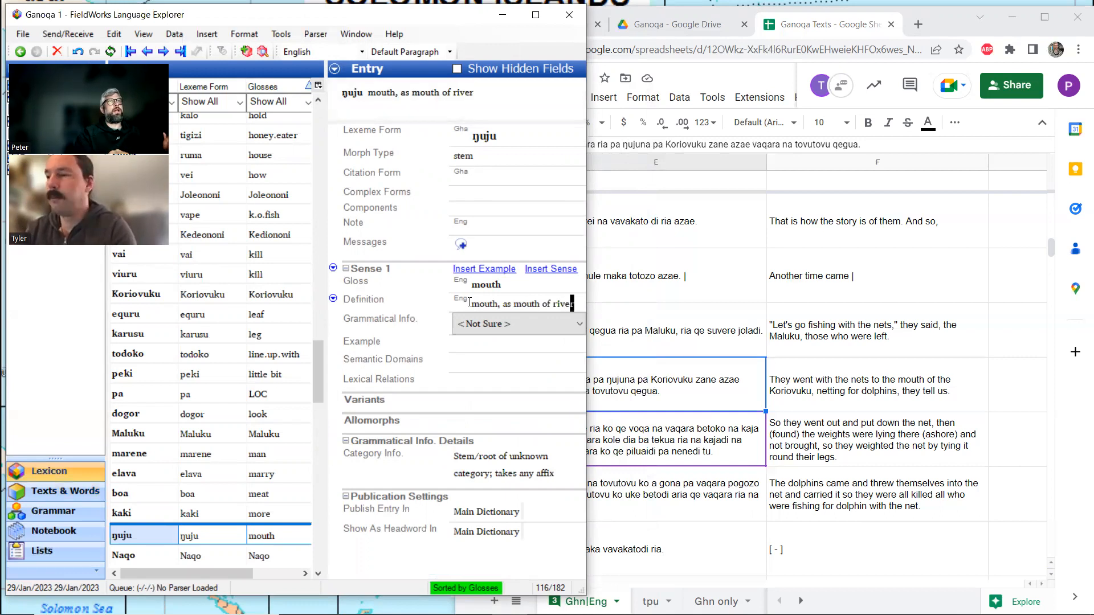
pyautogui.hotkey('shift', 'Left')
pyautogui.hotkey('shift', 'Left')
pyautogui.hotkey('shift', 'Left')
pyautogui.hotkey('shift', 'Left')
pyautogui.hotkey('shift', 'Left')
pyautogui.hotkey('shift', 'Left')
pyautogui.hotkey('shift', 'Left')
pyautogui.hotkey('shift', 'Left')
pyautogui.hotkey('shift', 'Left')
pyautogui.hotkey('shift', 'Left')
pyautogui.hotkey('shift', 'Left')
pyautogui.hotkey('shift', 'Left')
pyautogui.hotkey('shift', 'Left')
pyautogui.hotkey('shift', 'Left')
pyautogui.hotkey('shift', 'Left')
pyautogui.hotkey('shift', 'Left')
pyautogui.hotkey('shift', 'Left')
pyautogui.hotkey('shift', 'Left')
pyautogui.hotkey('shift', 'Left')
pyautogui.hotkey('shift', 'Left')
pyautogui.hotkey('ctrl', 'c')
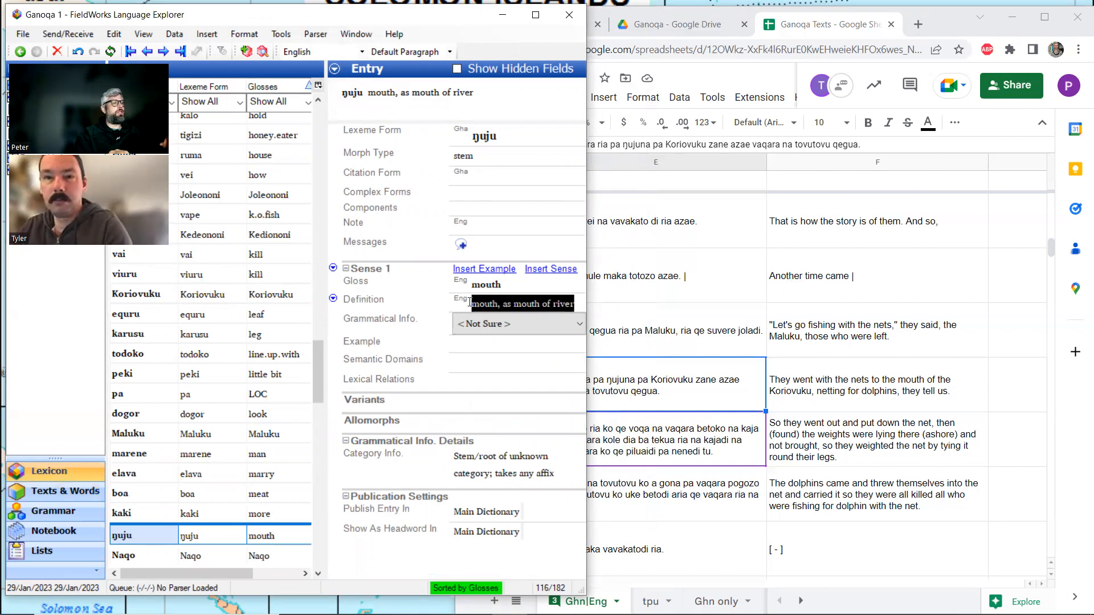
pyautogui.press('BackSpace')
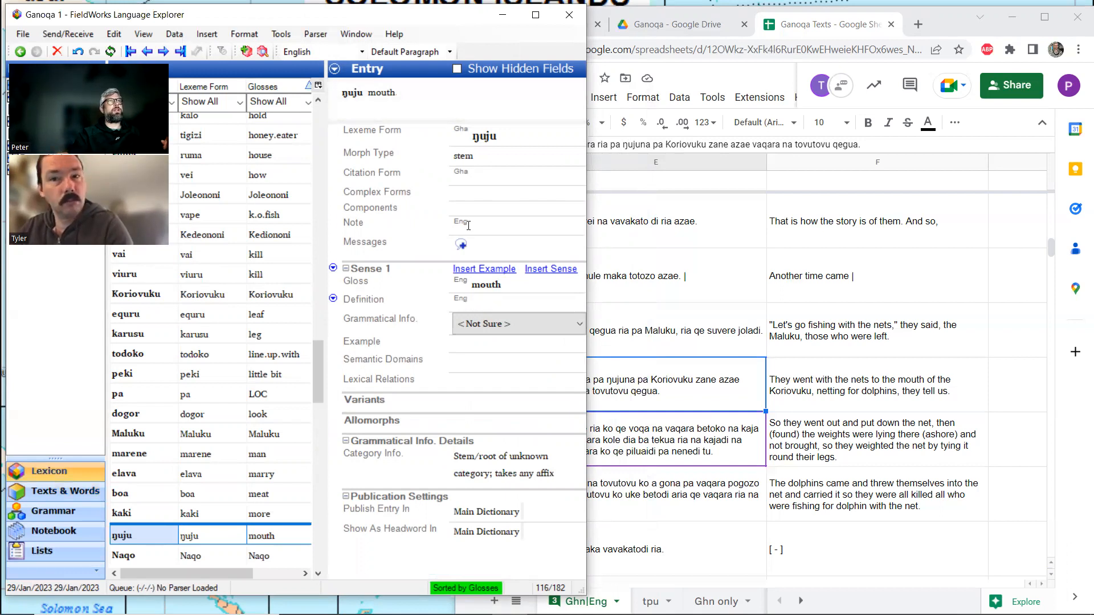
pyautogui.click(468, 225)
pyautogui.hotkey('ctrl', 'v')
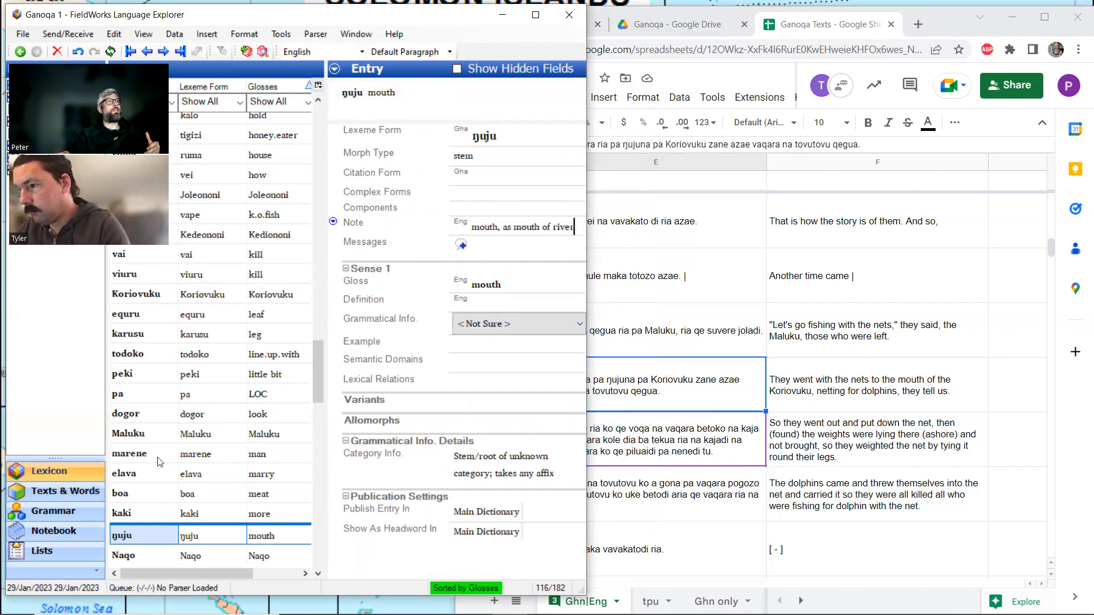
# Return to the Butubutu Maluku text, display its word glosses and leave the ŋujuna analysis in line 10.3.
pyautogui.click(87, 493)
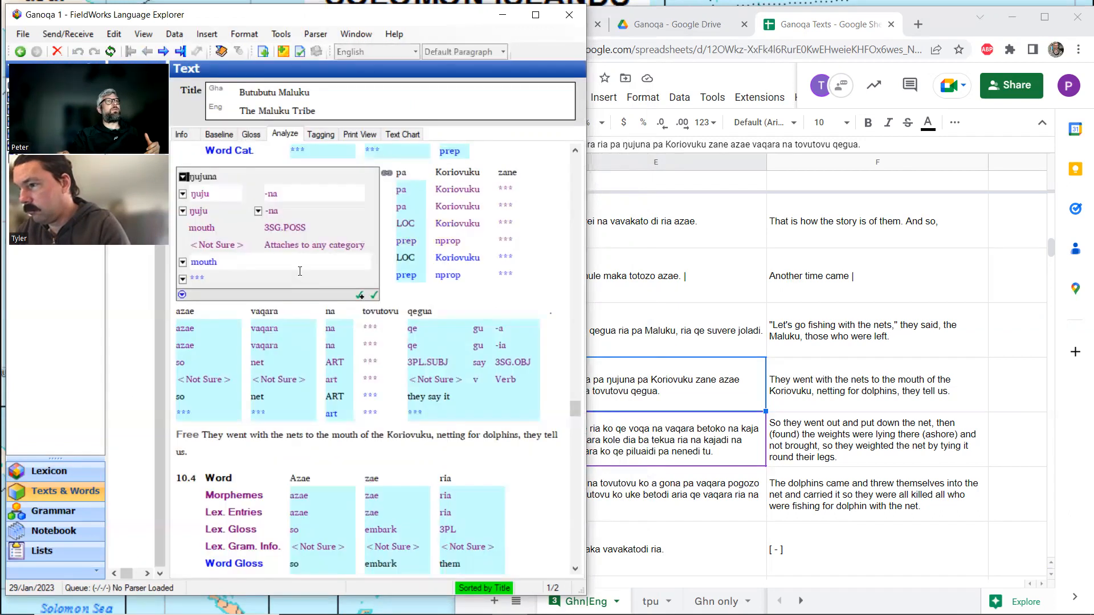
pyautogui.click(251, 135)
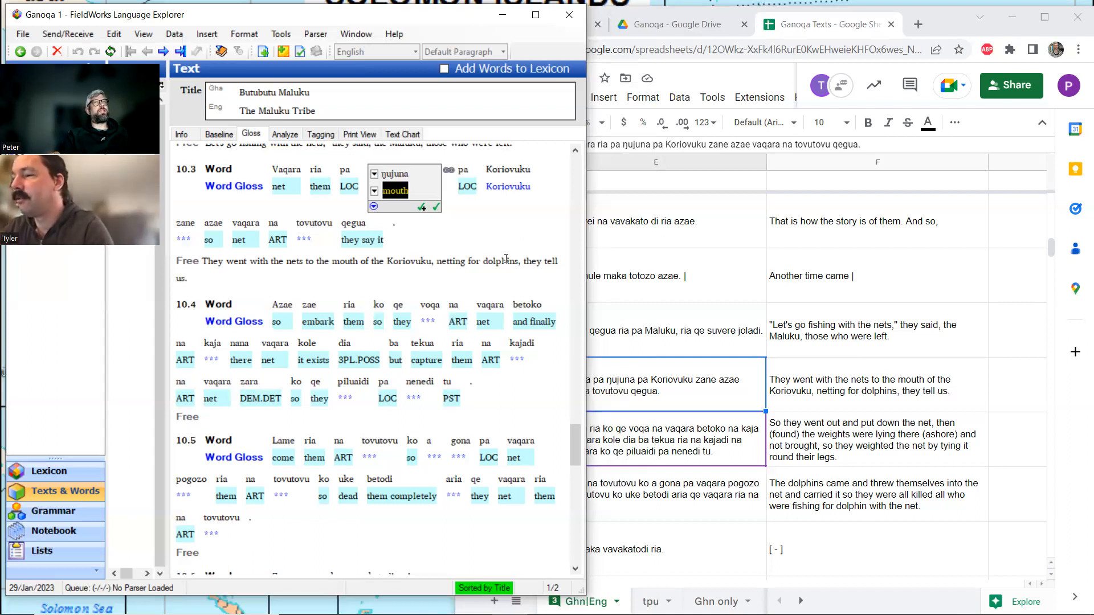
pyautogui.click(186, 274)
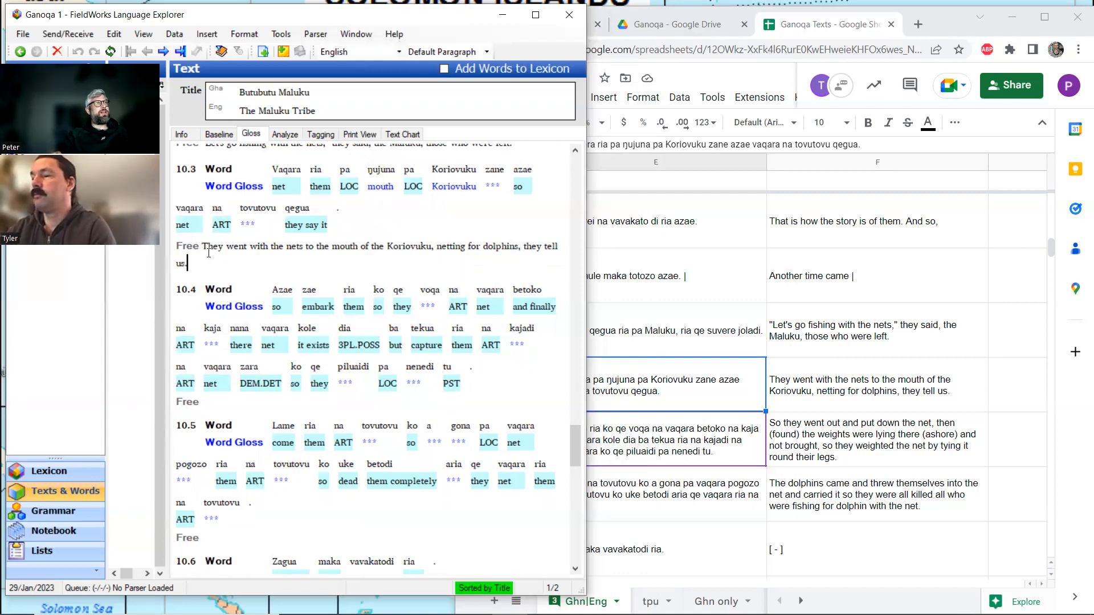
pyautogui.scroll(2, 327, 236)
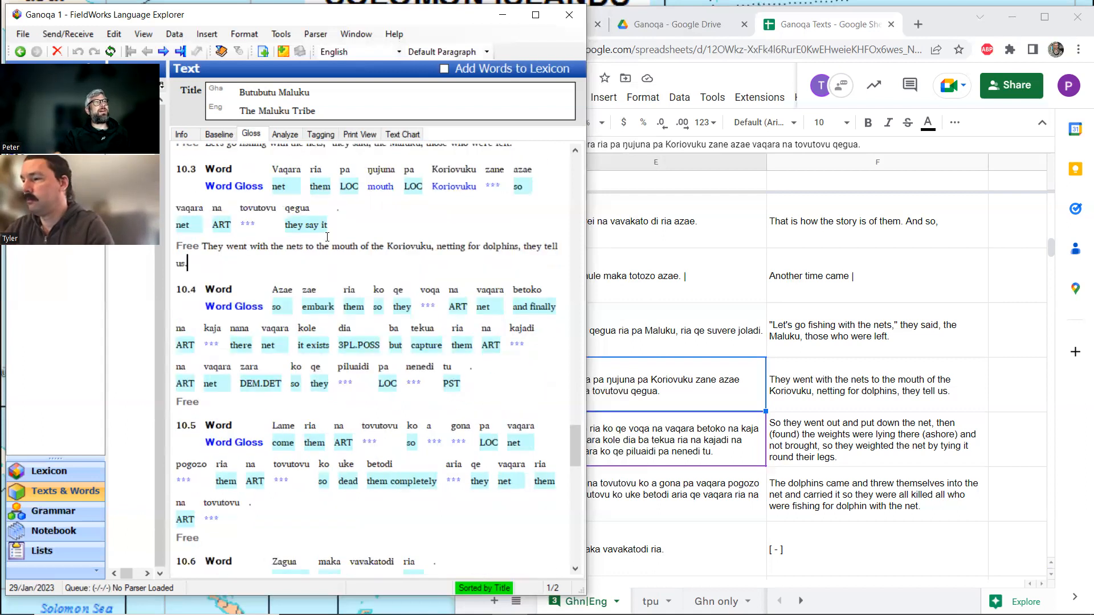
pyautogui.scroll(-2, 328, 237)
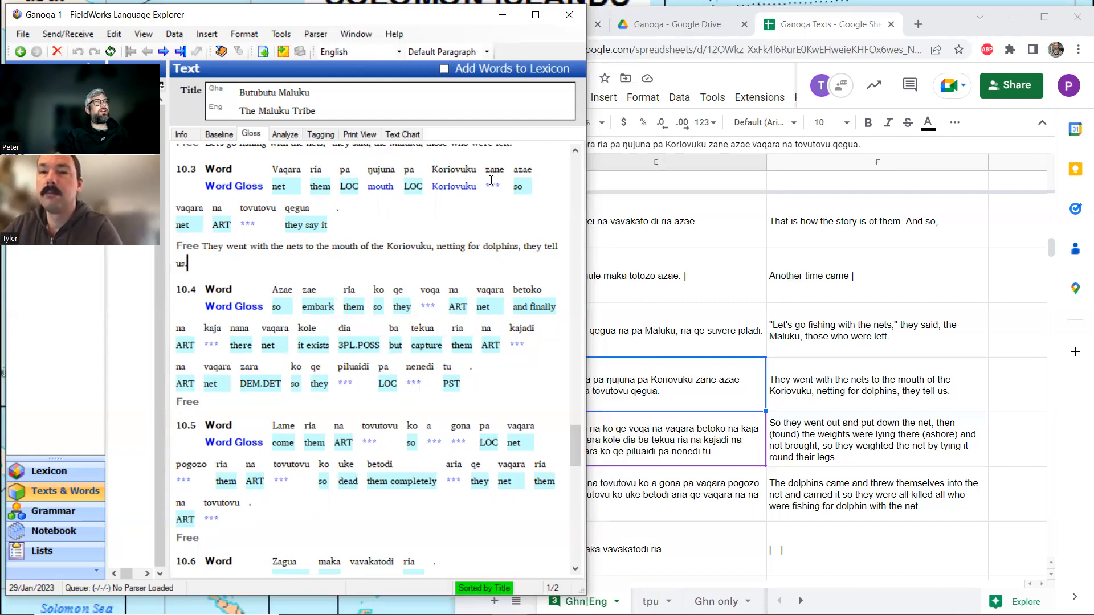
# Search the Ganoqa Texts spreadsheet for other occurrences of zane and close the search.
pyautogui.click(812, 398)
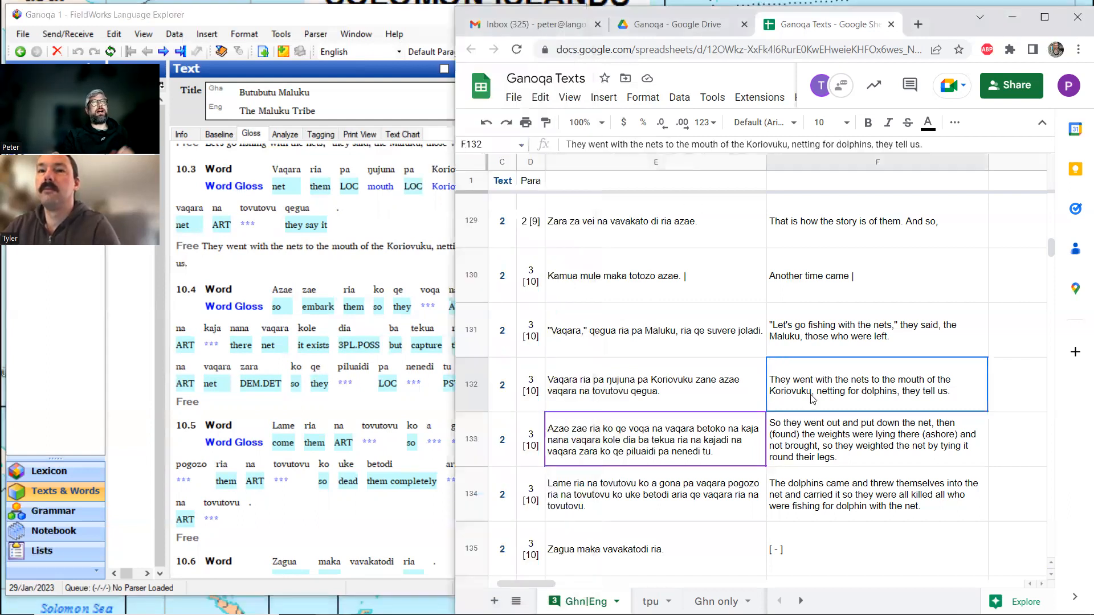
pyautogui.hotkey('ctrl', 'f')
pyautogui.write('zane')
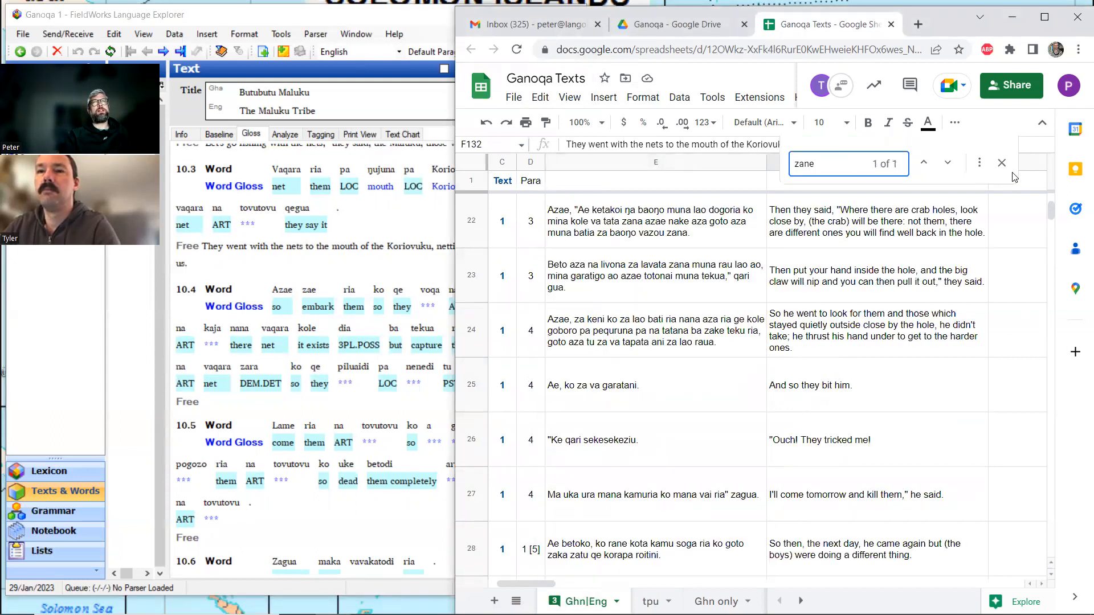
pyautogui.click(947, 163)
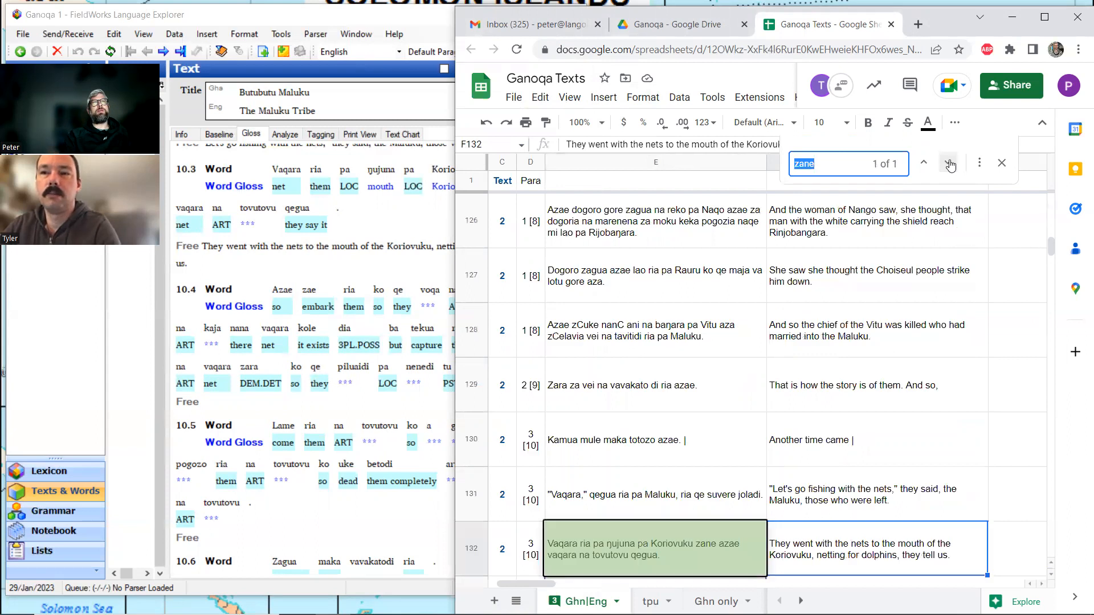
pyautogui.click(1004, 164)
pyautogui.scroll(-2, 802, 384)
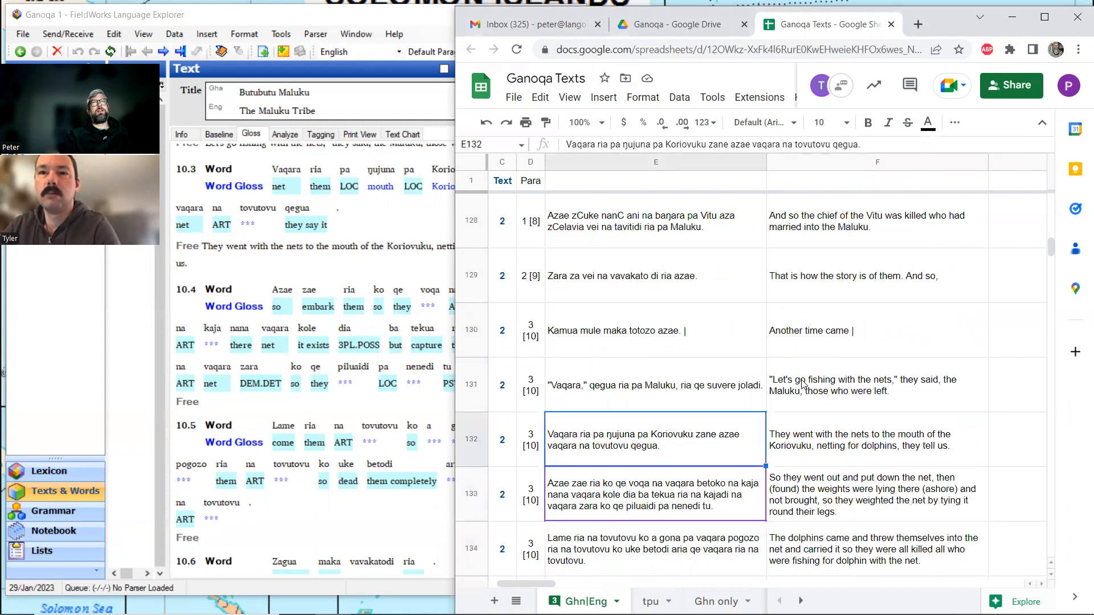
pyautogui.scroll(-1, 802, 385)
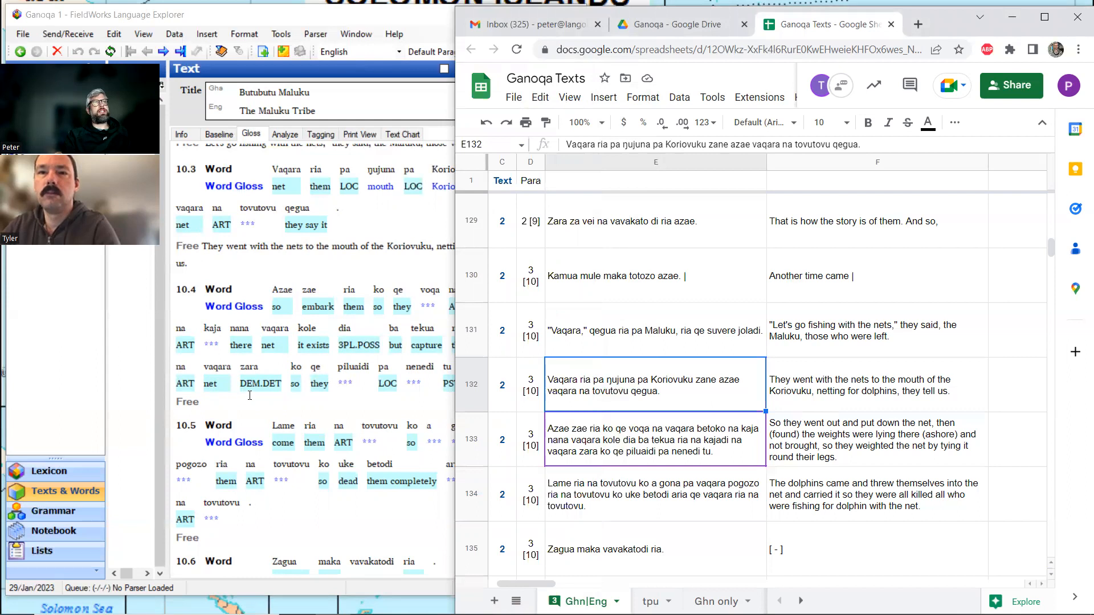
# Copy the English translation in cell F133 of the spreadsheet into the free translation of line 10.4 in FieldWorks.
pyautogui.click(815, 438)
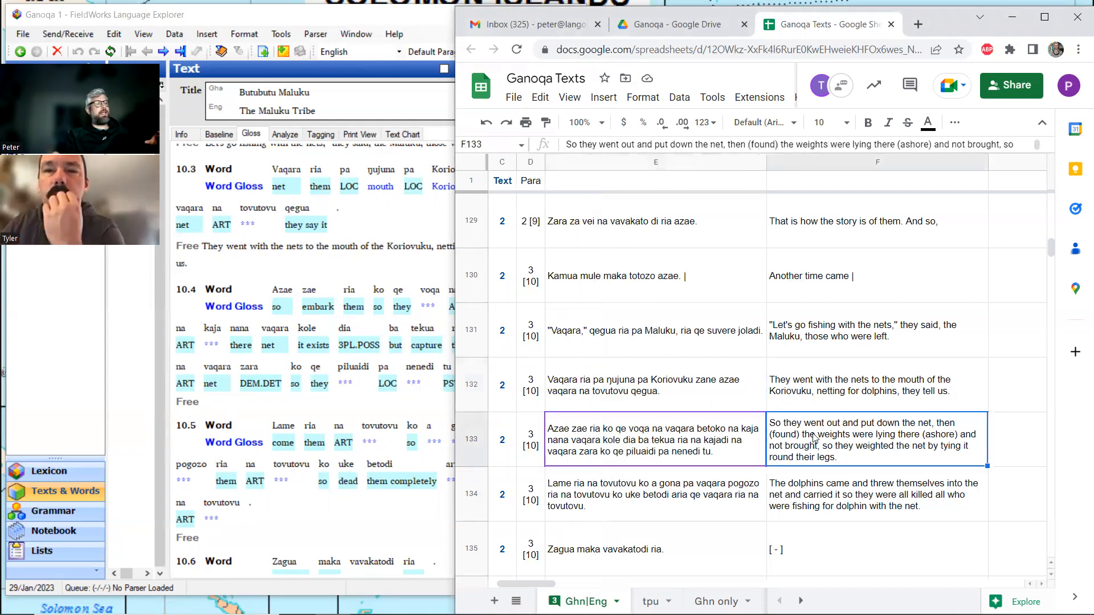
pyautogui.hotkey('ctrl', 'c')
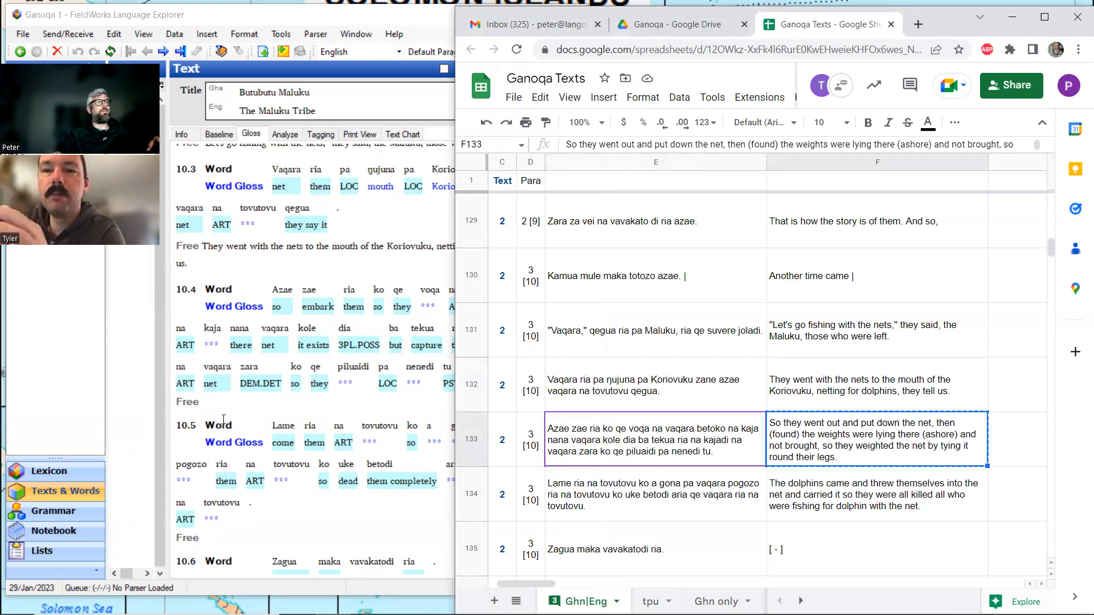
pyautogui.click(221, 405)
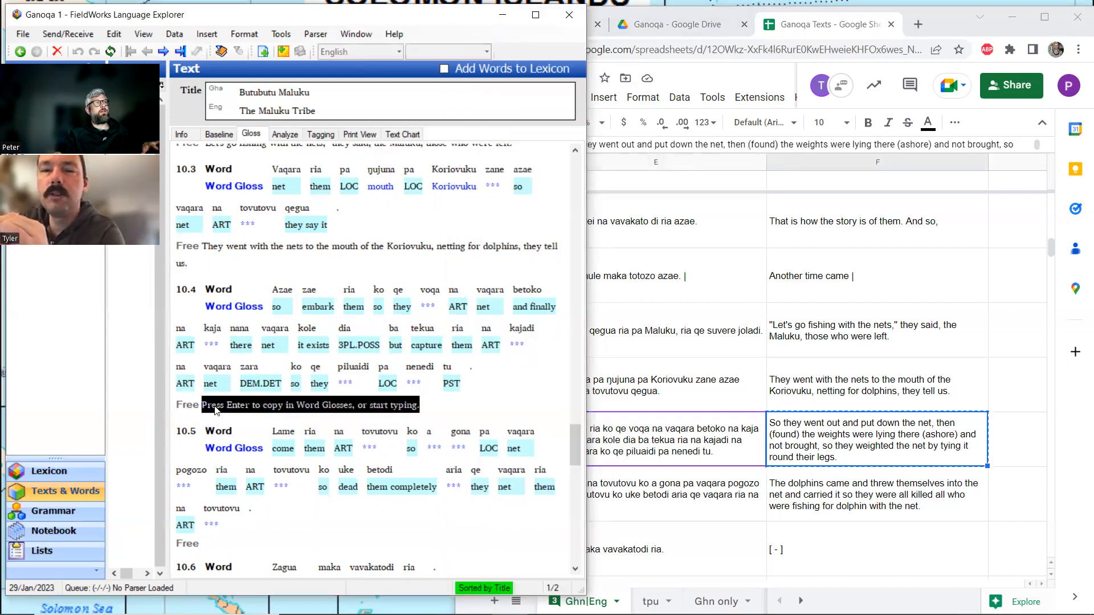
pyautogui.hotkey('ctrl', 'v')
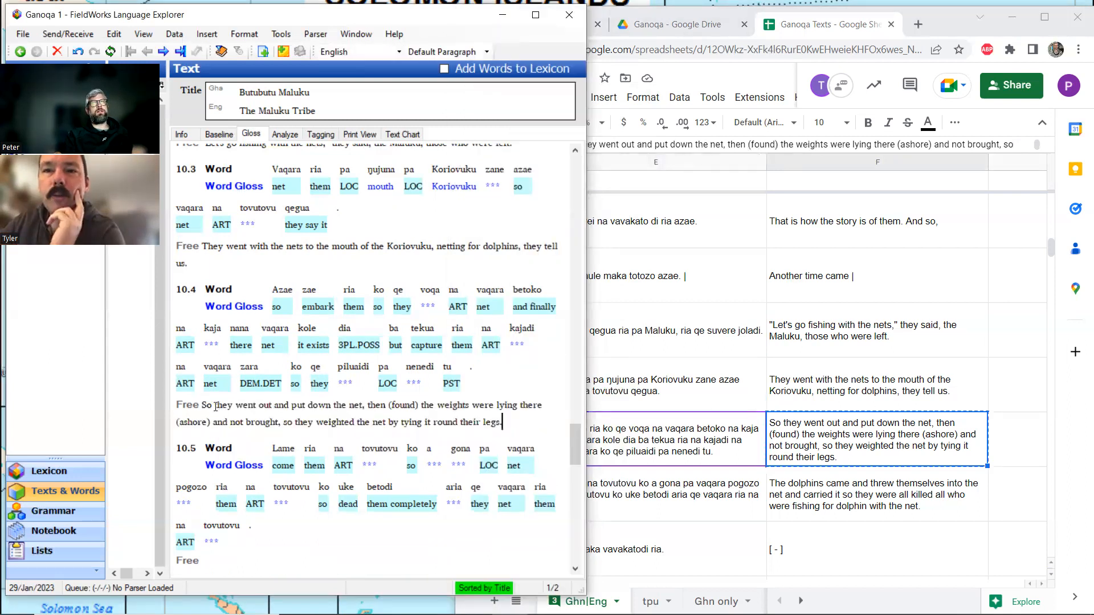
# Analyse tovutovu in line 10.3 by creating a new lexical entry for the stem with the gloss dolphin.
pyautogui.click(258, 222)
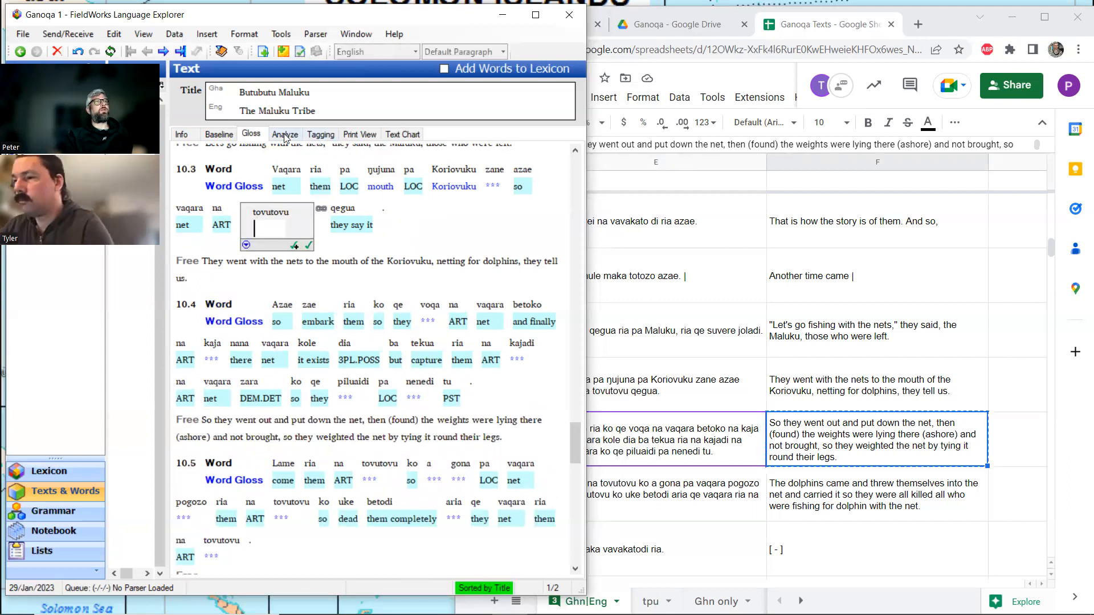
pyautogui.click(285, 135)
pyautogui.click(370, 208)
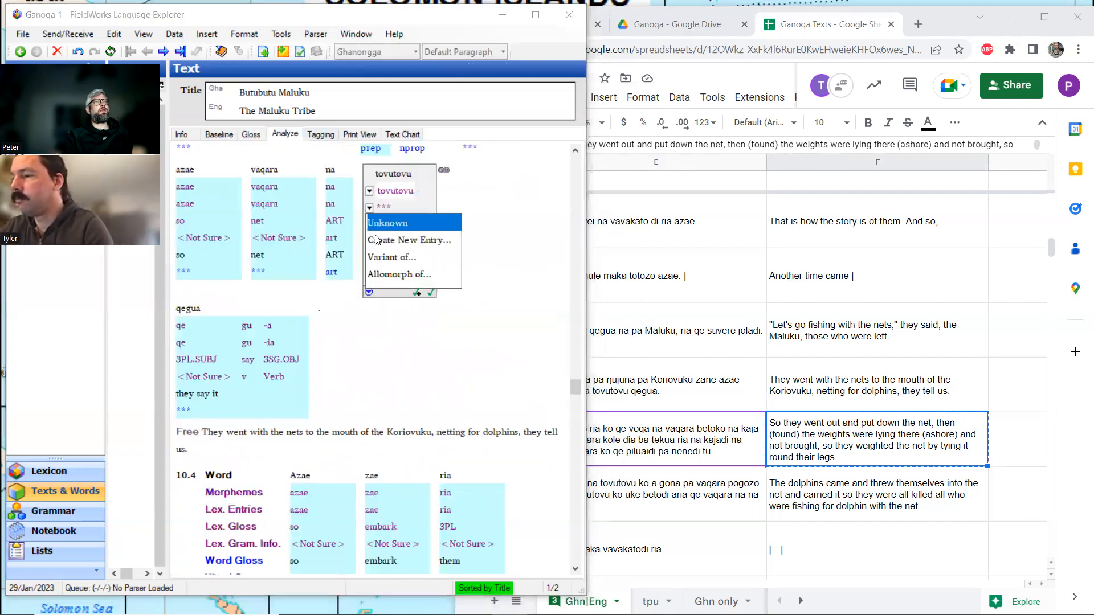
pyautogui.click(377, 240)
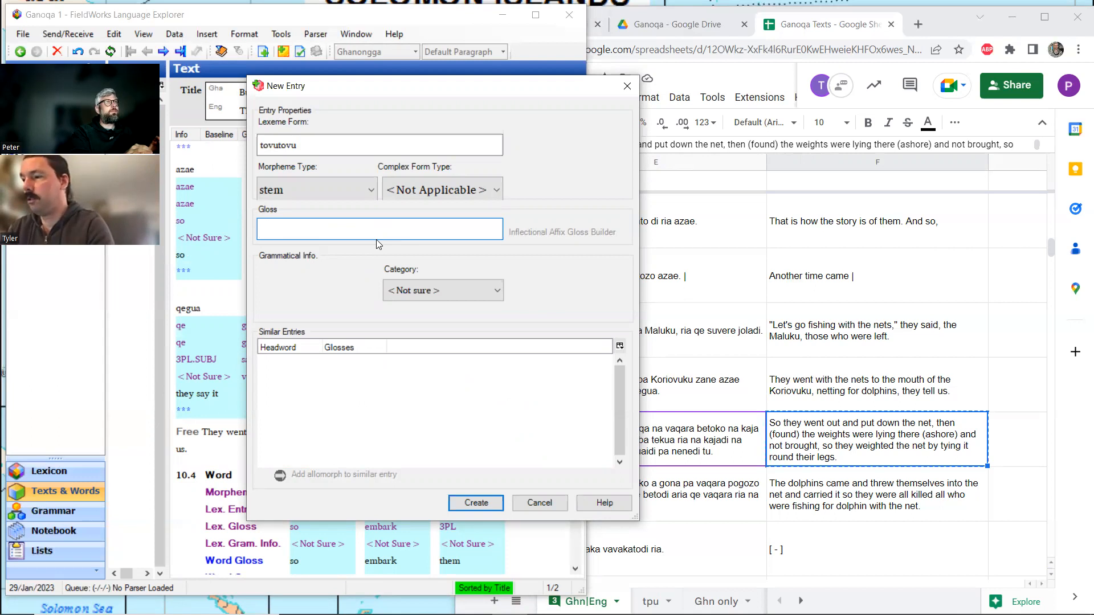
pyautogui.write('dolphin')
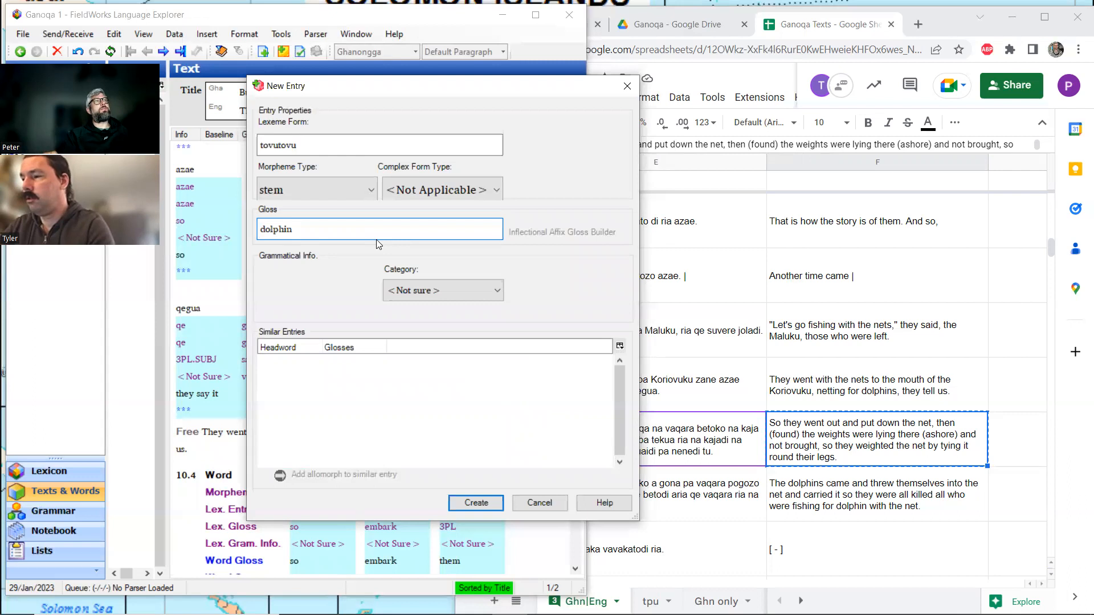
pyautogui.click(475, 503)
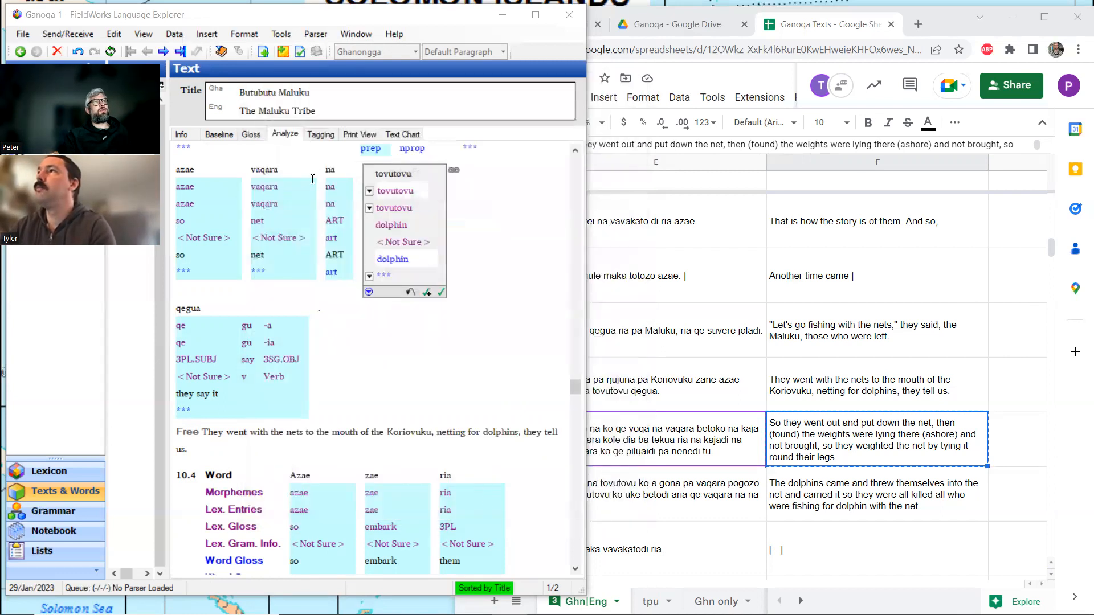
# Return to the gloss view, leave the tovutovu analysis and check the word glosses of lines 10.3 and 10.4.
pyautogui.click(249, 135)
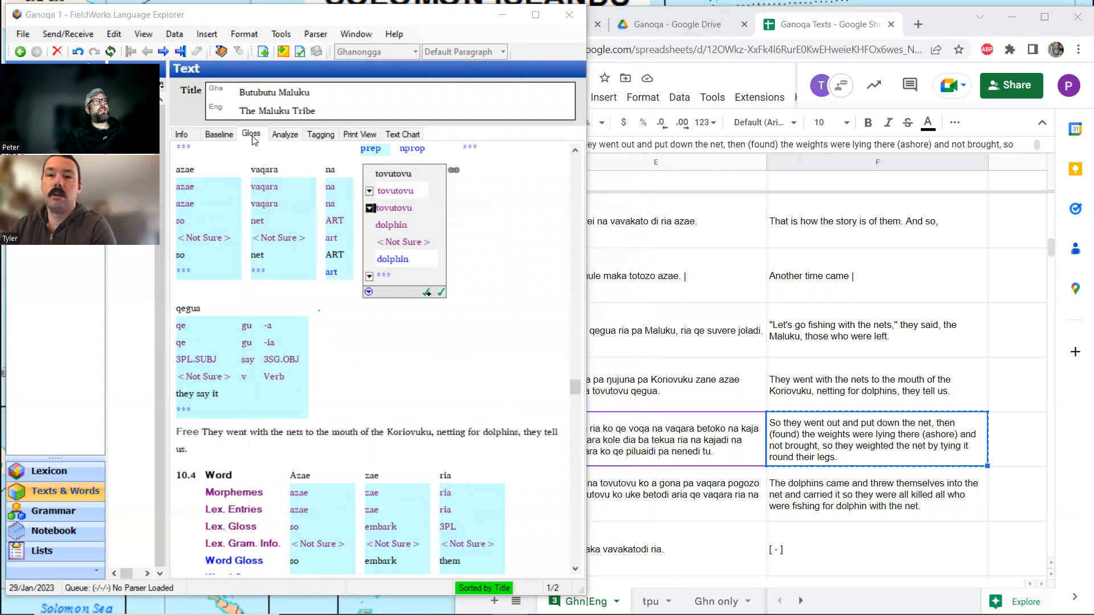
pyautogui.scroll(3, 313, 257)
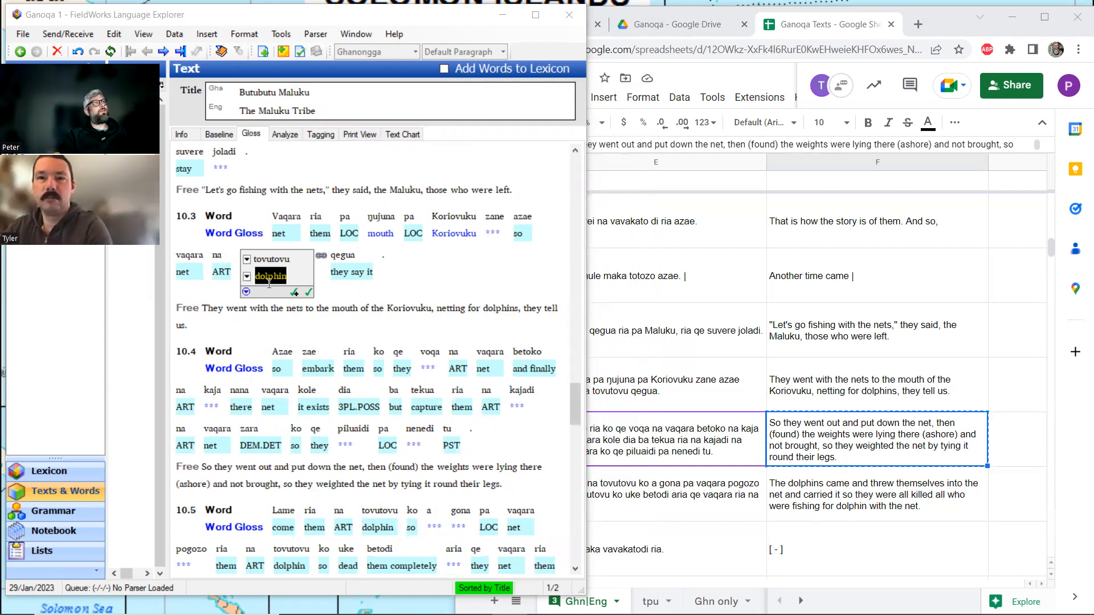
pyautogui.click(219, 316)
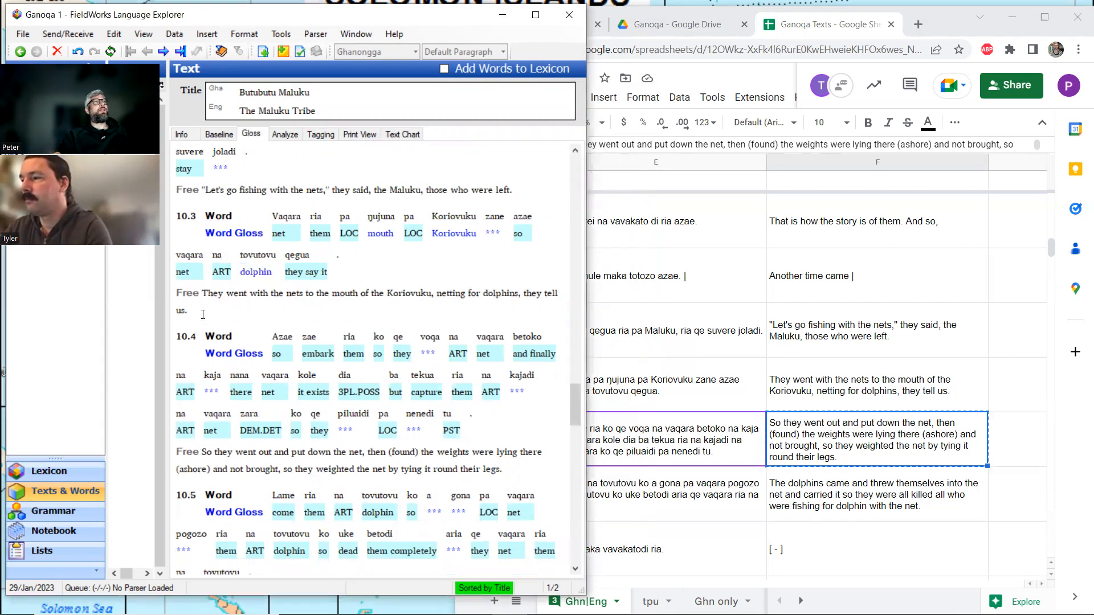
pyautogui.click(202, 310)
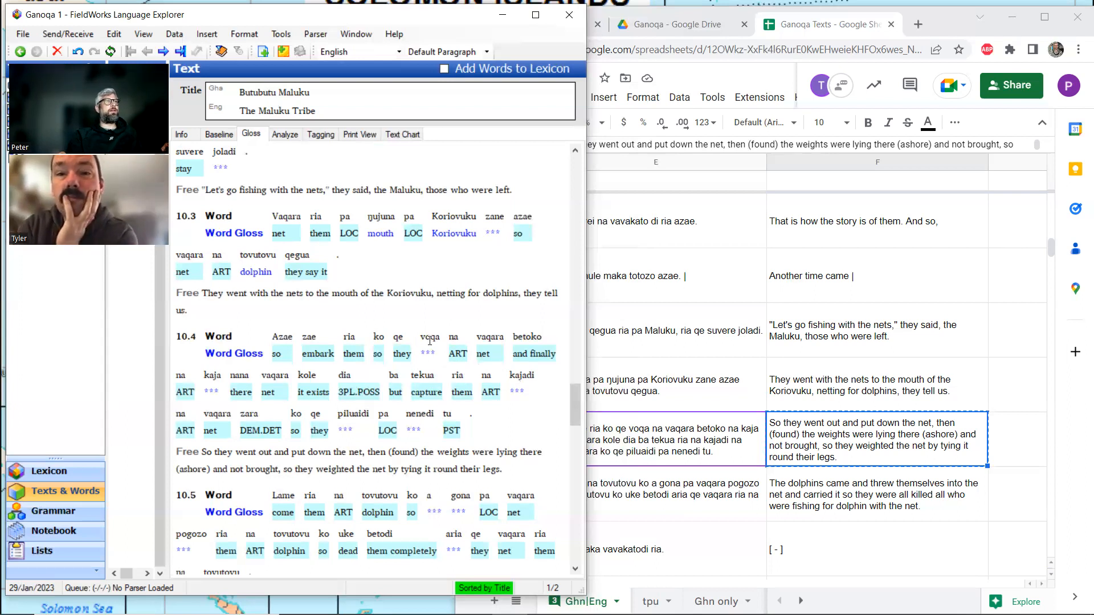
pyautogui.click(401, 345)
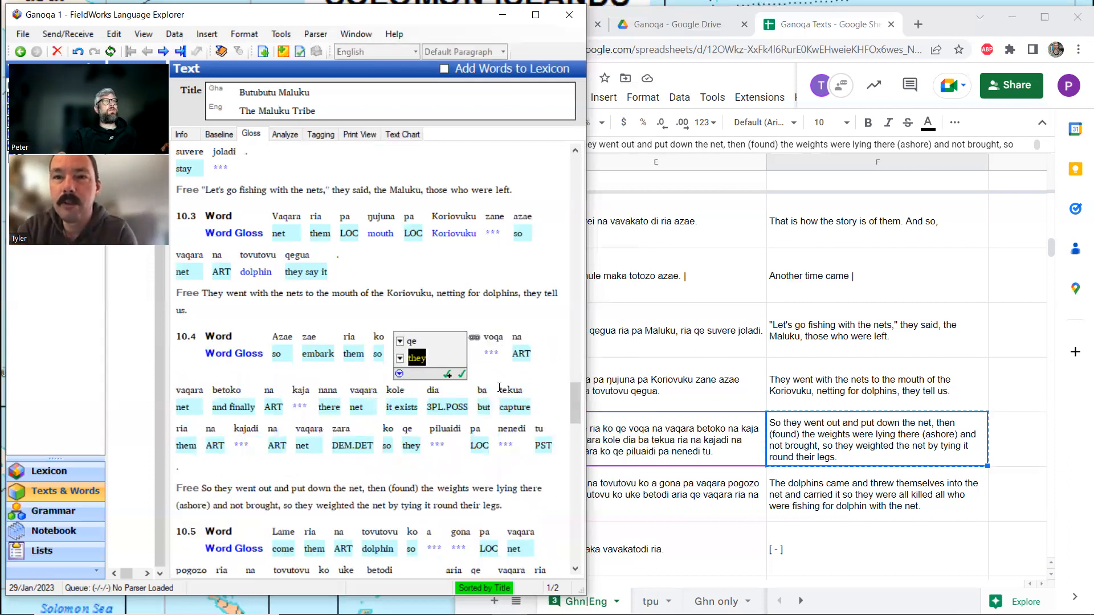
pyautogui.click(509, 505)
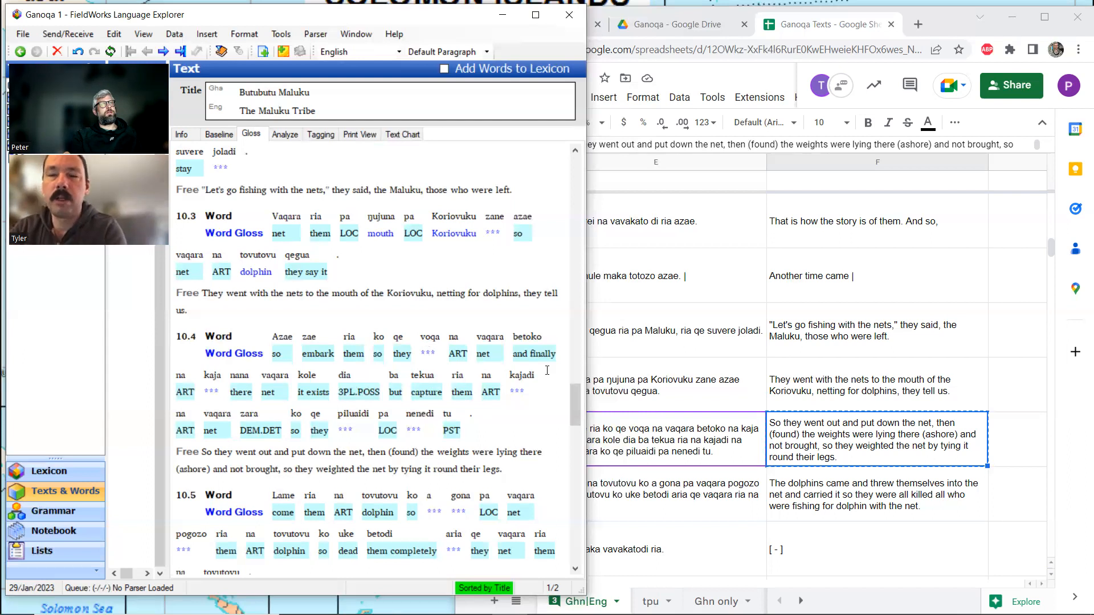
# Search the Ganoqa Texts spreadsheet for voqa.
pyautogui.click(859, 434)
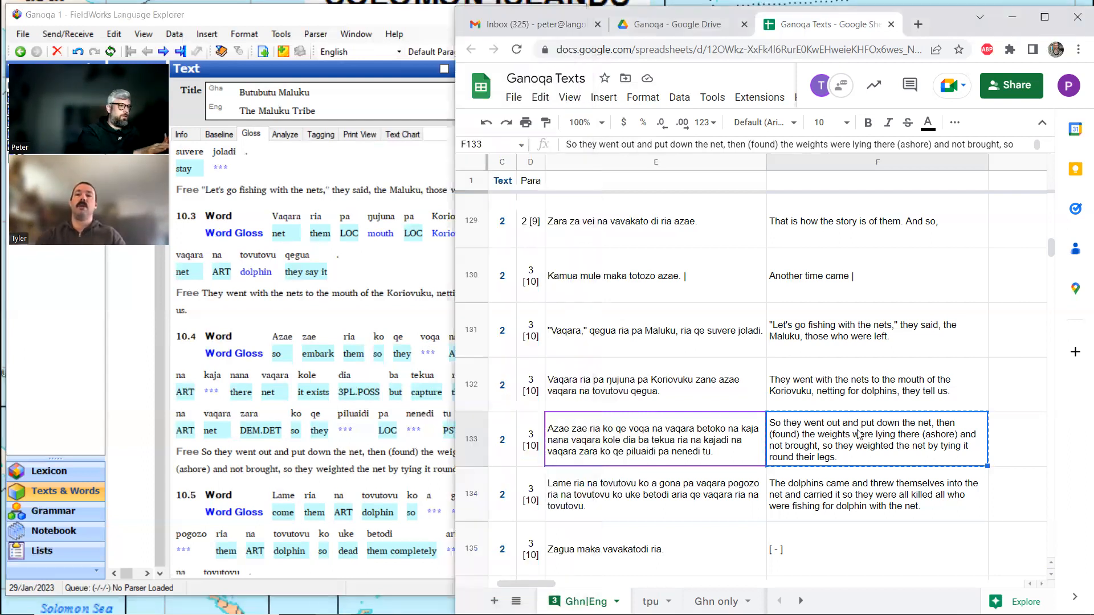
pyautogui.hotkey('ctrl', 'f')
pyautogui.write('voqa')
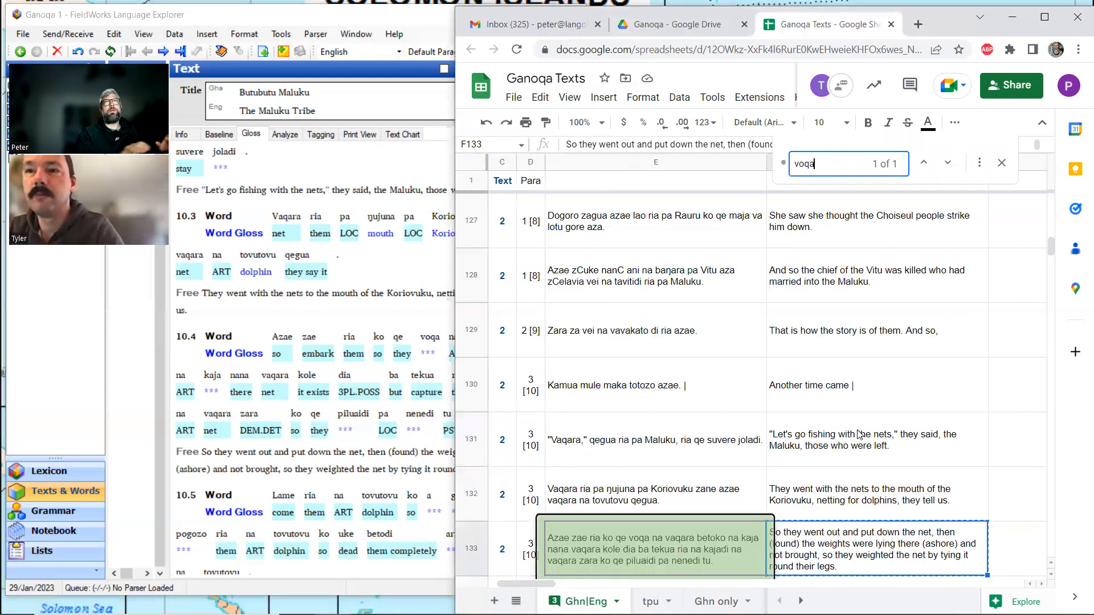
# Close the spreadsheet search and, back in FieldWorks, gloss voqa in line 10.4 as drop.net.
pyautogui.click(1002, 163)
pyautogui.scroll(-4, 792, 532)
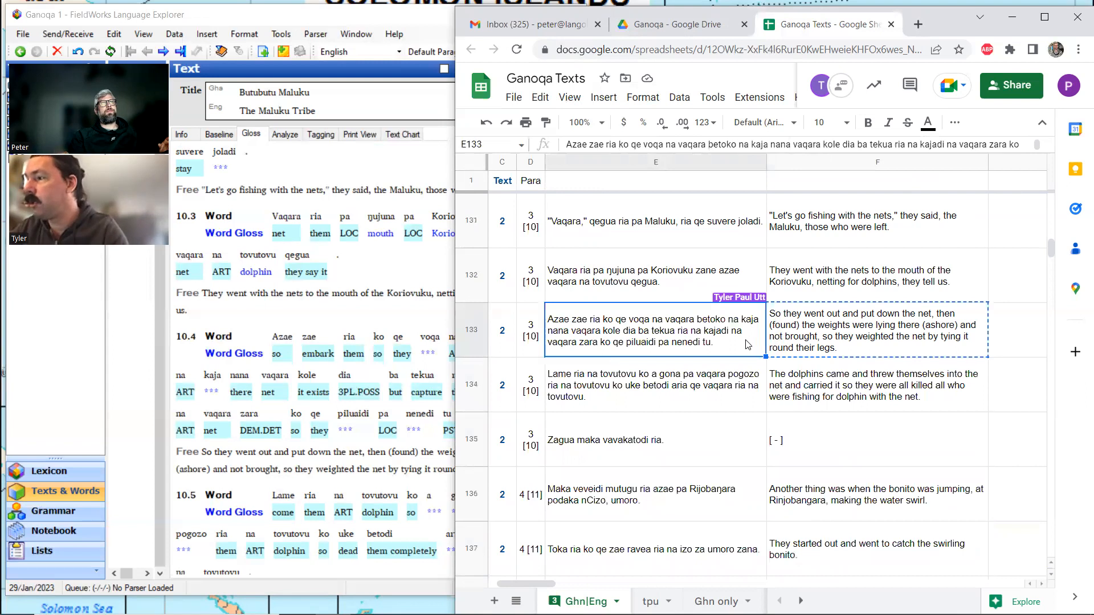
pyautogui.click(404, 467)
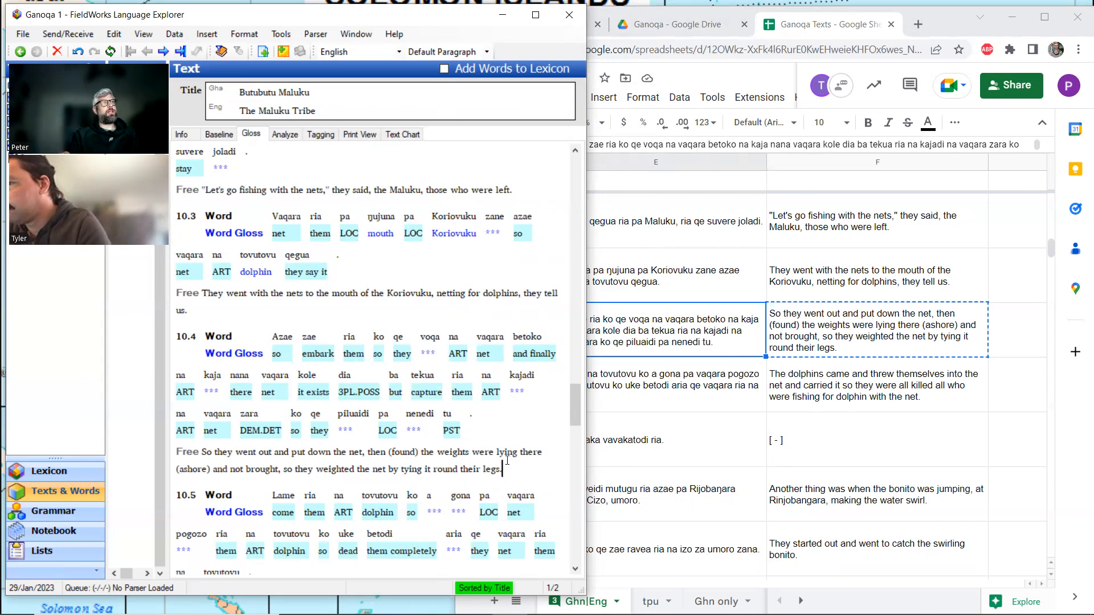
pyautogui.click(428, 353)
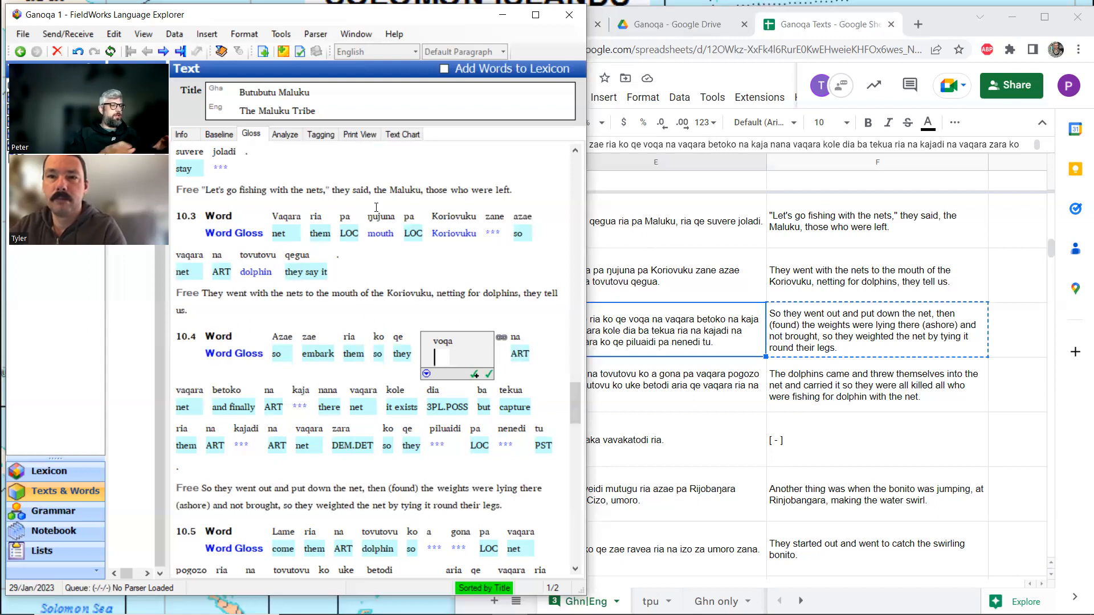
pyautogui.write('drop.net')
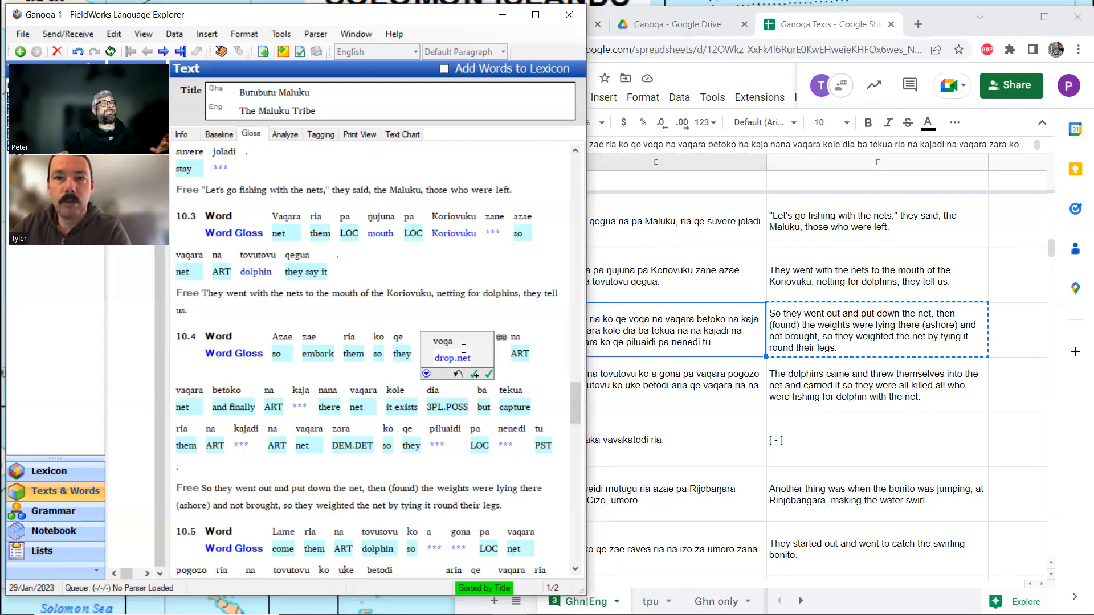
# Look up the lexicon entry for dia from line 10.4 and return to the text's gloss view.
pyautogui.click(300, 400)
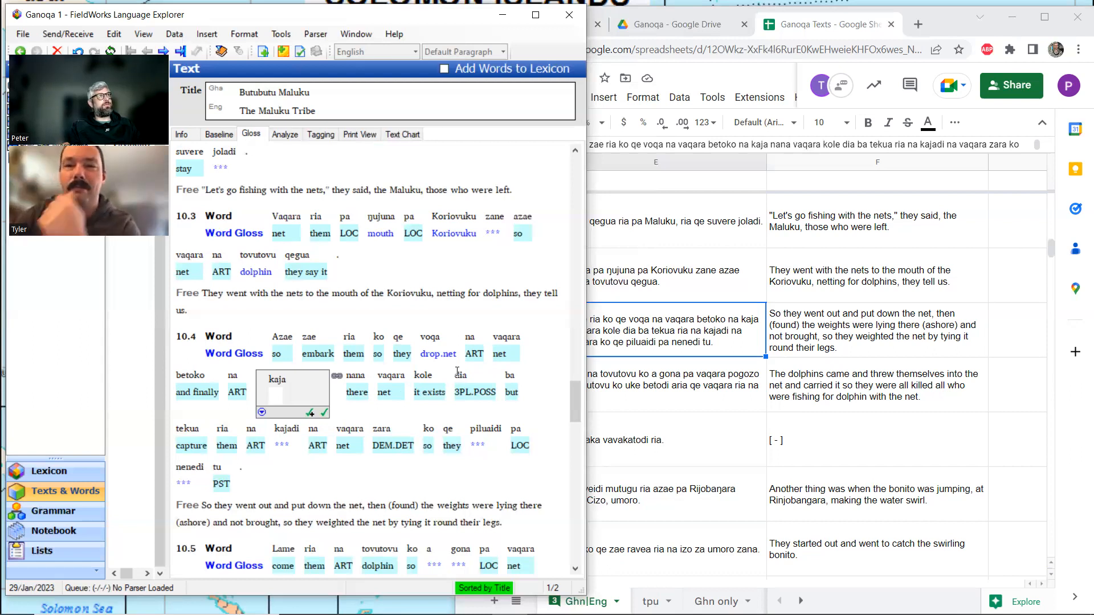
pyautogui.click(463, 374)
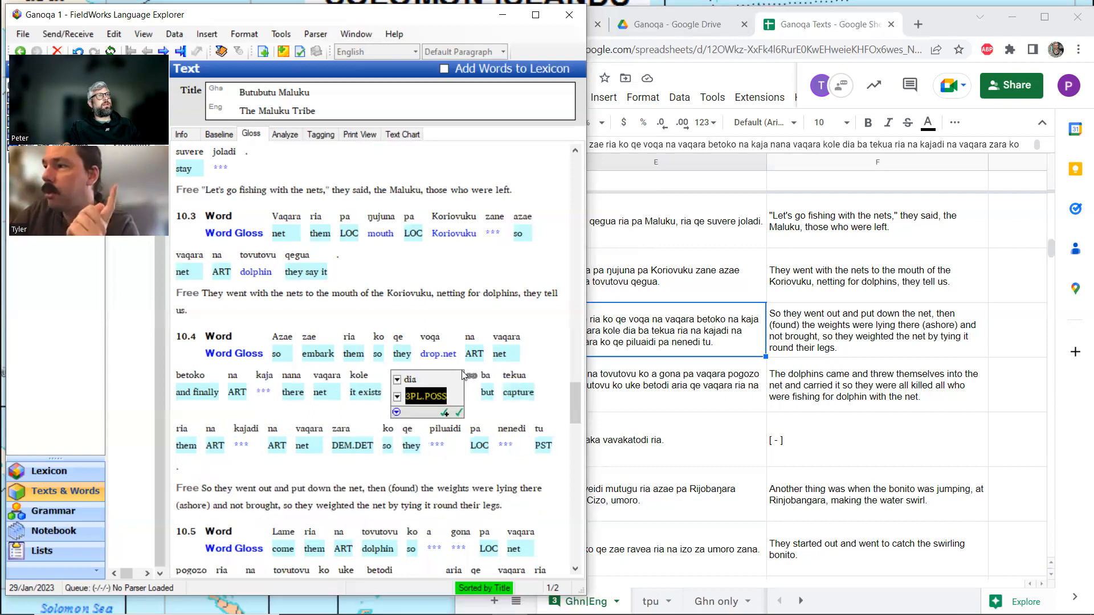
pyautogui.click(285, 134)
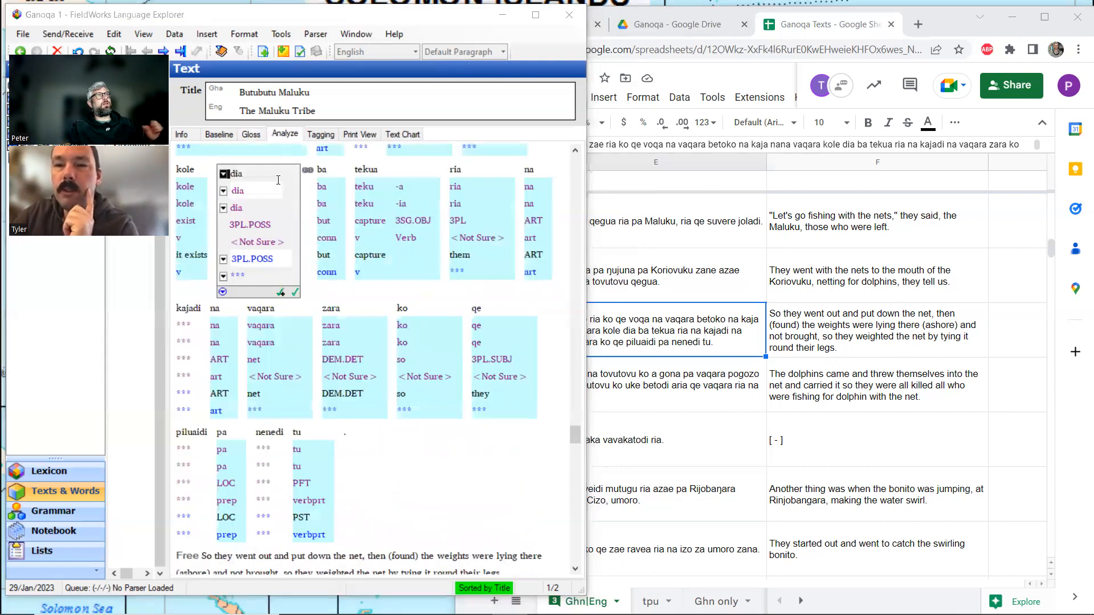
pyautogui.keyDown('ctrl'); pyautogui.click(239, 191); pyautogui.keyUp('ctrl')
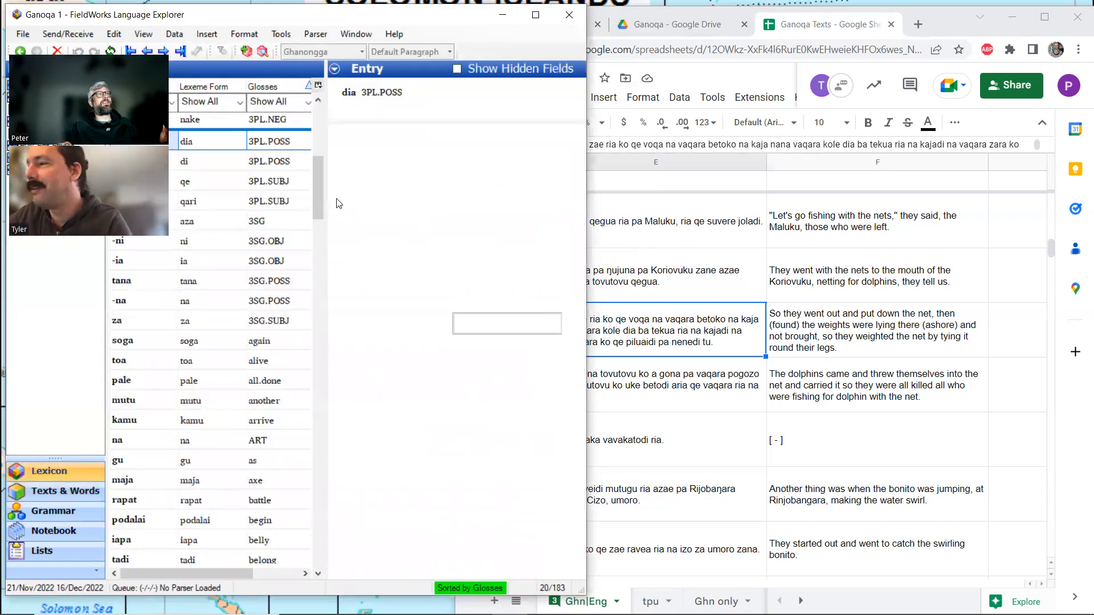
pyautogui.click(95, 488)
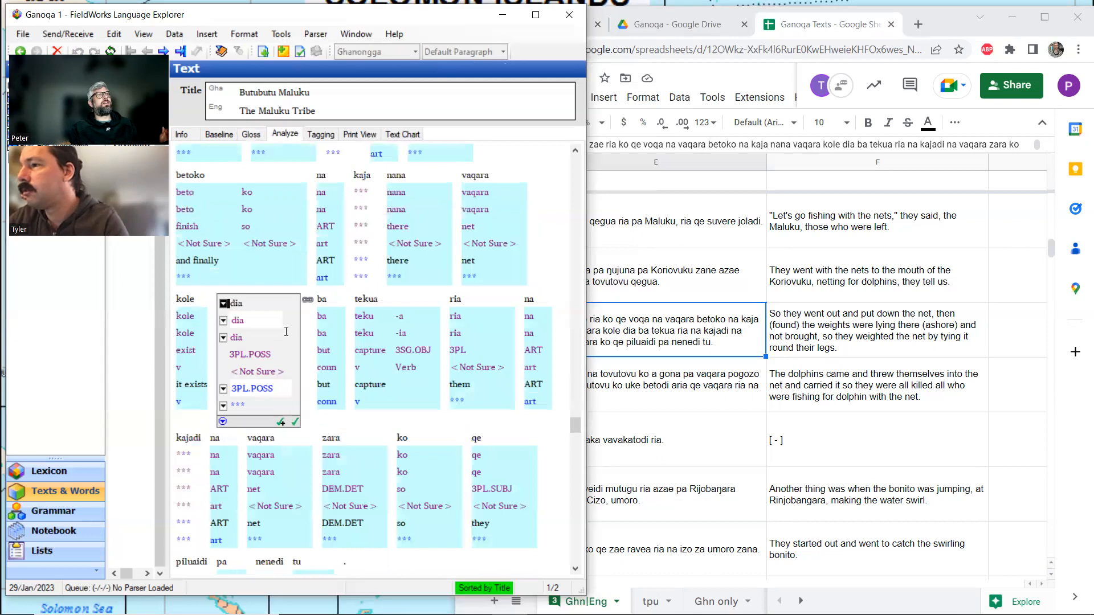
pyautogui.click(250, 137)
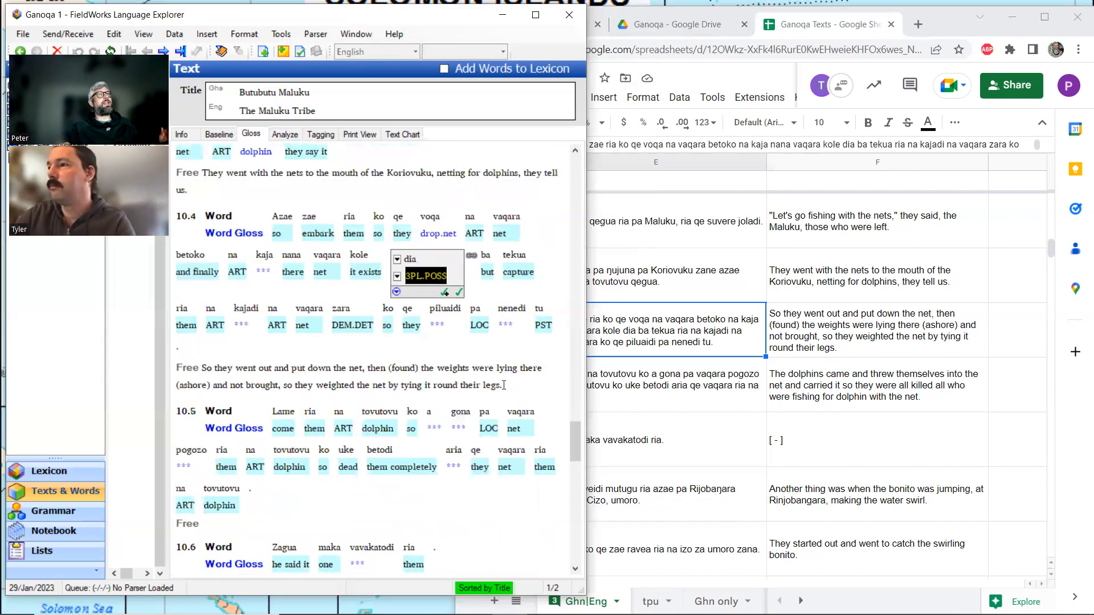
pyautogui.click(504, 382)
pyautogui.click(500, 349)
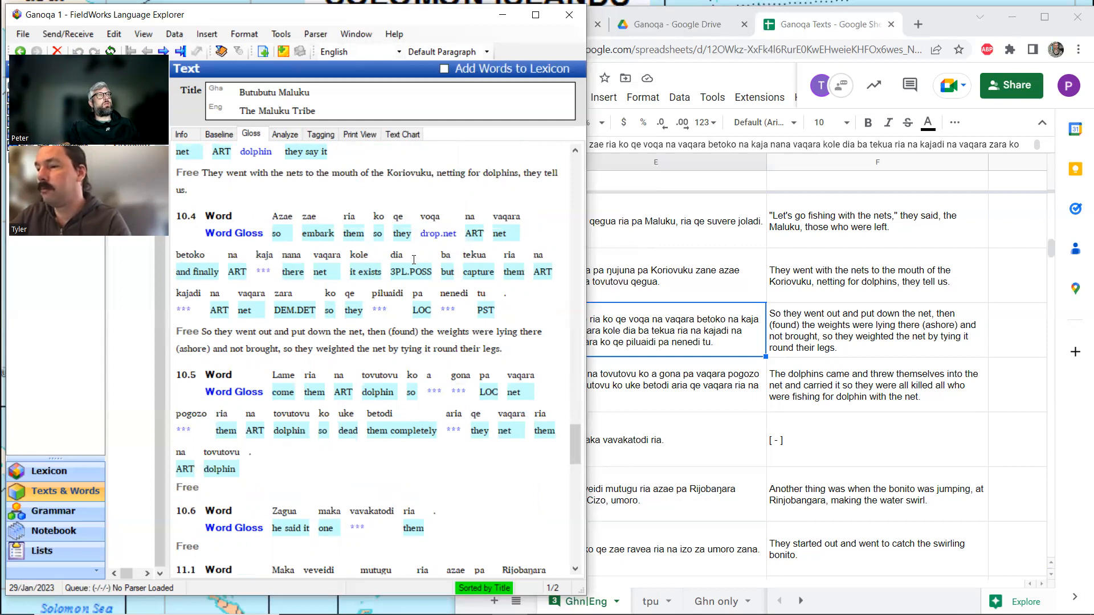
# Analyse kaja in line 10.4 by creating a new lexical entry for the stem with the gloss fishing.weight.
pyautogui.click(264, 264)
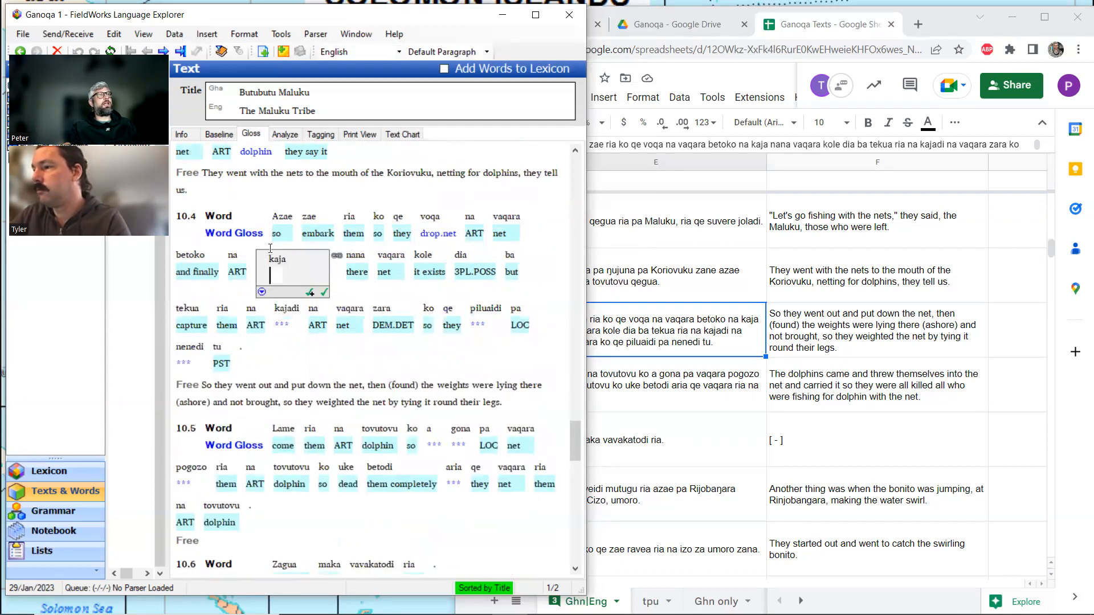
pyautogui.click(285, 134)
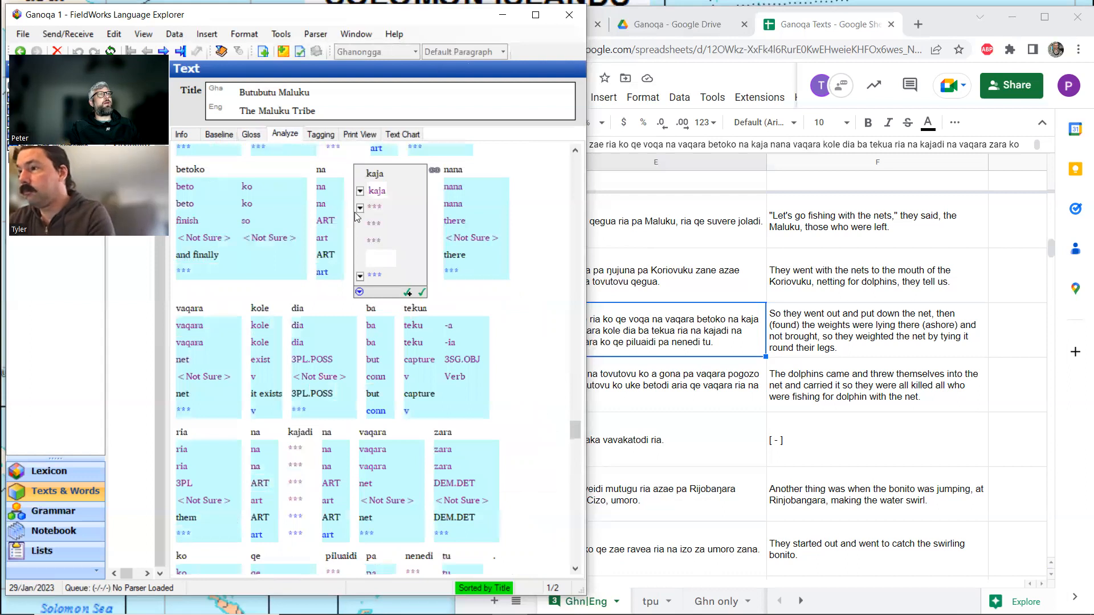
pyautogui.click(360, 208)
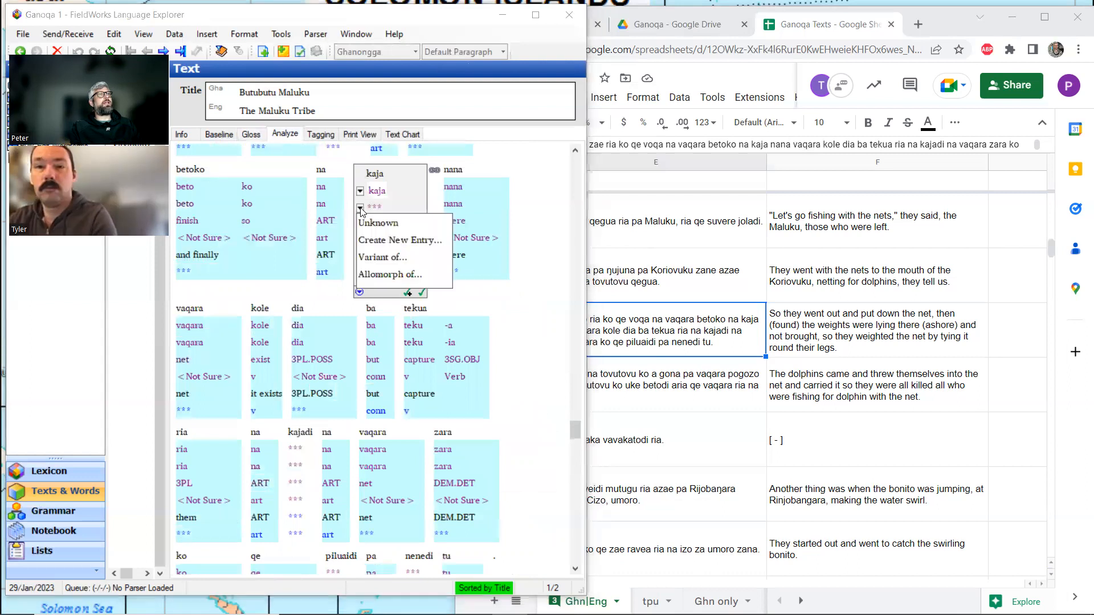
pyautogui.click(390, 241)
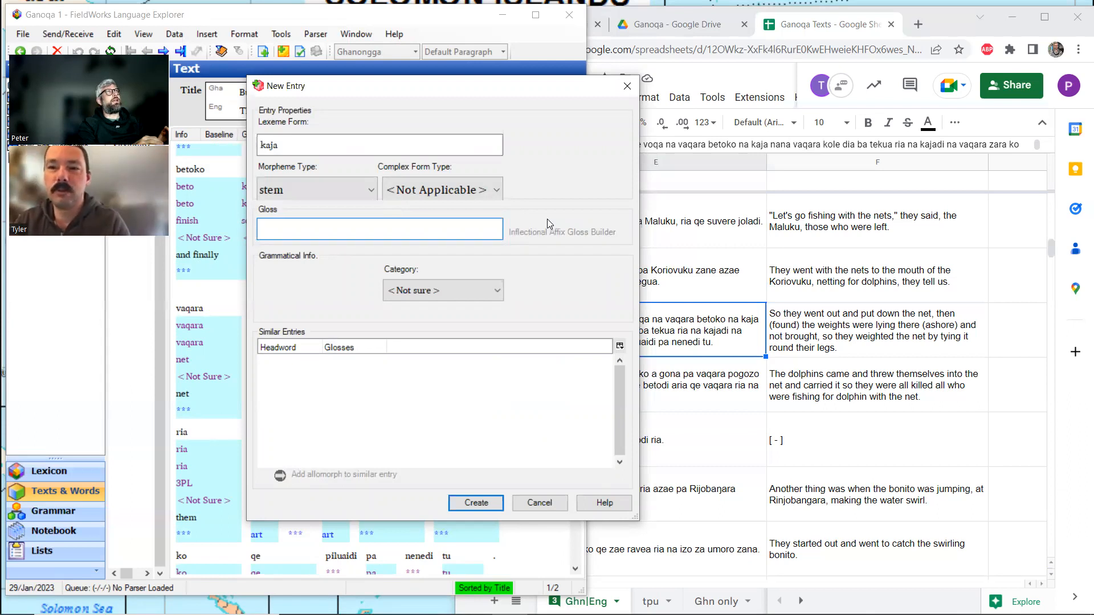
pyautogui.write('fishing.weight')
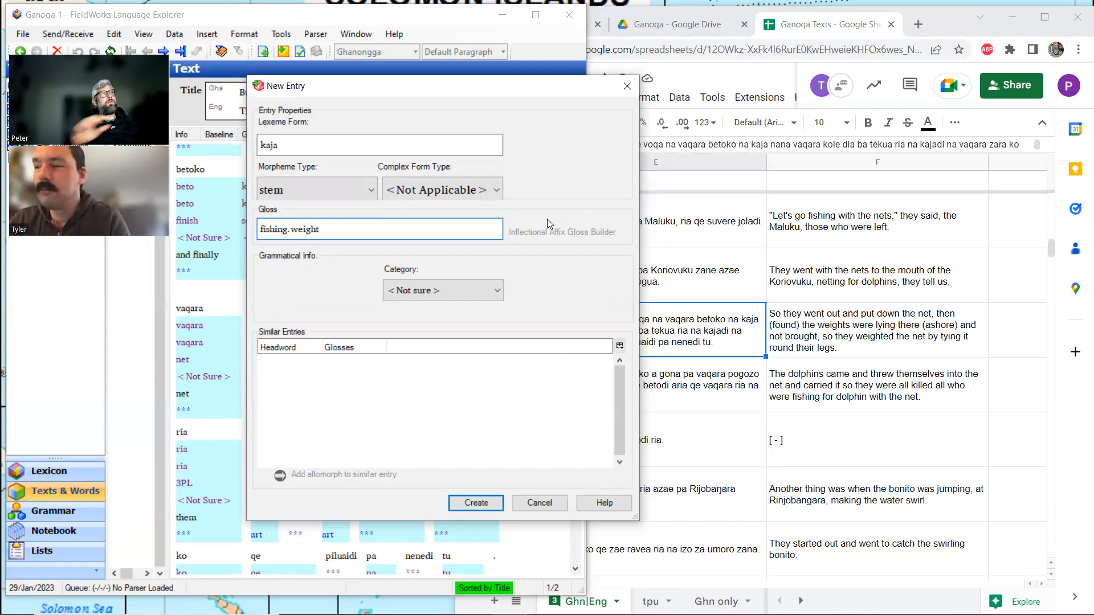
pyautogui.click(485, 503)
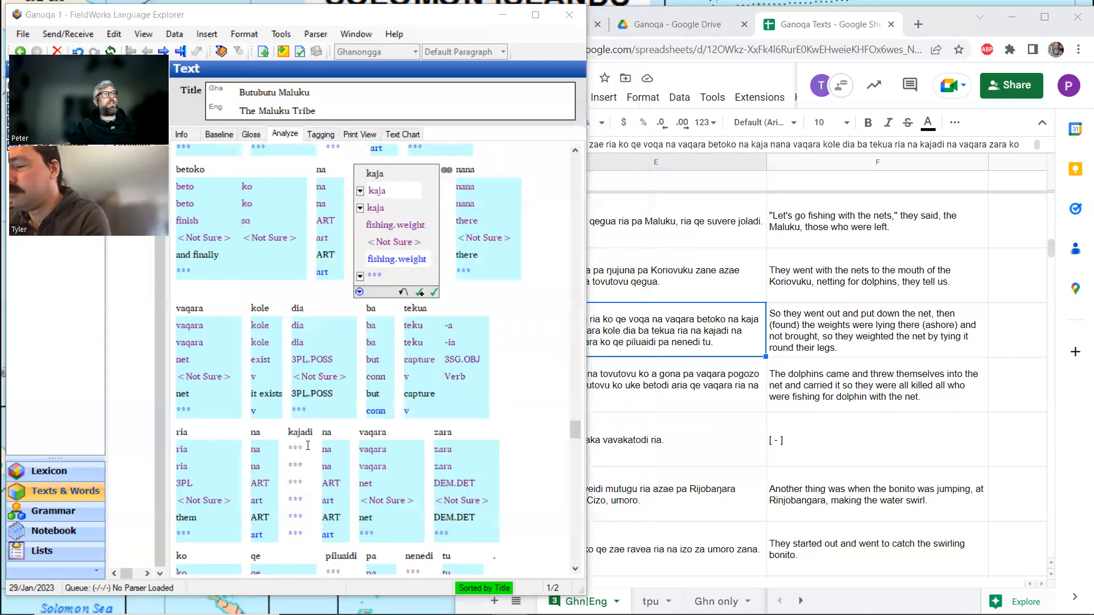
# Split kajadi in line 10.4 into kaja and -di, give it the word gloss fishing.weight, and return to the gloss view.
pyautogui.click(308, 447)
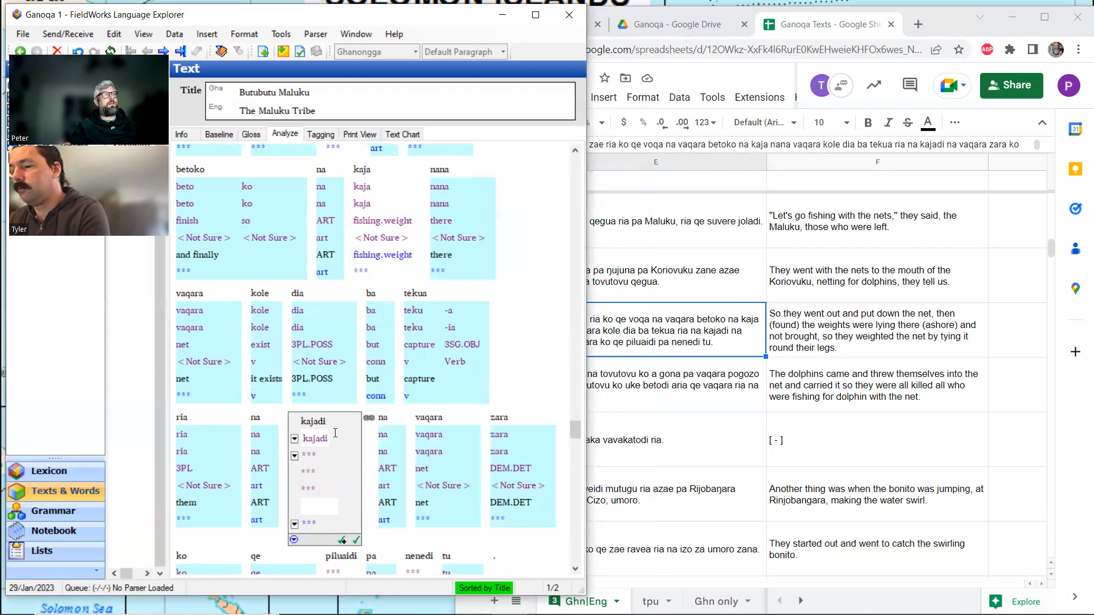
pyautogui.write('-')
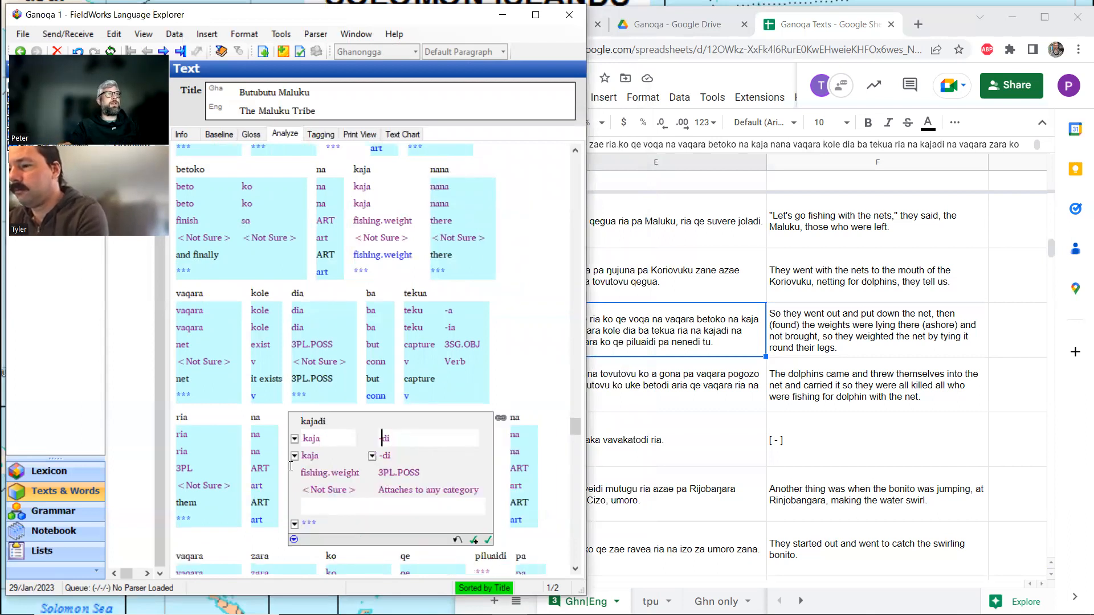
pyautogui.click(317, 505)
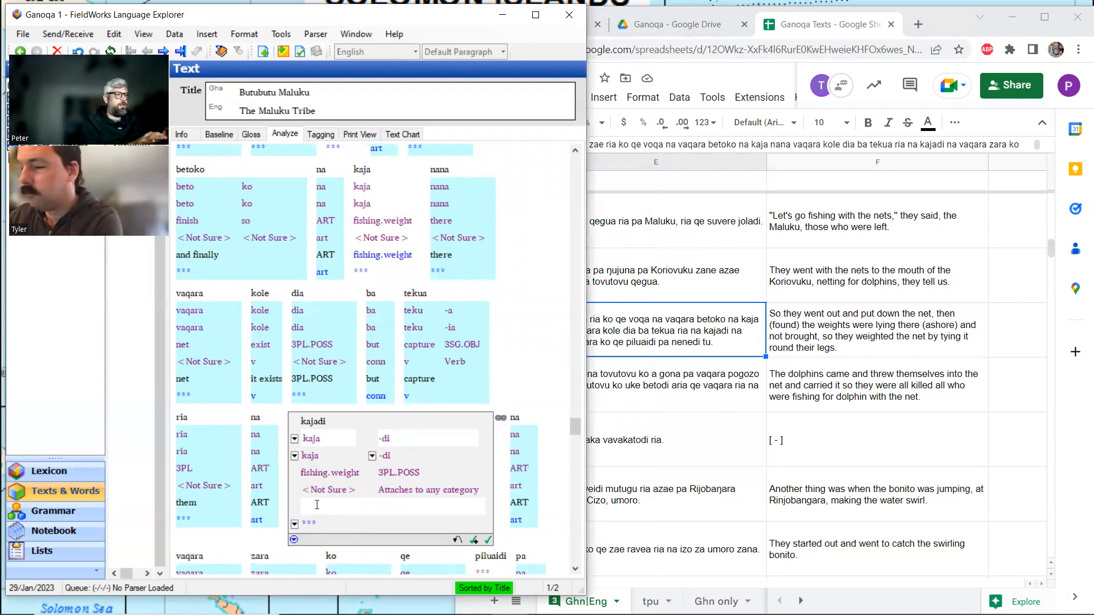
pyautogui.write('fishing.w')
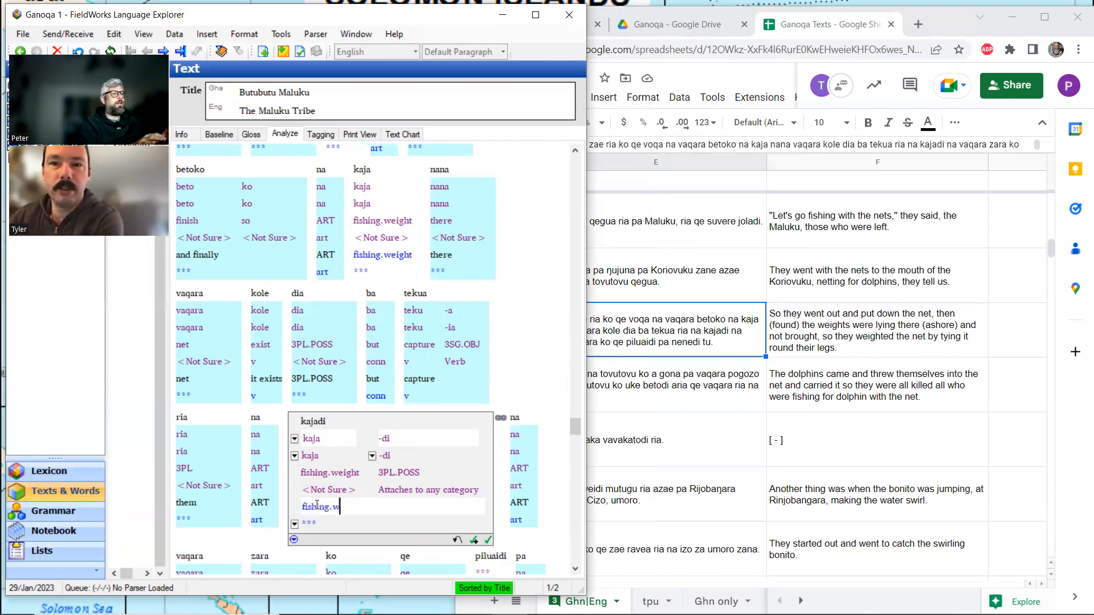
pyautogui.write('eight')
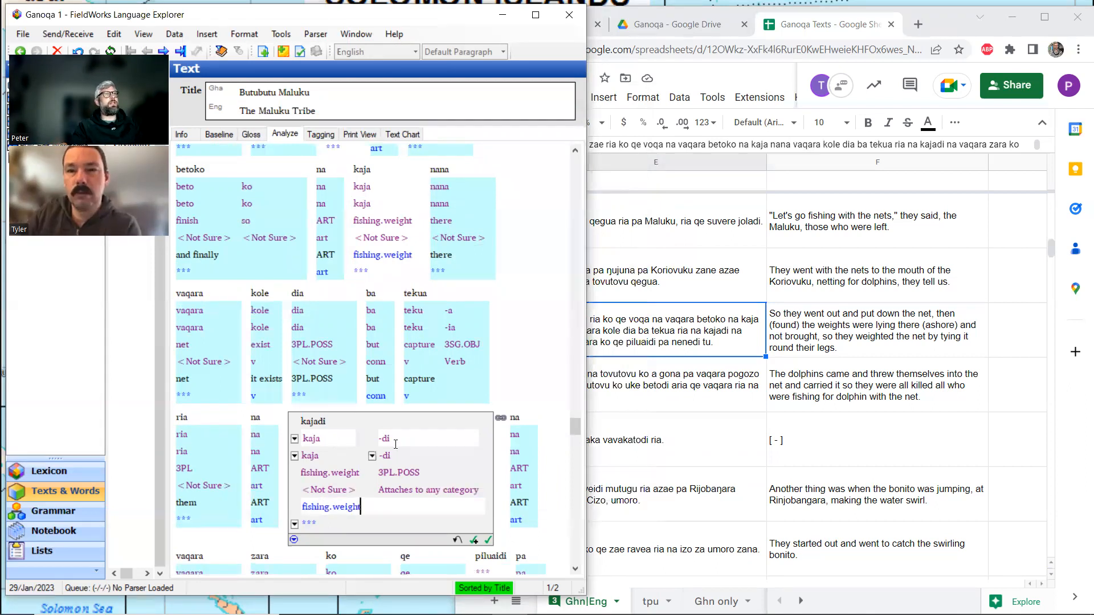
pyautogui.click(255, 136)
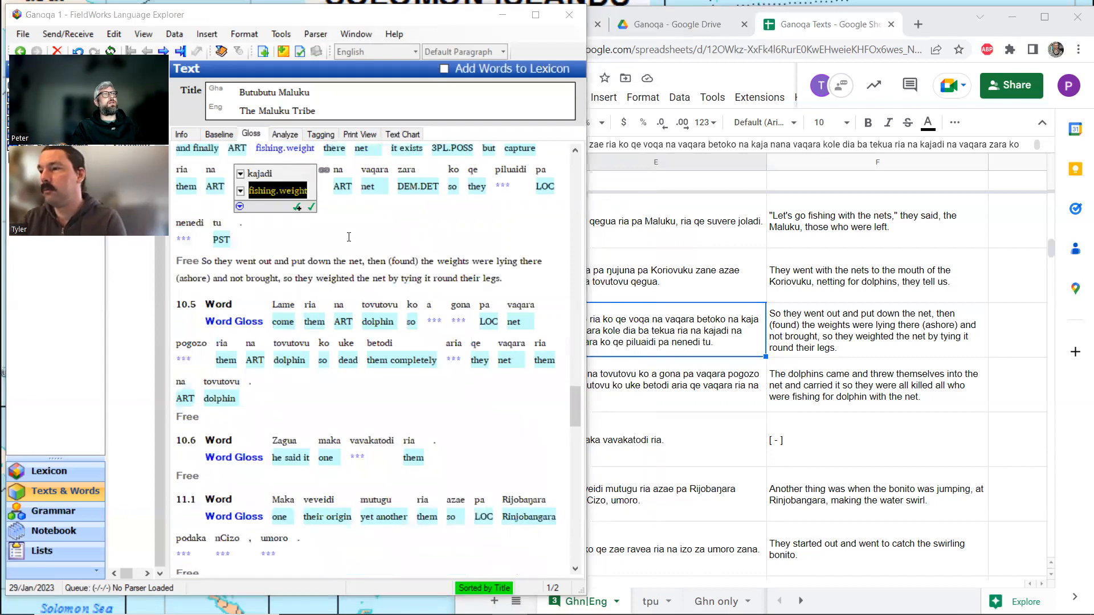
pyautogui.scroll(3, 349, 237)
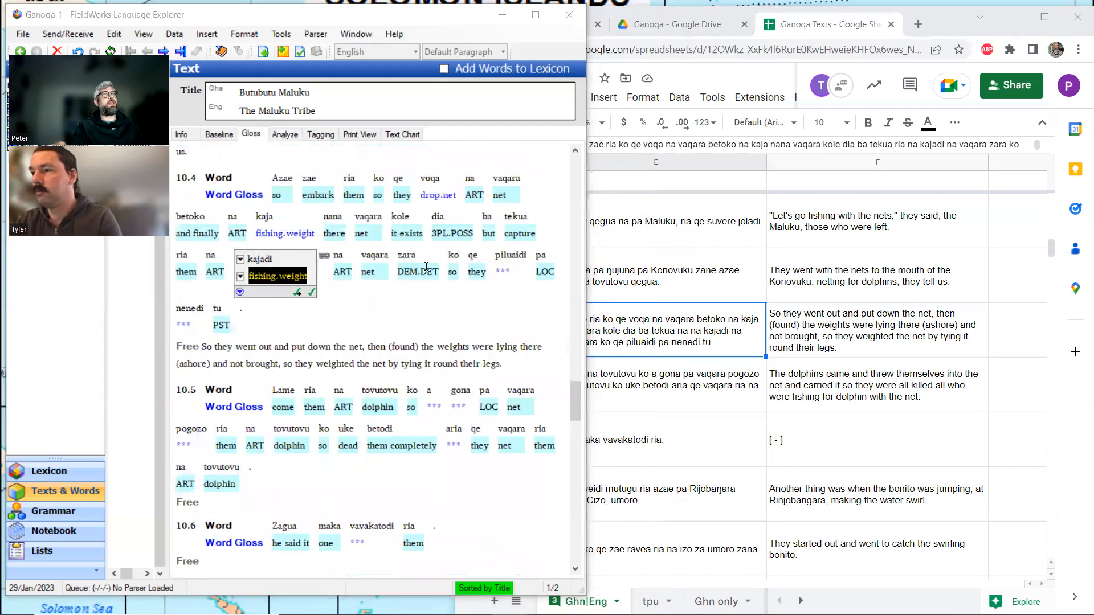
# Leave piluaidi unglossed and split nenedi in line 10.4 into the morphemes nene and -di in the analysis view.
pyautogui.click(506, 269)
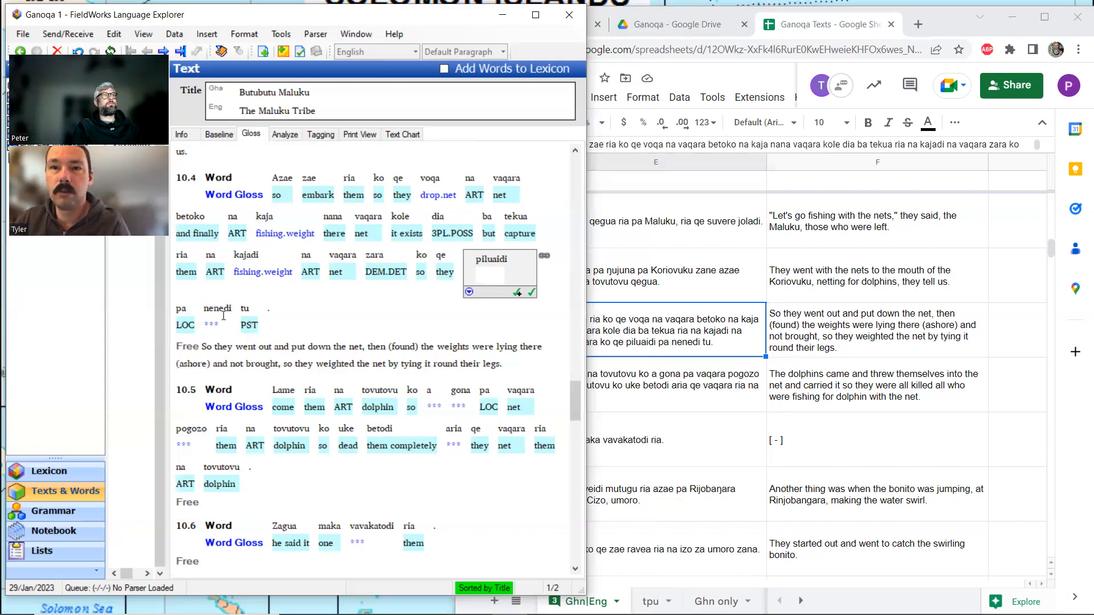
pyautogui.click(215, 317)
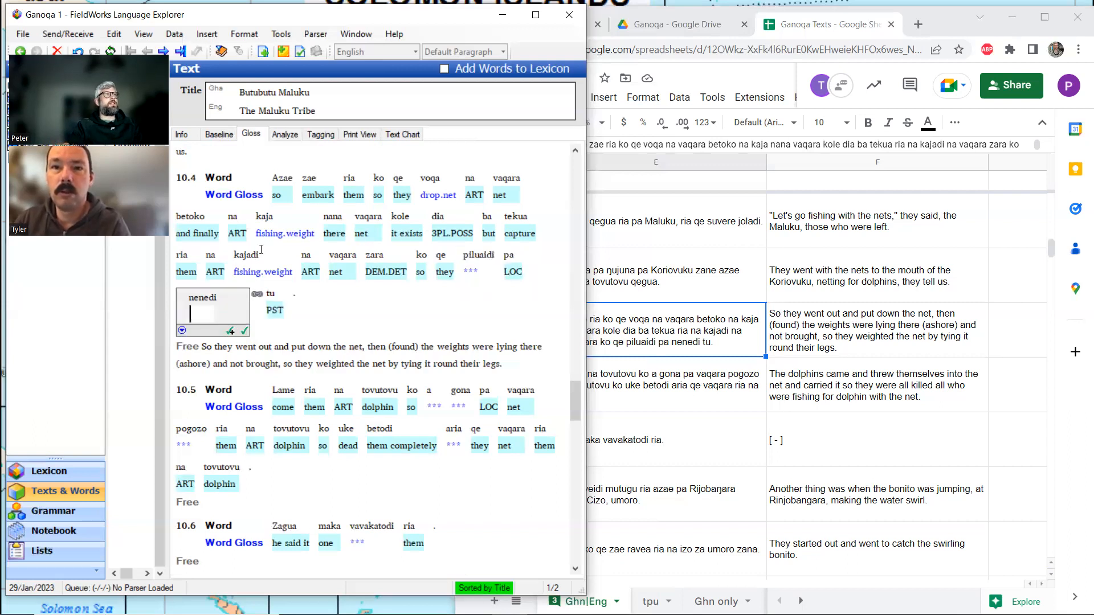
pyautogui.click(284, 135)
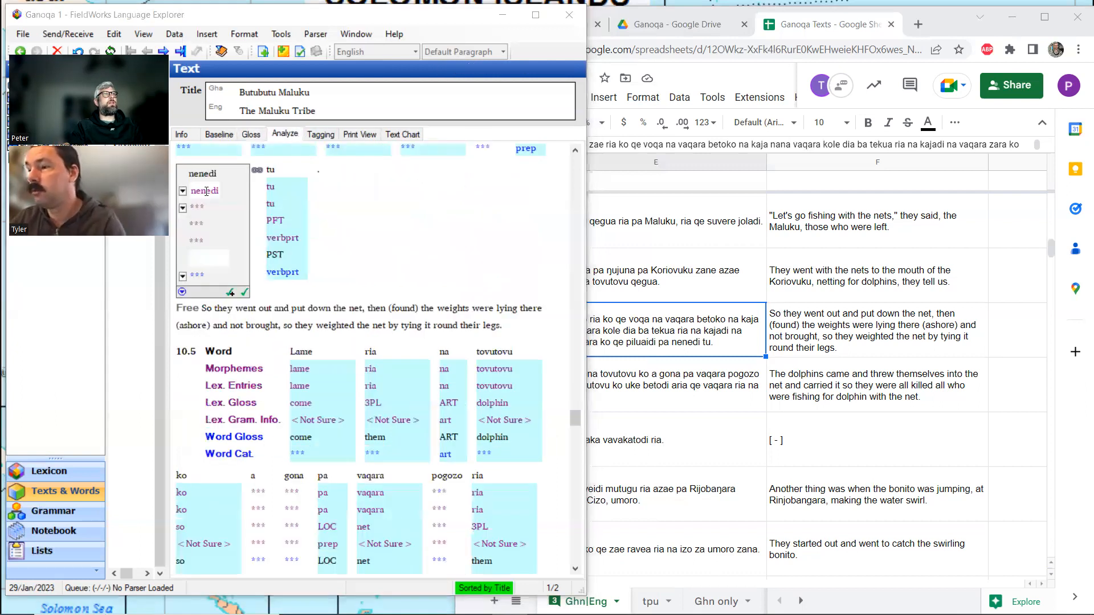
pyautogui.click(212, 191)
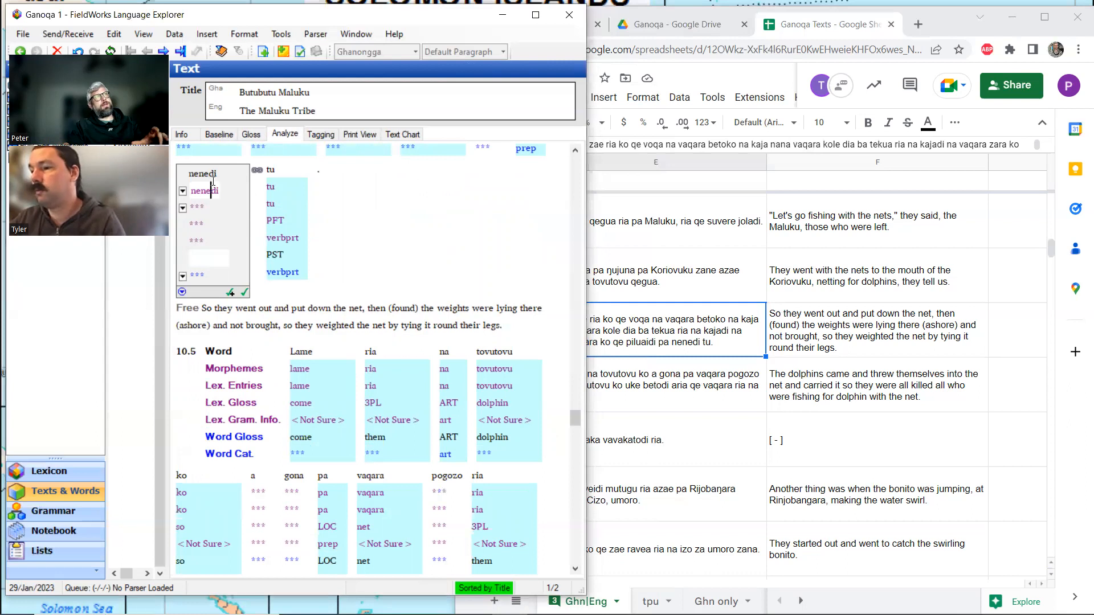
pyautogui.write('-')
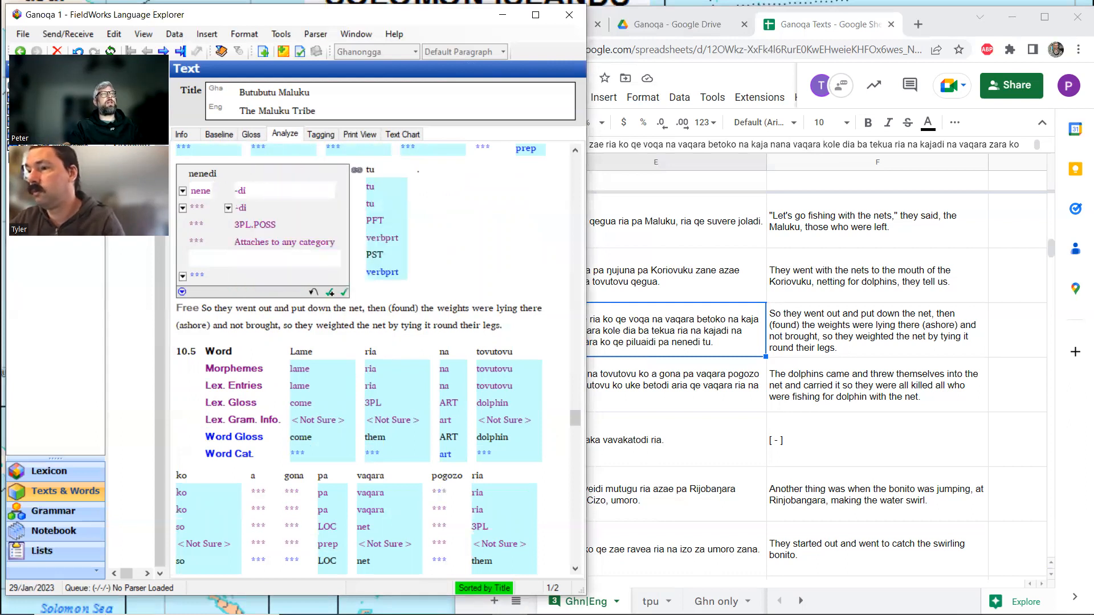
# Switch to rovdic.pdf in Acrobat Reader, search the dictionary for nene and compare the first two matches.
pyautogui.click(473, 600)
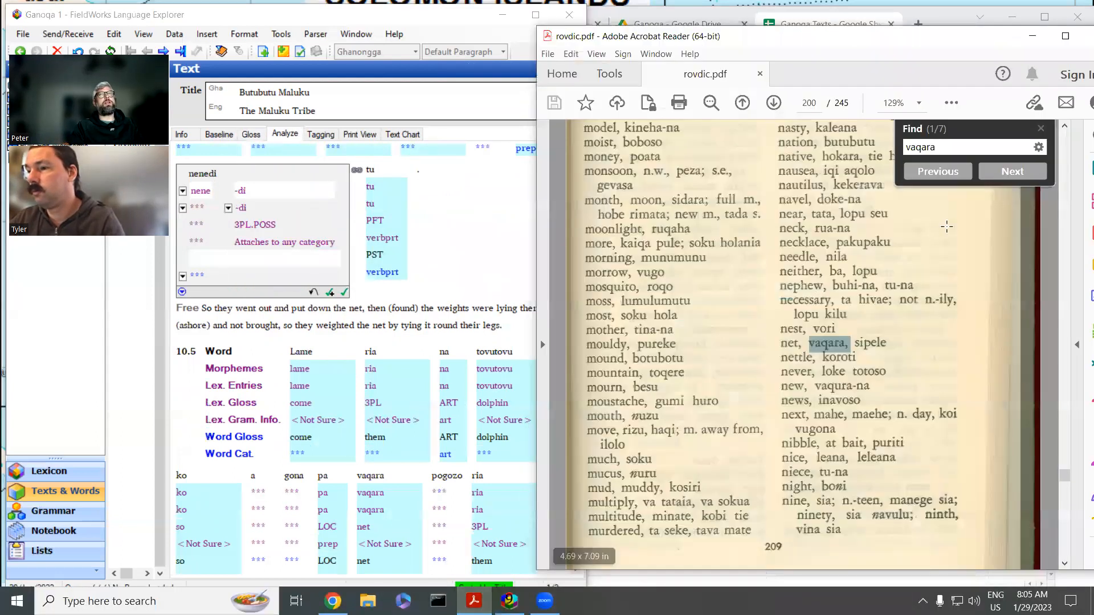
pyautogui.hotkey('ctrl', 'a')
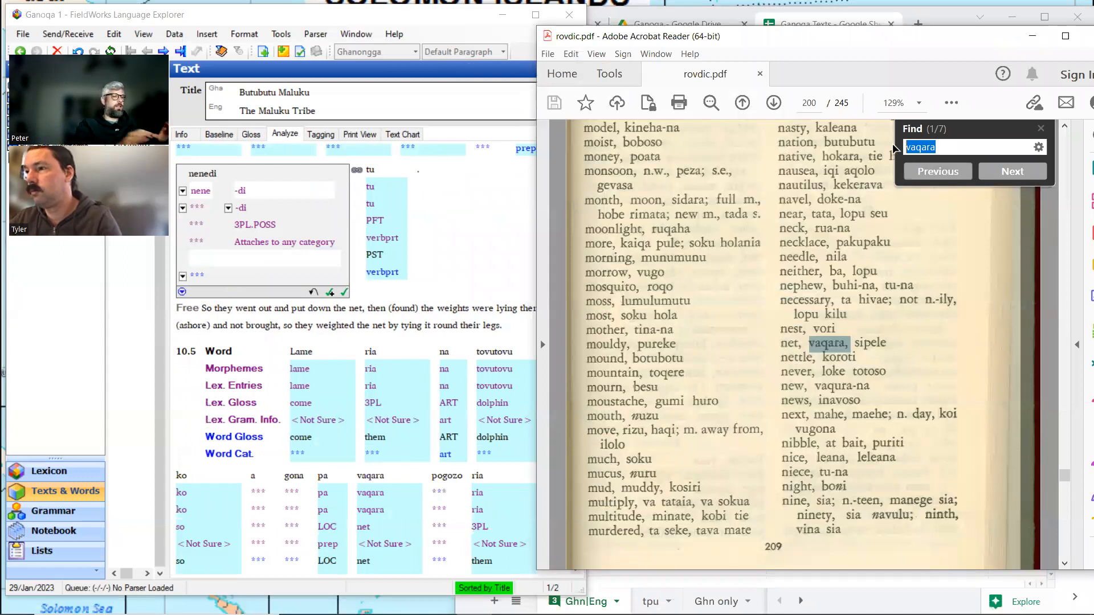
pyautogui.write('nene')
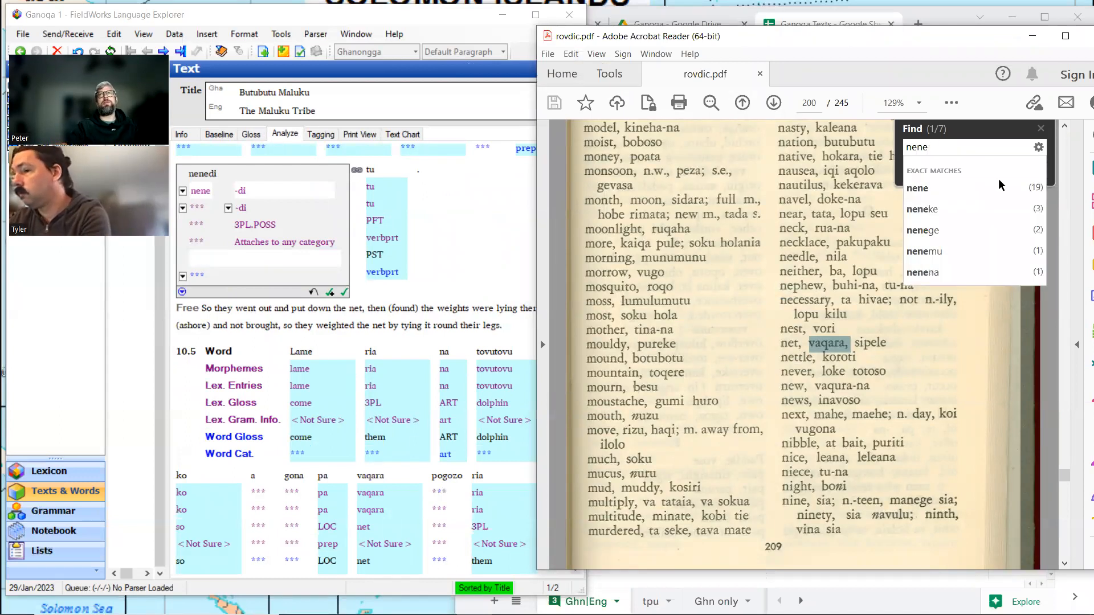
pyautogui.press('Return')
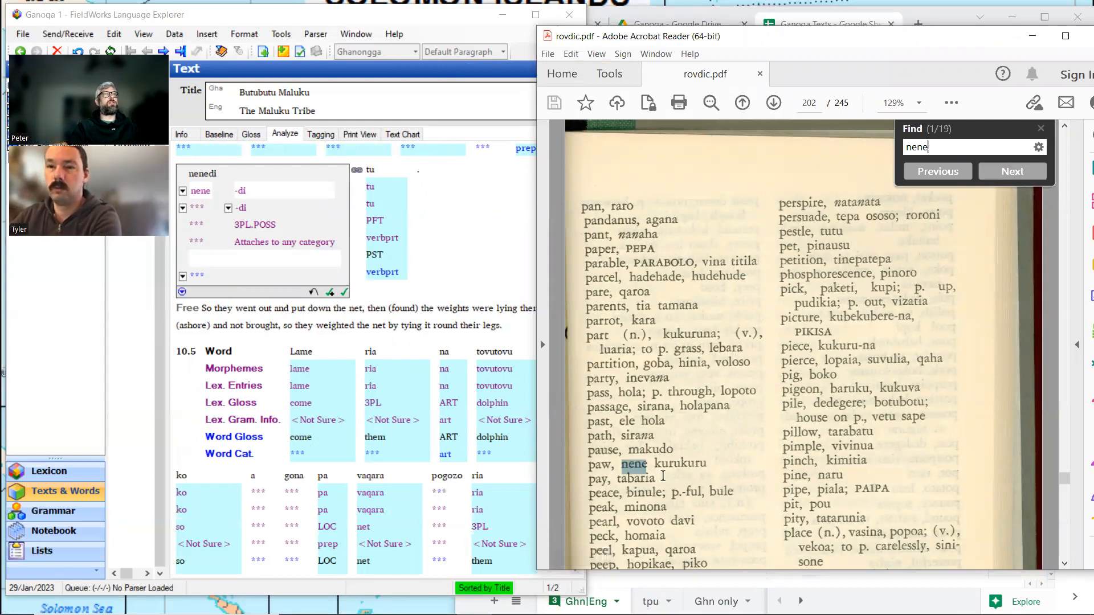
pyautogui.click(1004, 174)
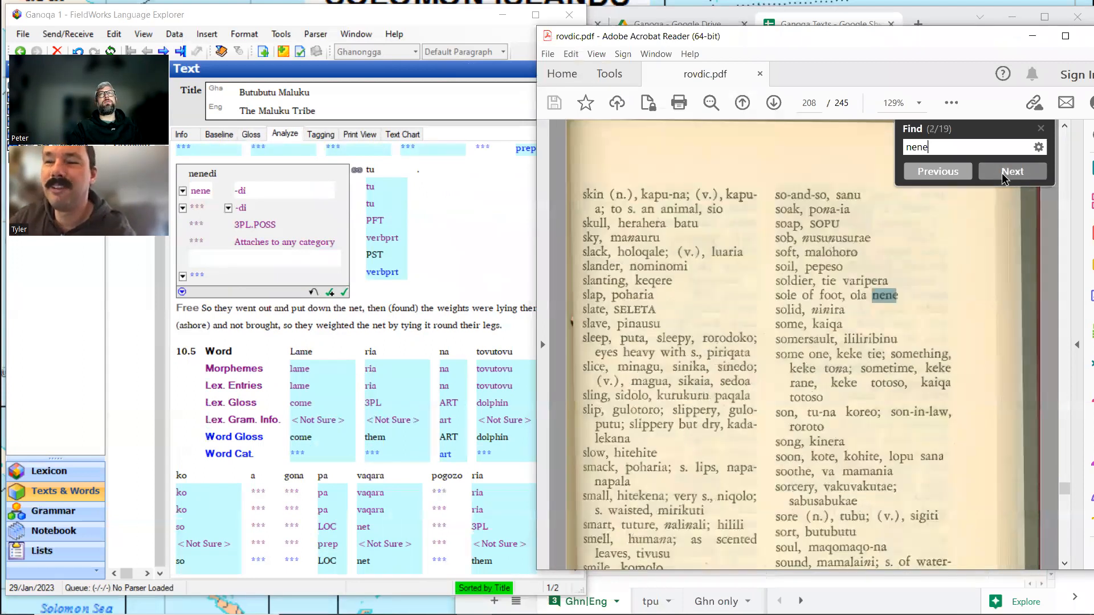
pyautogui.click(936, 172)
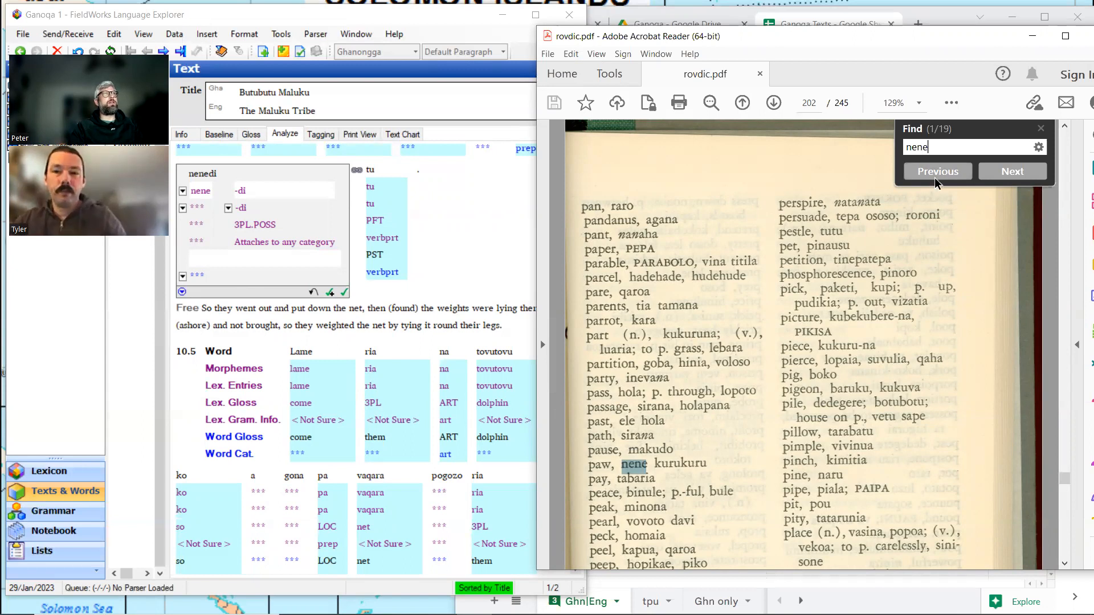
# Examine the next matches for nene in rovdic.pdf up to the noun grammar section, then put the dictionary away.
pyautogui.click(1006, 182)
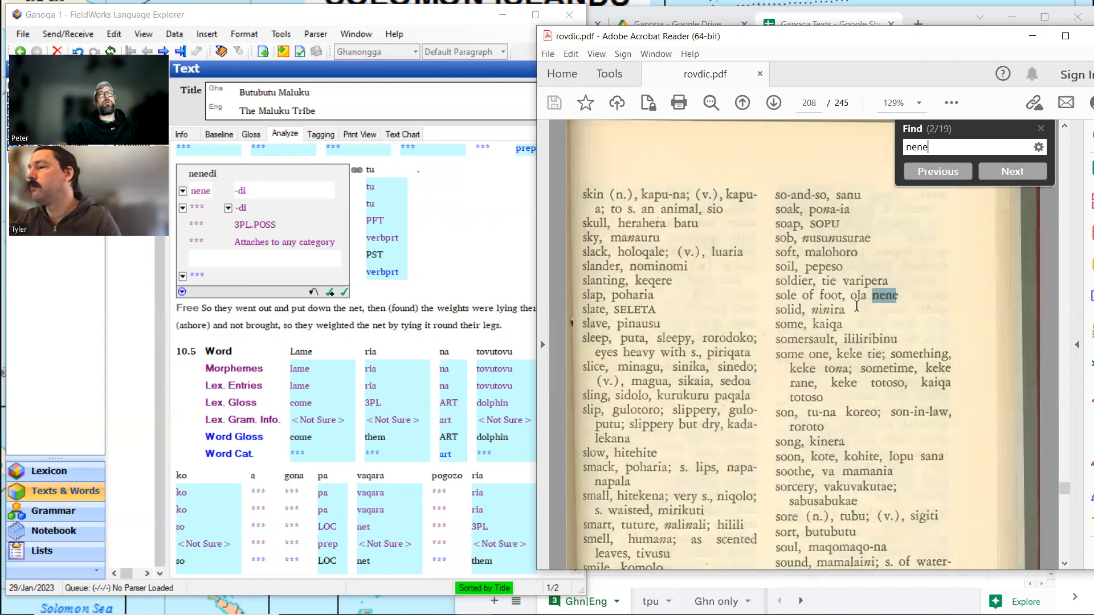
pyautogui.click(1014, 181)
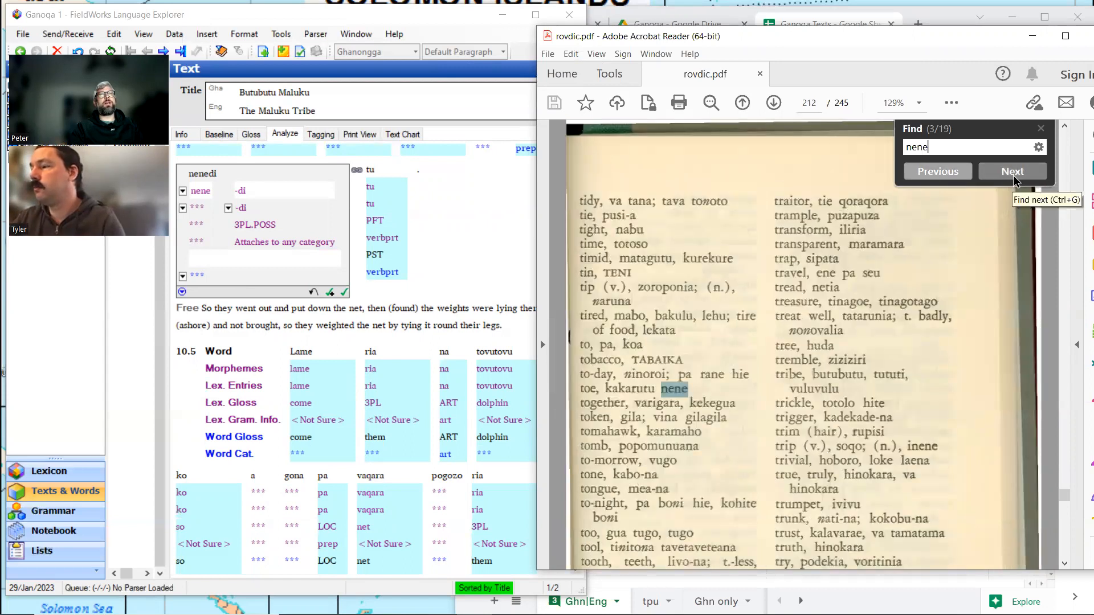
pyautogui.click(1014, 181)
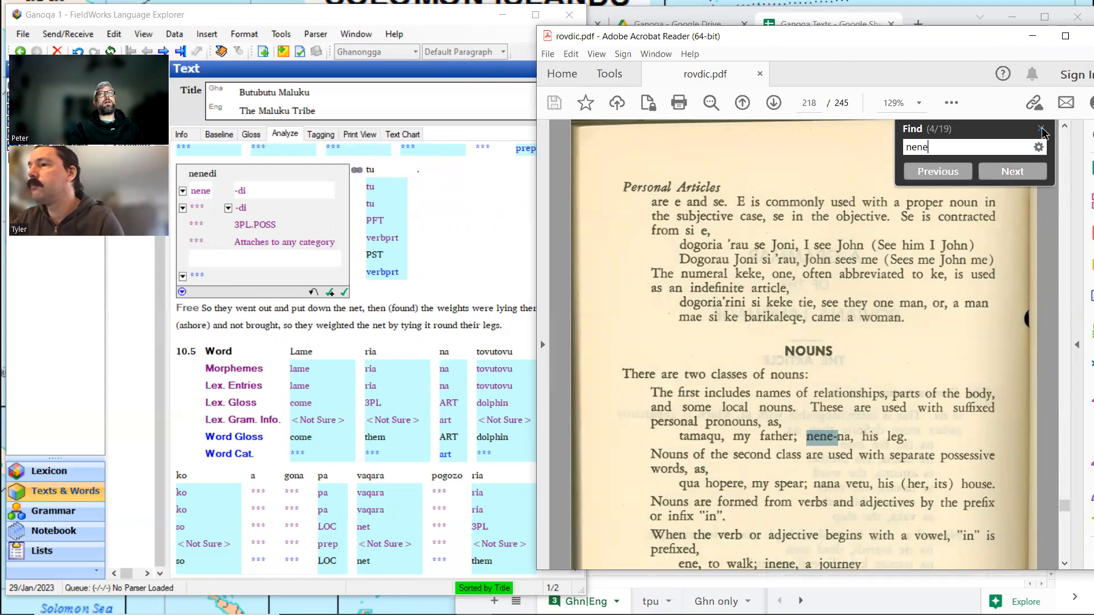
pyautogui.click(1033, 37)
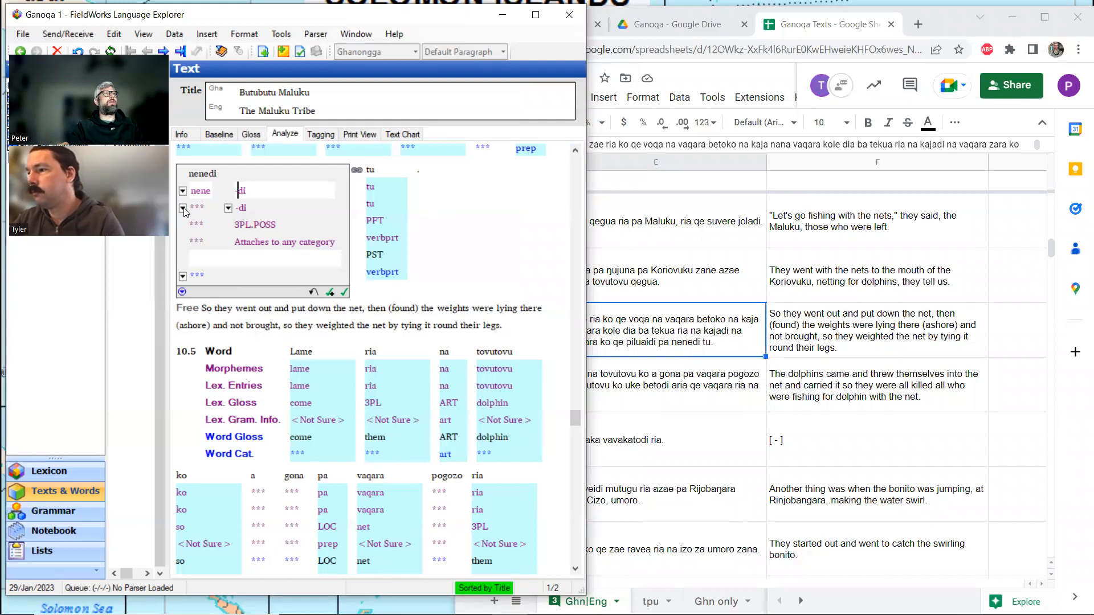
# Create a new lexical entry for the stem nene in nenedi with the gloss leg, rechecking the dictionary example.
pyautogui.click(183, 208)
pyautogui.click(201, 241)
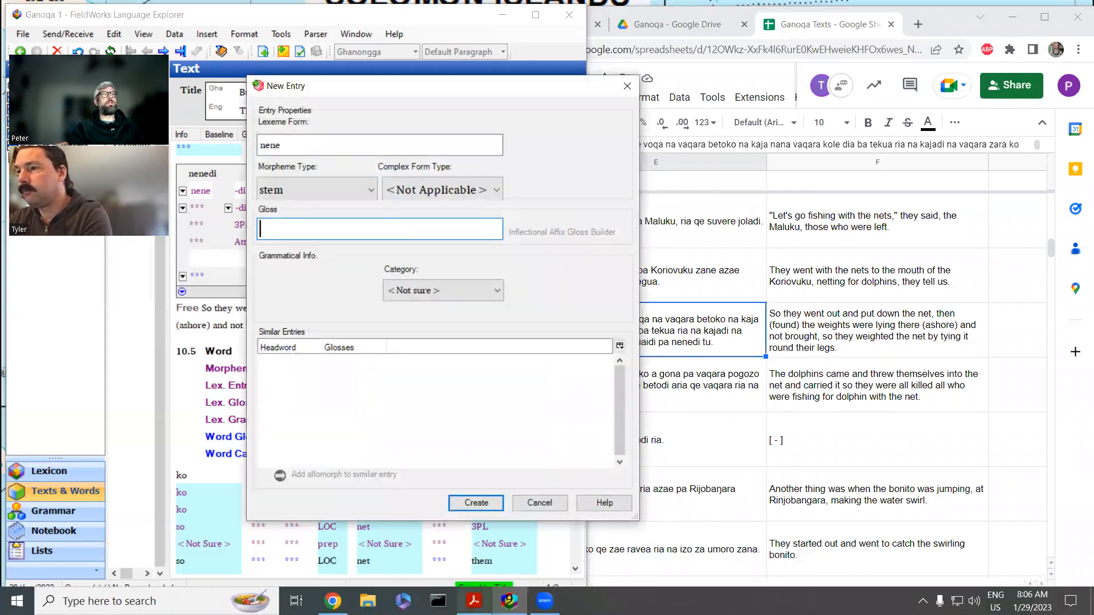
pyautogui.click(474, 601)
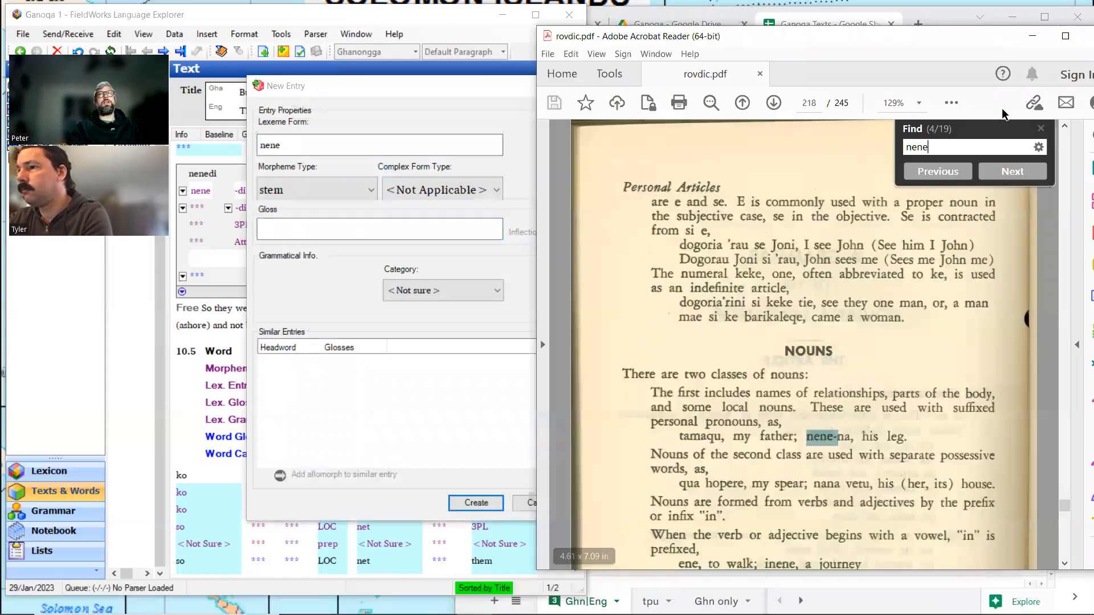
pyautogui.click(1032, 36)
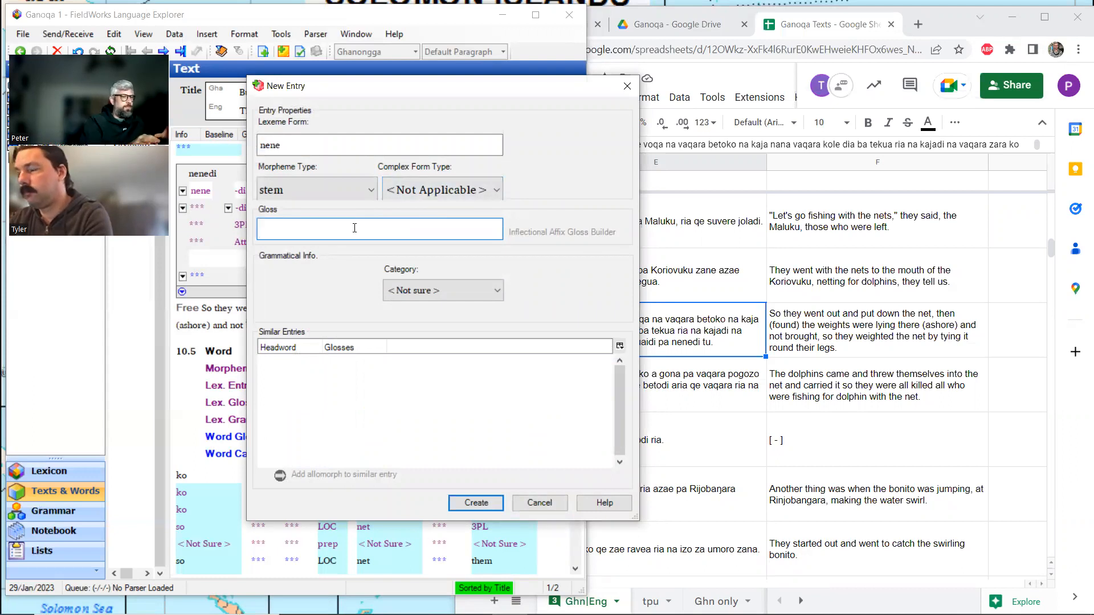
pyautogui.write('leg')
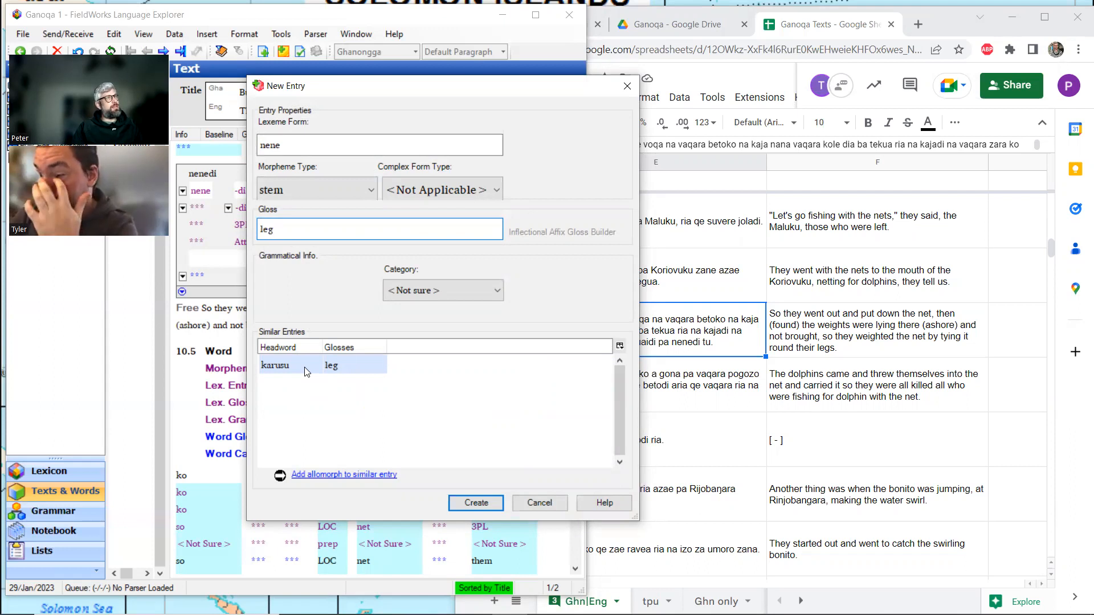
pyautogui.click(475, 502)
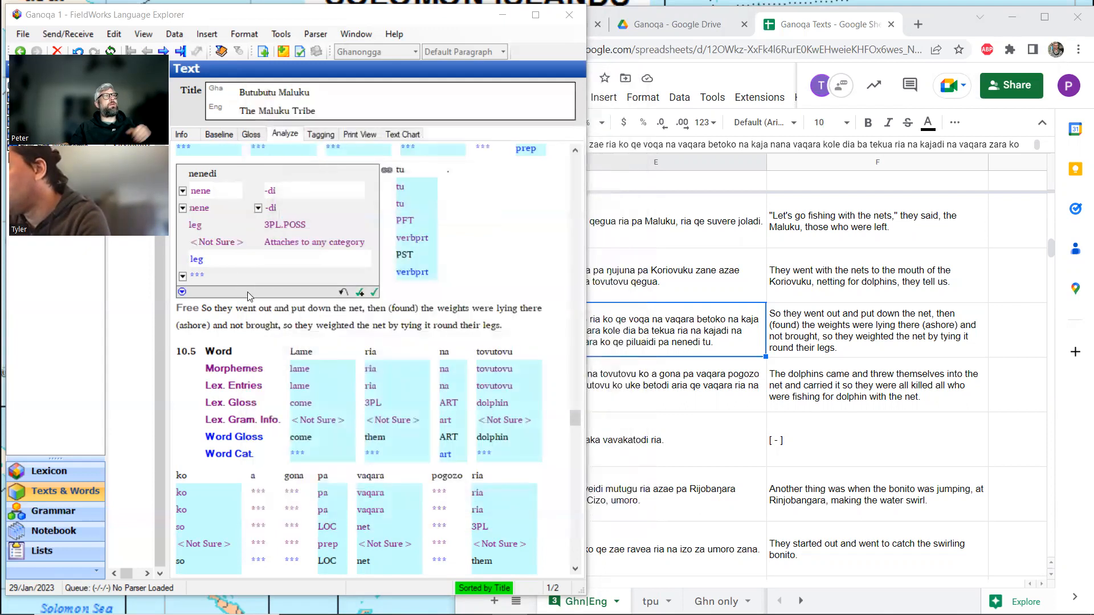
# Open the nene entry in the lexicon and add the English note "nene may be for human leg".
pyautogui.keyDown('ctrl'); pyautogui.click(194, 191); pyautogui.keyUp('ctrl')
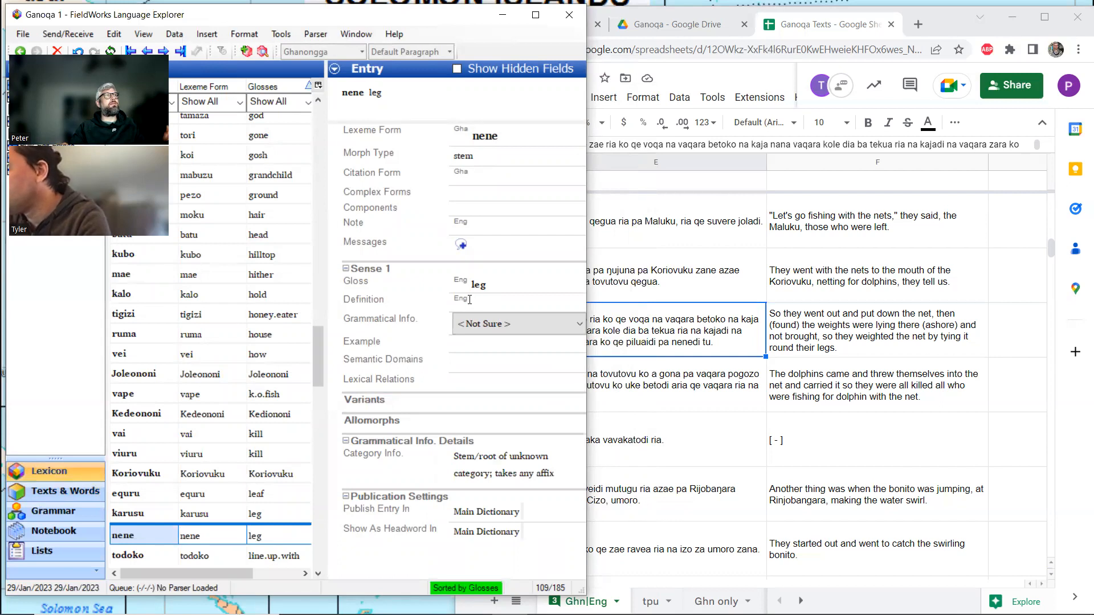
pyautogui.click(471, 224)
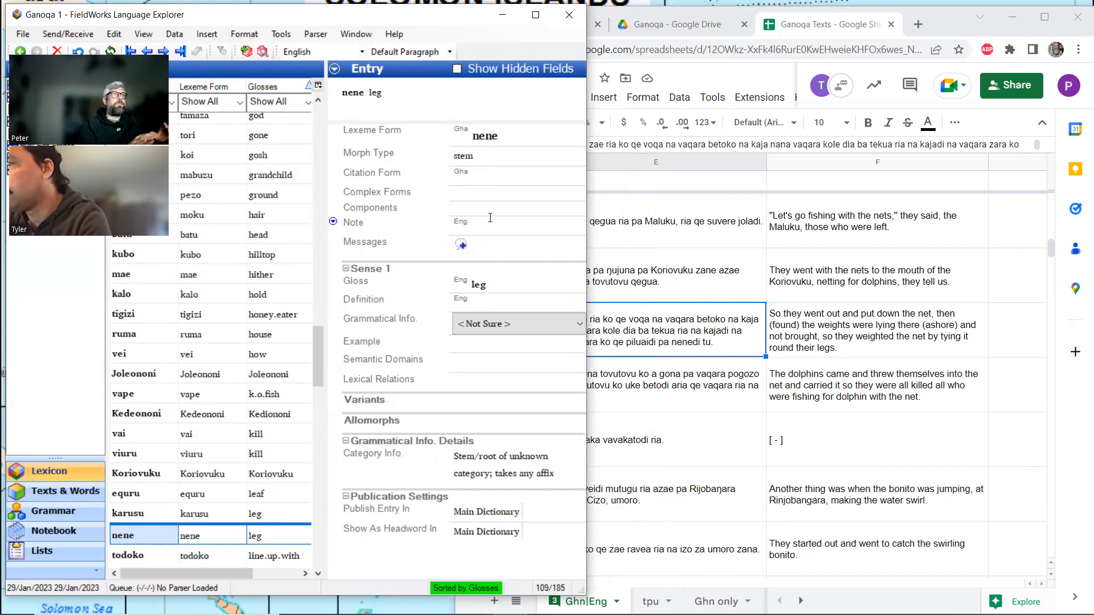
pyautogui.write('nene')
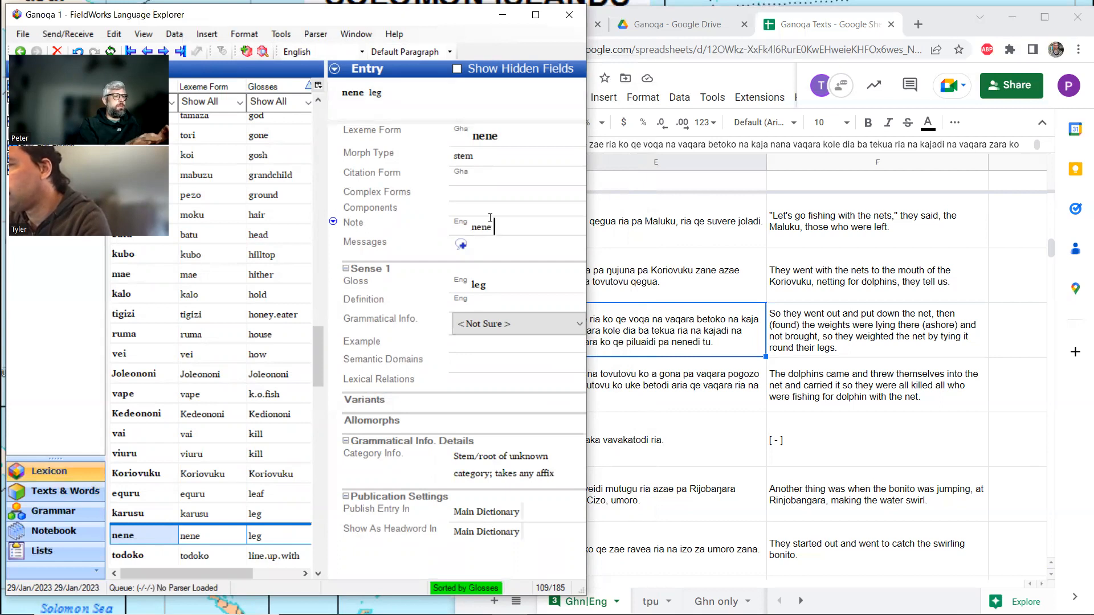
pyautogui.write(' may be for human leg')
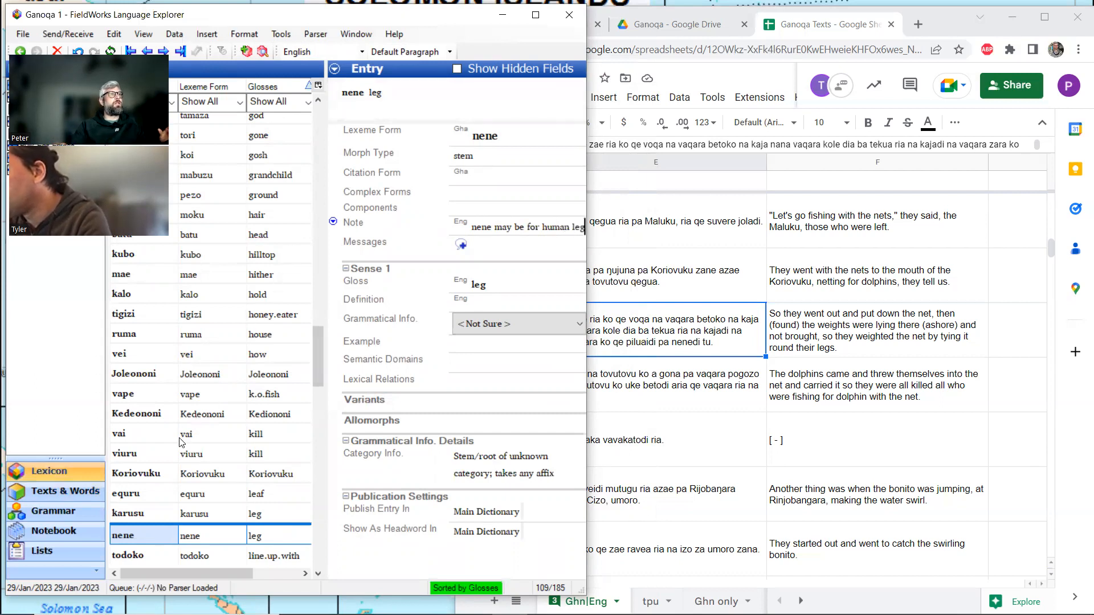
# Add the English note "karusu may be for animal leg or crab leg" to the karusu lexicon entry.
pyautogui.click(130, 515)
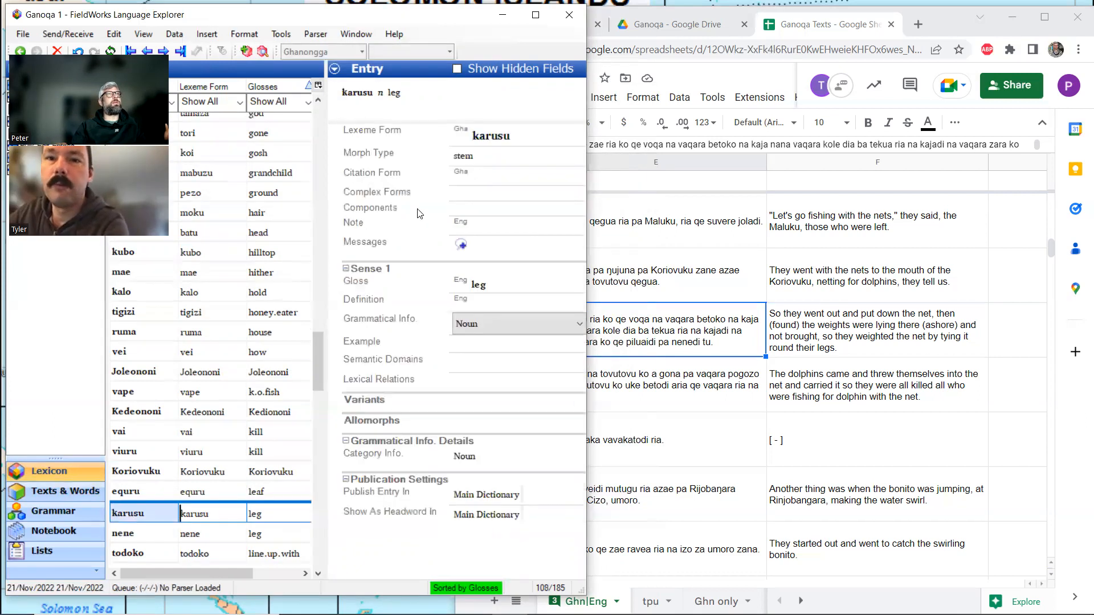
pyautogui.click(481, 224)
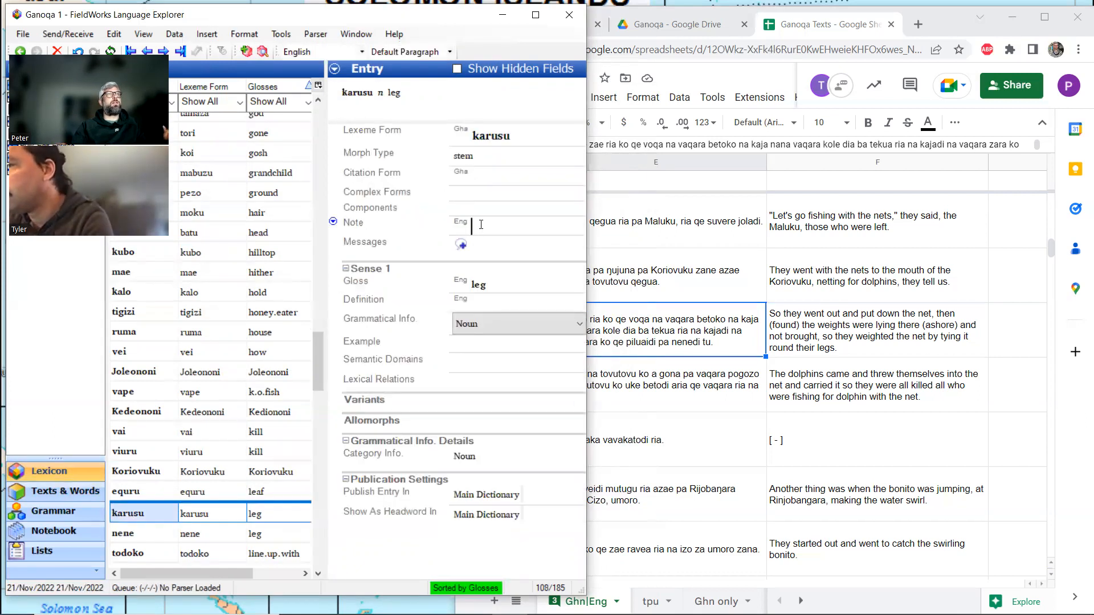
pyautogui.write('karu')
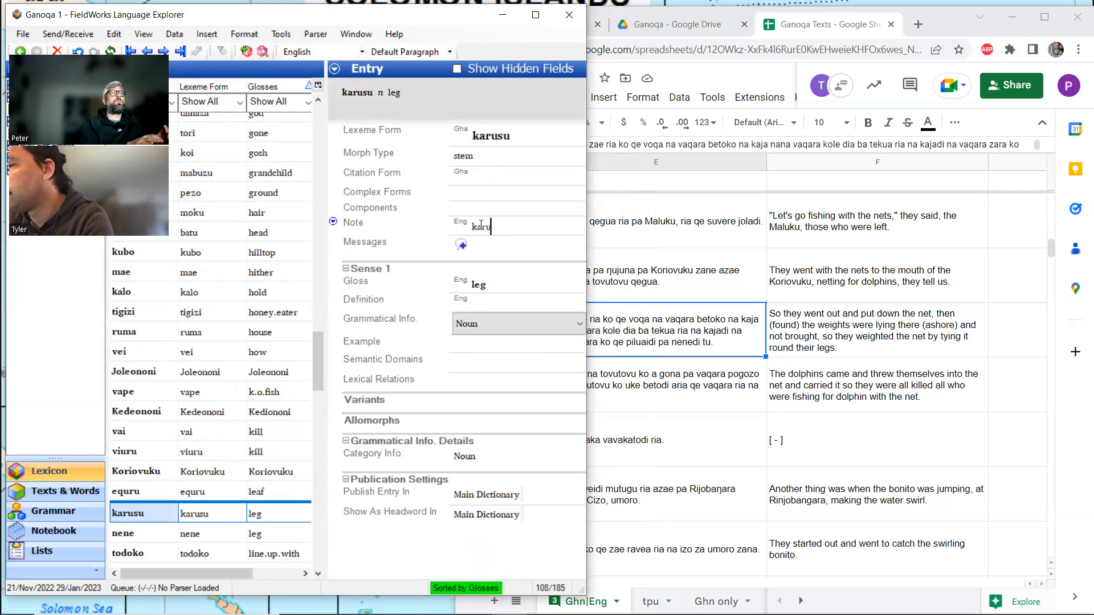
pyautogui.write('su may be ')
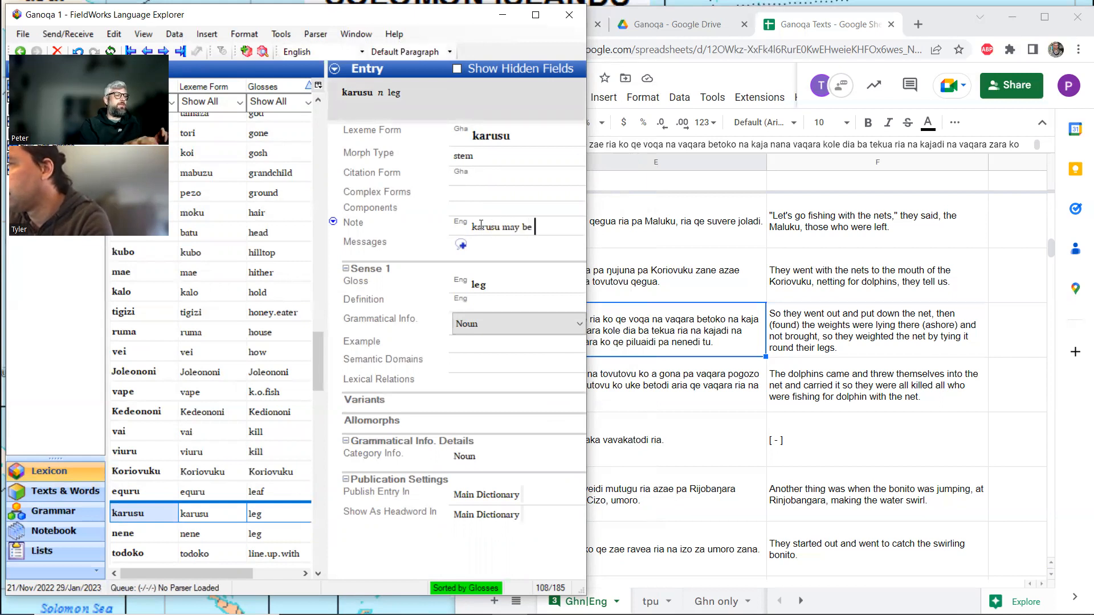
pyautogui.write('for animal l')
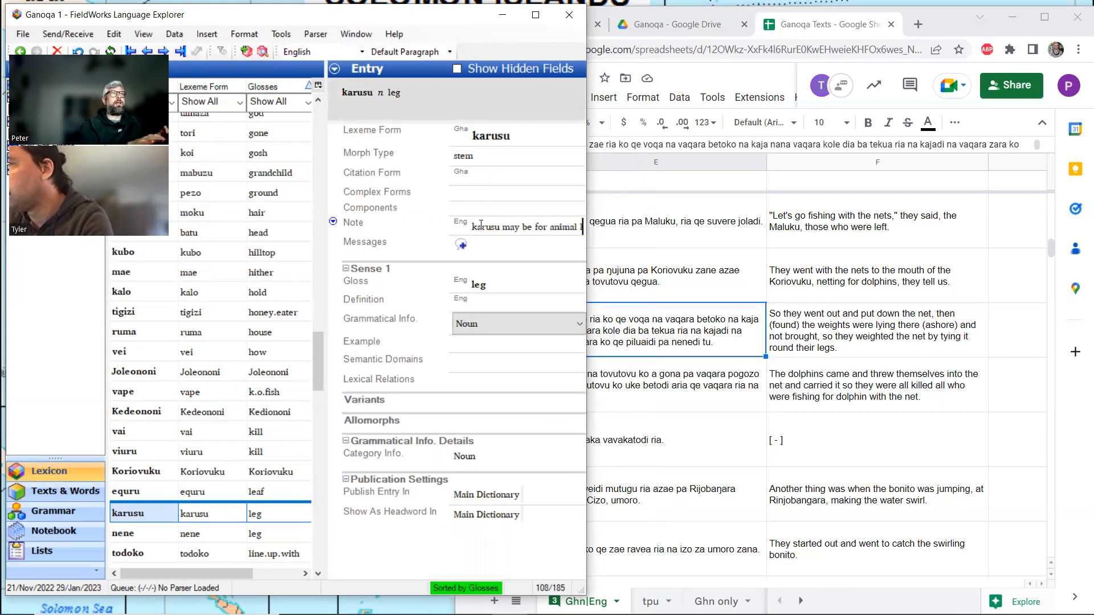
pyautogui.write('eg or')
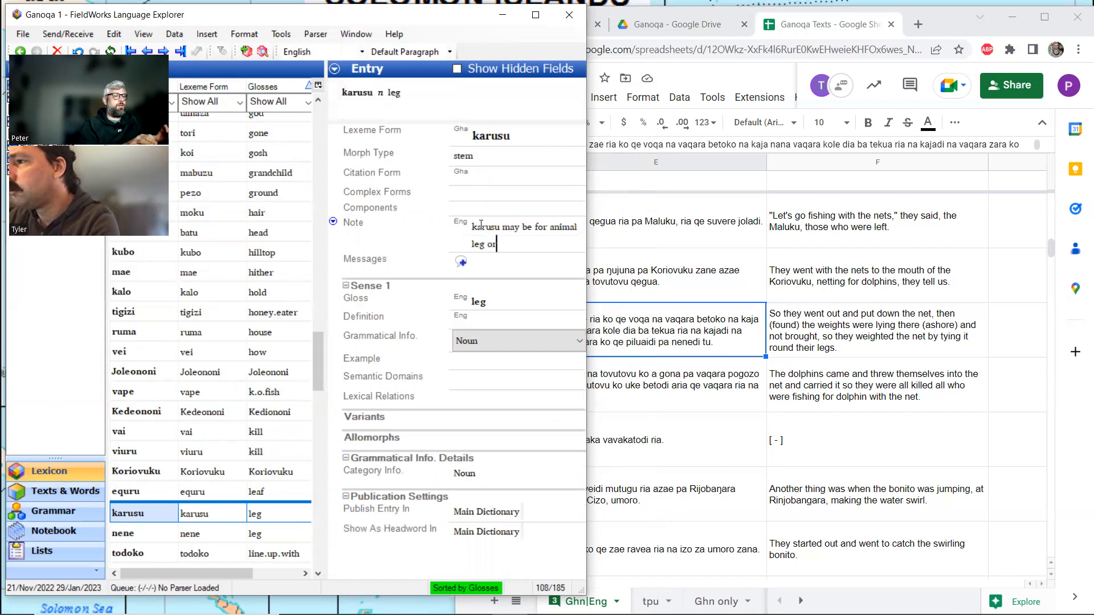
pyautogui.write(' crab leg')
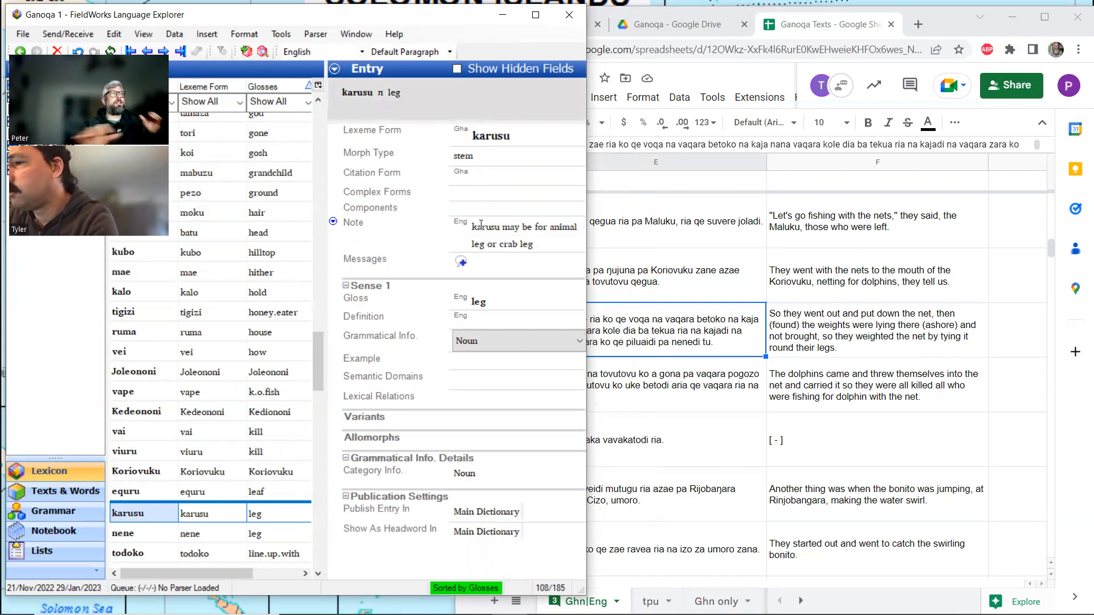
# Return to the Butubutu Maluku text in the gloss view and review the word glosses of line 10.4.
pyautogui.click(53, 490)
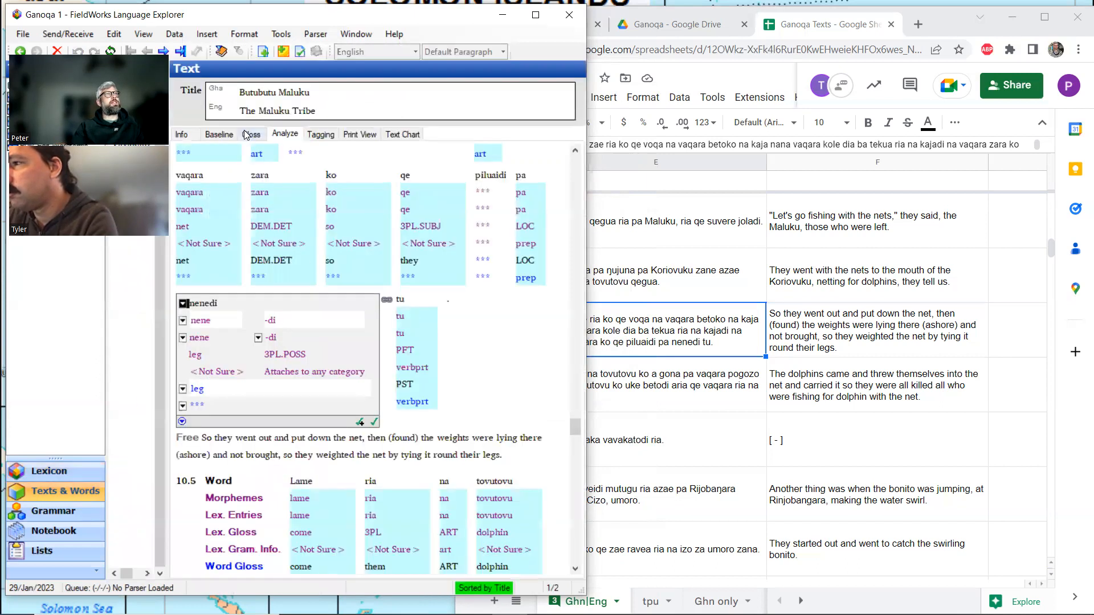
pyautogui.click(250, 136)
pyautogui.scroll(3, 342, 222)
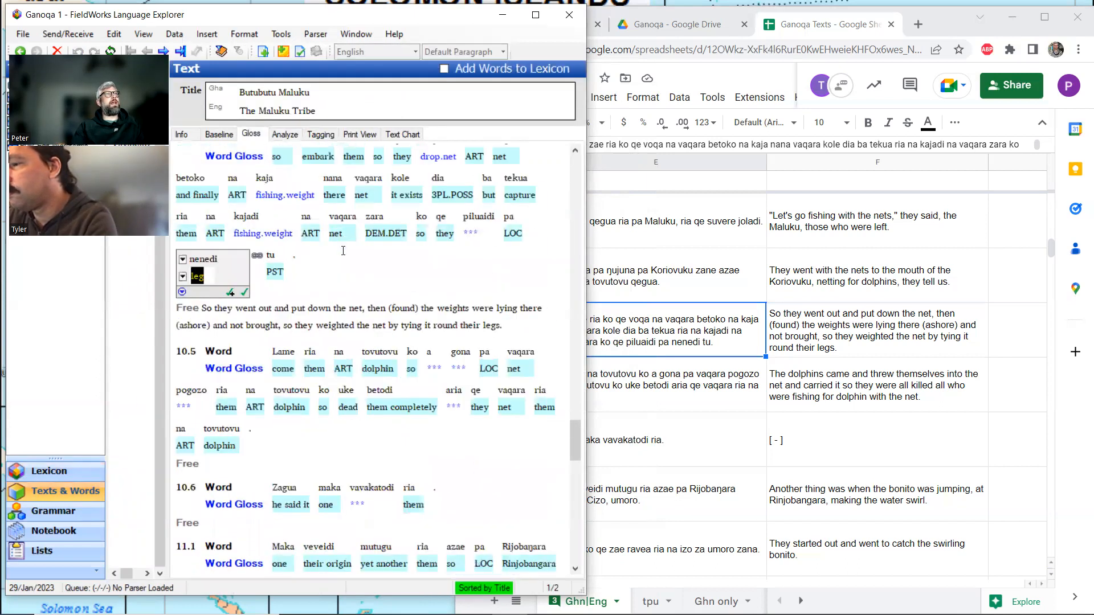
pyautogui.scroll(3, 348, 256)
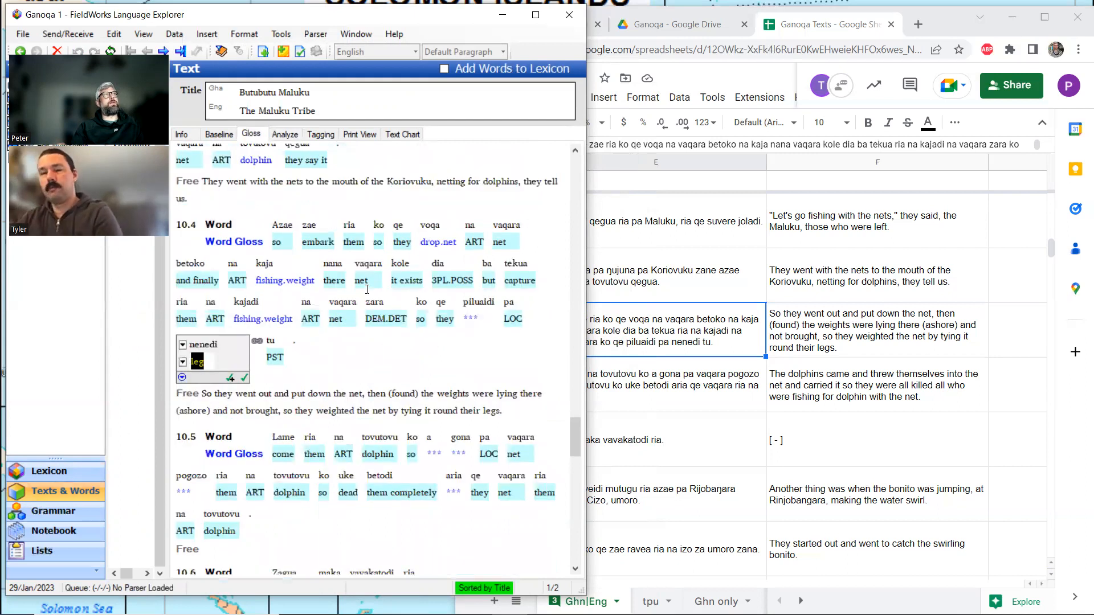
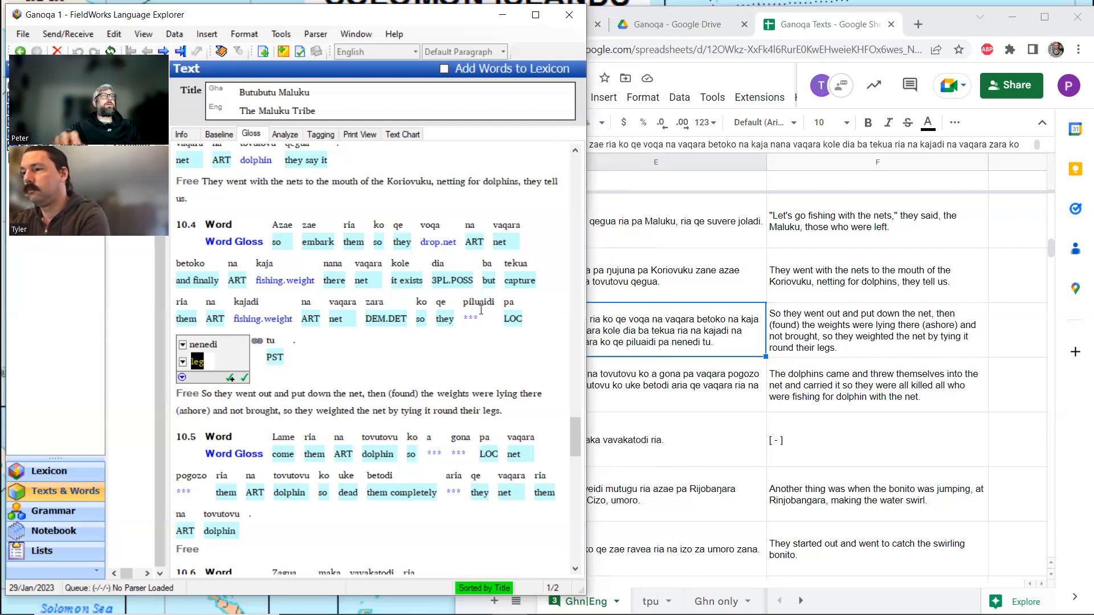
# Split piluaidi in line 10.4 into piluai and -di and create a new lexical entry for the stem piluai with the gloss bind.
pyautogui.click(479, 303)
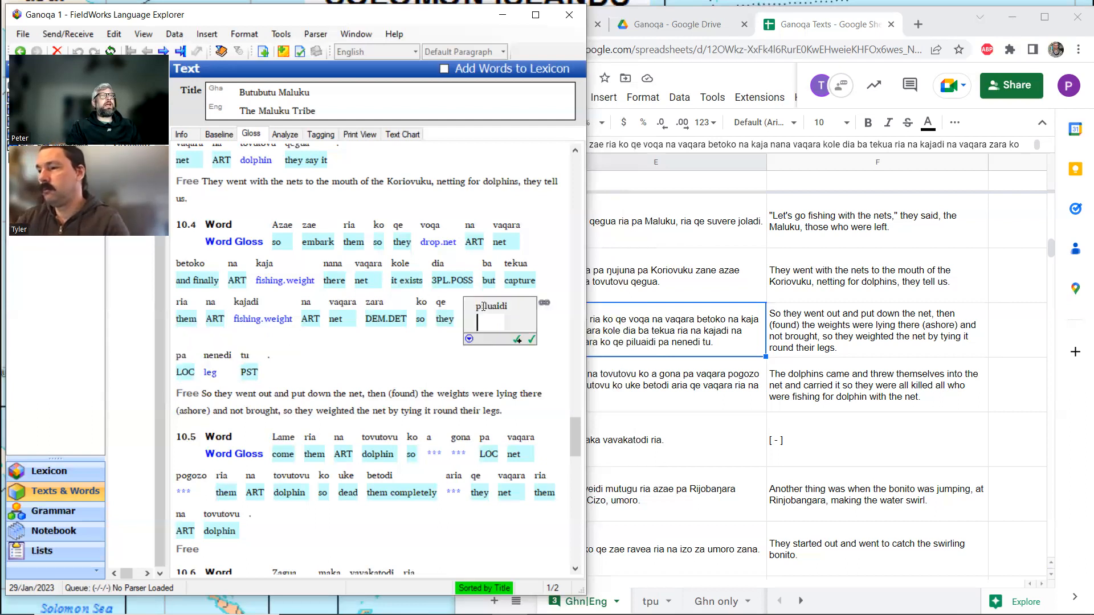
pyautogui.click(280, 134)
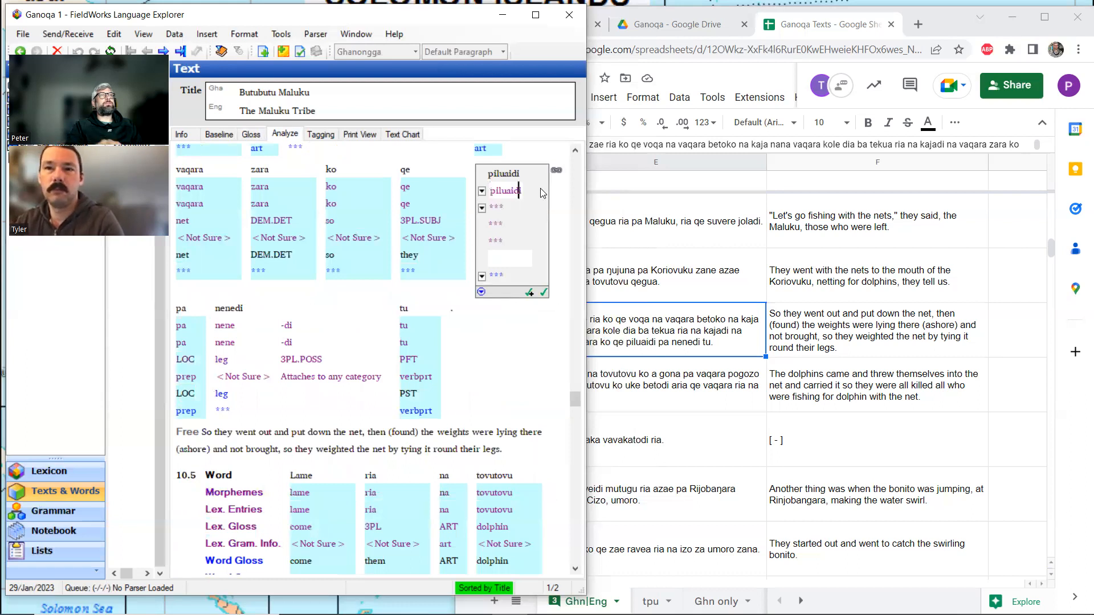
pyautogui.write('-')
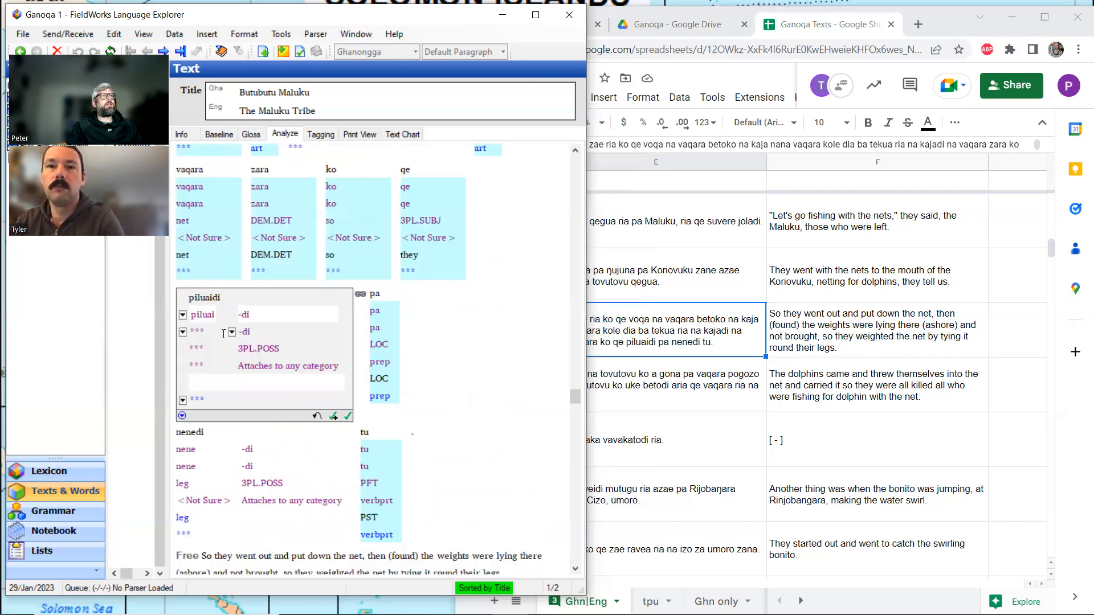
pyautogui.click(182, 332)
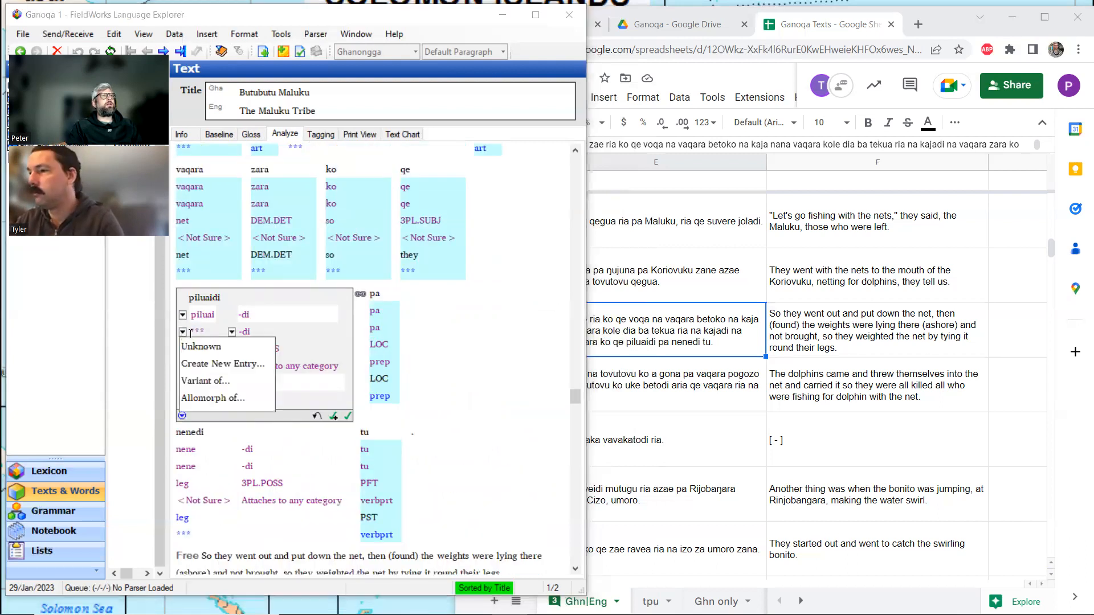
pyautogui.click(217, 363)
pyautogui.write('bind')
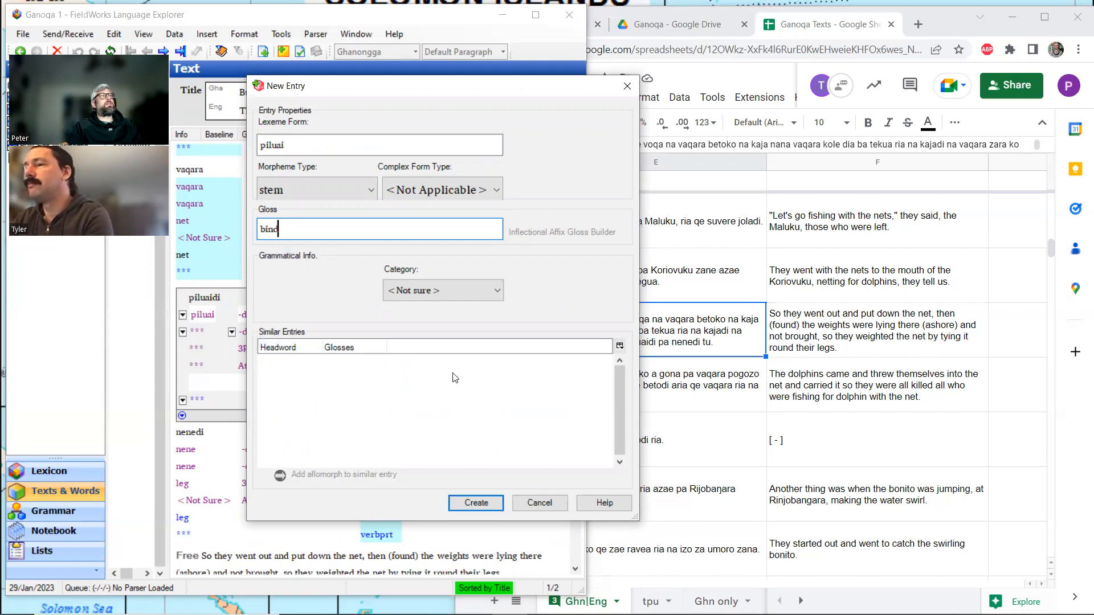
pyautogui.click(475, 503)
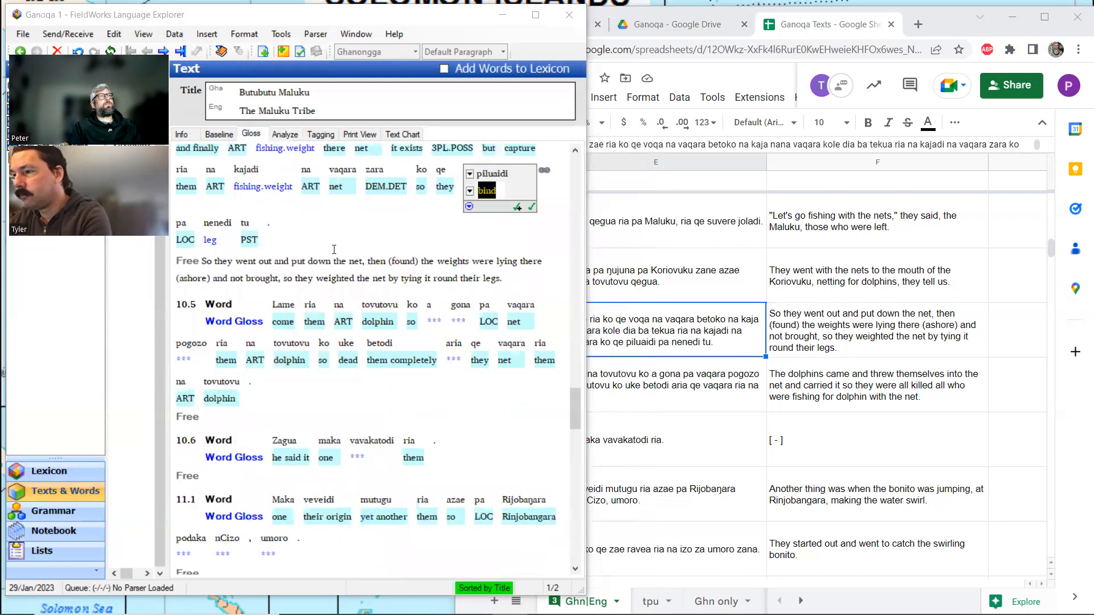
# Copy the English translation in cell F134 of the Ganoqa Texts spreadsheet into the free translation of line 10.5.
pyautogui.scroll(-3, 287, 261)
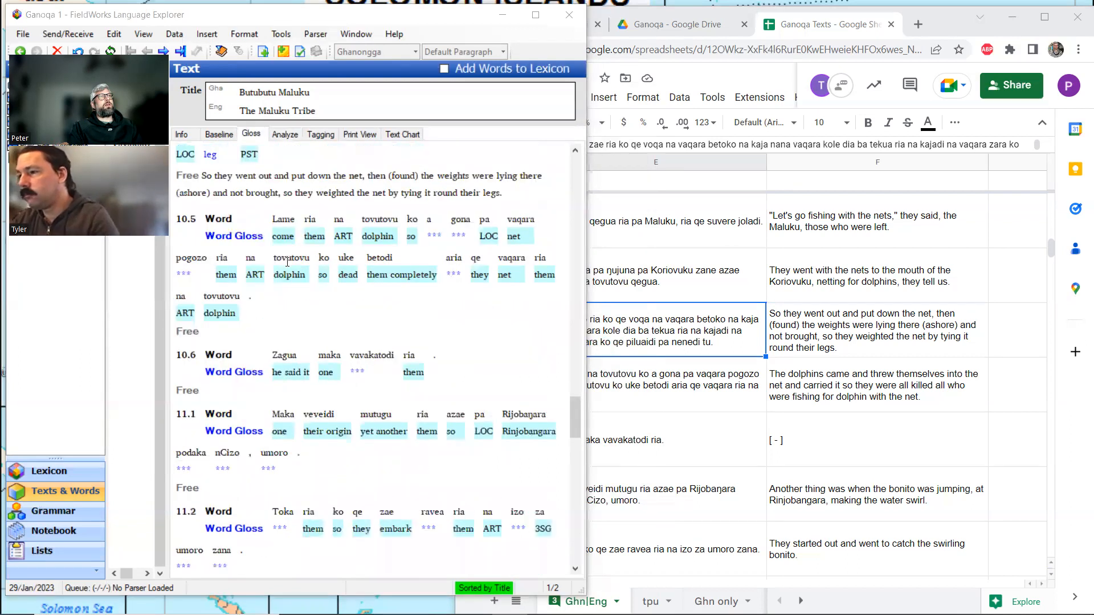
pyautogui.click(830, 378)
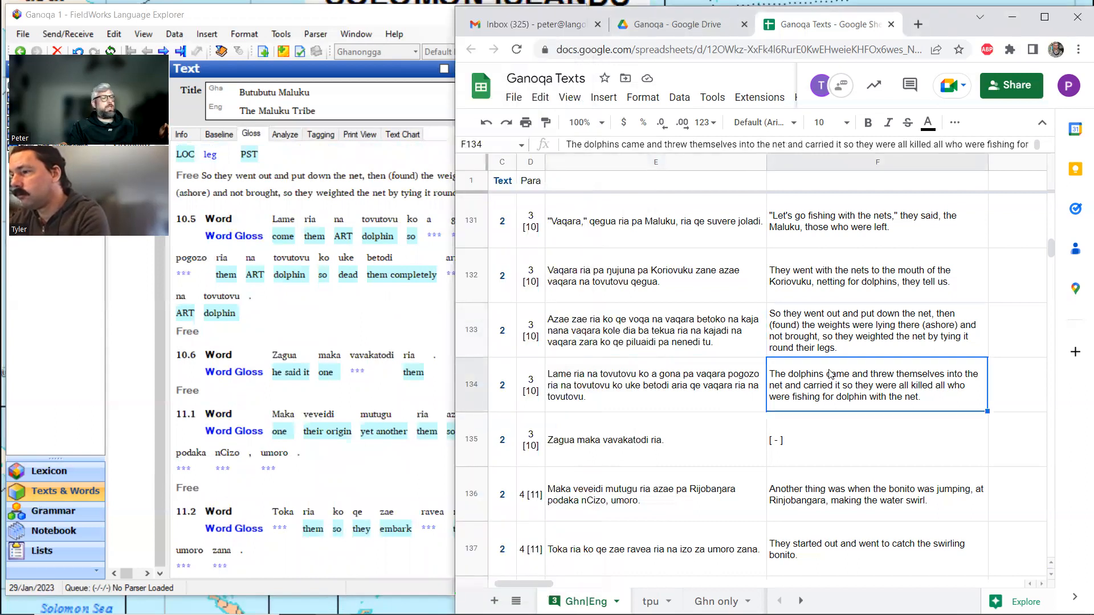
pyautogui.hotkey('ctrl', 'c')
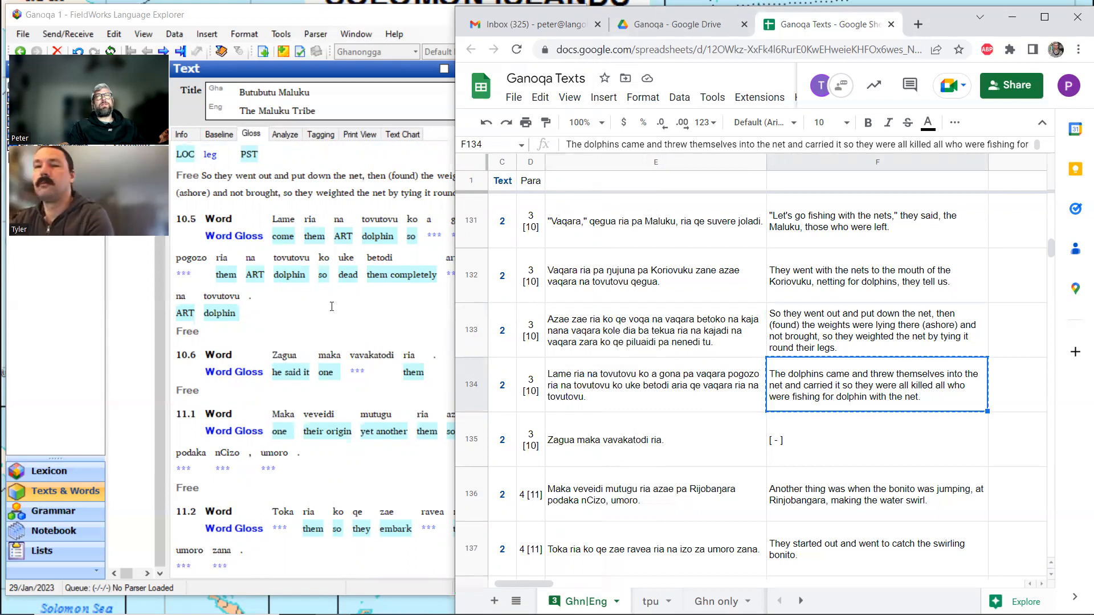
pyautogui.click(233, 323)
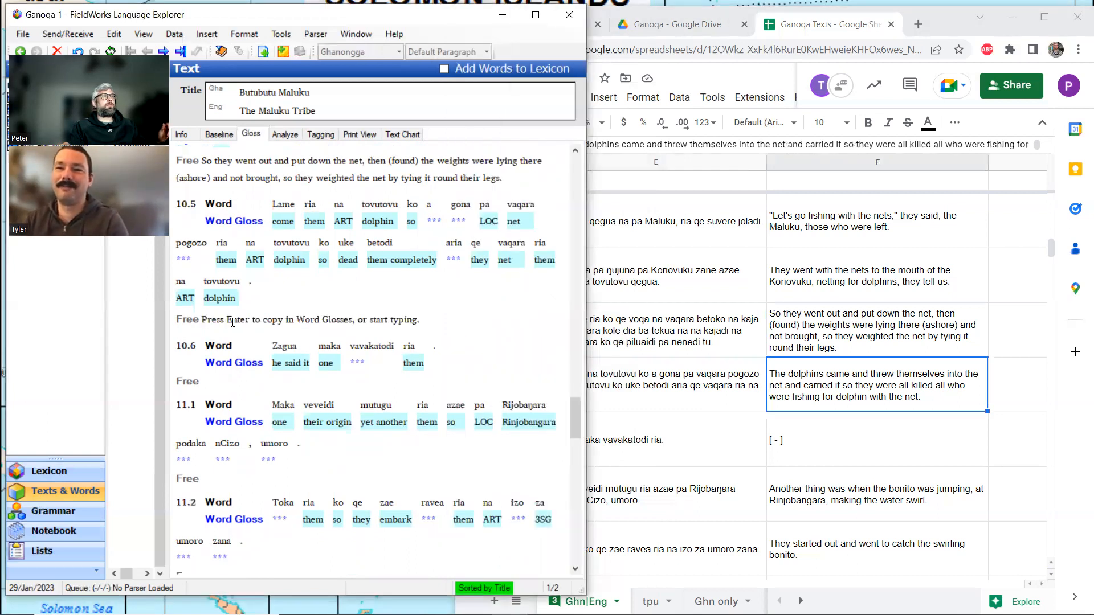
pyautogui.click(233, 324)
pyautogui.hotkey('ctrl', 'v')
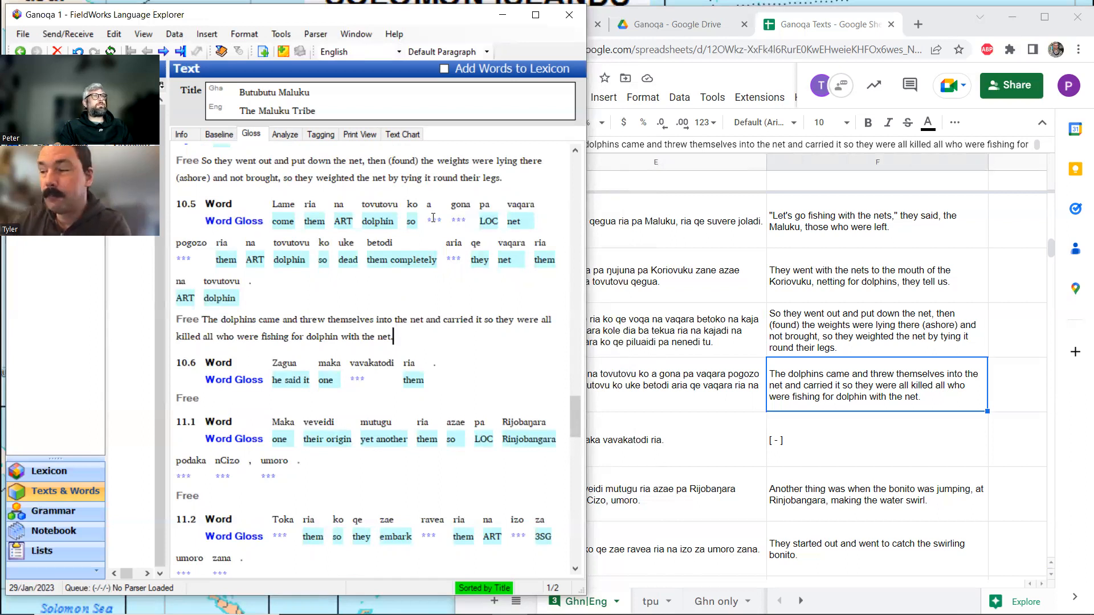
# In cell E134 of the spreadsheet, change "ko a gona" to "ko za gona".
pyautogui.click(702, 367)
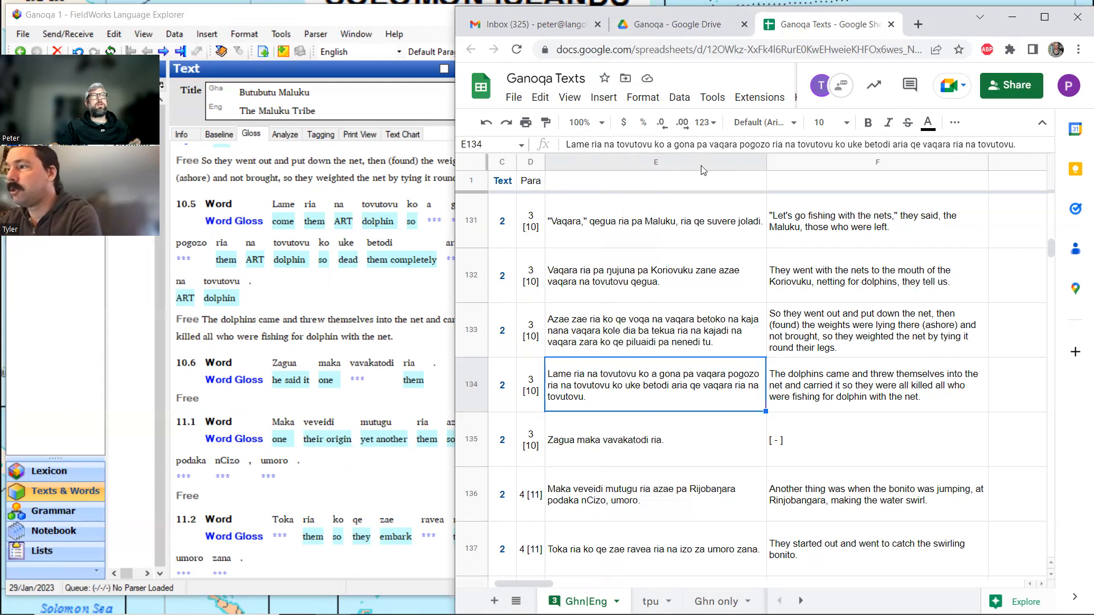
pyautogui.click(667, 145)
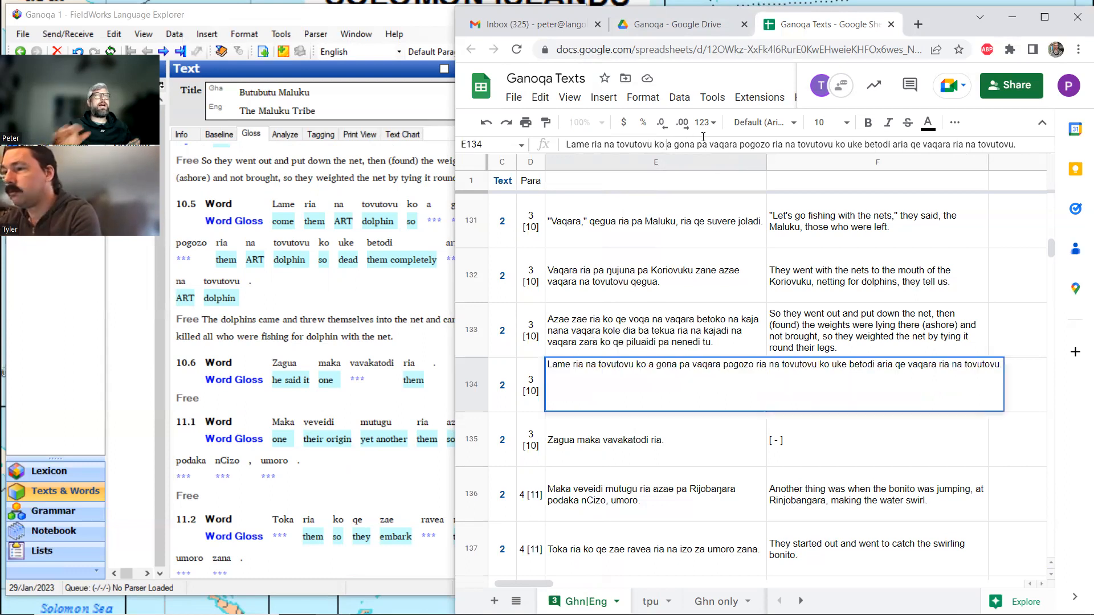
pyautogui.write('z')
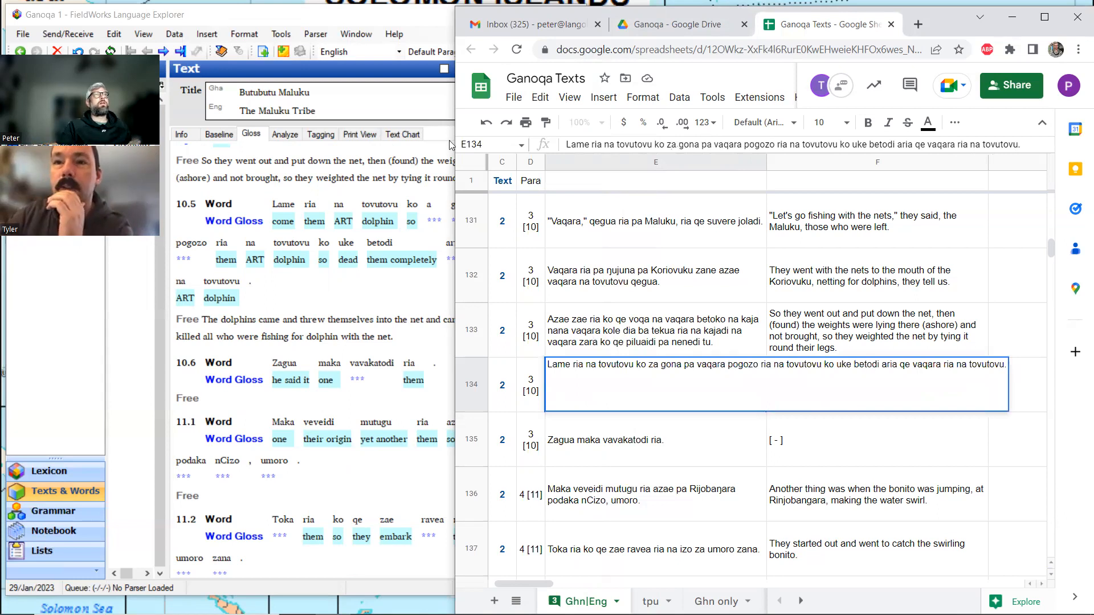
# Change "ko a gona" to "ko za gona" in the baseline of line 10.5 in FieldWorks and return to the gloss view.
pyautogui.click(219, 134)
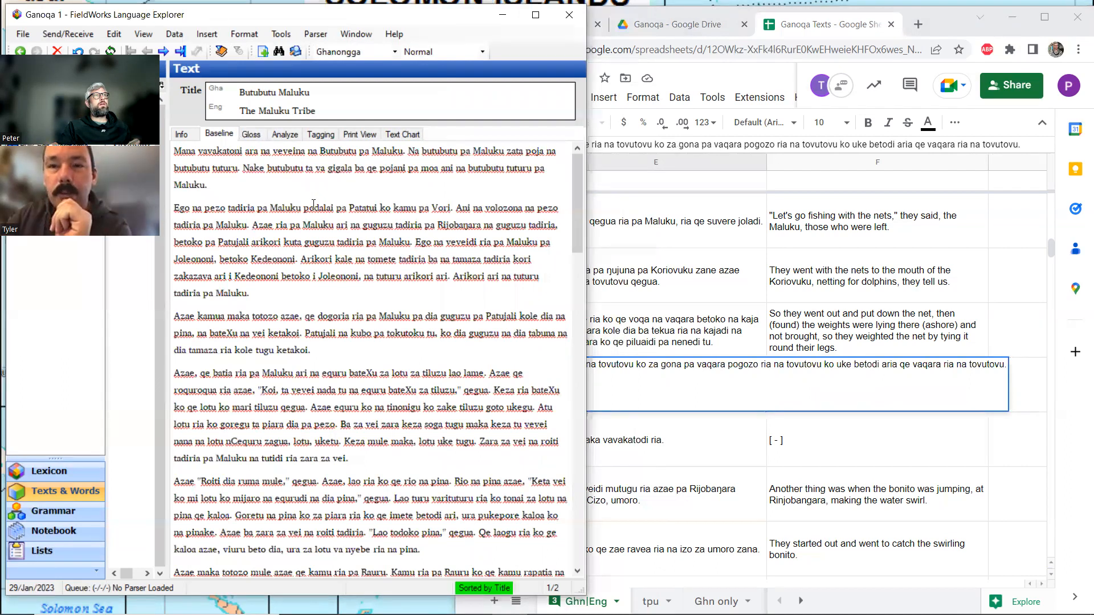
pyautogui.click(318, 242)
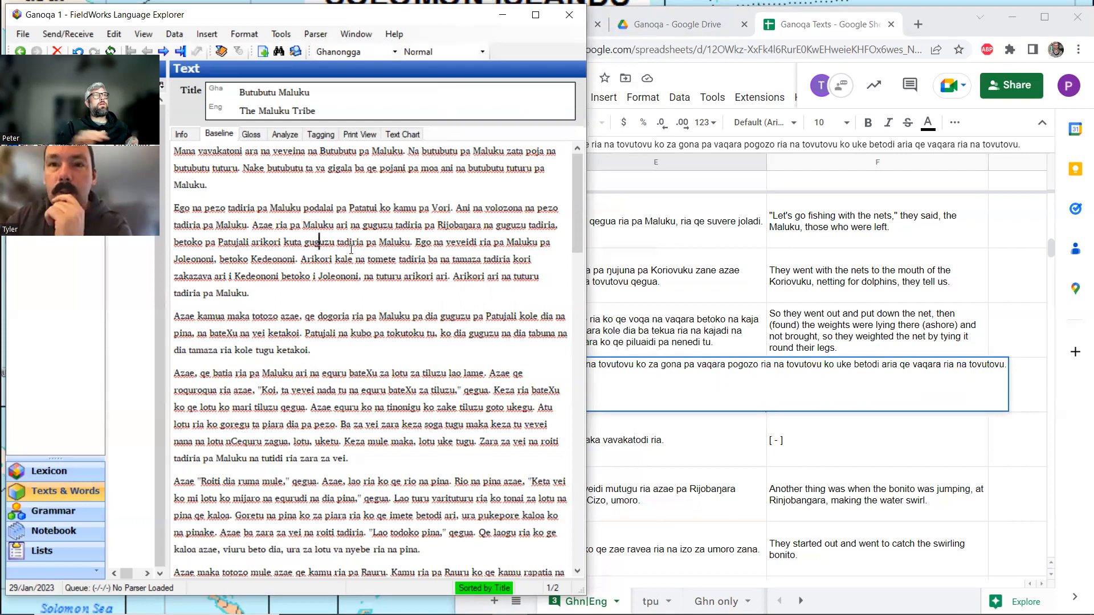
pyautogui.click(251, 136)
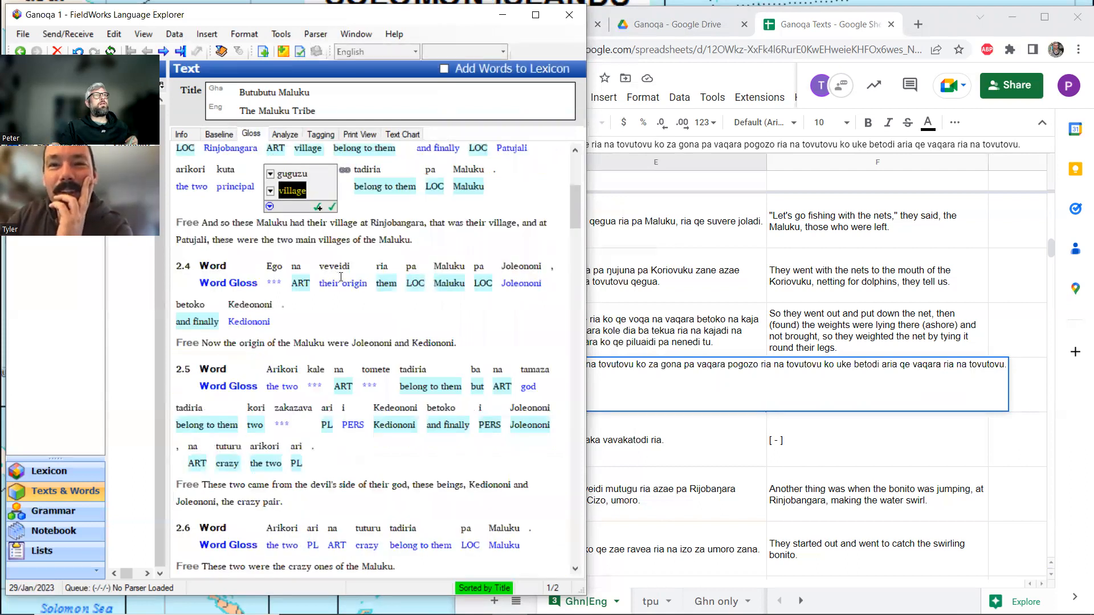
pyautogui.scroll(-15, 341, 276)
pyautogui.scroll(-10, 341, 277)
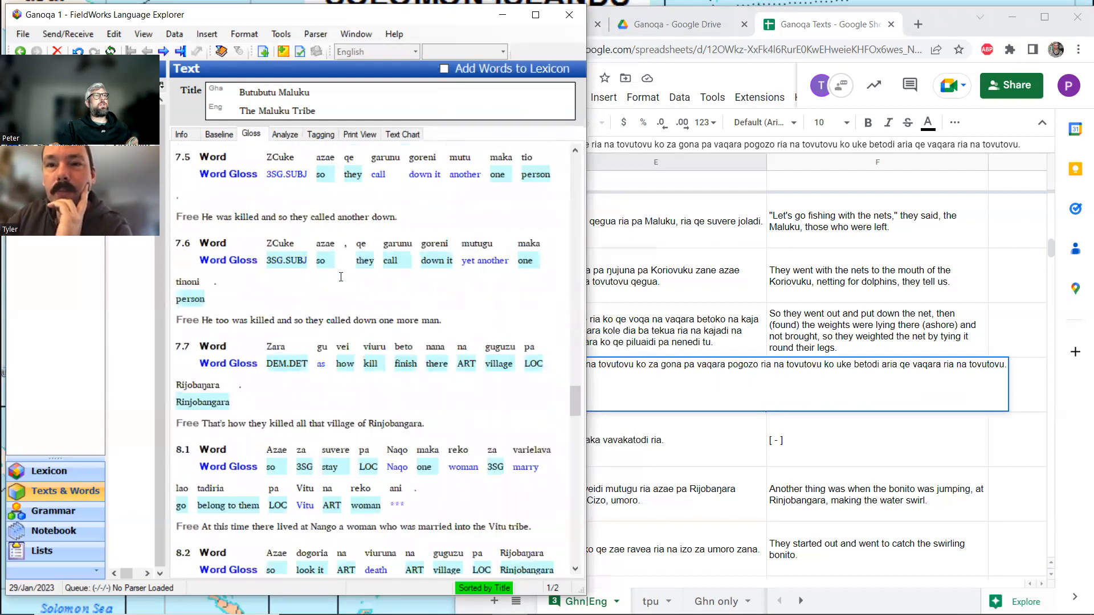
pyautogui.scroll(-10, 340, 277)
pyautogui.scroll(-10, 341, 277)
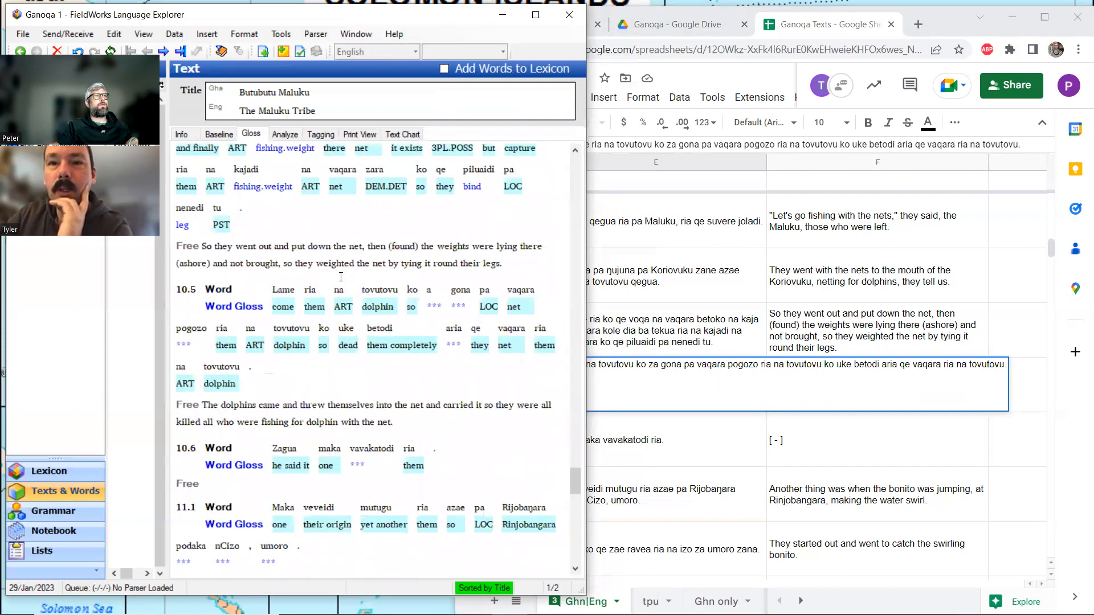
pyautogui.click(285, 290)
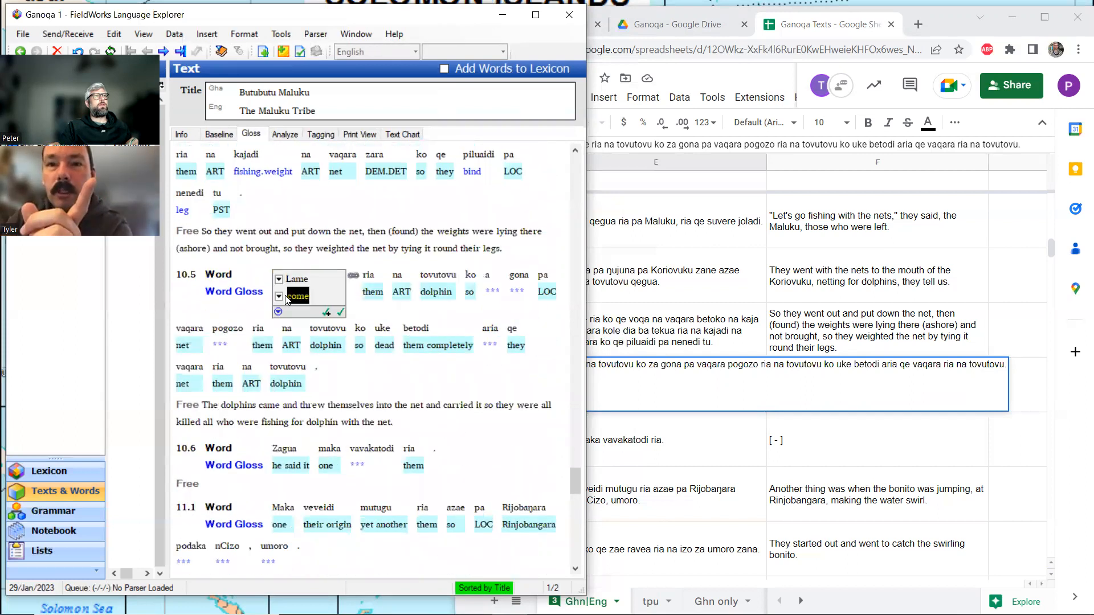
pyautogui.click(227, 137)
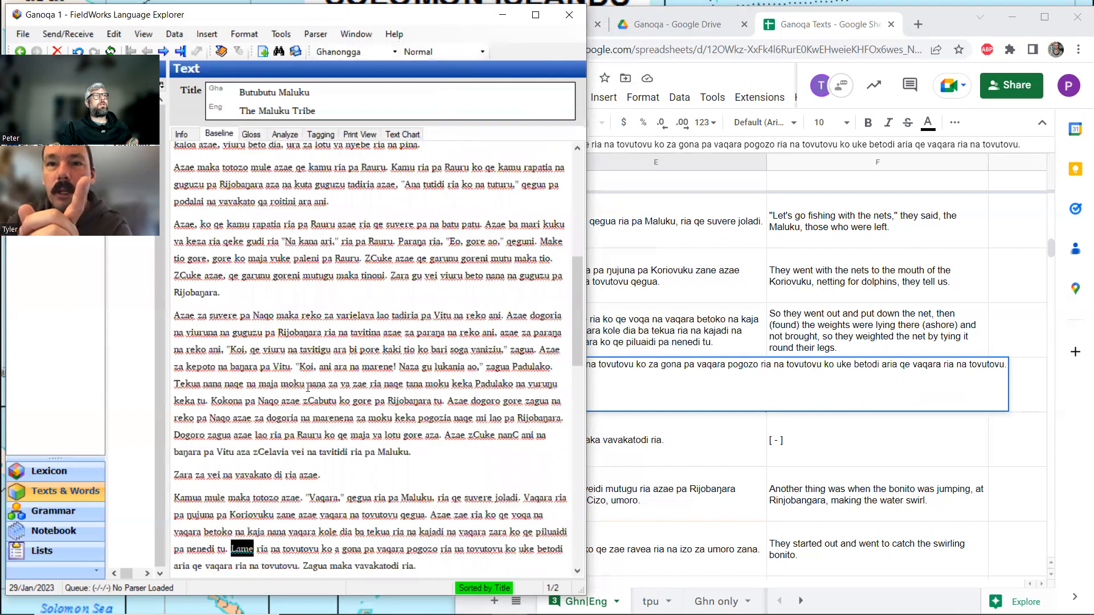
pyautogui.scroll(-1, 329, 421)
pyautogui.scroll(-2, 329, 421)
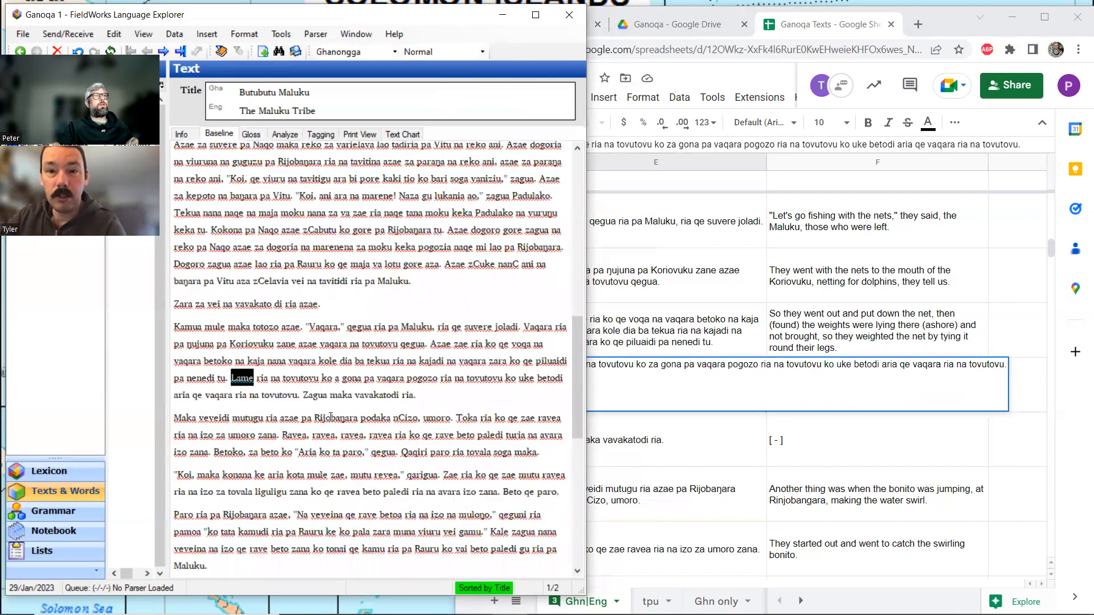
pyautogui.click(336, 381)
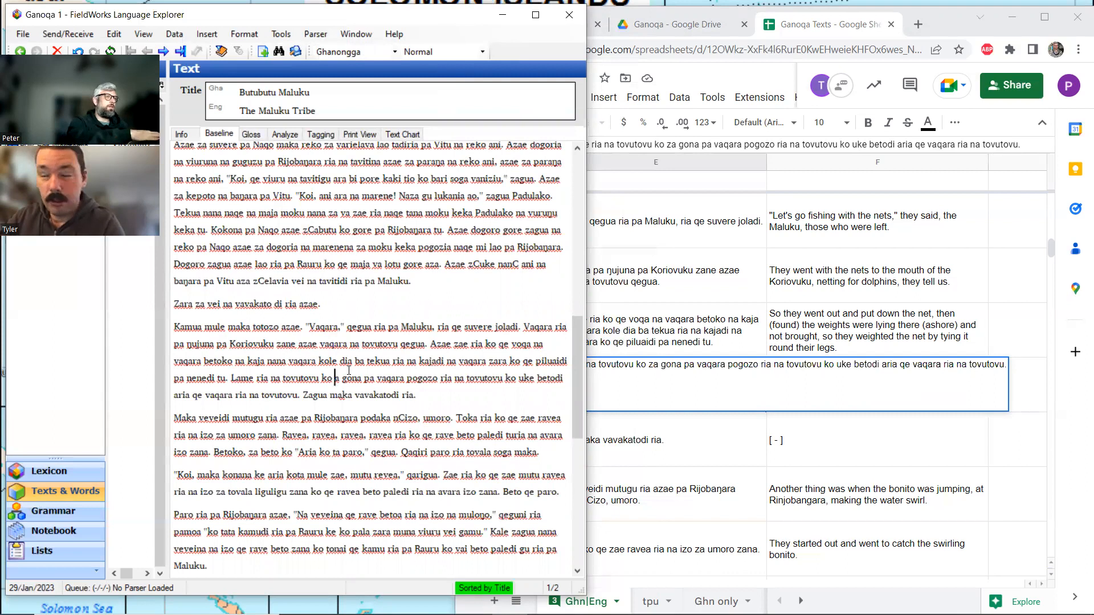
pyautogui.write('z')
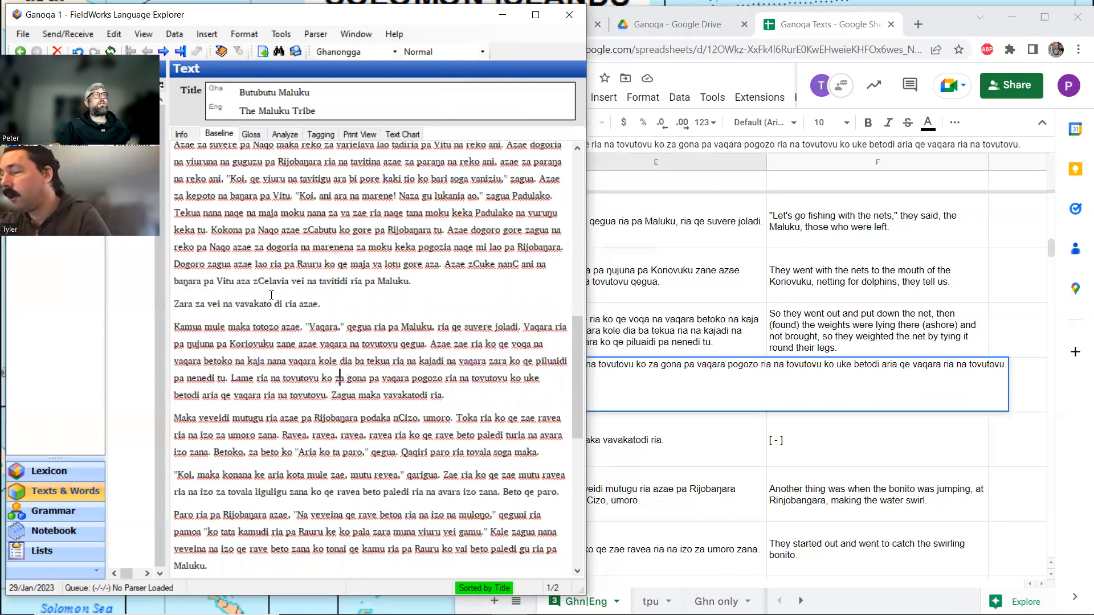
pyautogui.click(253, 136)
pyautogui.scroll(1, 438, 254)
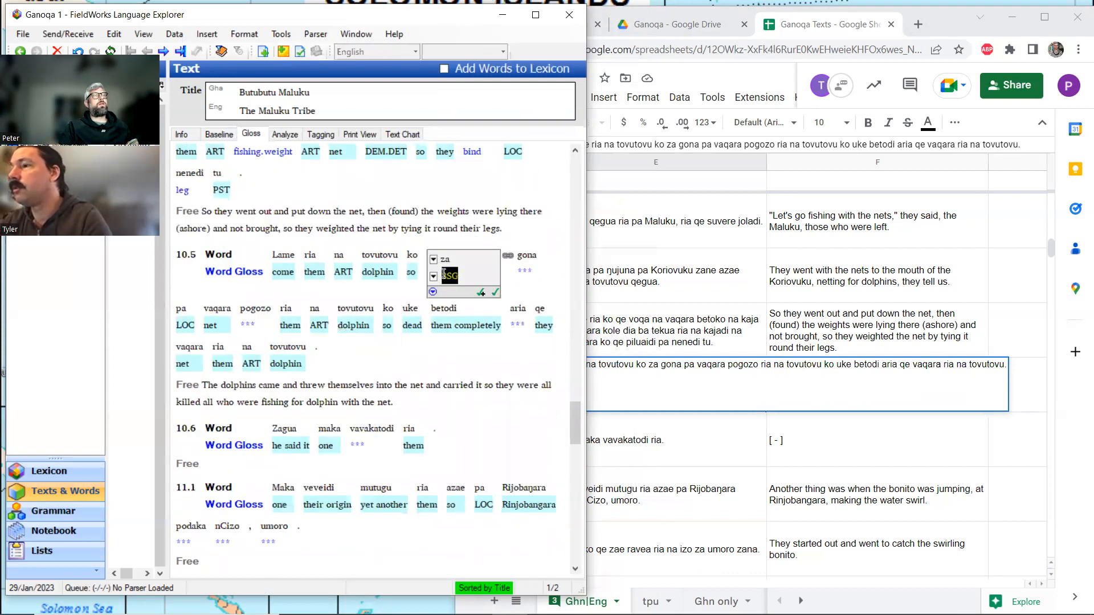
# Search the Ganoqa Texts spreadsheet for other occurrences of gona and close the search.
pyautogui.scroll(-1, 463, 263)
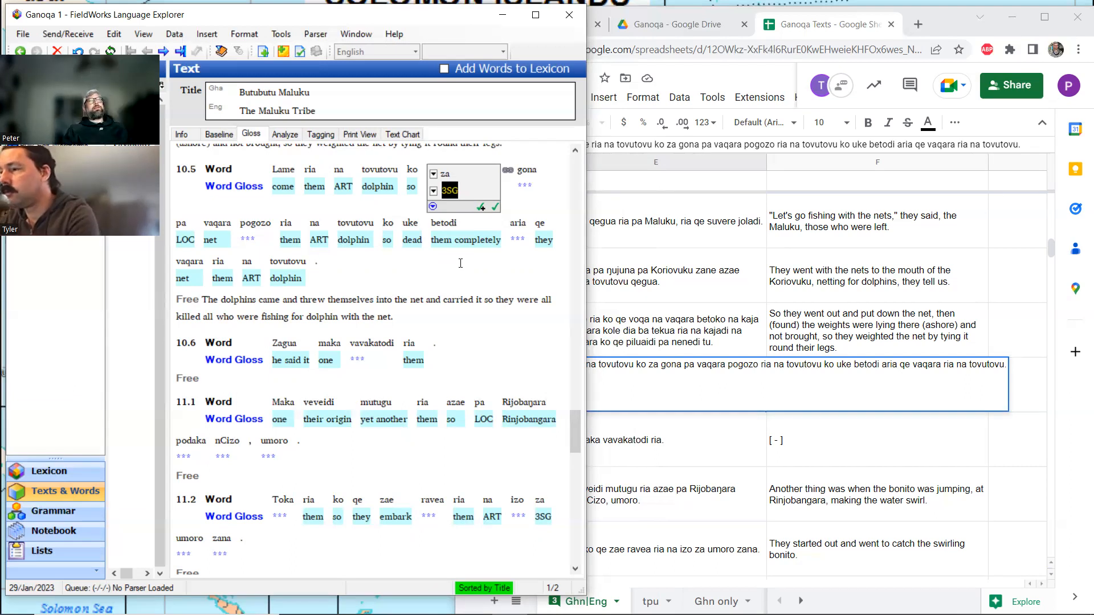
pyautogui.doubleClick(818, 343)
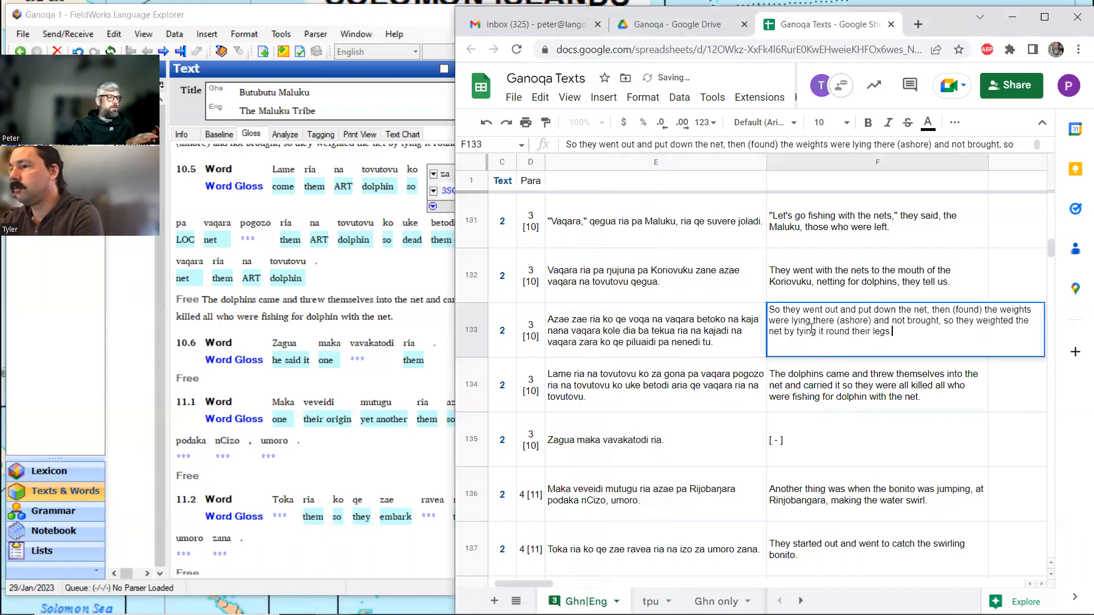
pyautogui.hotkey('ctrl', 'f')
pyautogui.write('gona')
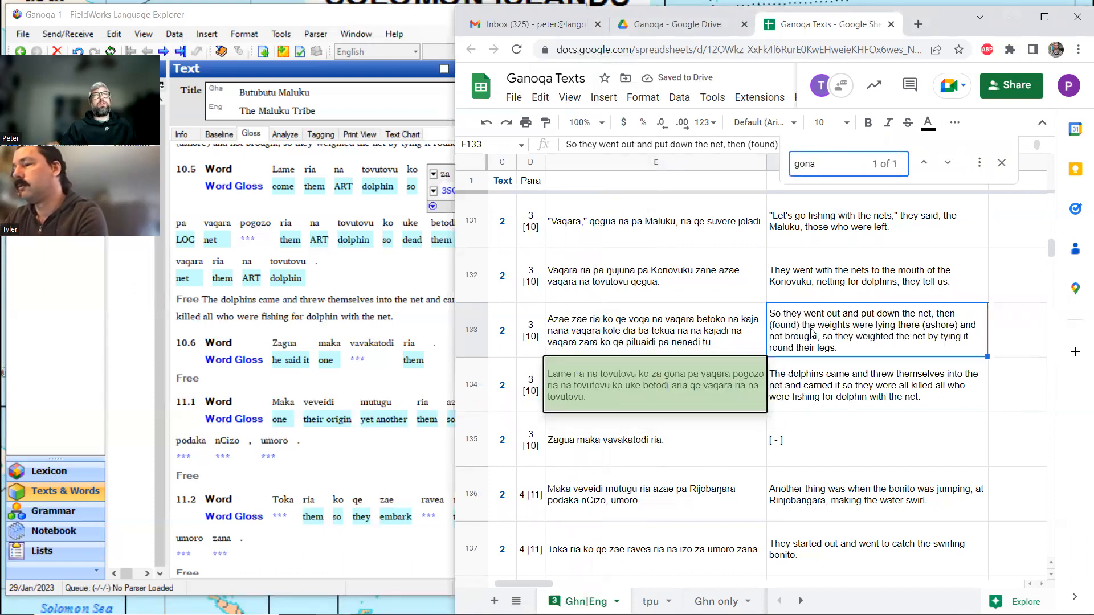
pyautogui.click(827, 374)
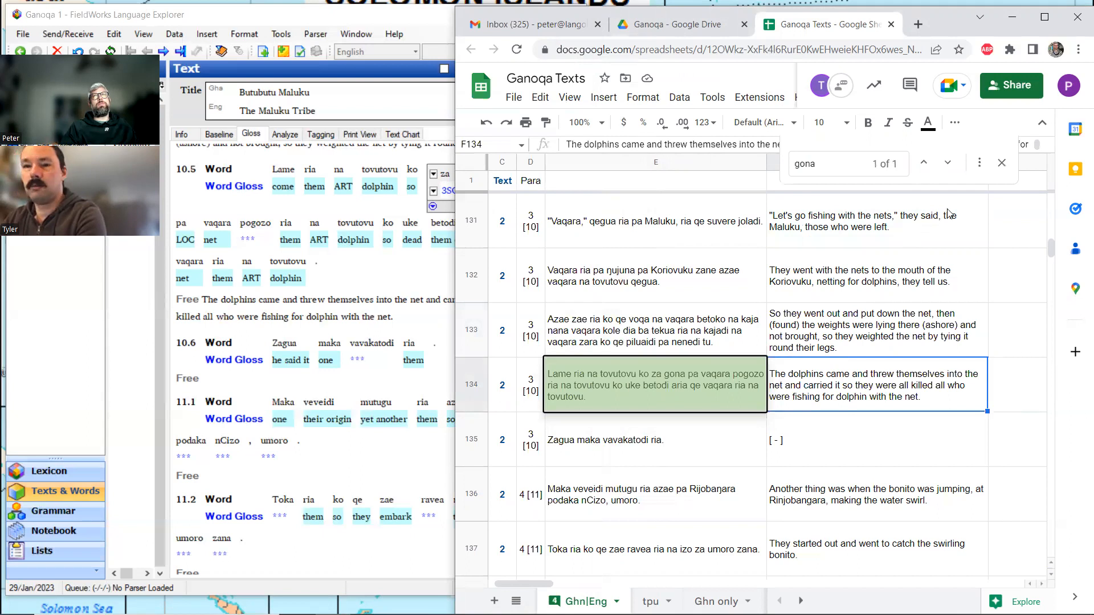
pyautogui.press('Escape')
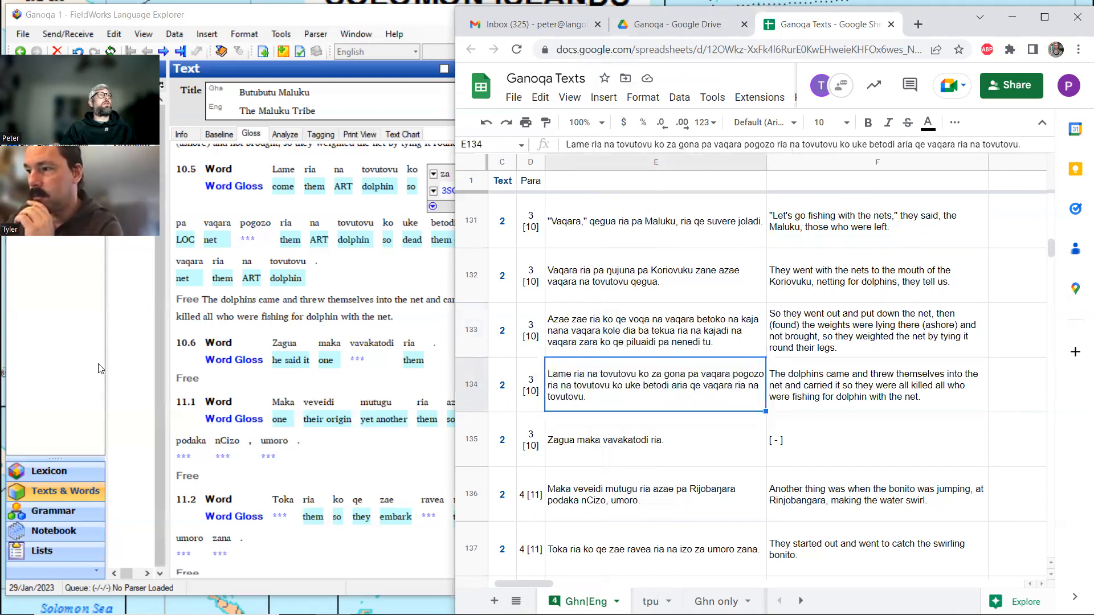
# View the text Vavakato nana temotemoko in FieldWorks and reopen Butubutu Maluku at the gloss of za in line 10.5.
pyautogui.click(127, 346)
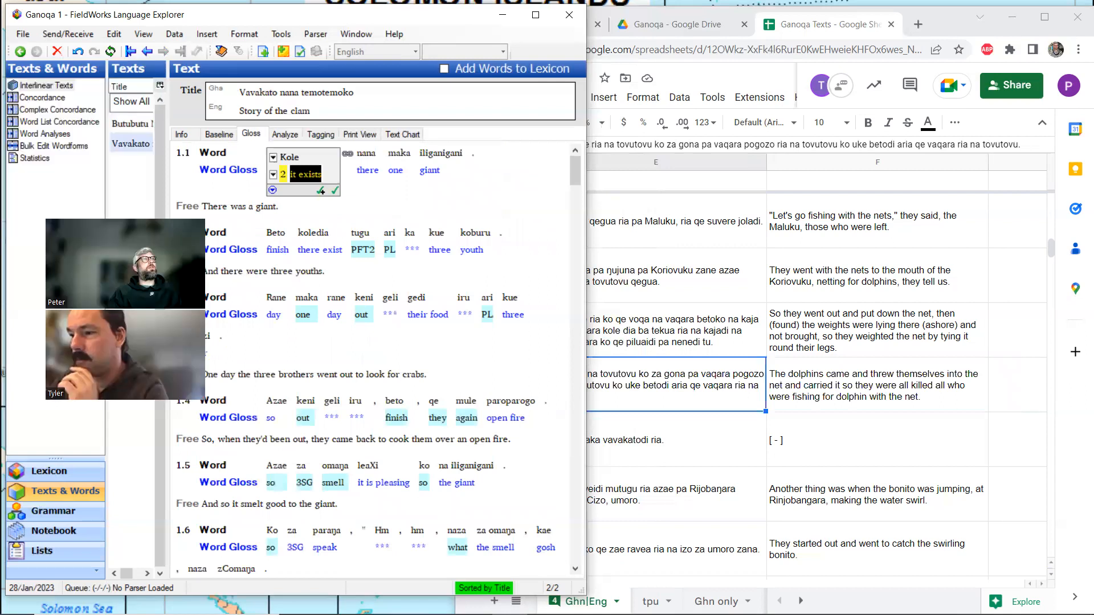
pyautogui.click(125, 125)
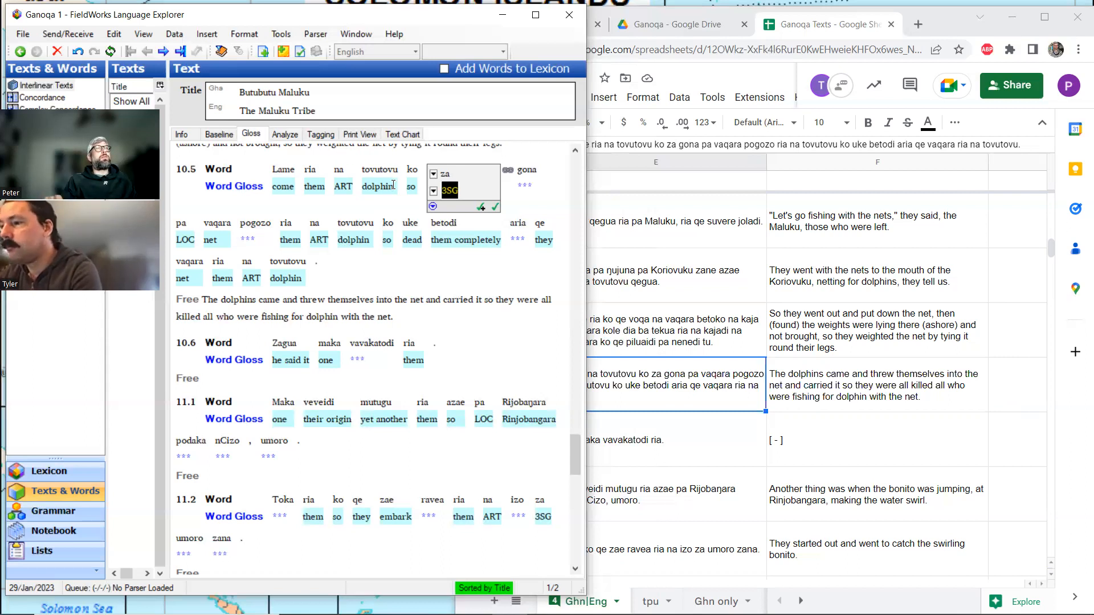
pyautogui.click(458, 186)
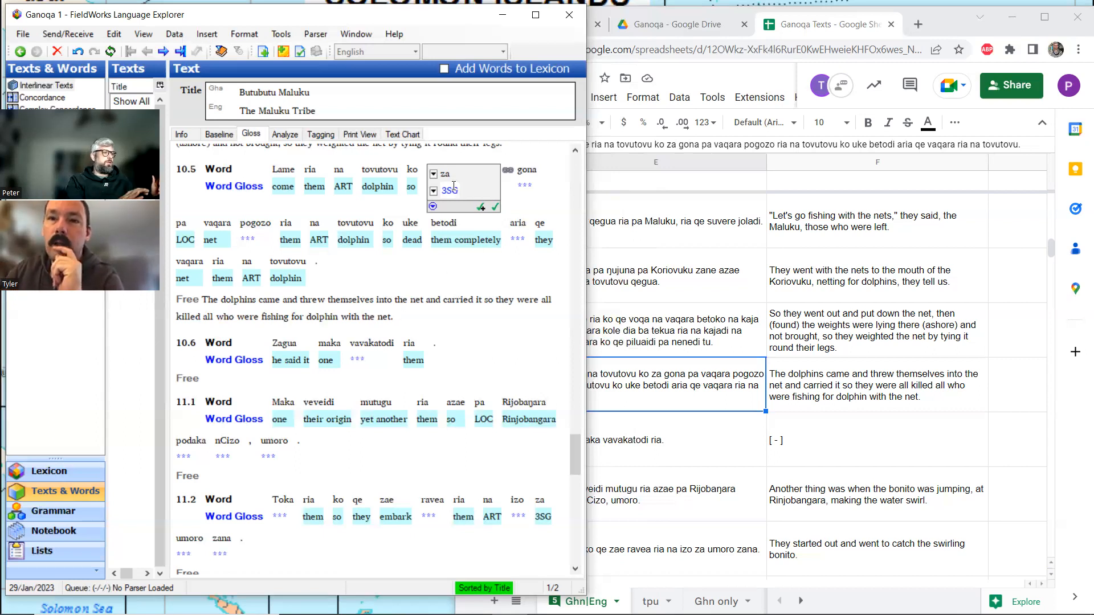
# Add an empty note line below the free translation of line 10.5.
pyautogui.press('pageup')
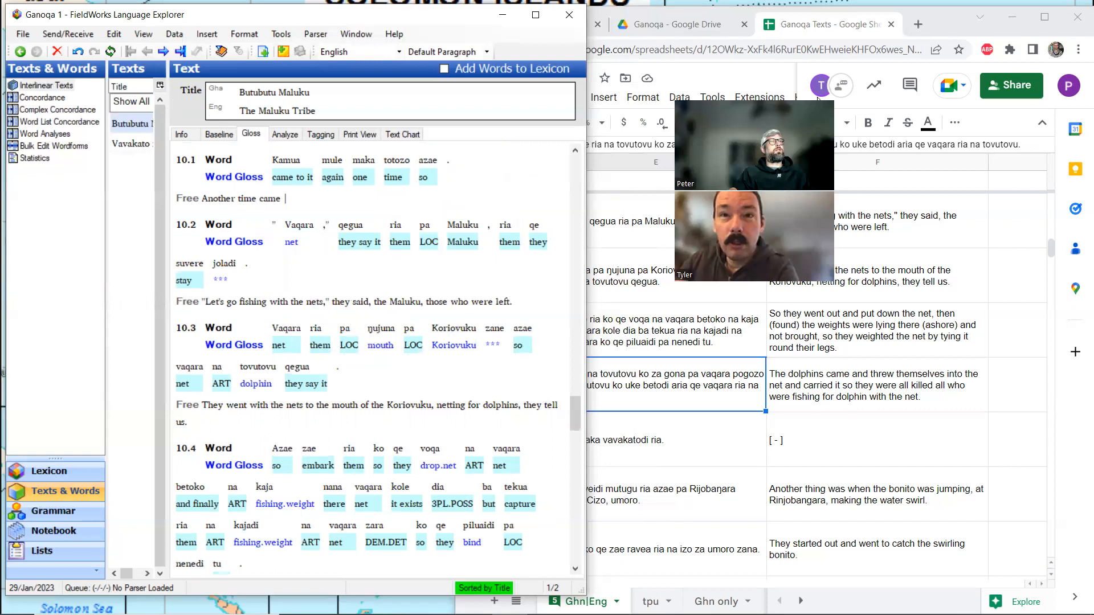
pyautogui.scroll(-3, 428, 284)
pyautogui.scroll(-2, 428, 284)
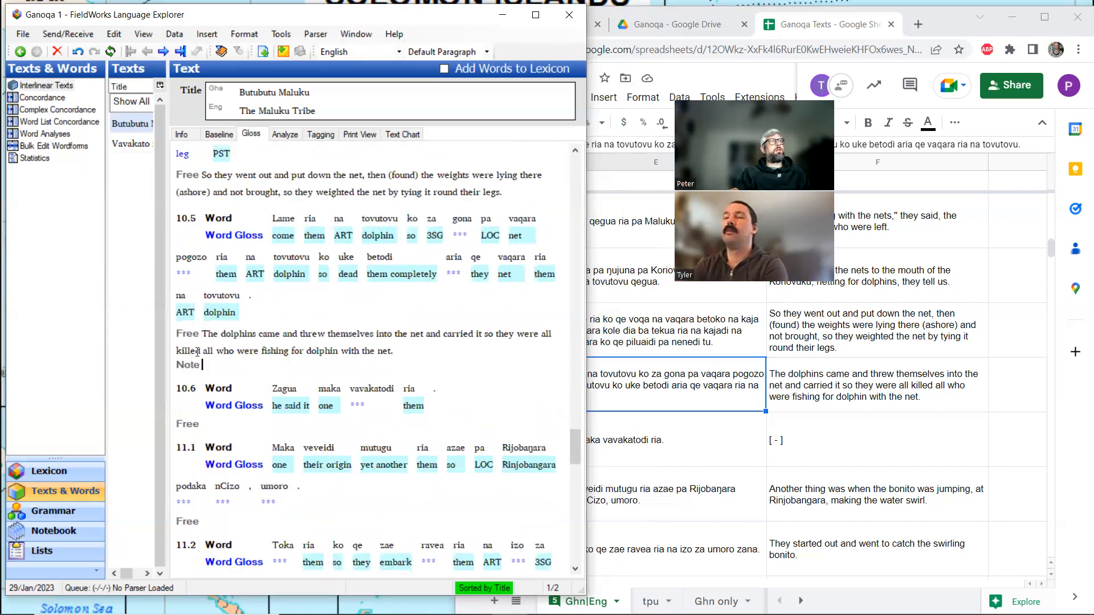
pyautogui.scroll(-3, 217, 351)
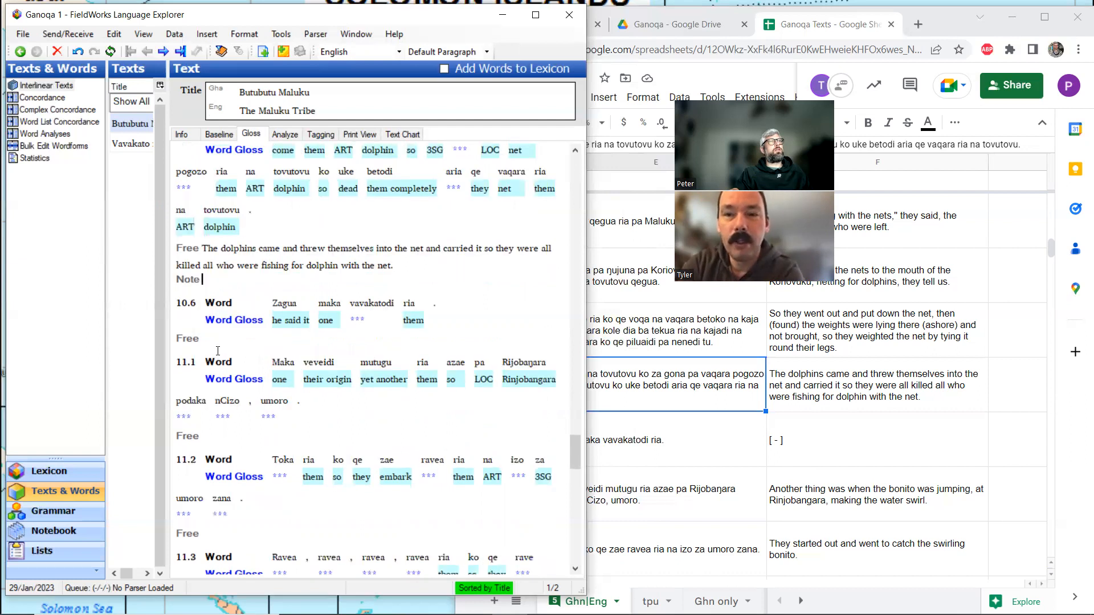
pyautogui.scroll(3, 208, 334)
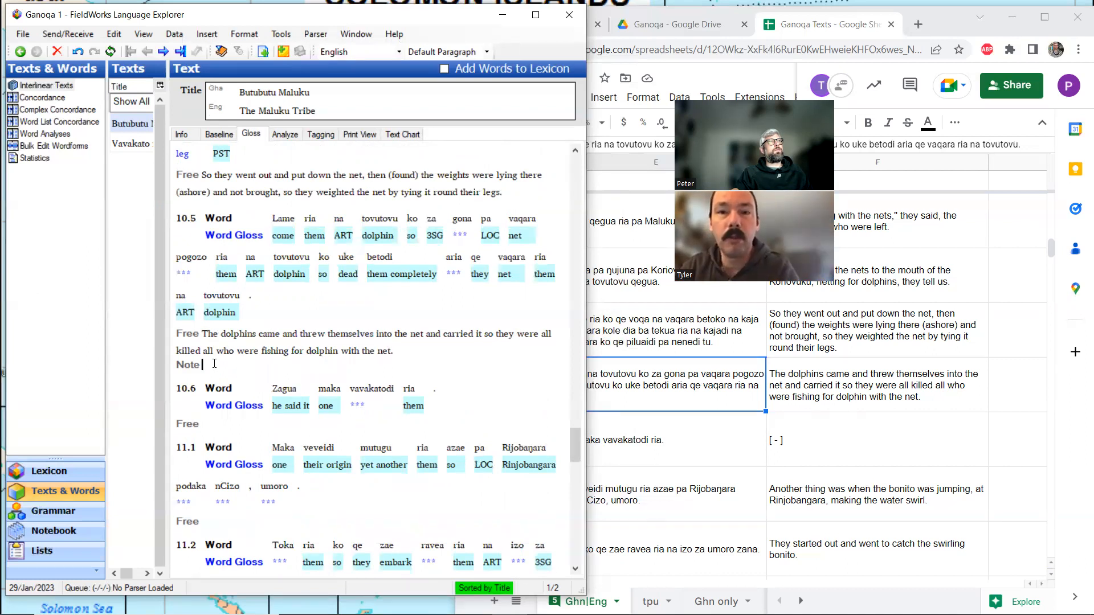
pyautogui.click(428, 218)
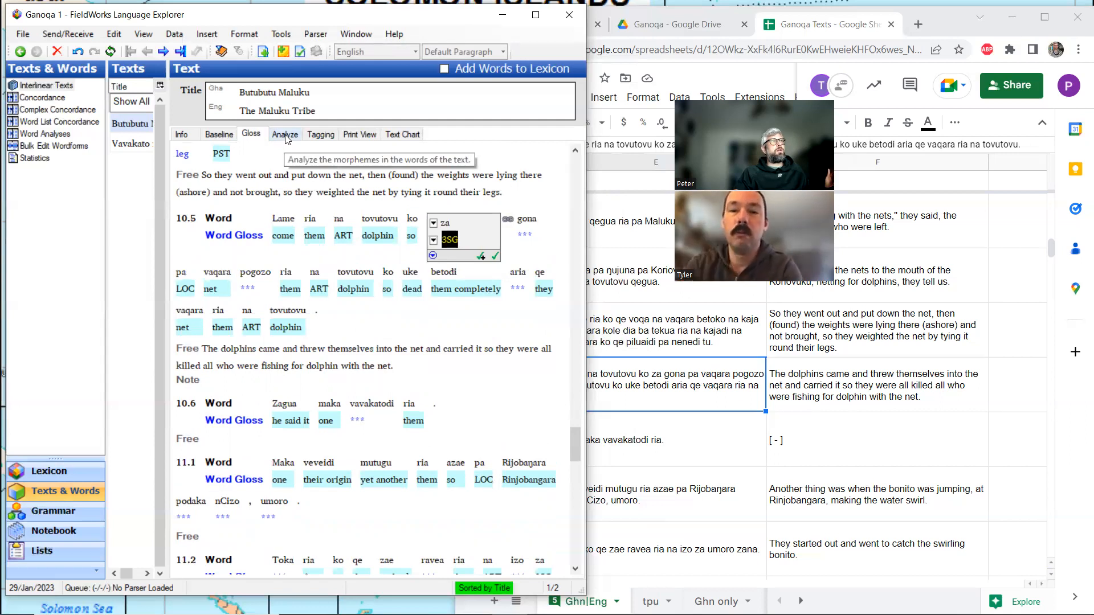
pyautogui.click(185, 380)
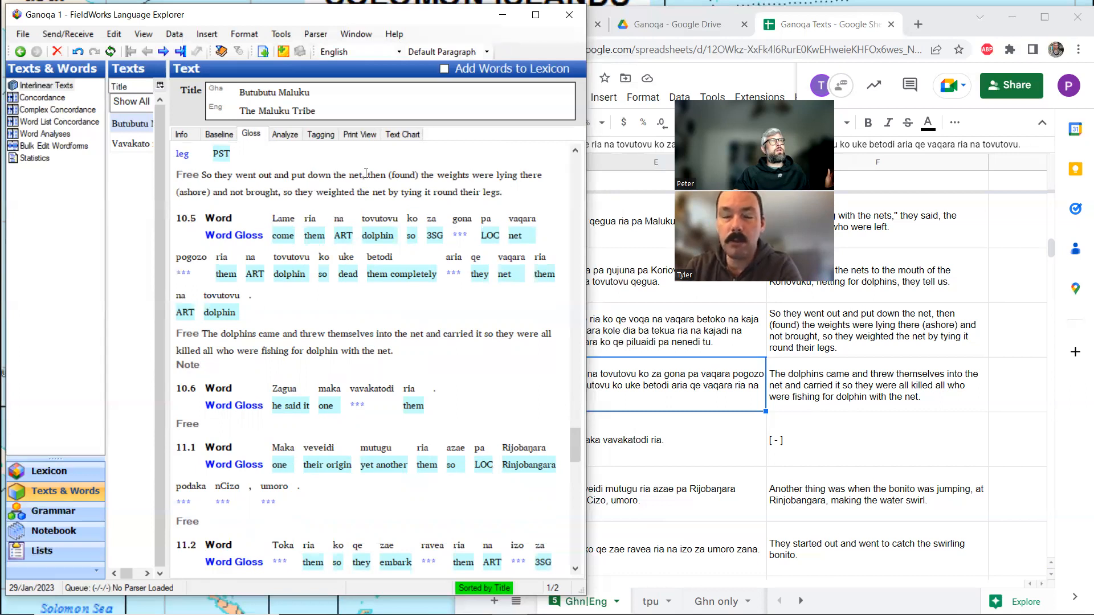
# View the wordform analysis of za from line 10.5 and return to the interlinear text.
pyautogui.click(434, 238)
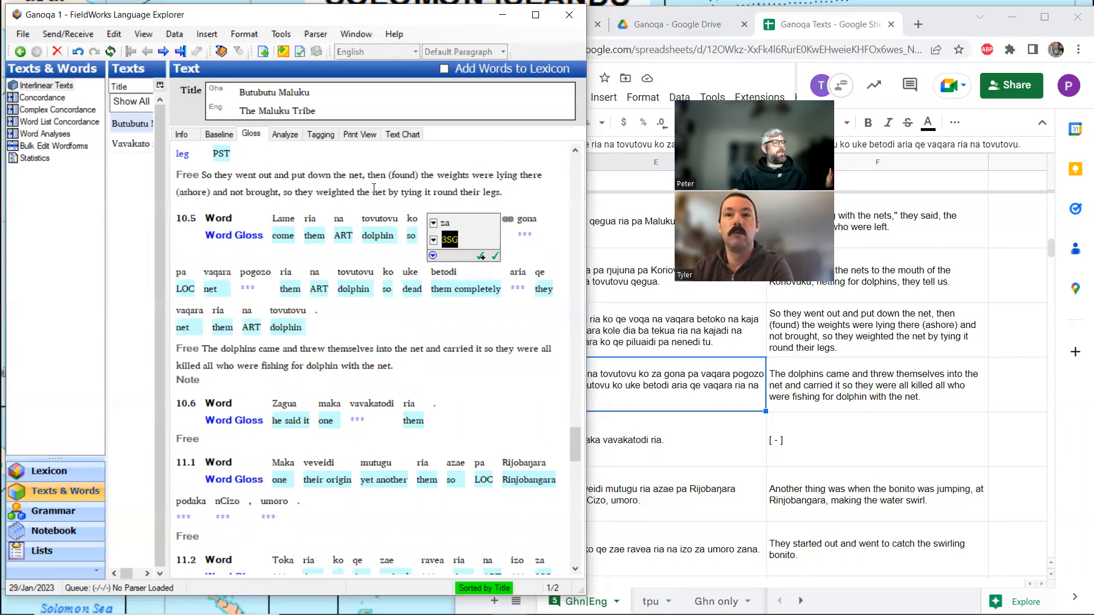
pyautogui.click(446, 237)
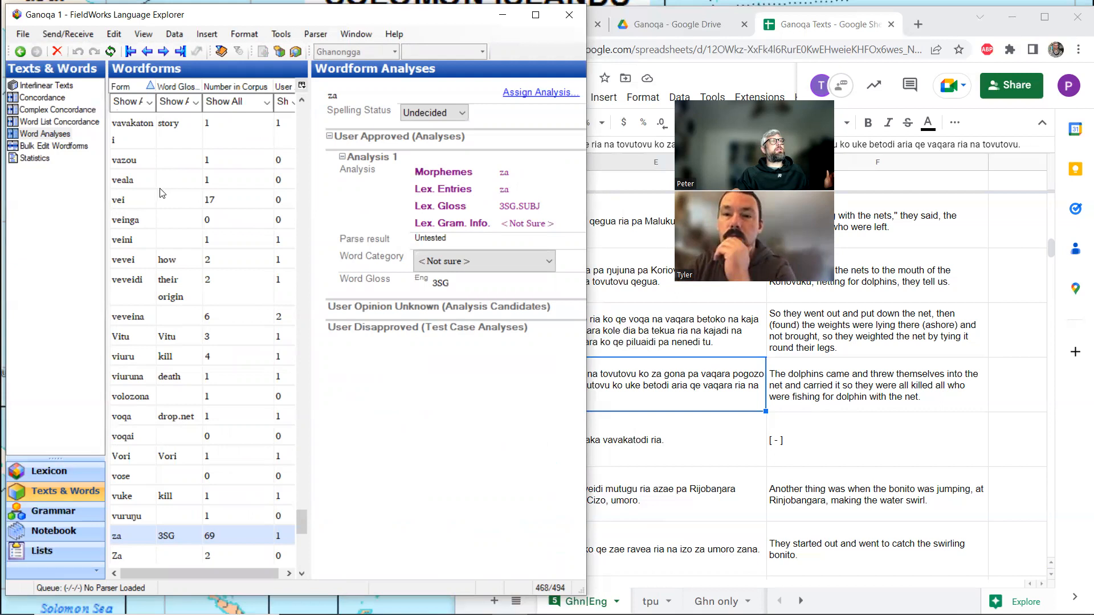
pyautogui.click(45, 88)
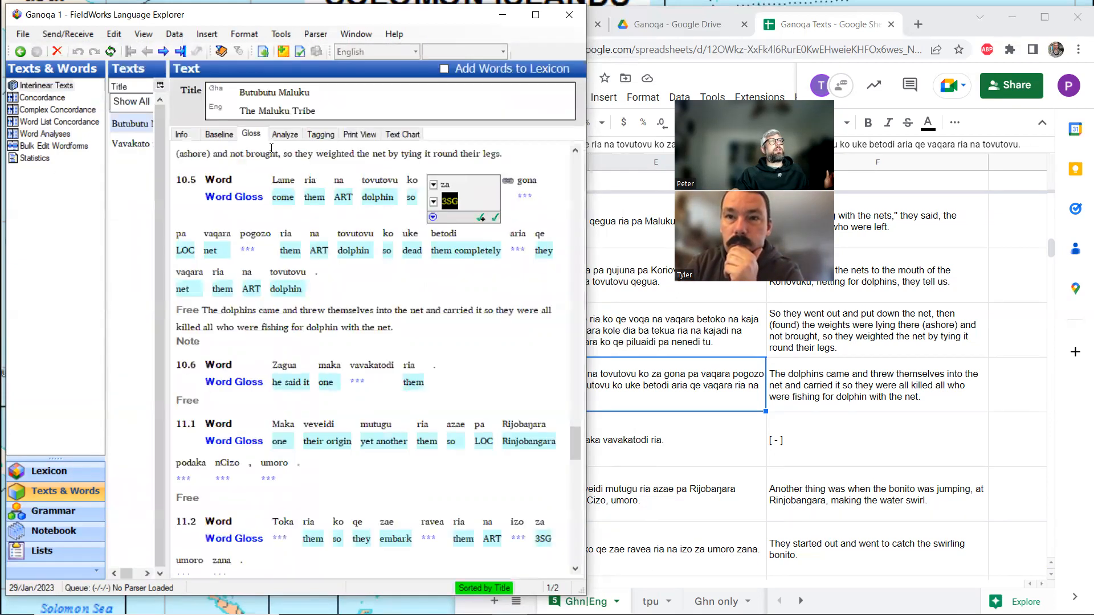
# Open the lexicon entry for za from its analysis in line 10.5 and widen the entry pane.
pyautogui.click(285, 135)
pyautogui.keyDown('ctrl'); pyautogui.click(270, 207); pyautogui.keyUp('ctrl')
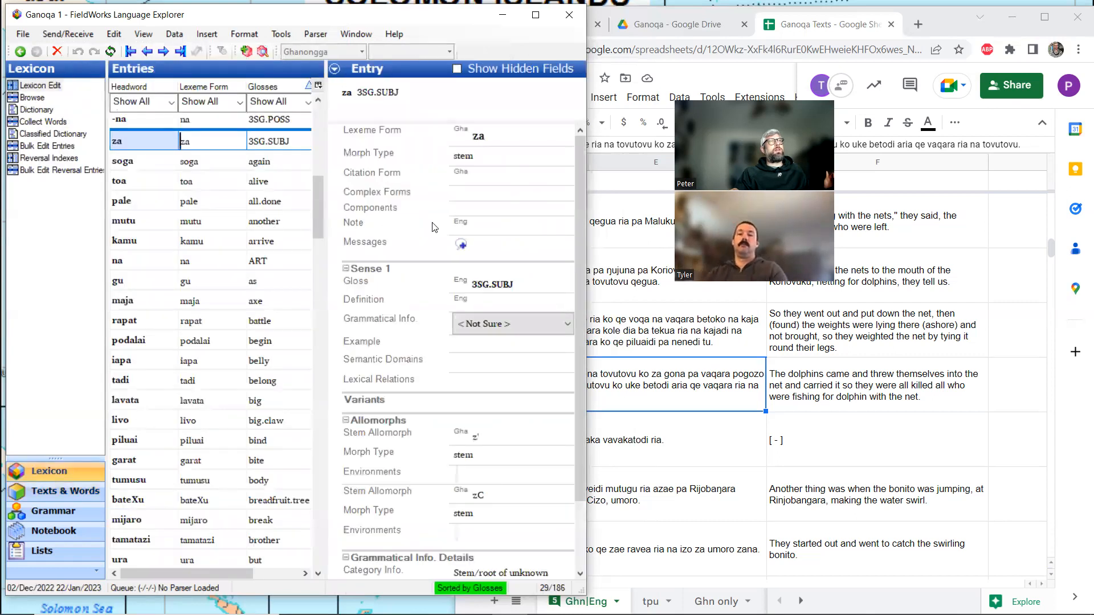
pyautogui.moveTo(327, 244); pyautogui.dragTo(298, 245)
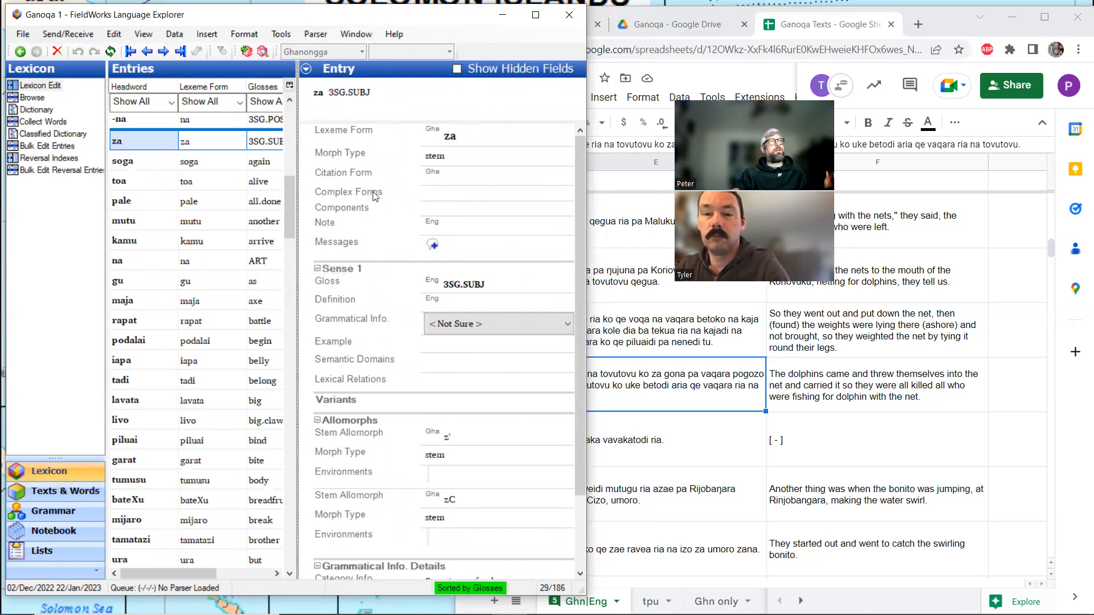
# Add the note "what if za is realis" to the za entry and return to the gloss view of Butubutu Maluku.
pyautogui.click(453, 229)
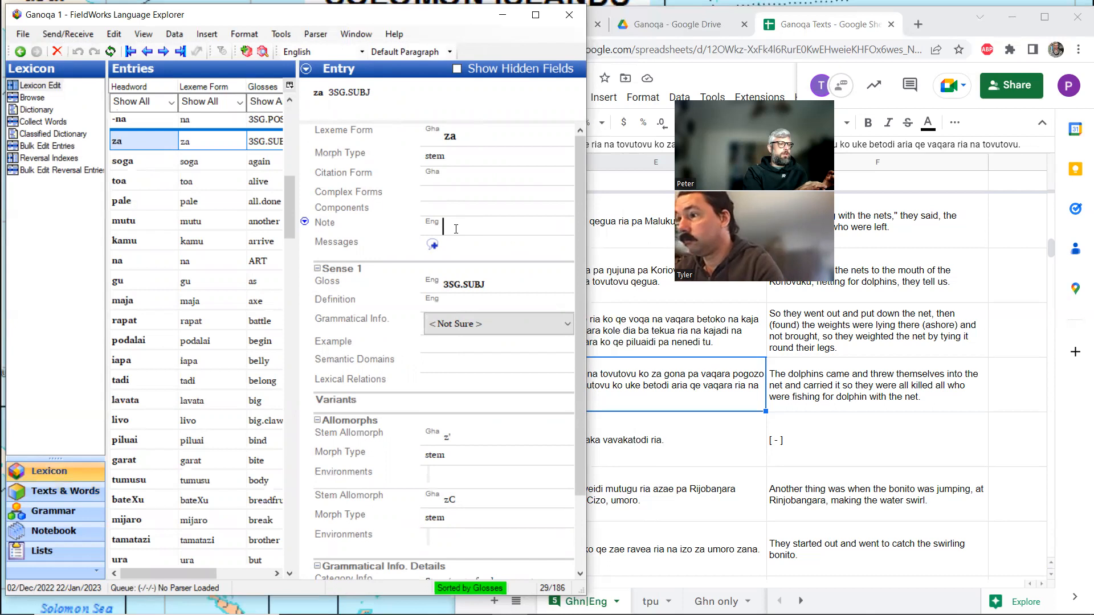
pyautogui.write('what if za is reallis')
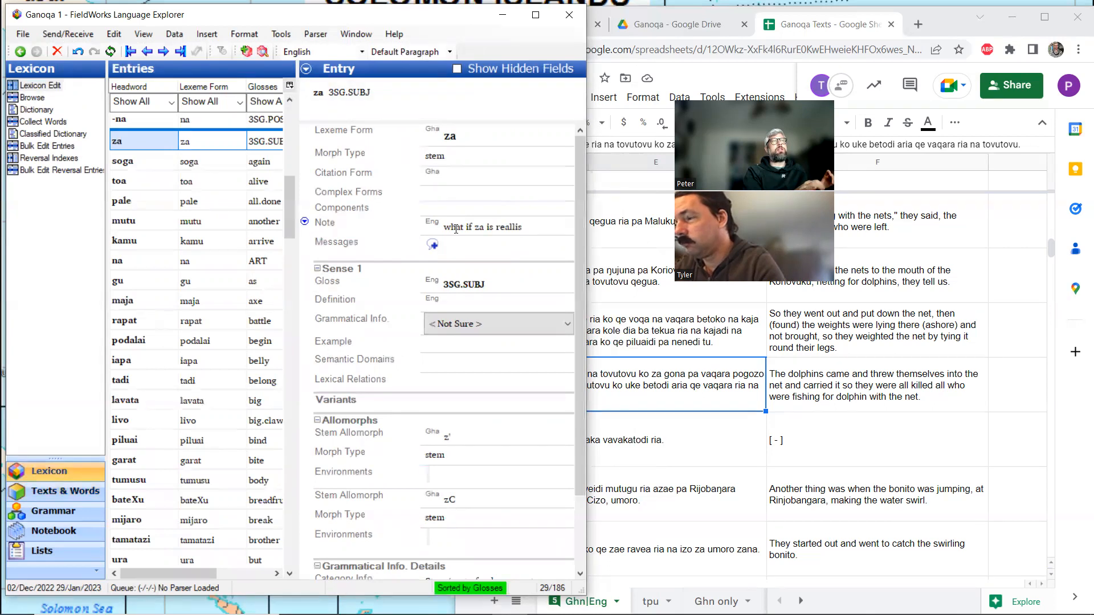
pyautogui.write(' niju')
pyautogui.press('BackSpace')
pyautogui.press('BackSpace')
pyautogui.press('BackSpace')
pyautogui.press('BackSpace')
pyautogui.press('BackSpace')
pyautogui.press('BackSpace')
pyautogui.press('BackSpace')
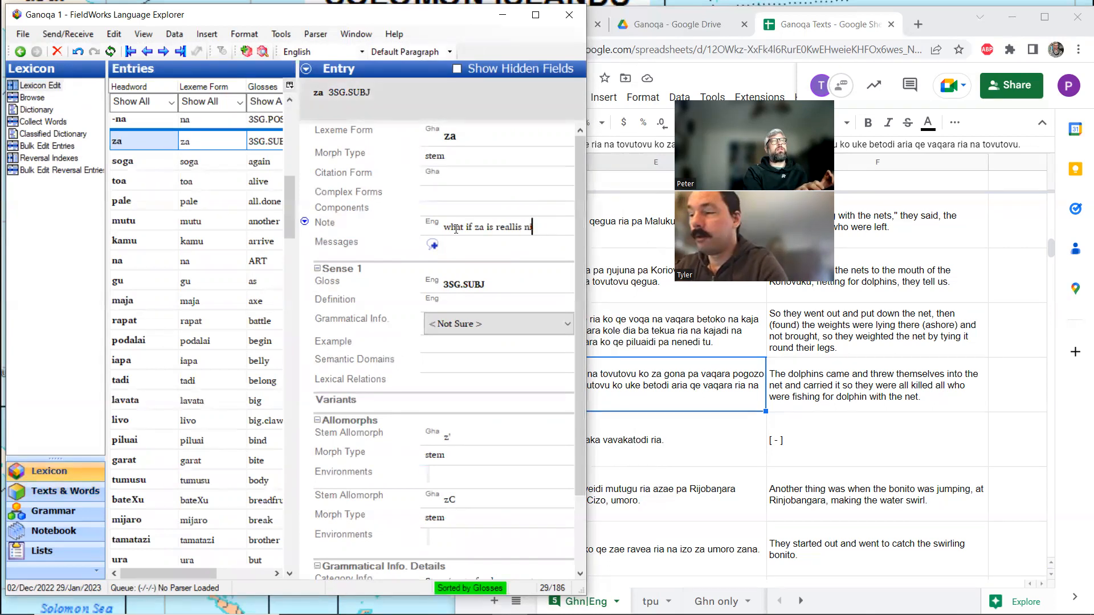
pyautogui.press('BackSpace')
pyautogui.write('is')
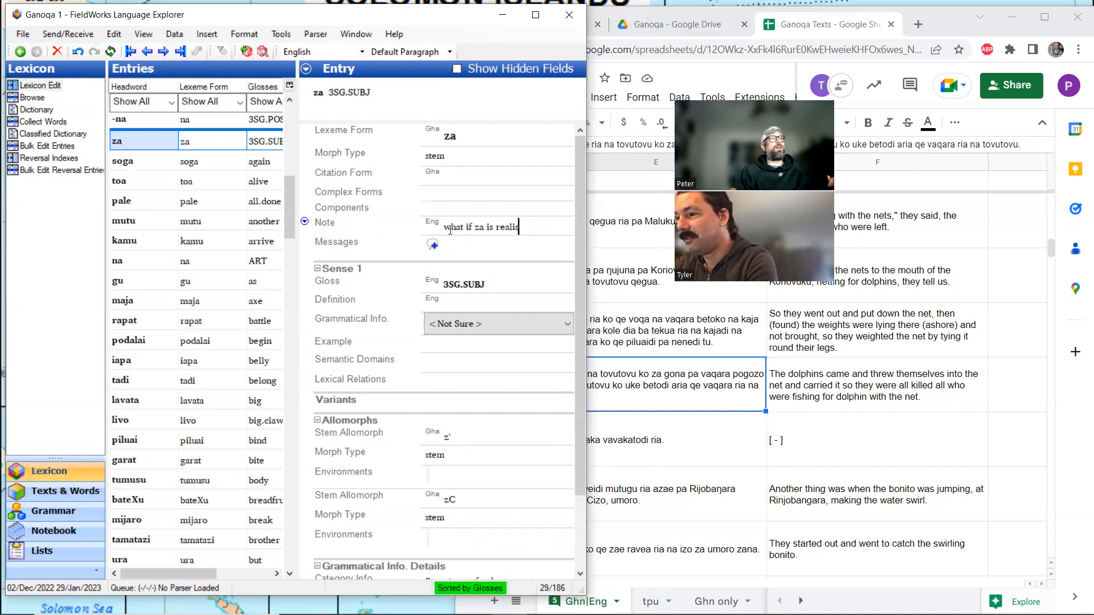
pyautogui.click(64, 492)
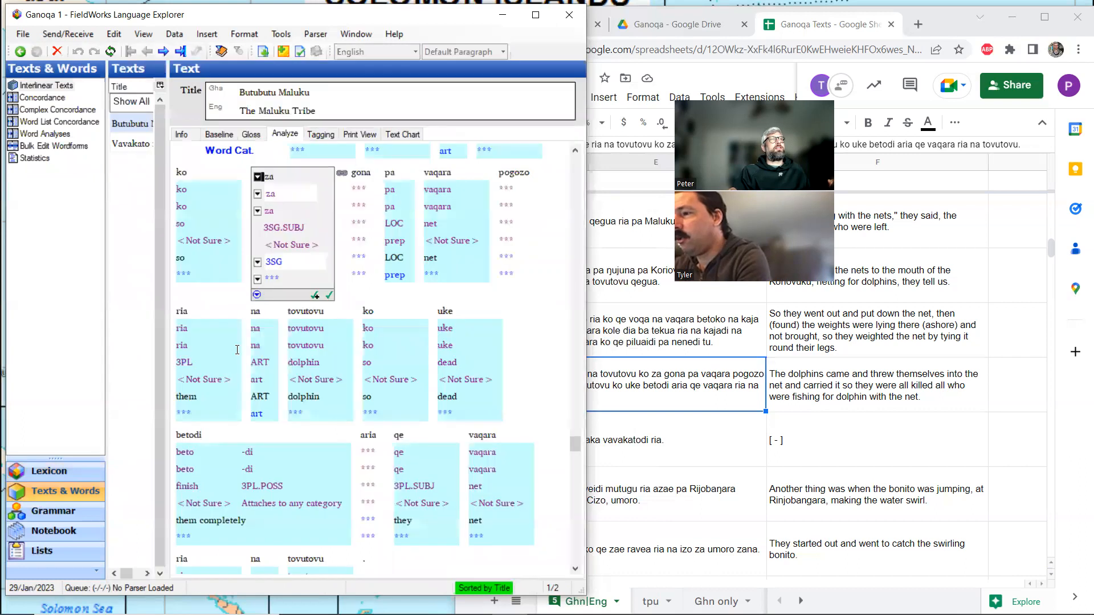
pyautogui.click(250, 135)
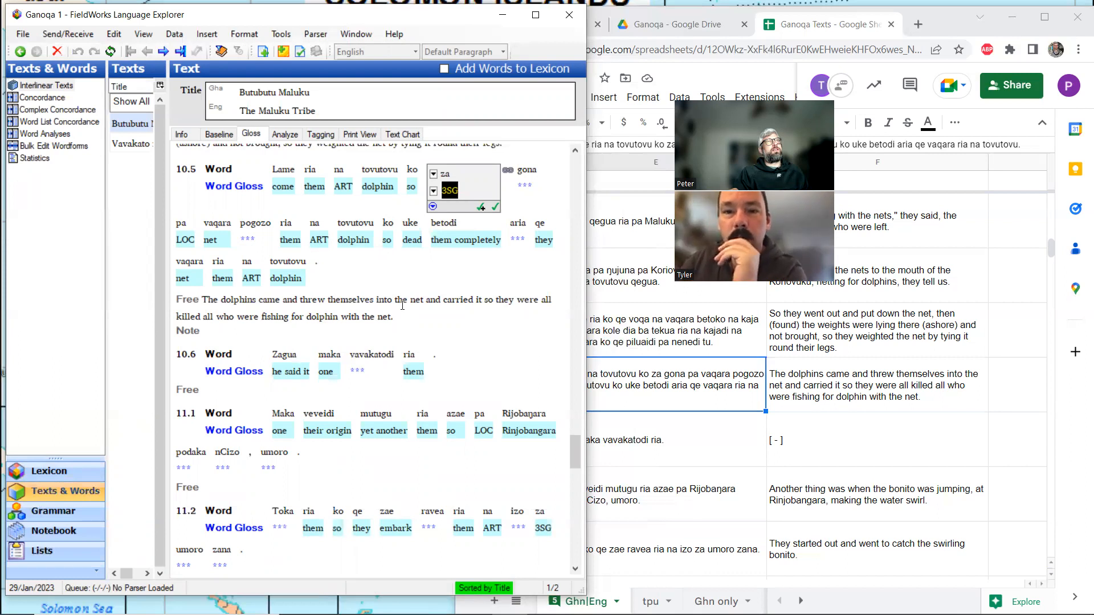
# For the unglossed word gona in line 10.5, look up gona in the Roviana dictionary rovdic.pdf in Acrobat Reader and return to FieldWorks.
pyautogui.click(528, 189)
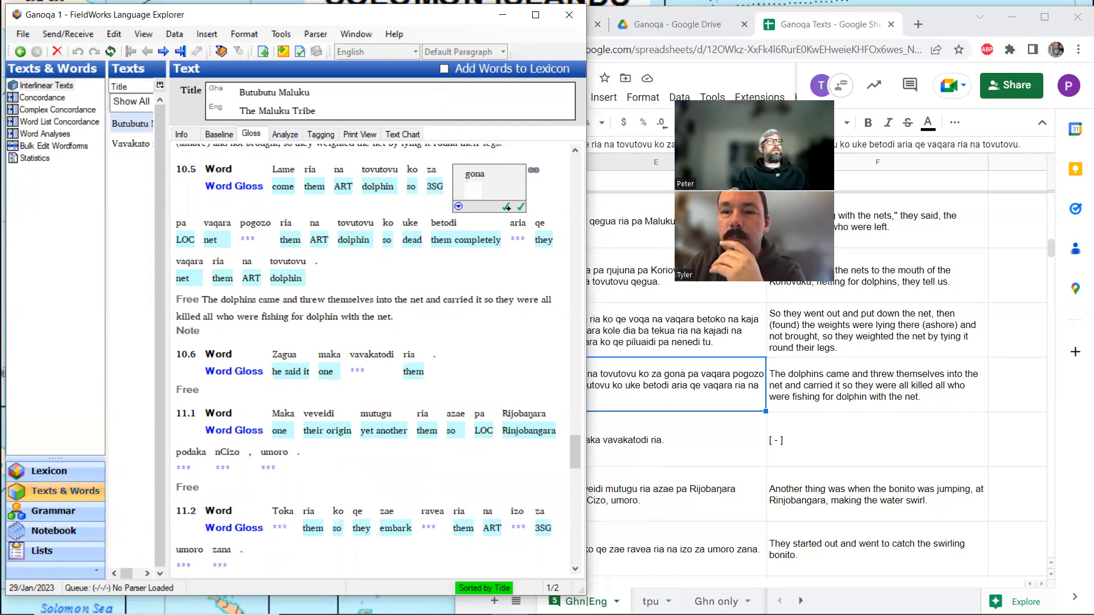
pyautogui.click(484, 592)
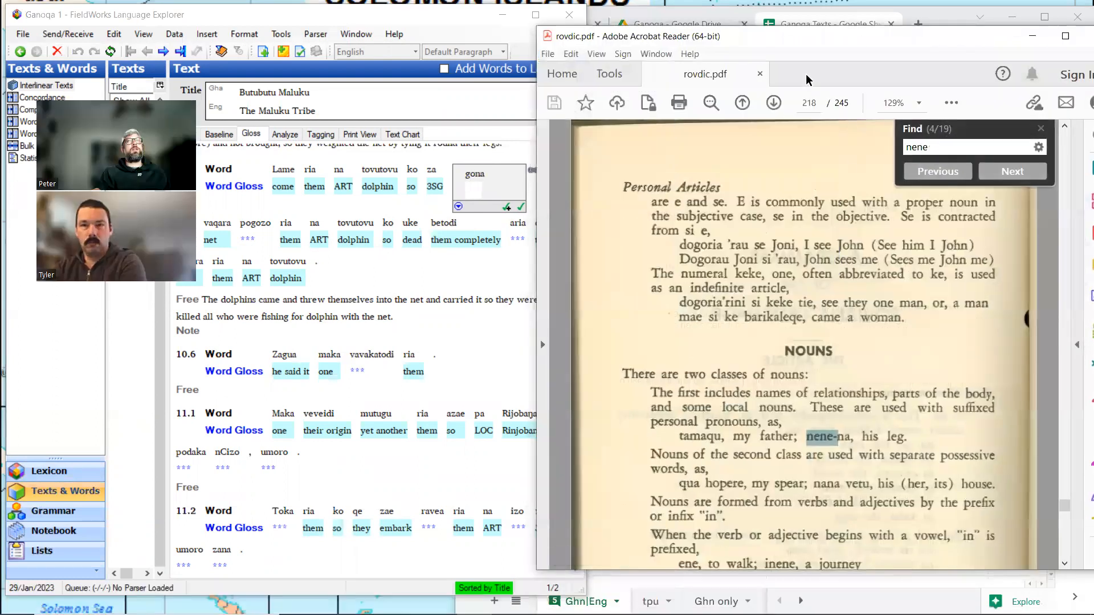
pyautogui.hotkey('ctrl', 'f')
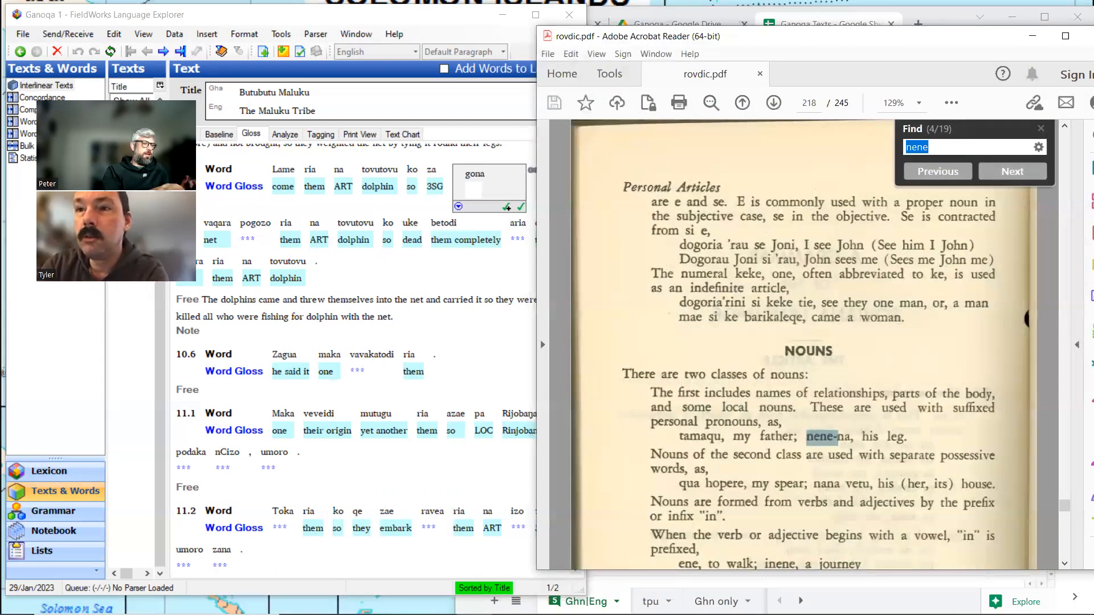
pyautogui.write('gona')
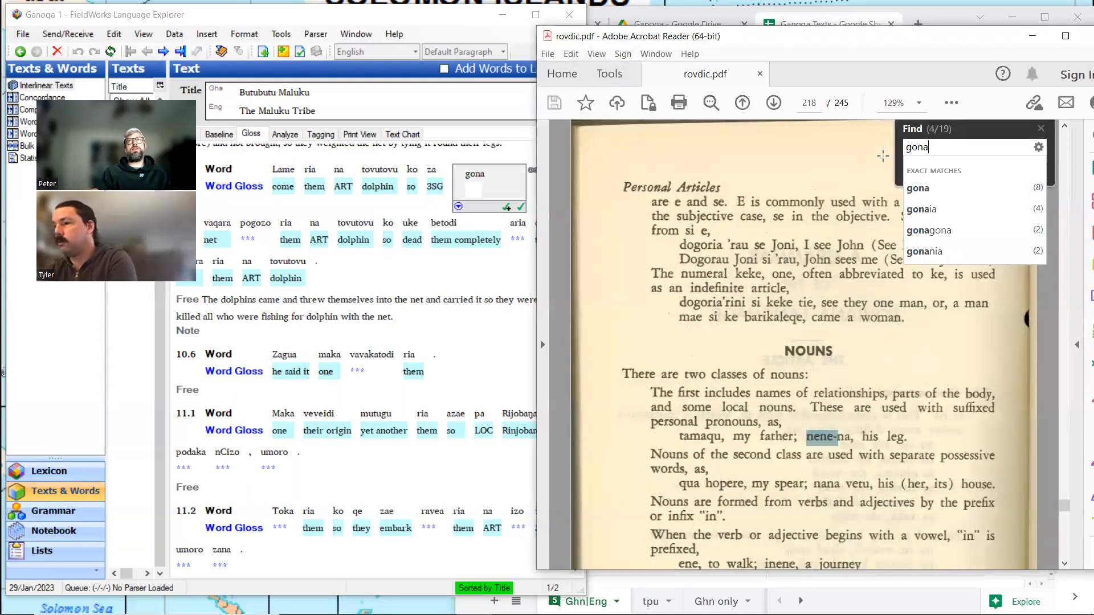
pyautogui.press('Return')
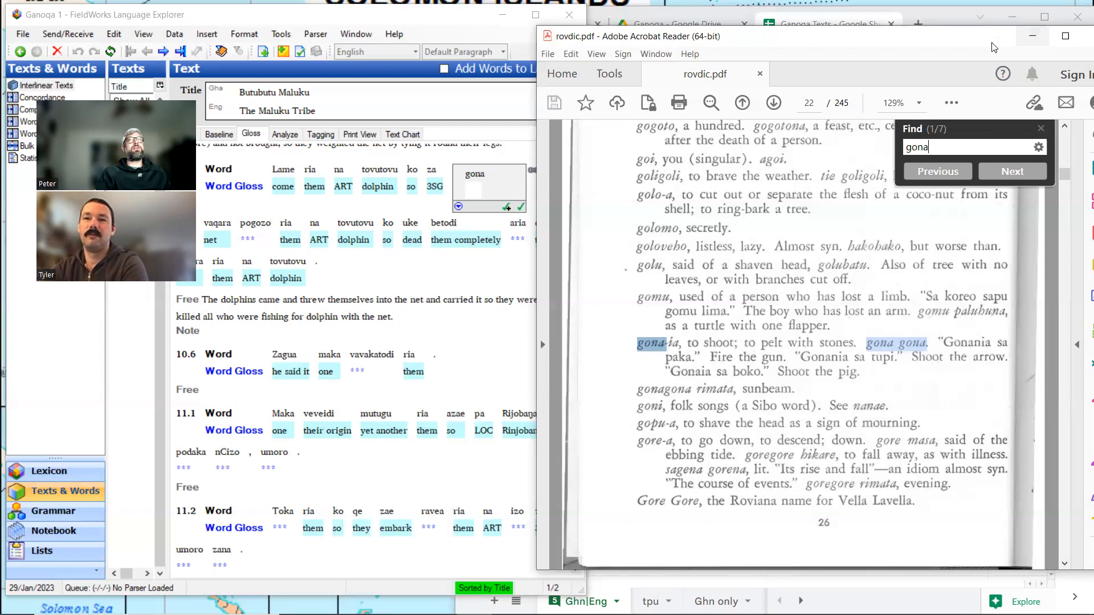
pyautogui.click(1028, 37)
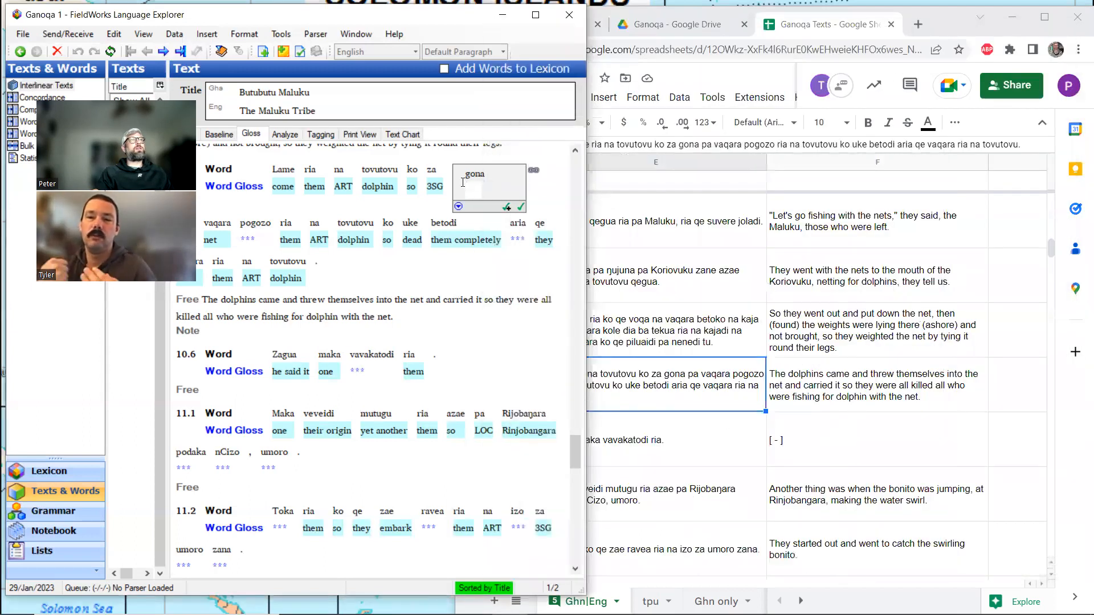
# Create a new lexicon entry from the analysis of gona in line 10.5, as a stem with the gloss "throw".
pyautogui.click(290, 134)
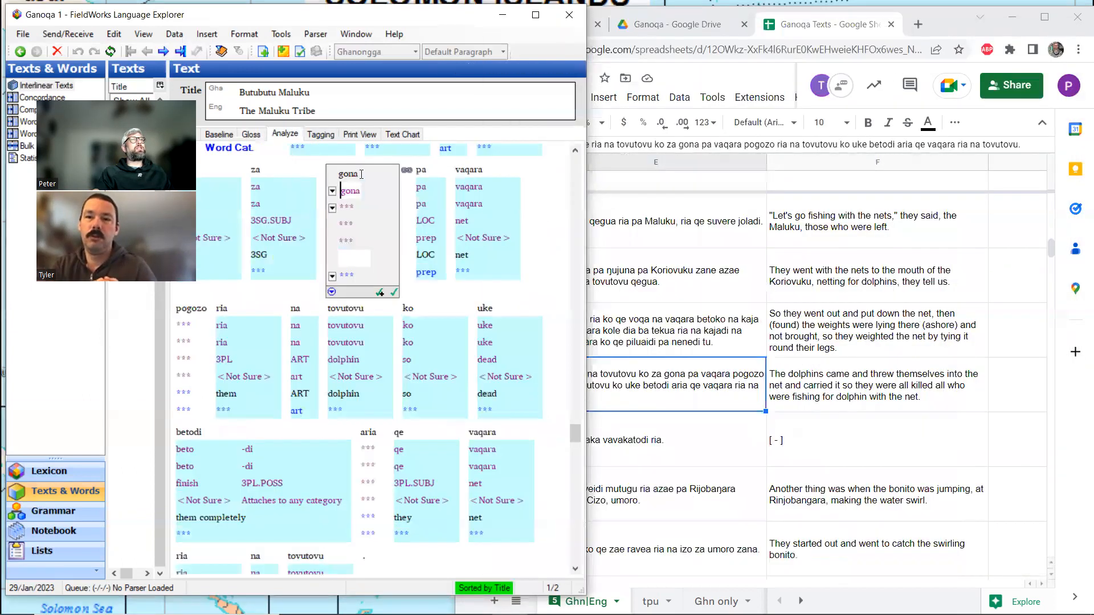
pyautogui.click(332, 208)
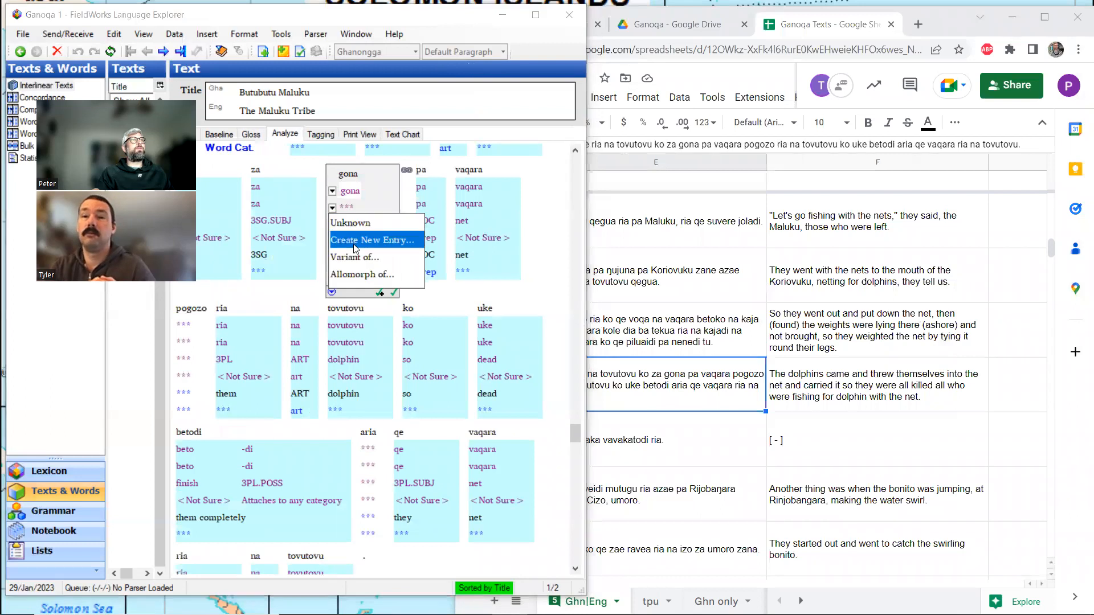
pyautogui.click(372, 245)
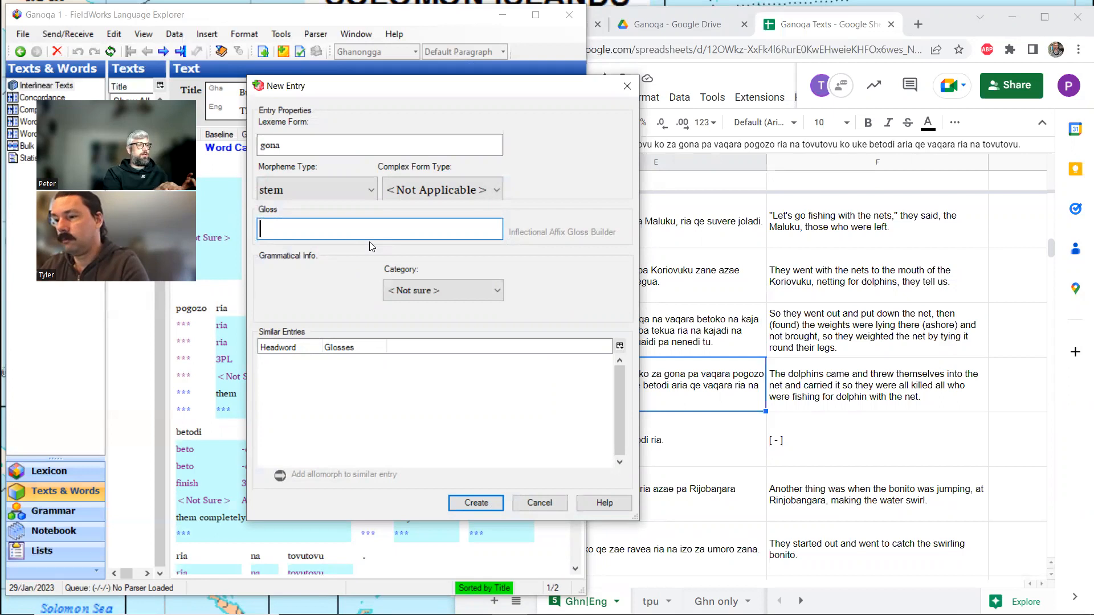
pyautogui.write('throw')
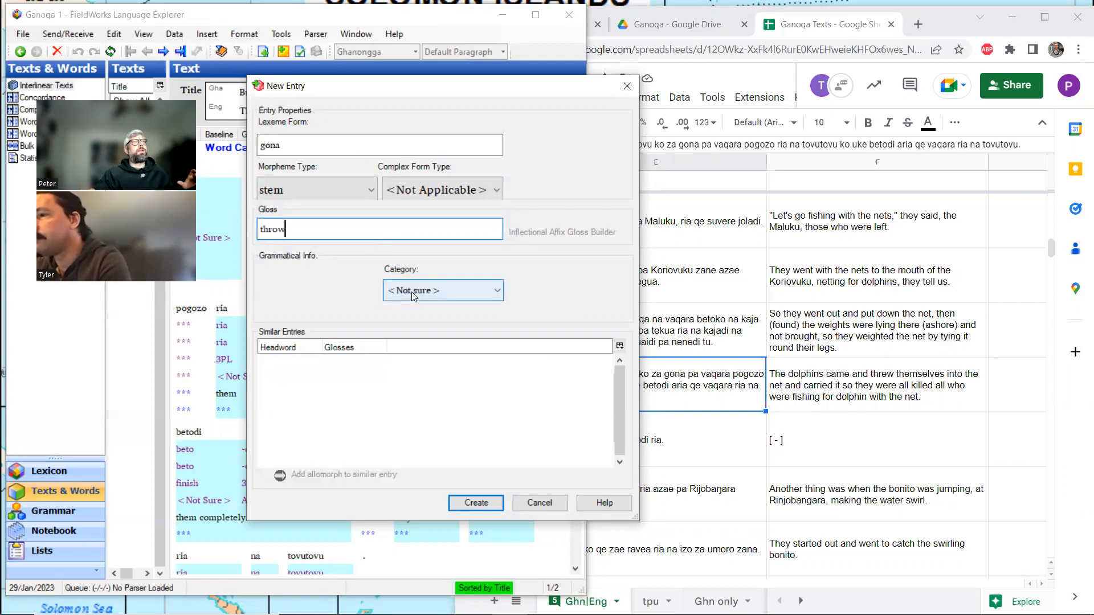
pyautogui.click(501, 496)
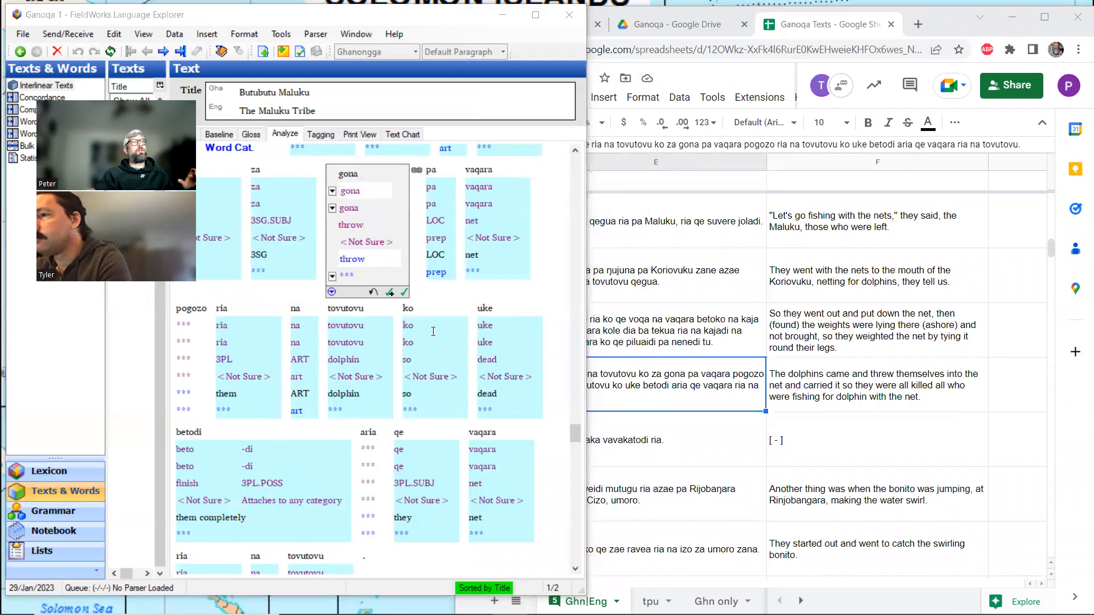
# Give the gona entry the definition "throw, propel, shoot, compare to Roviana gona" and return to the gloss view of the text.
pyautogui.keyDown('ctrl'); pyautogui.click(346, 209); pyautogui.keyUp('ctrl')
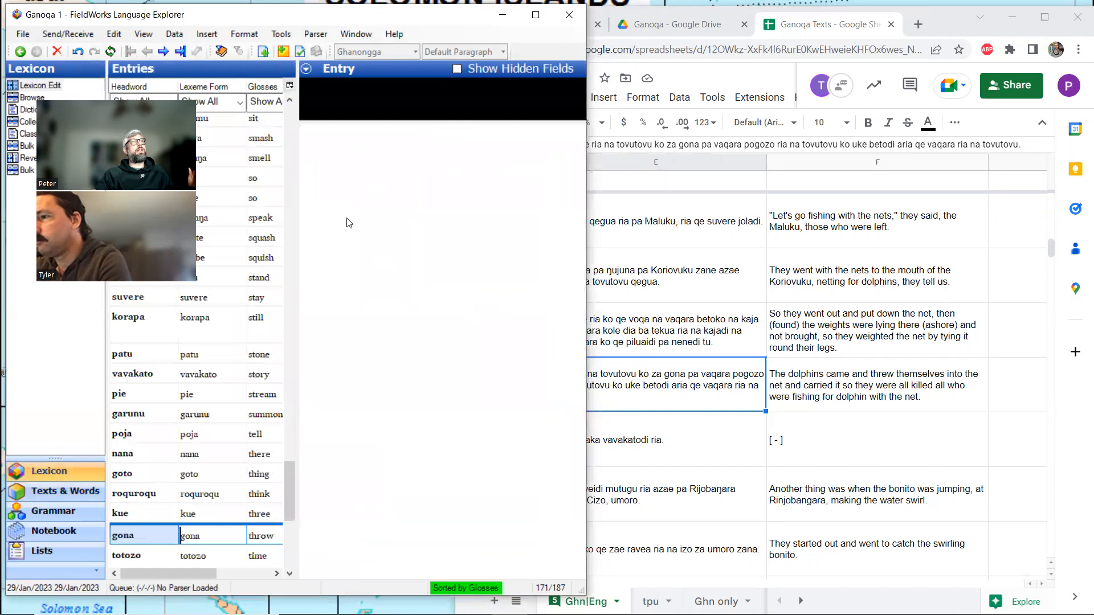
pyautogui.click(455, 298)
pyautogui.write('throw, propel, shoot, compare to')
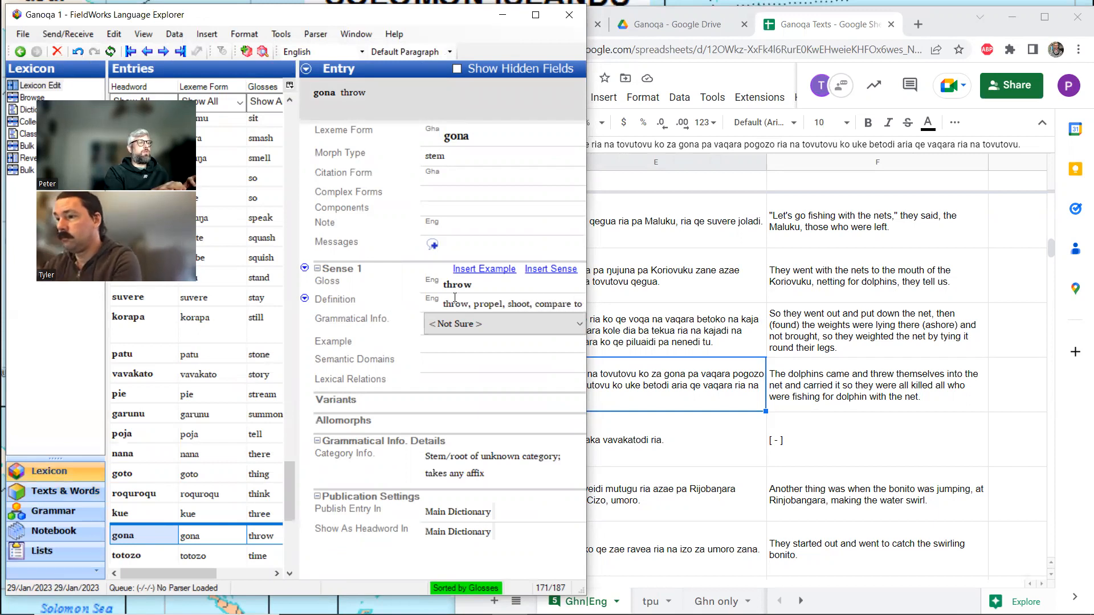
pyautogui.write(' Roviana gona')
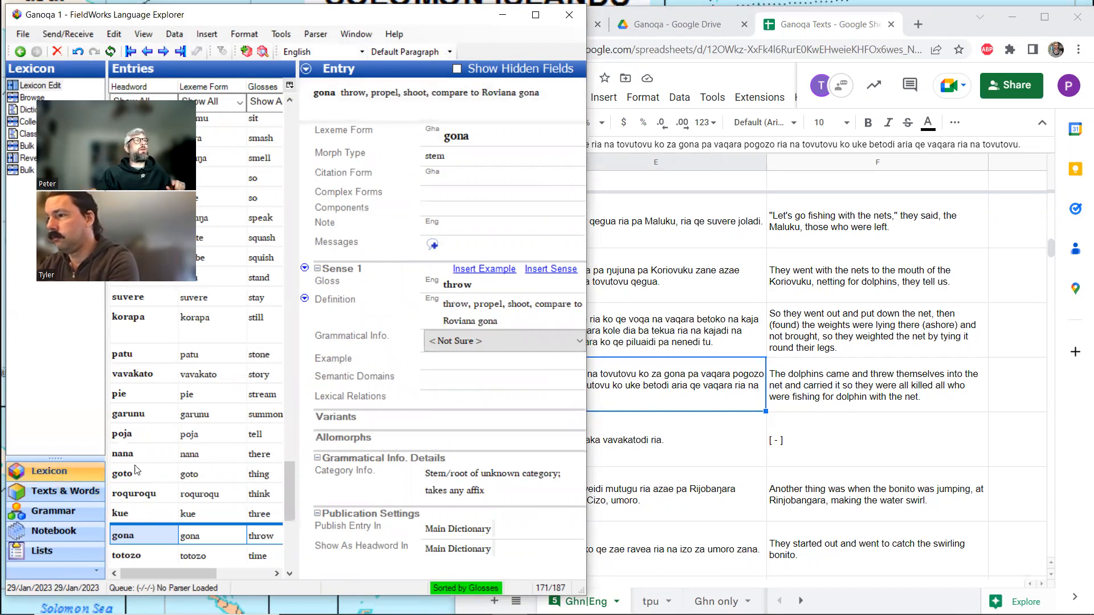
pyautogui.click(65, 490)
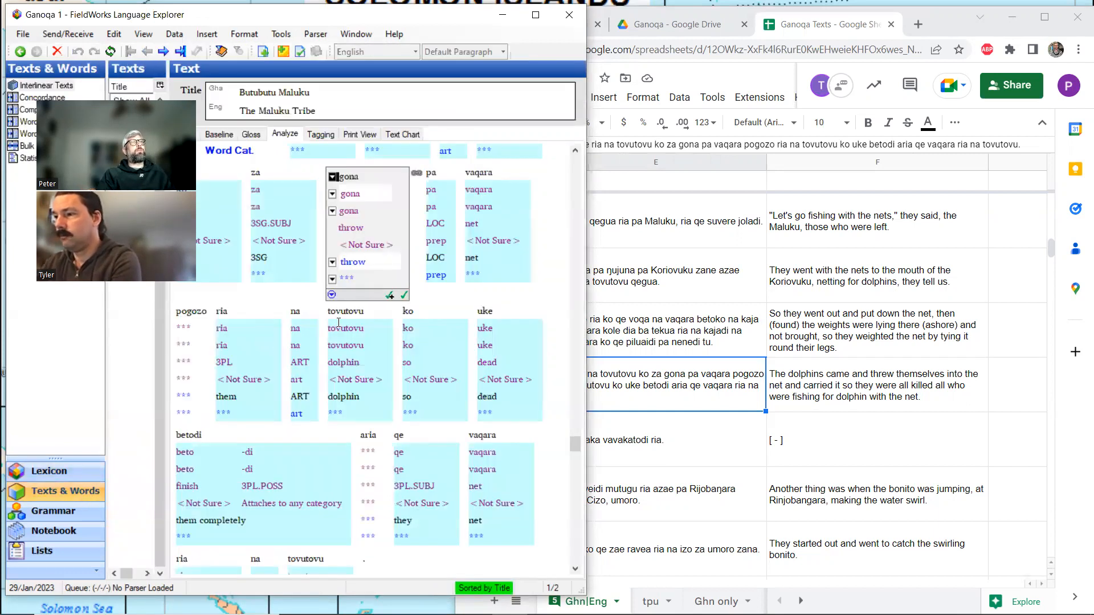
pyautogui.click(251, 135)
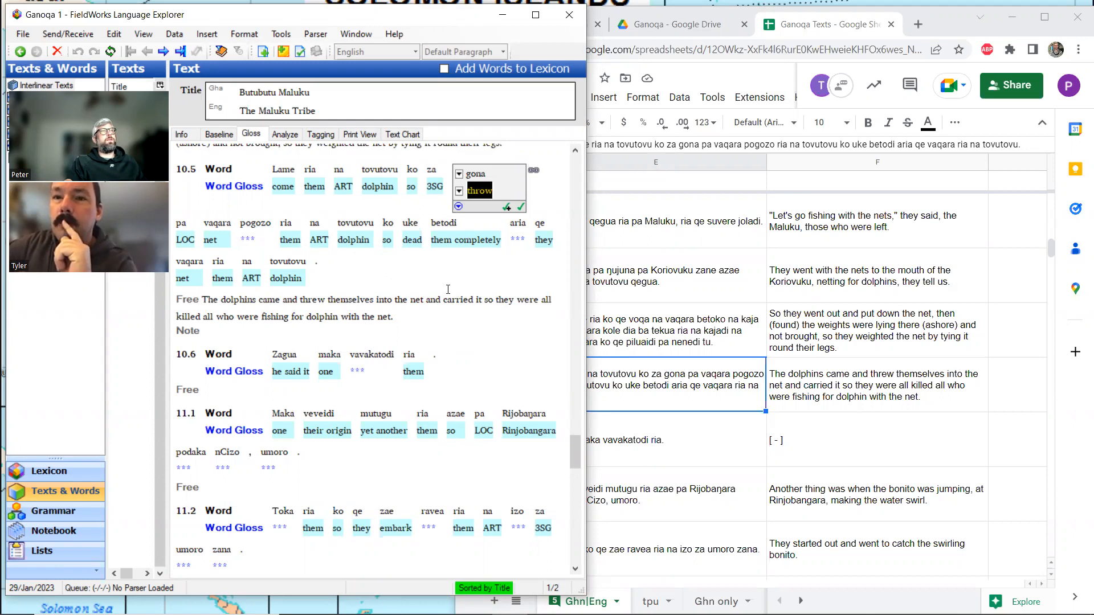
# Search the Ganoqa Texts spreadsheet for other uses of the unglossed word pogozo, close the search and return to FieldWorks.
pyautogui.click(854, 380)
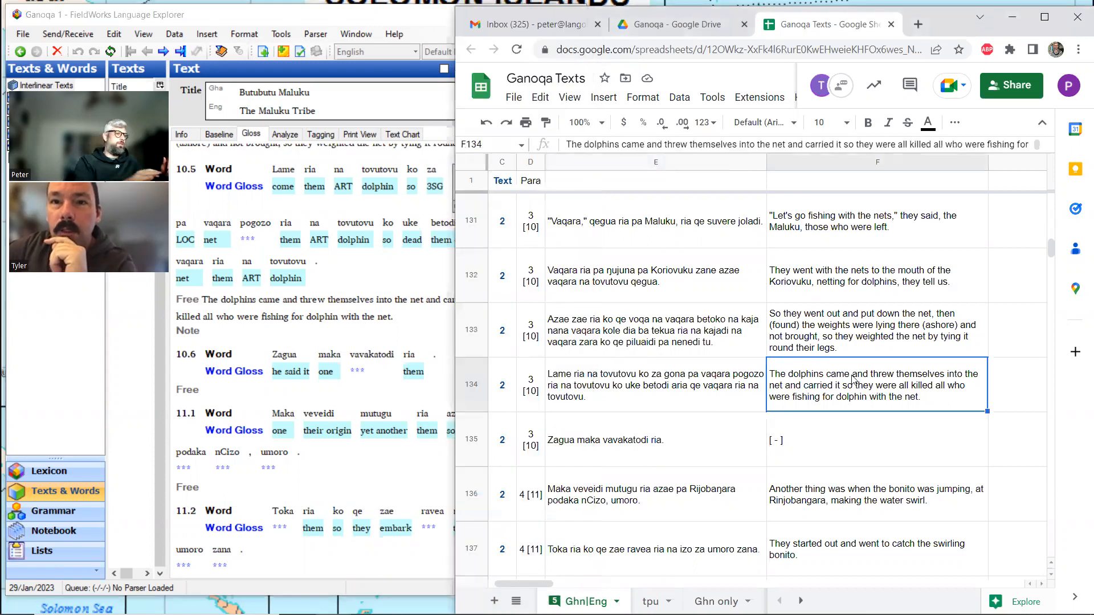
pyautogui.hotkey('ctrl', 'f')
pyautogui.write('p')
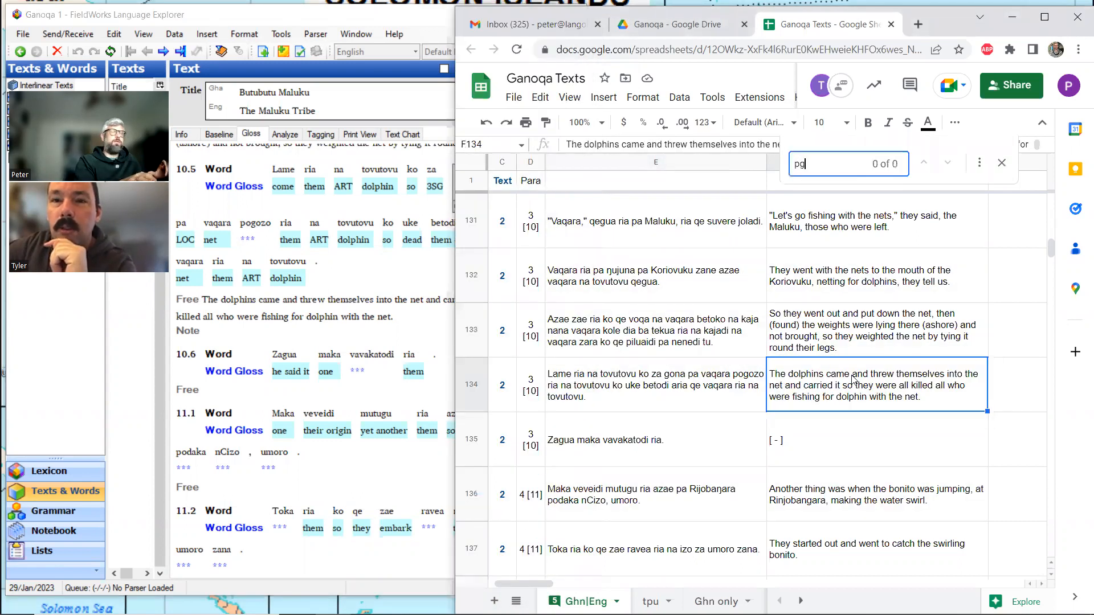
pyautogui.write('ogozo')
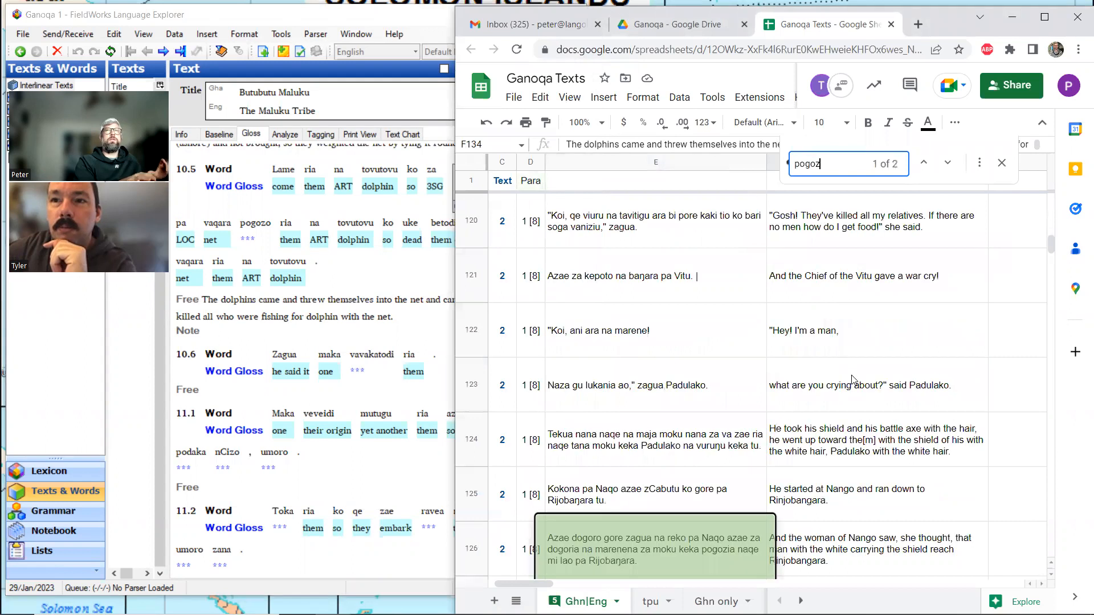
pyautogui.scroll(-1, 858, 388)
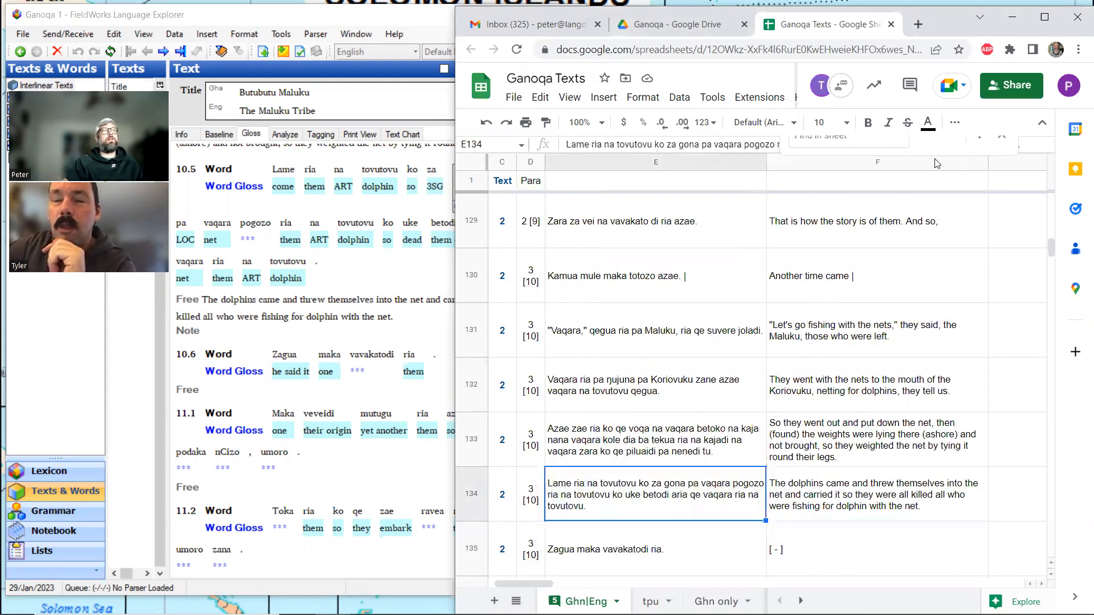
pyautogui.click(1001, 162)
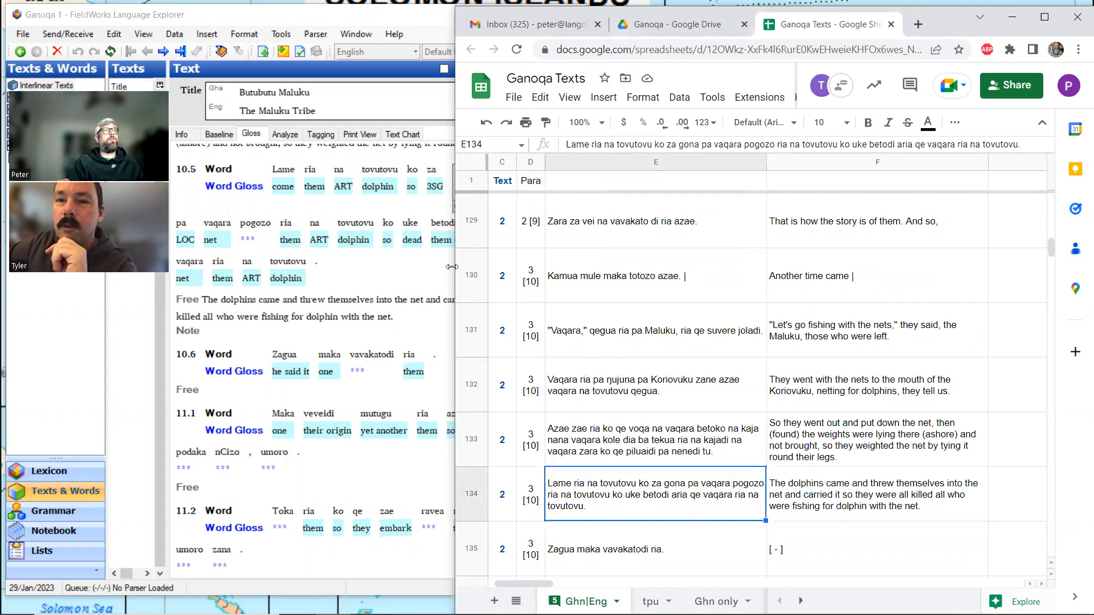
pyautogui.click(386, 315)
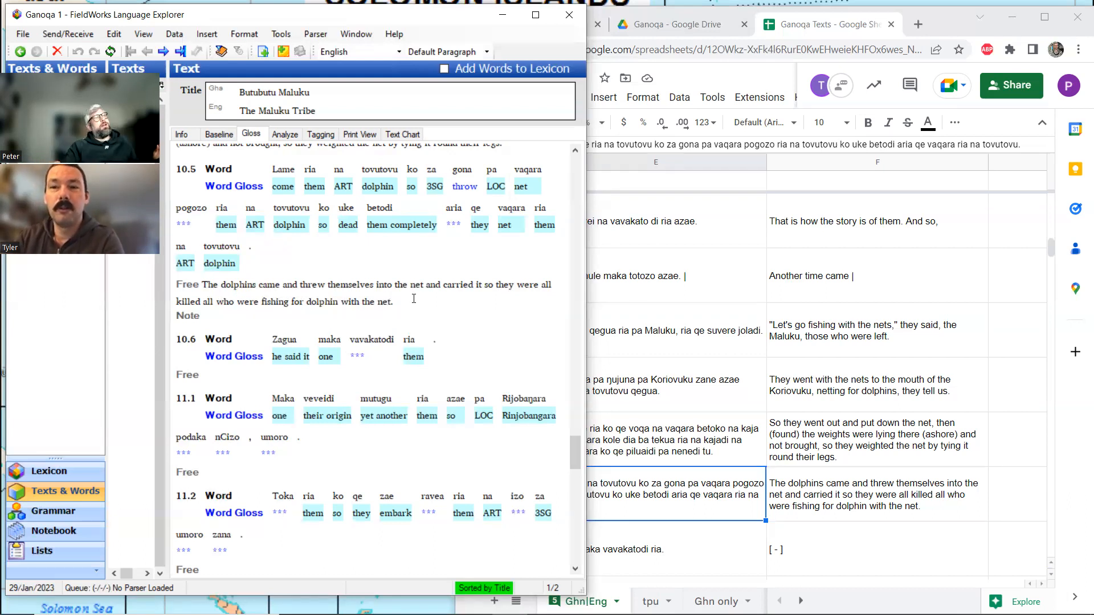
# Search the Roviana dictionary rovdic.pdf in Acrobat Reader for aria, the other unglossed word in line 10.5.
pyautogui.moveTo(350, 613)
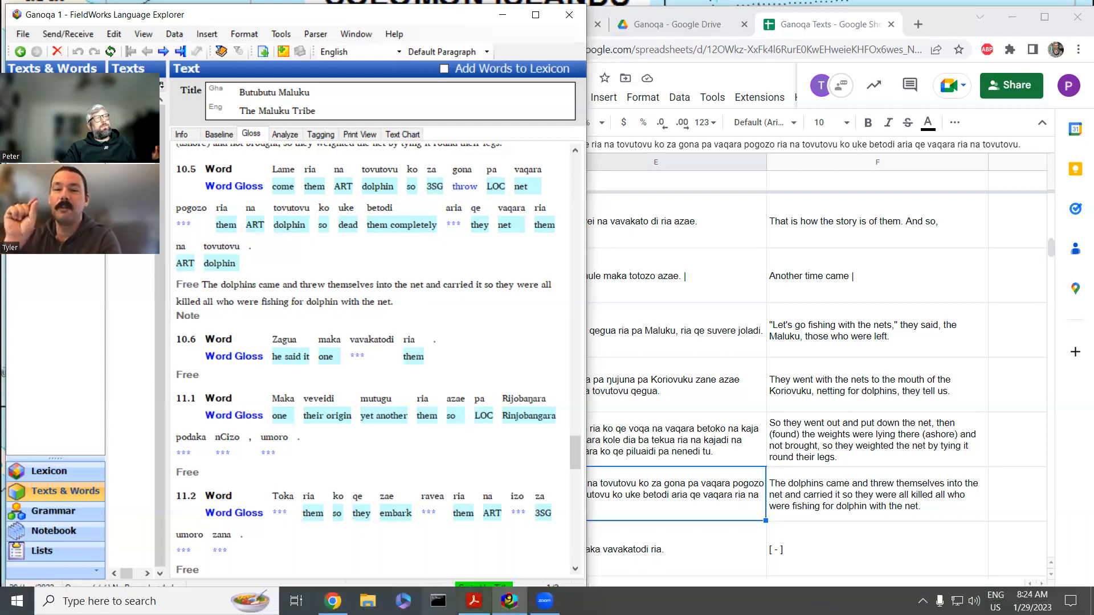
pyautogui.moveTo(474, 601)
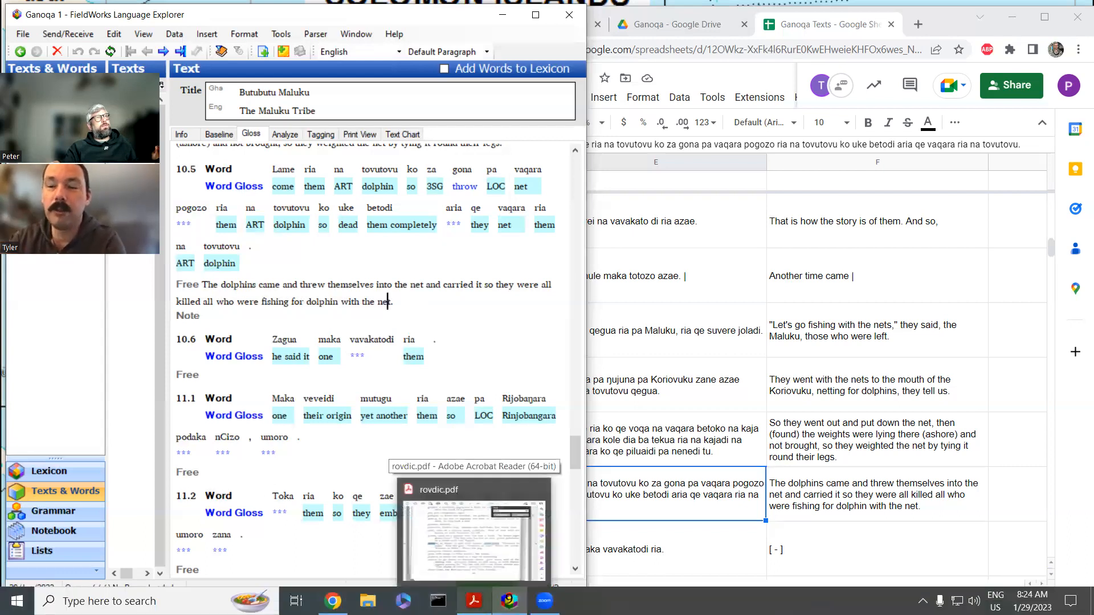
pyautogui.click(472, 541)
pyautogui.moveTo(883, 146); pyautogui.dragTo(856, 150)
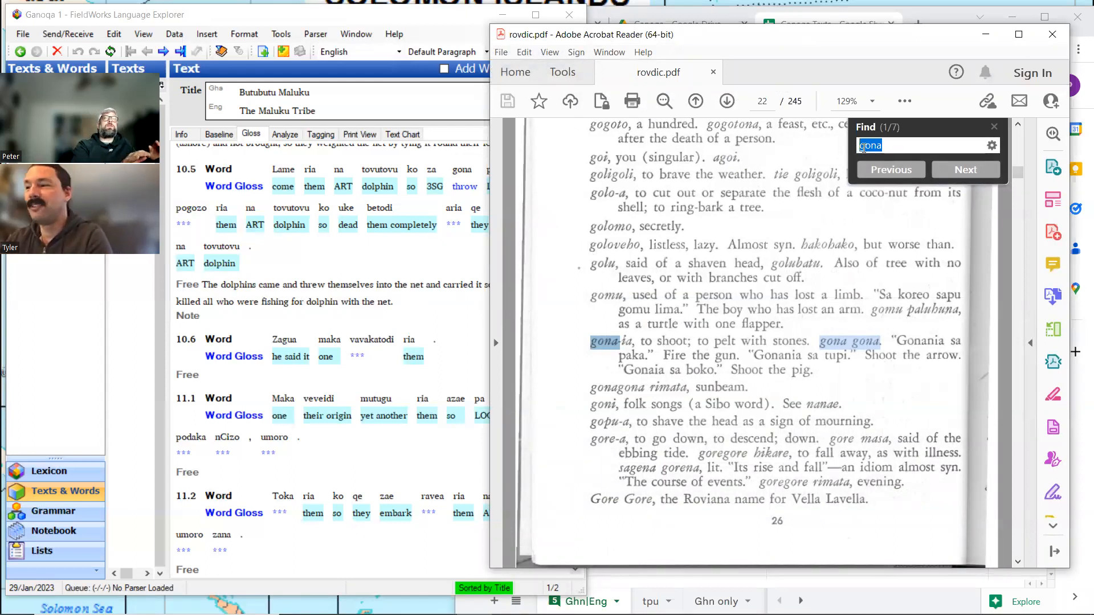
pyautogui.write('aria')
pyautogui.click(867, 183)
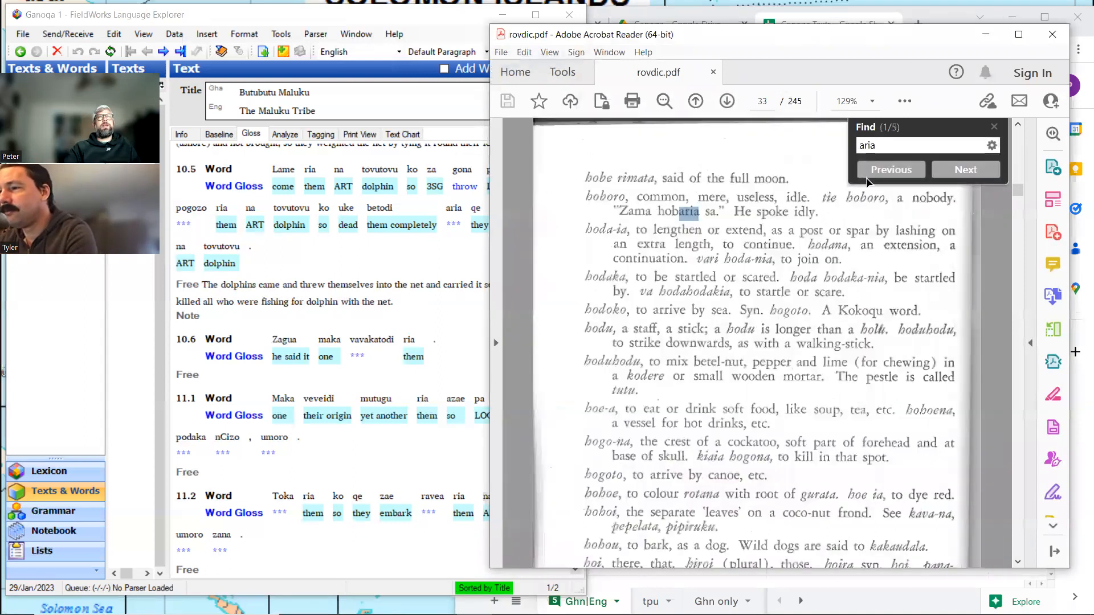
# Examine the remaining matches for aria in the dictionary, including its own headword entry, and return to FieldWorks.
pyautogui.click(966, 170)
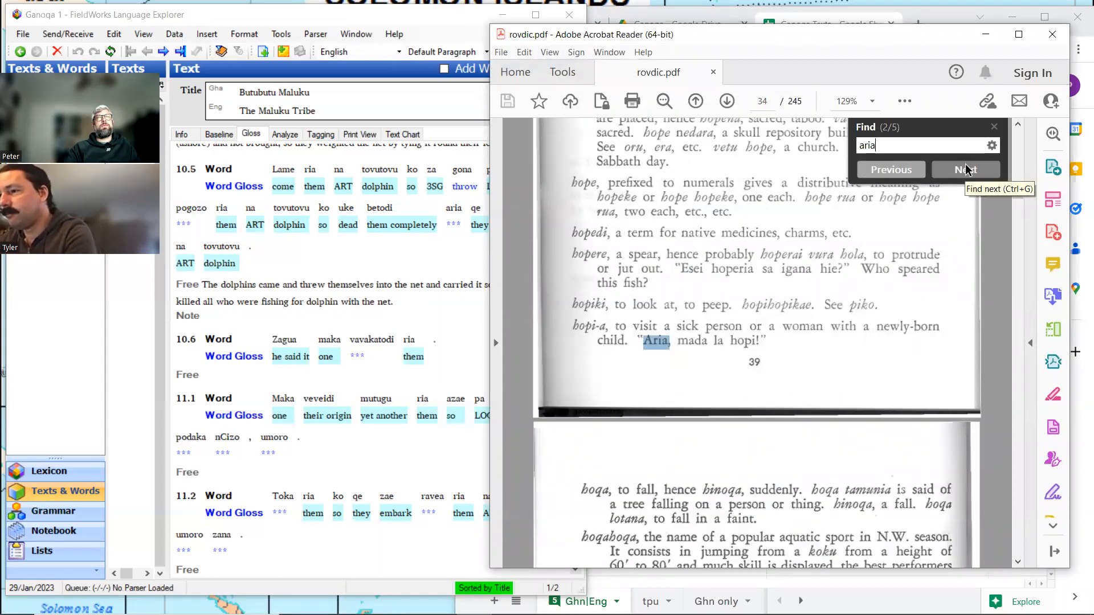
pyautogui.click(966, 169)
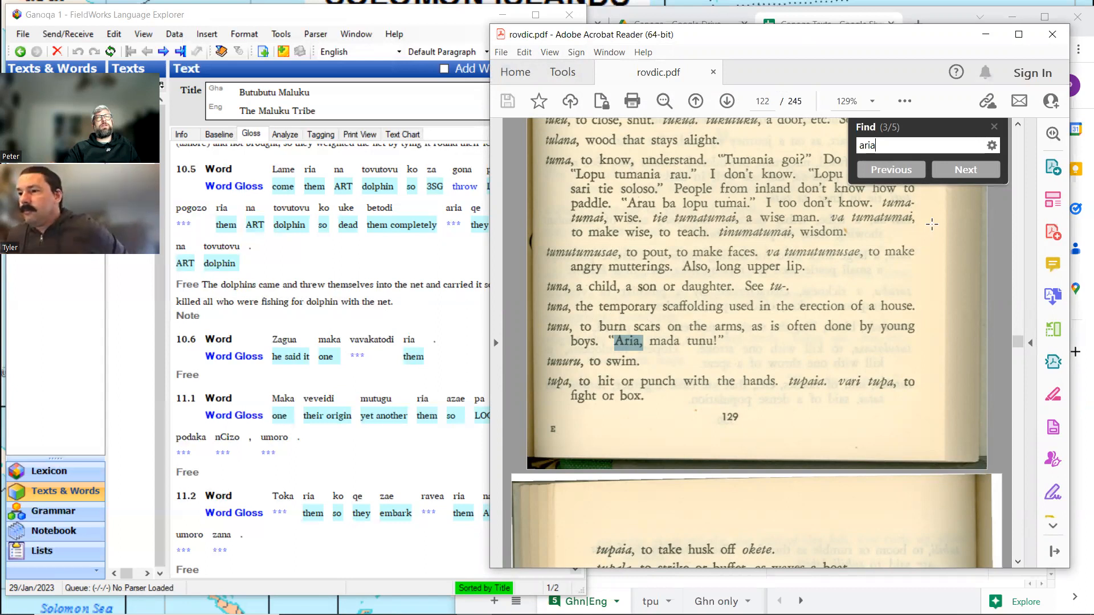
pyautogui.click(970, 176)
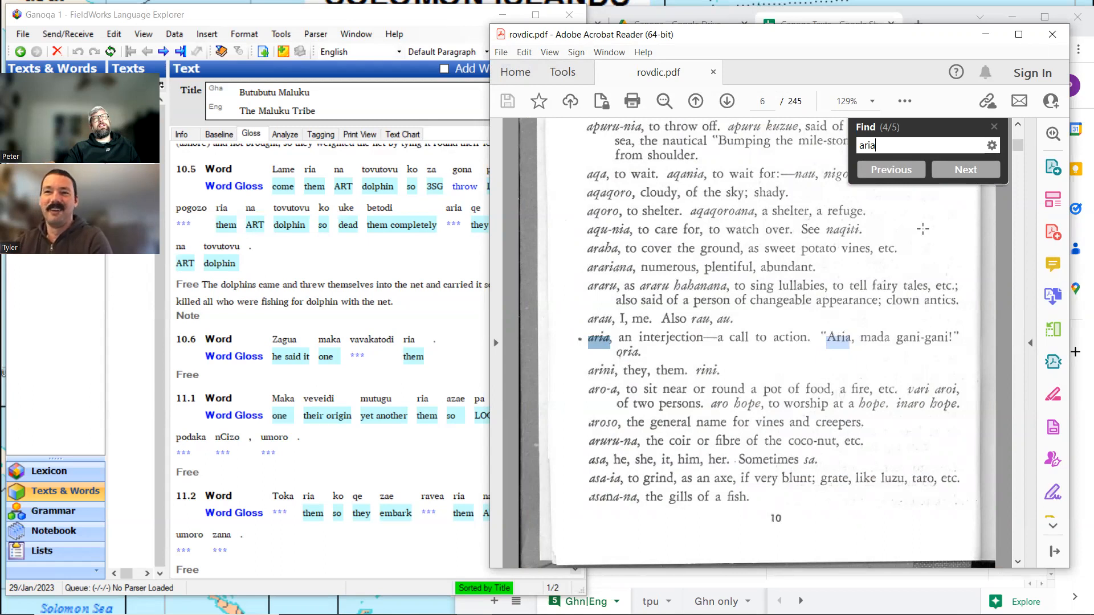
pyautogui.click(965, 171)
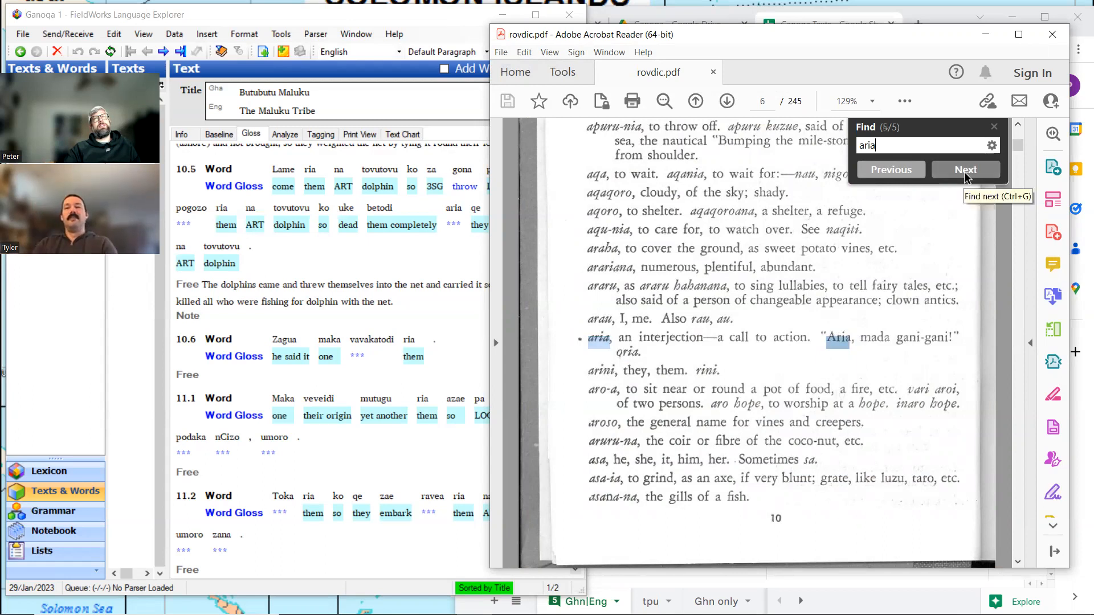
pyautogui.click(965, 171)
pyautogui.click(939, 333)
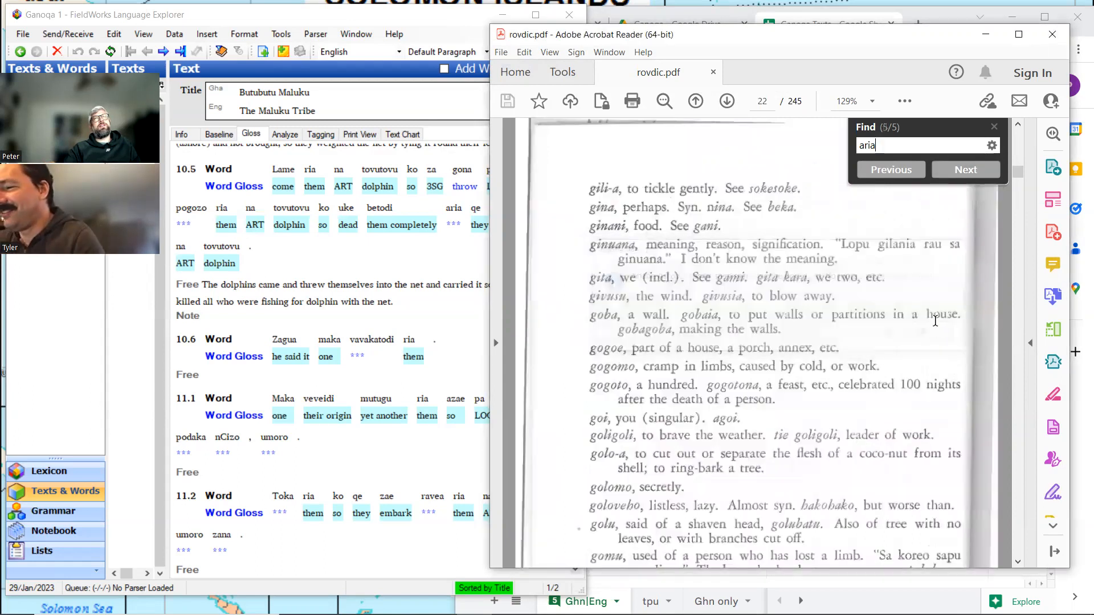
pyautogui.click(889, 171)
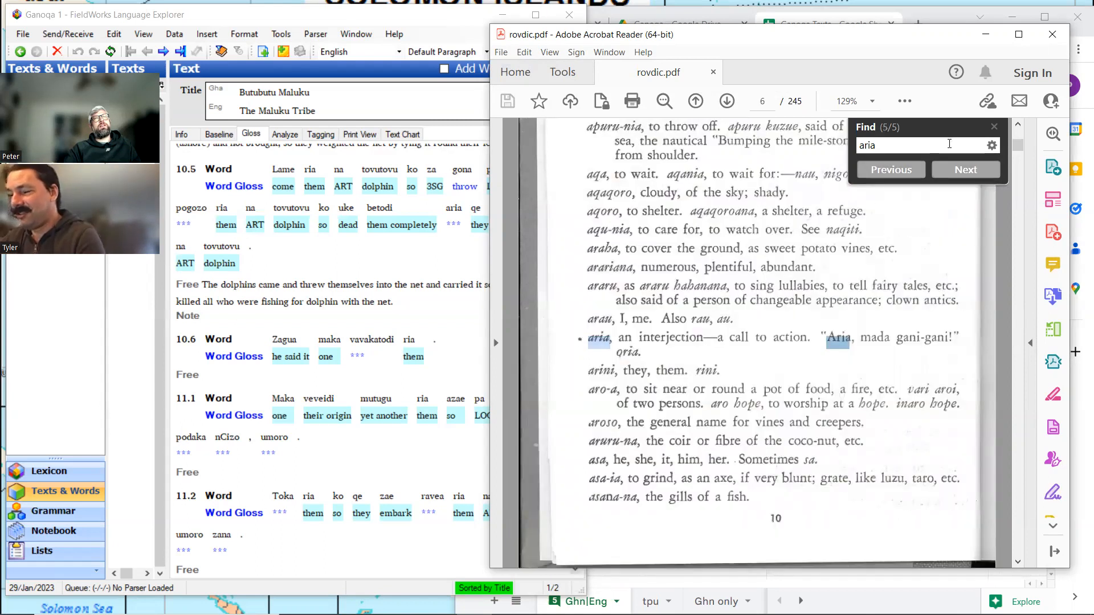
pyautogui.click(994, 128)
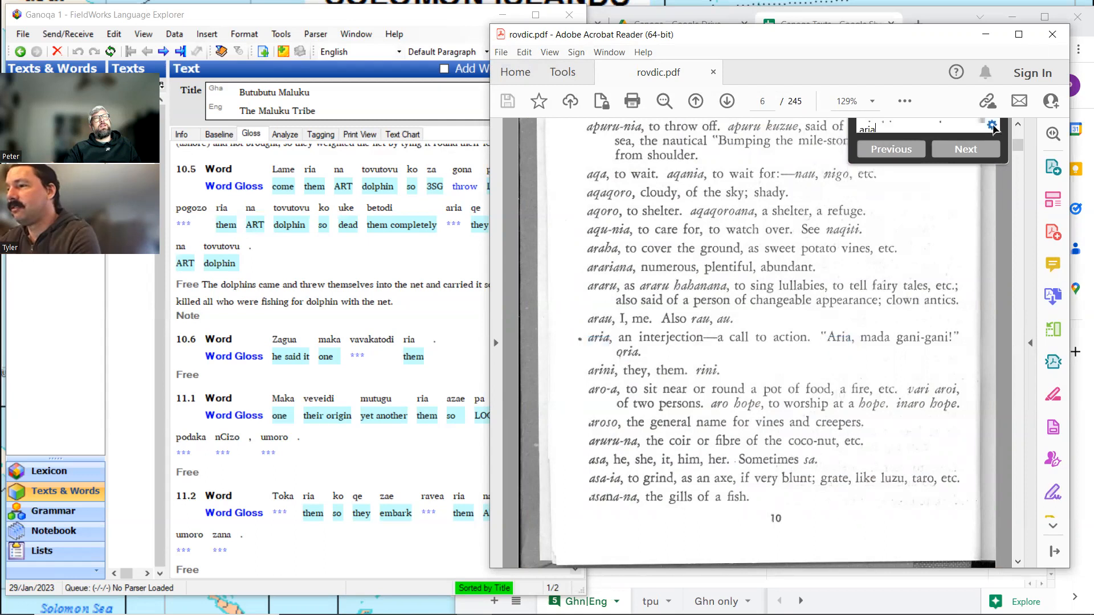
pyautogui.click(995, 37)
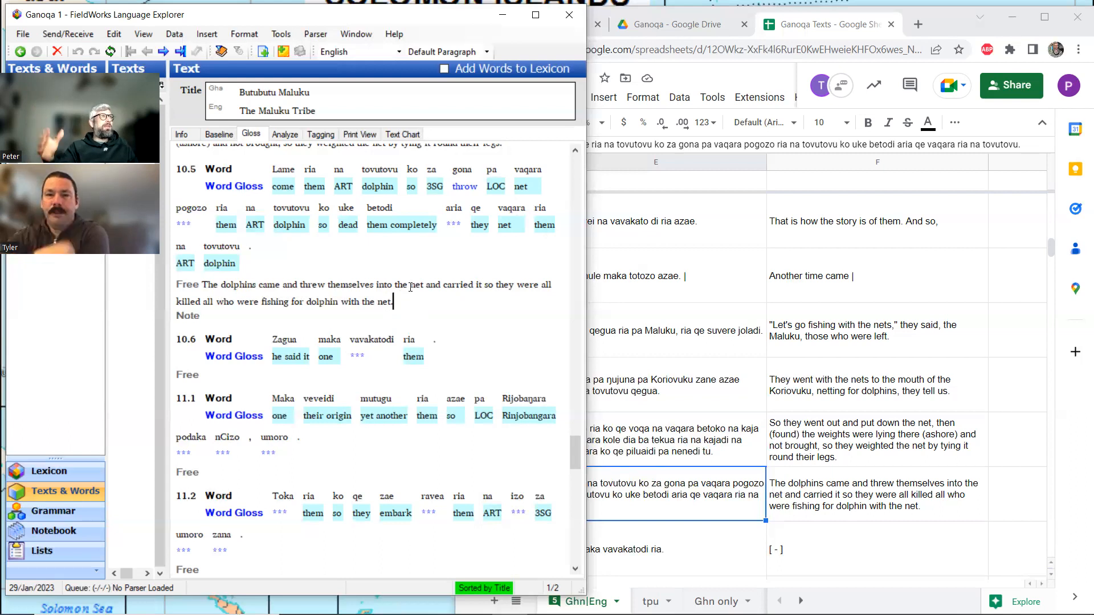
# Create a new lexicon entry from the analysis of pogozo in line 10.5, as a stem with the gloss "carry".
pyautogui.click(453, 221)
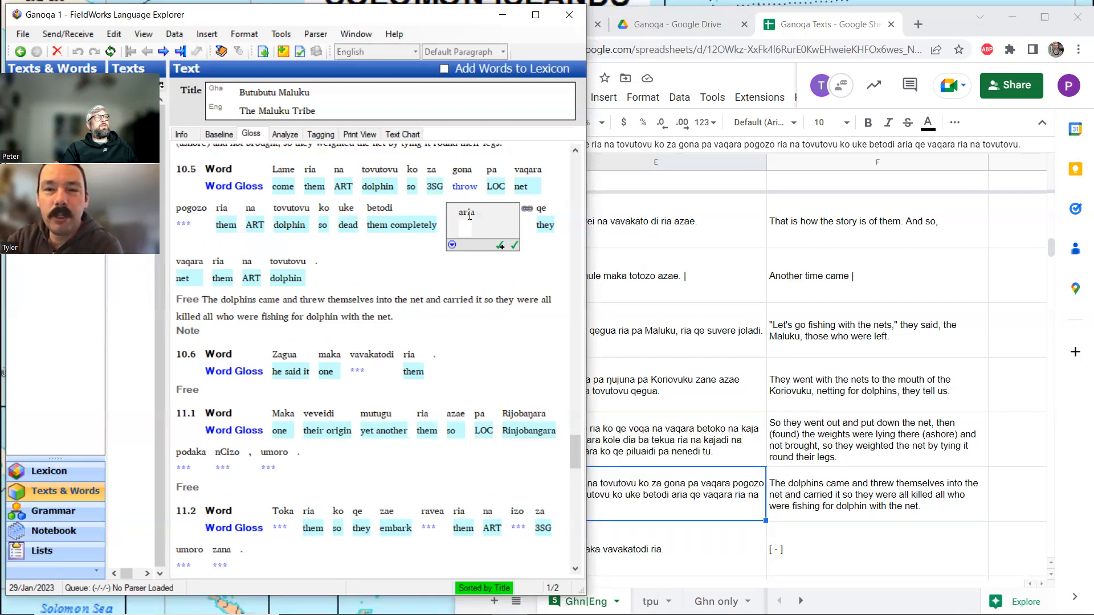
pyautogui.click(193, 212)
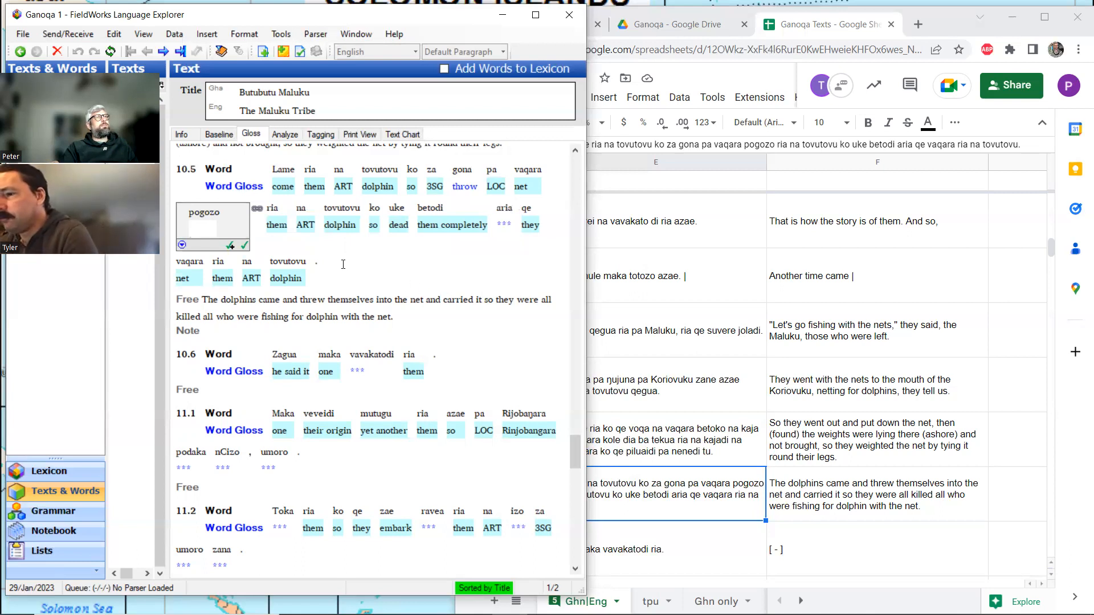
pyautogui.click(280, 135)
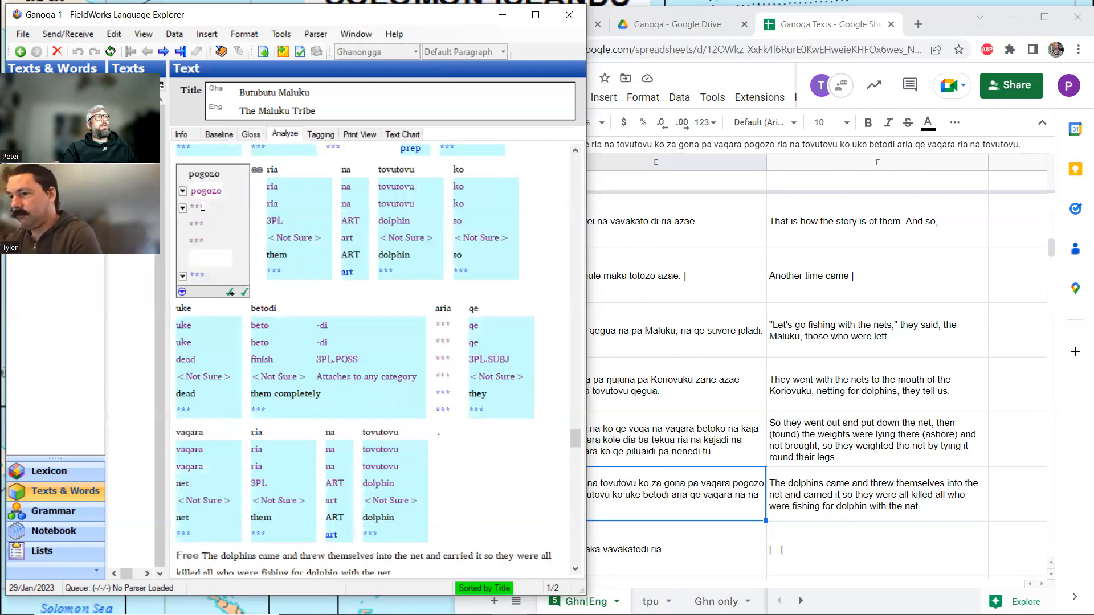
pyautogui.click(183, 208)
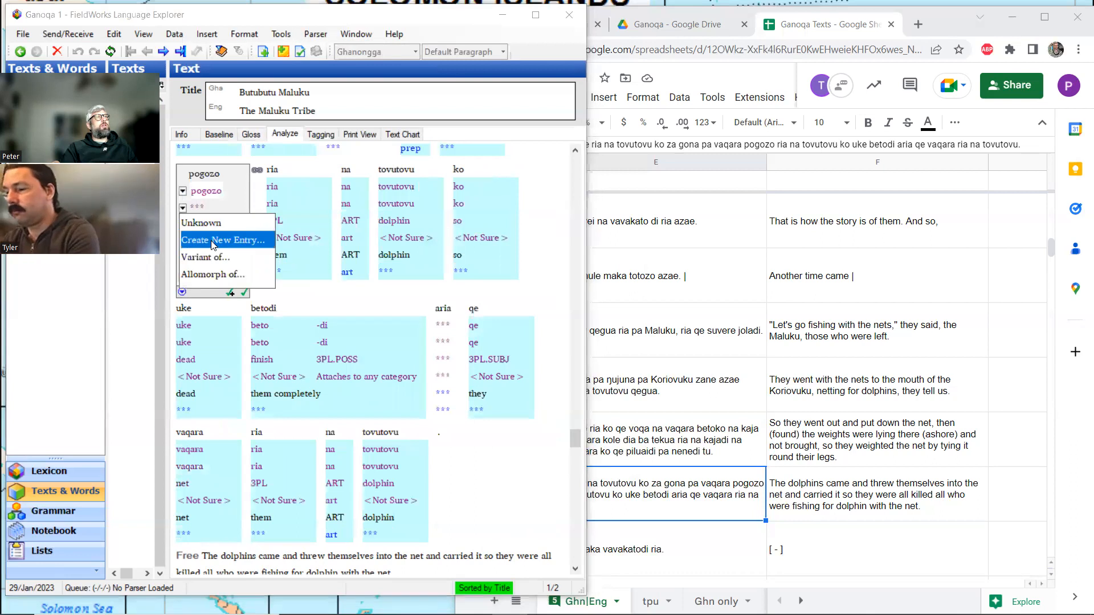
pyautogui.click(259, 239)
pyautogui.click(270, 225)
pyautogui.write('carry')
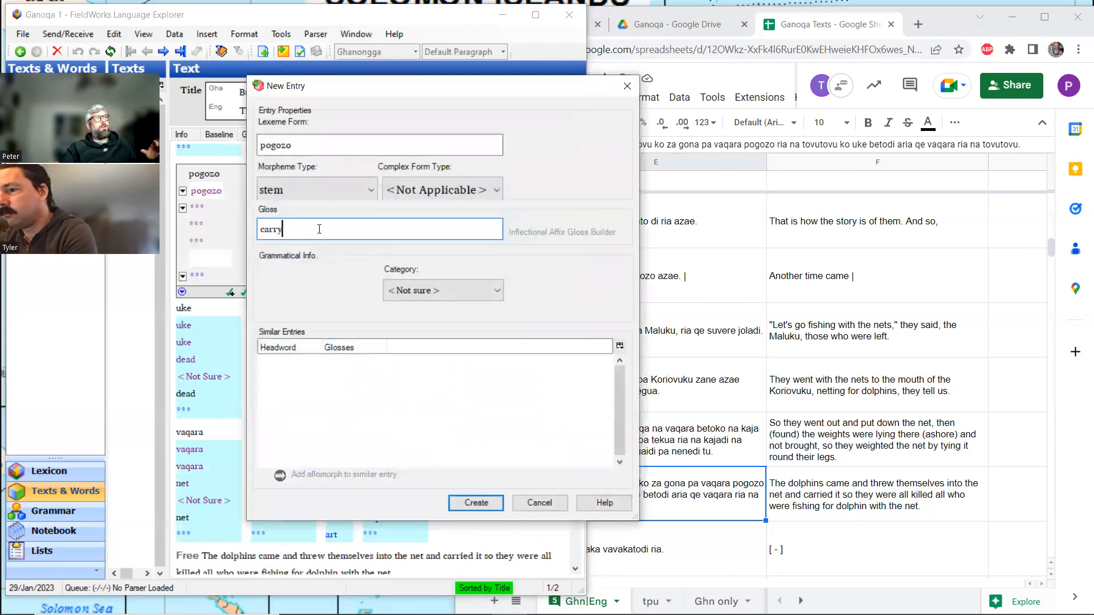
pyautogui.click(486, 501)
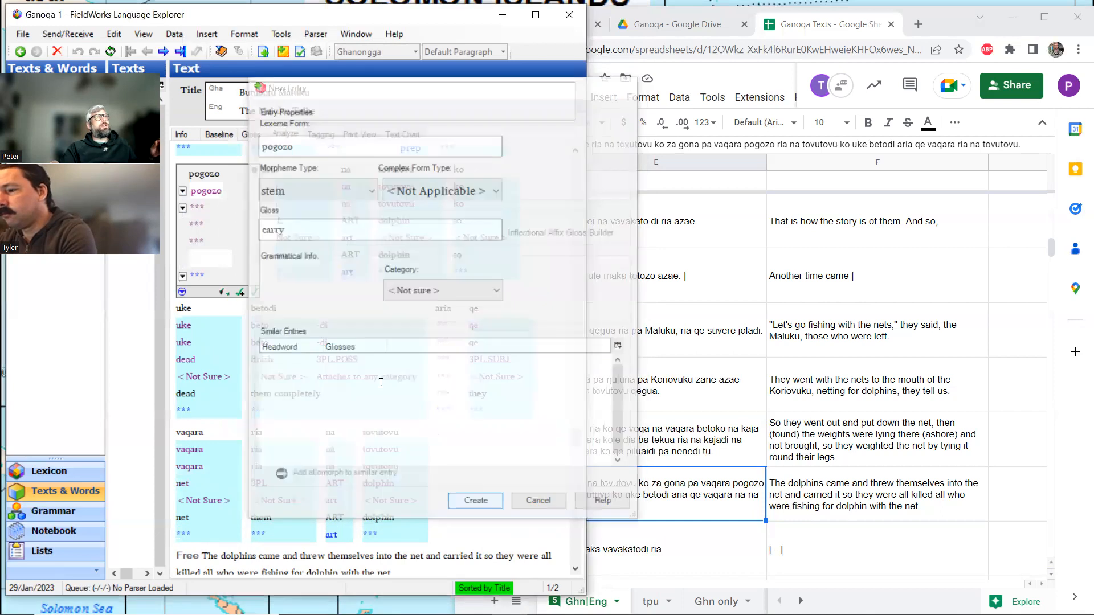
# Give the pogozo entry the definition "carry, pull , drag, as the dolphins pulled the netters in the Maluku tribe" and return to the text analysis.
pyautogui.keyDown('ctrl'); pyautogui.click(206, 208); pyautogui.keyUp('ctrl')
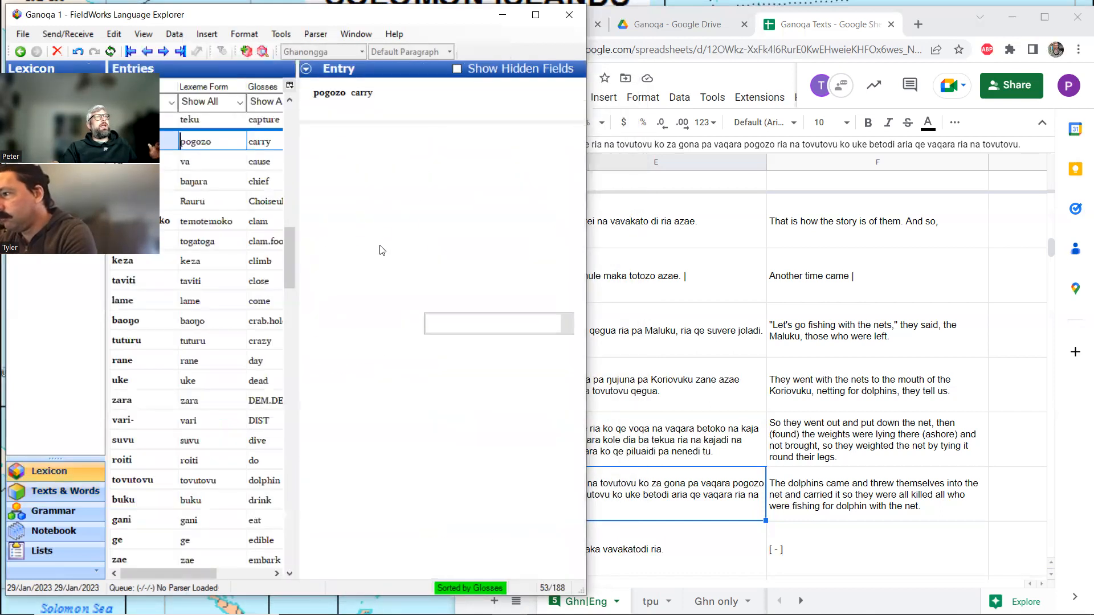
pyautogui.click(440, 298)
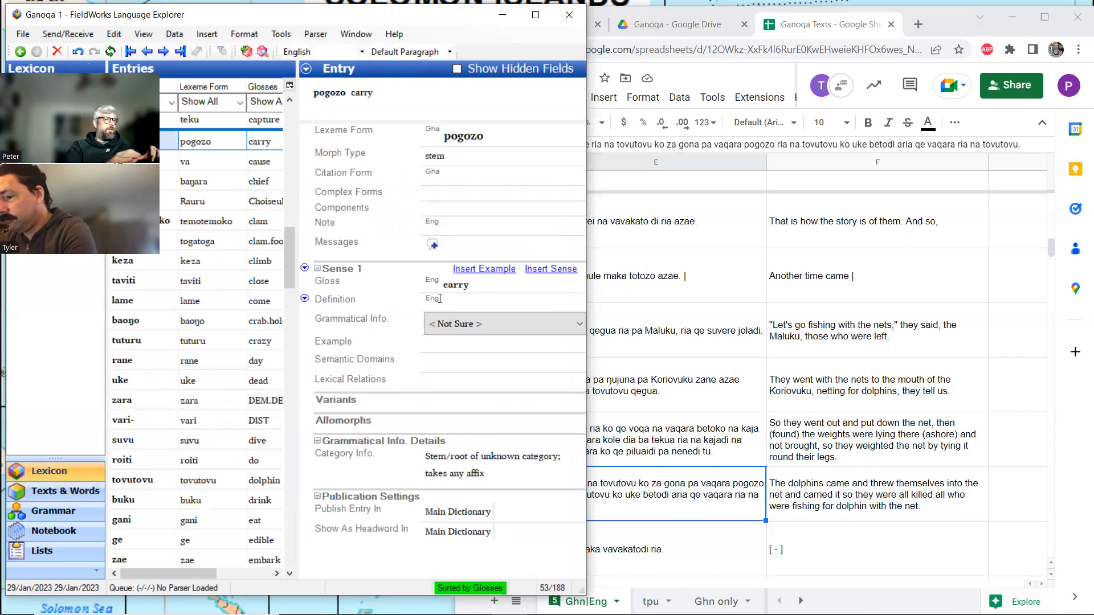
pyautogui.write('carry, p')
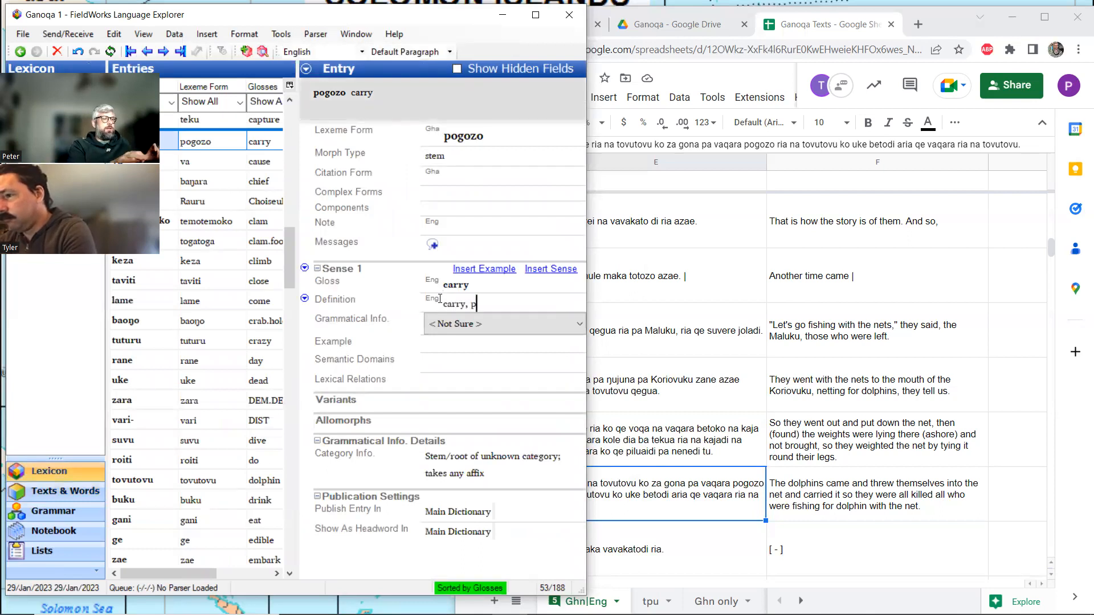
pyautogui.write('ull , dra')
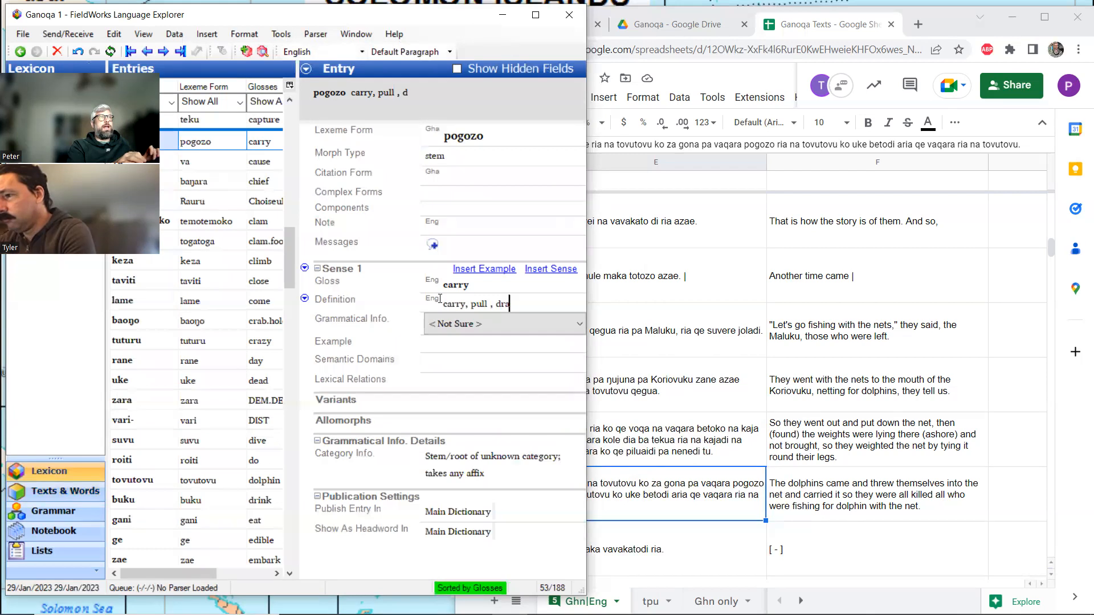
pyautogui.write('g,')
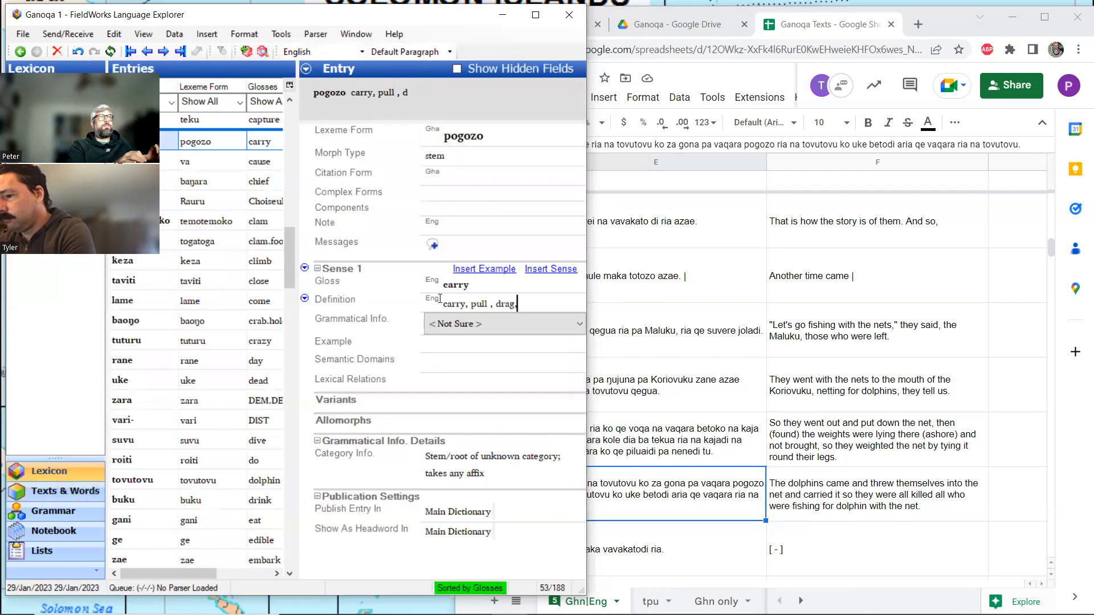
pyautogui.write(' as the dolphins in the')
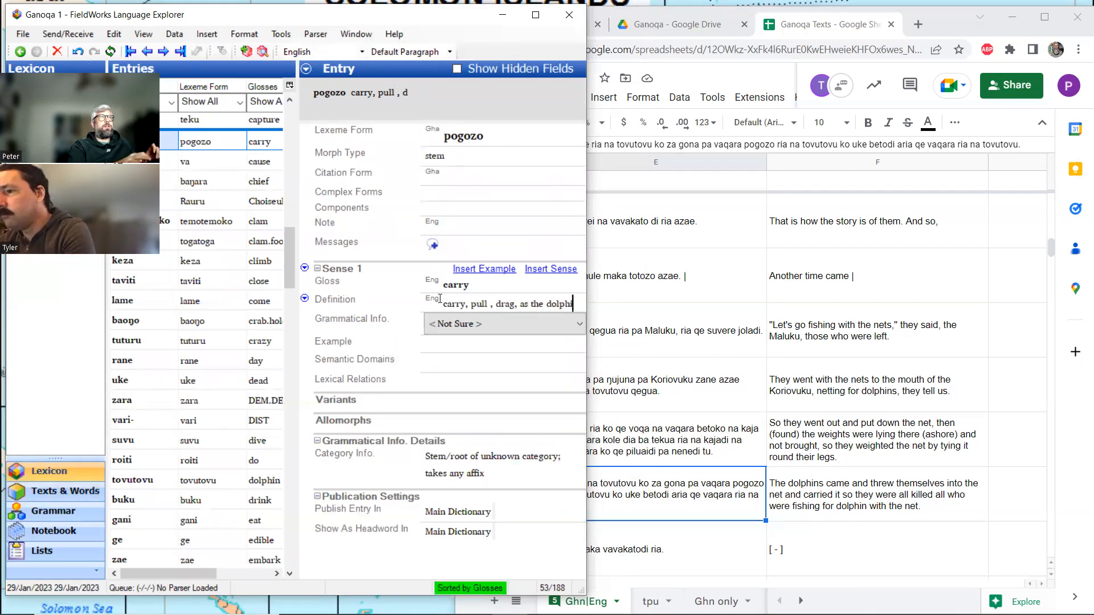
pyautogui.press('BackSpace')
pyautogui.press('BackSpace')
pyautogui.press('BackSpace')
pyautogui.press('BackSpace')
pyautogui.press('BackSpace')
pyautogui.press('BackSpace')
pyautogui.press('BackSpace')
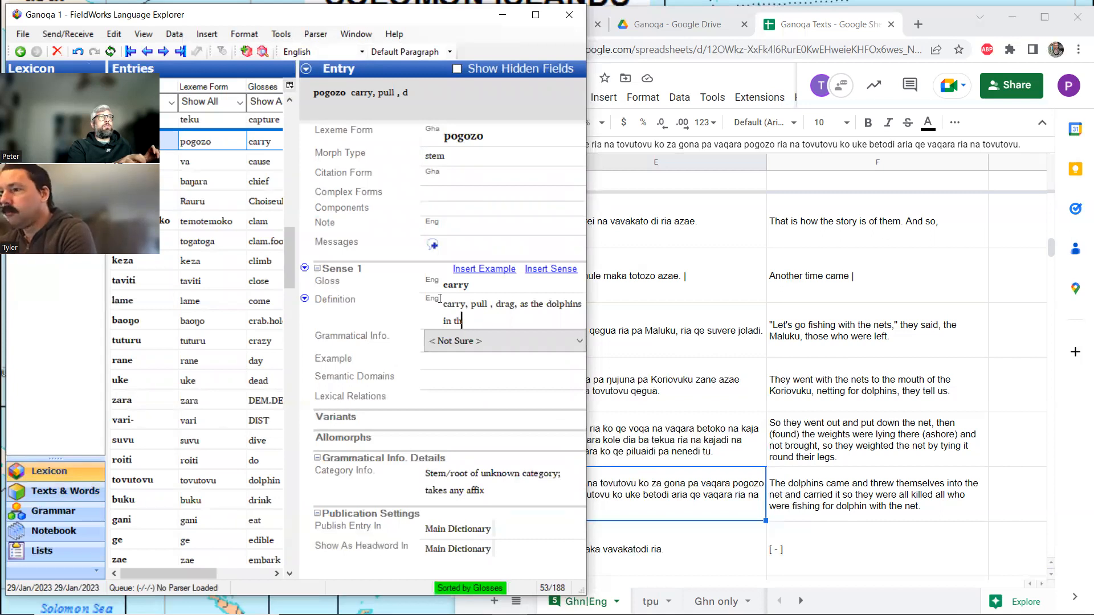
pyautogui.write('pulled')
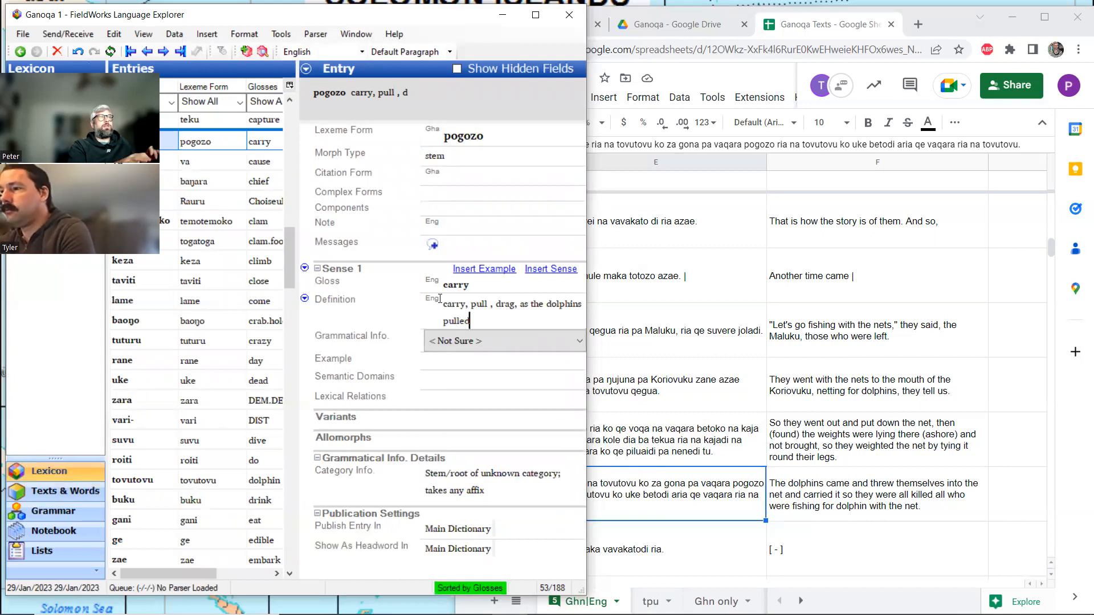
pyautogui.write(' the netters in the M')
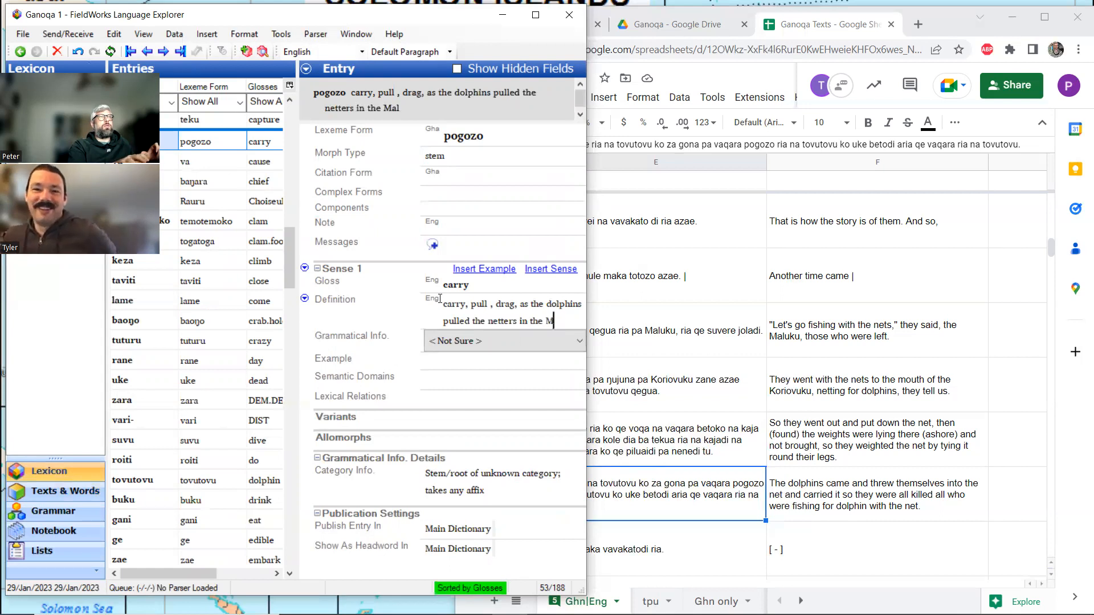
pyautogui.write('aluku tribe')
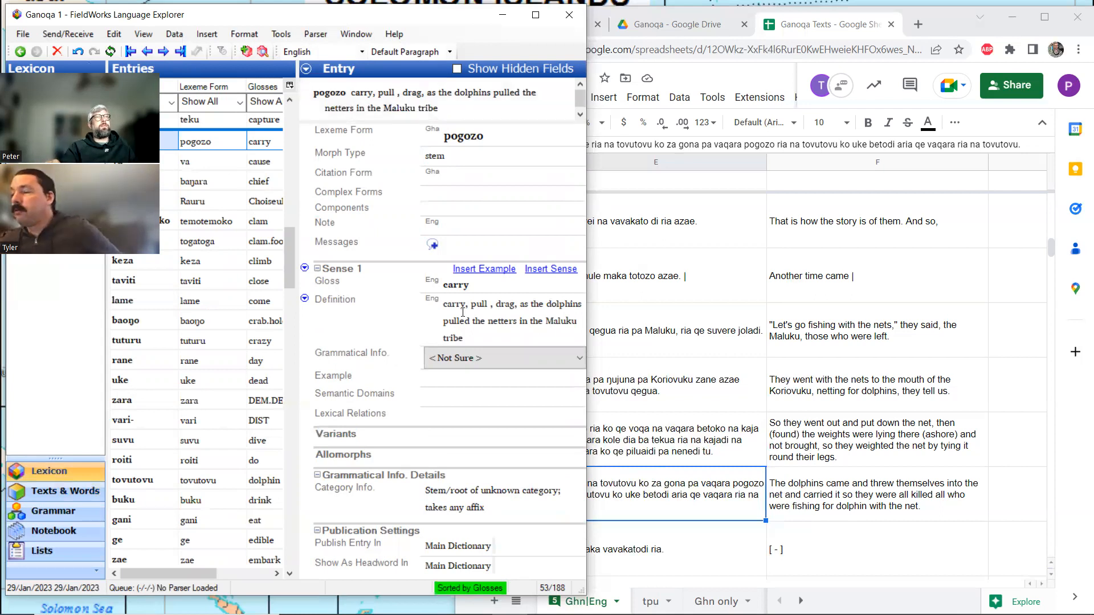
pyautogui.click(39, 491)
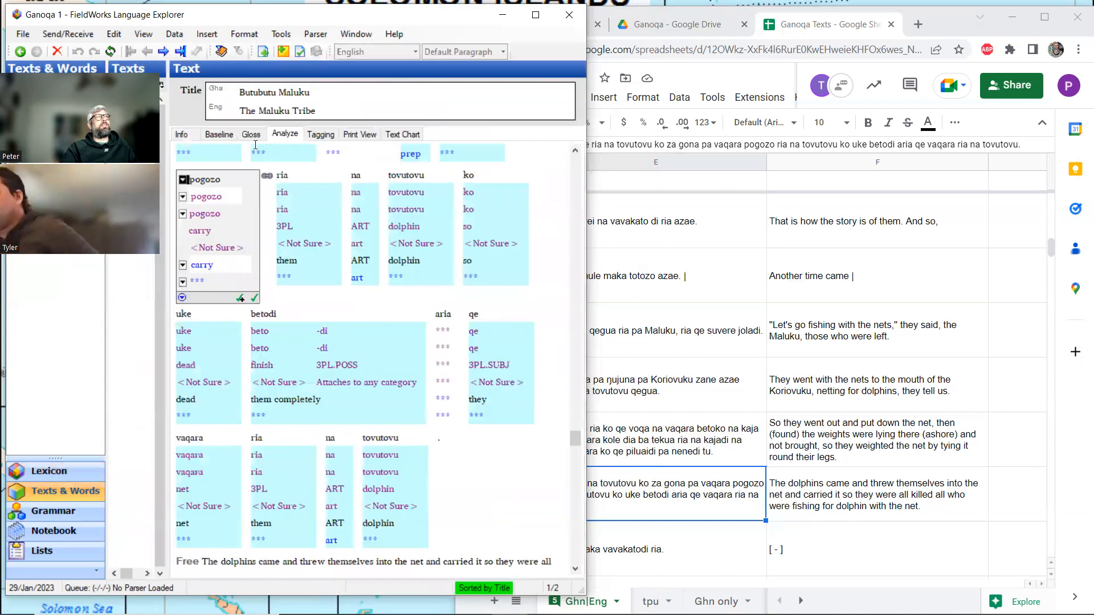
# Gloss the word aria in line 10.5 as "those.which" in its analysis and return to the gloss view.
pyautogui.click(251, 135)
pyautogui.scroll(2, 328, 237)
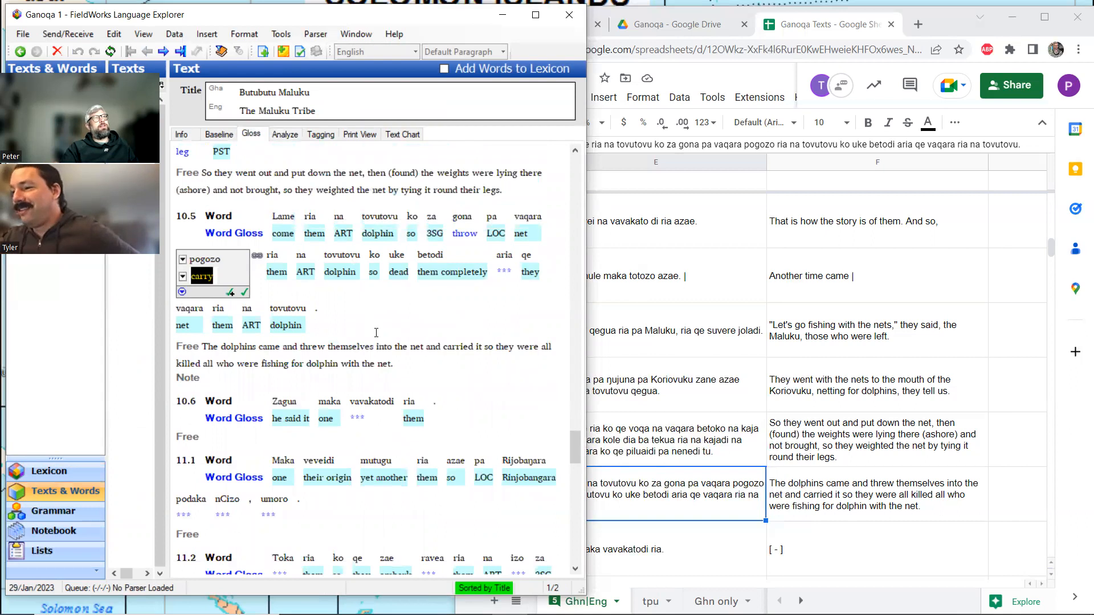
pyautogui.click(400, 362)
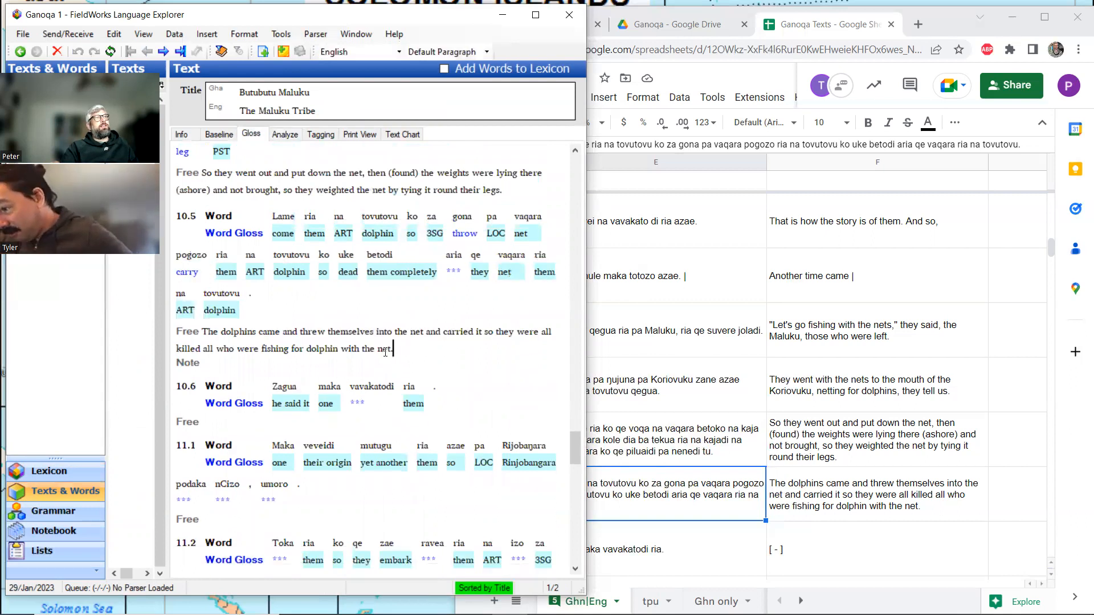
pyautogui.click(453, 271)
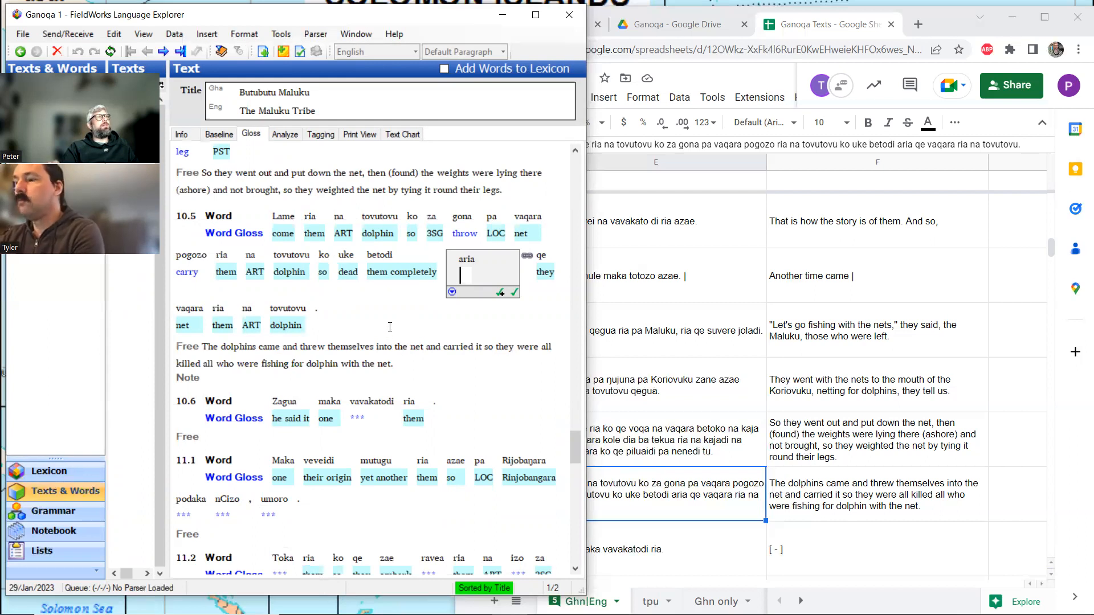
pyautogui.click(279, 134)
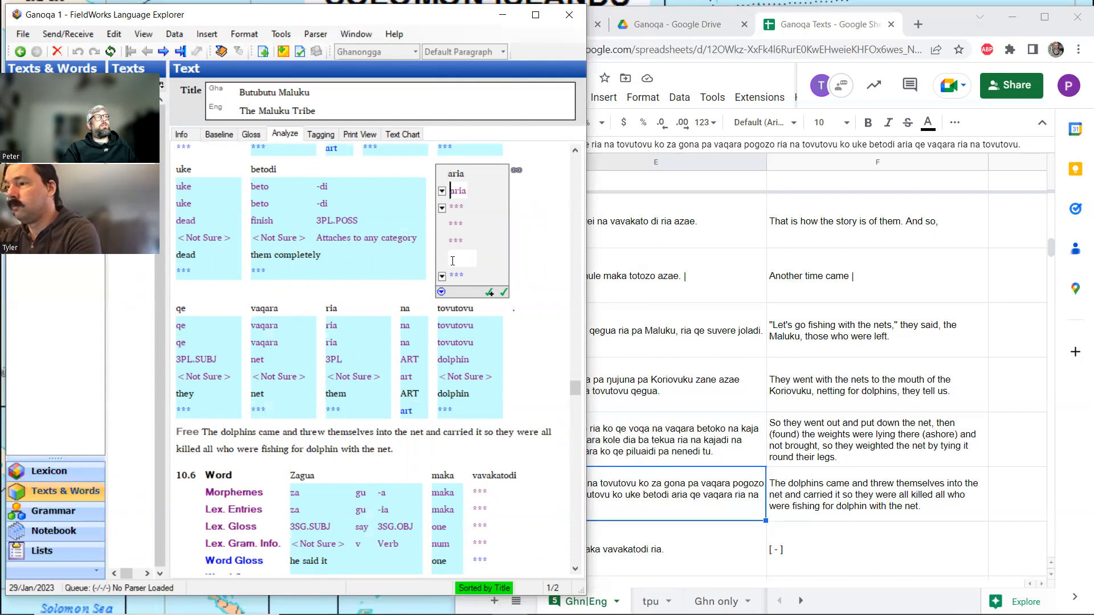
pyautogui.click(453, 260)
pyautogui.write('th')
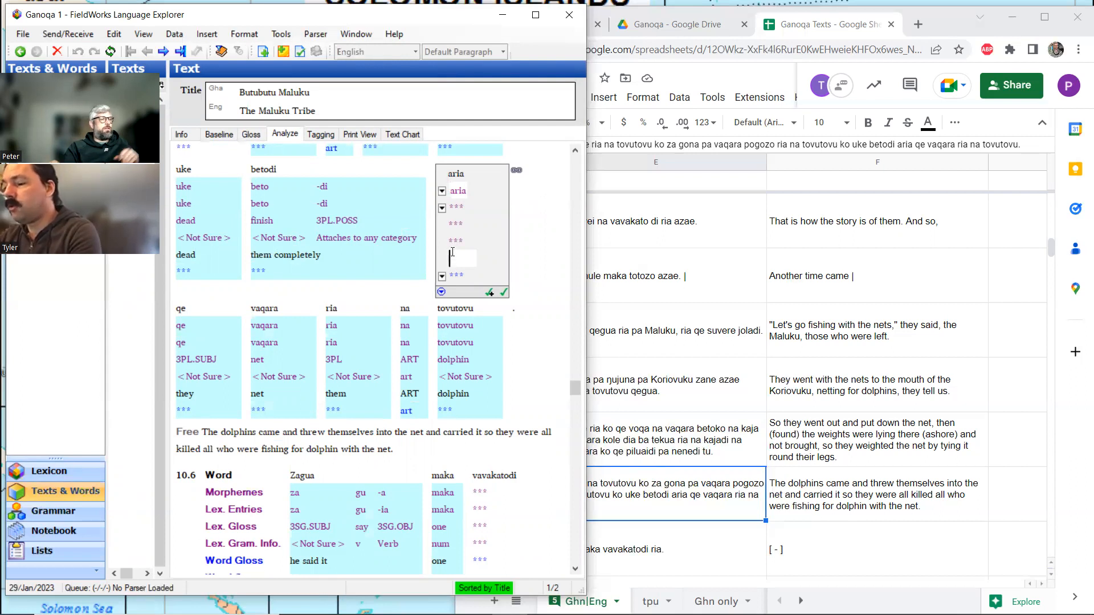
pyautogui.write('ose.which')
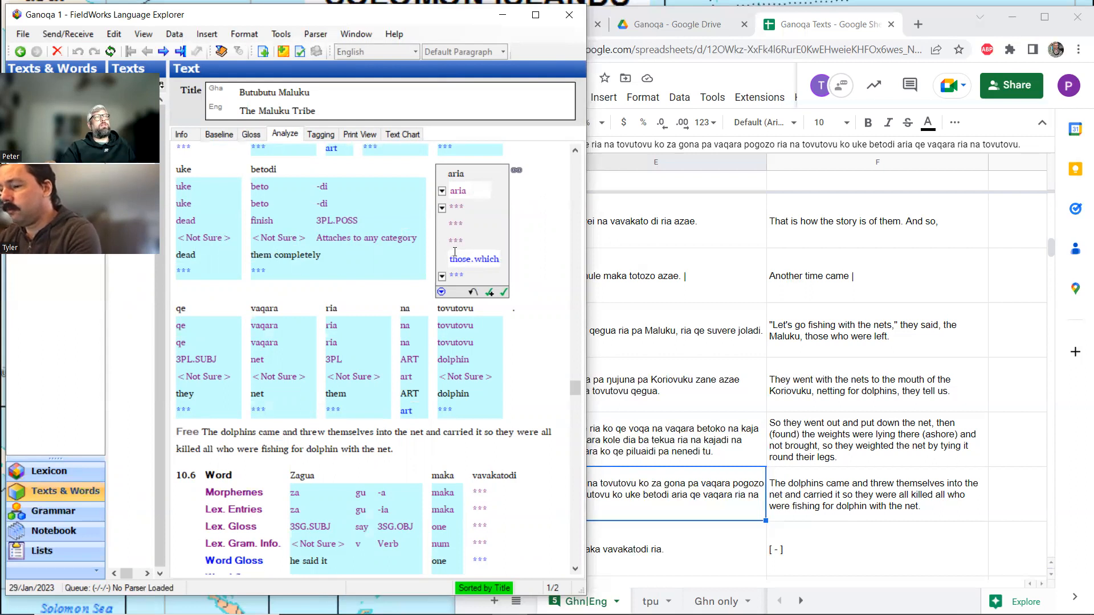
pyautogui.click(222, 135)
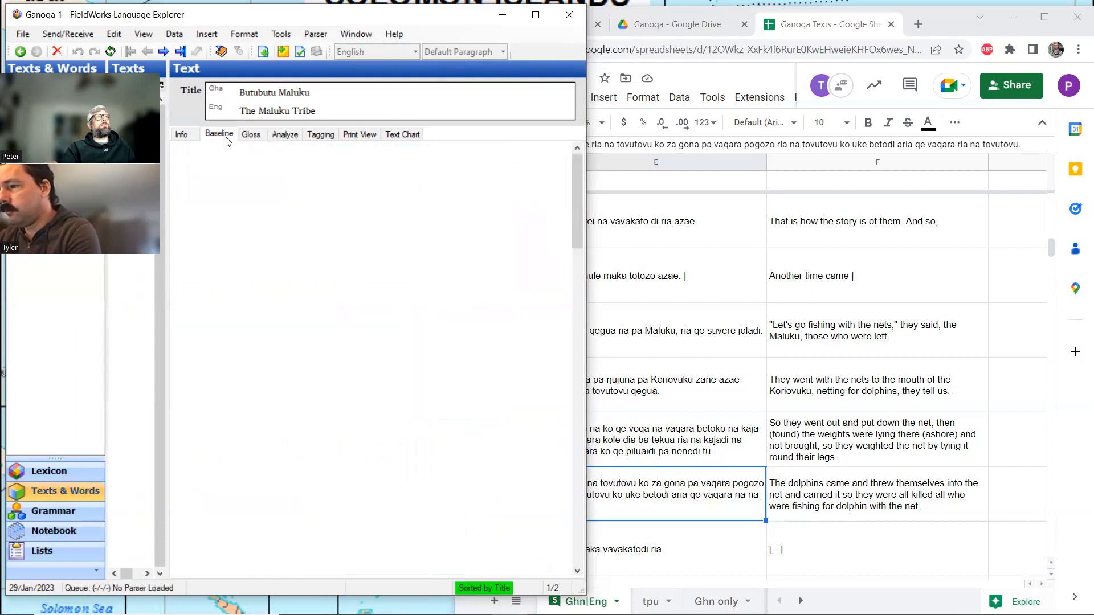
pyautogui.click(251, 135)
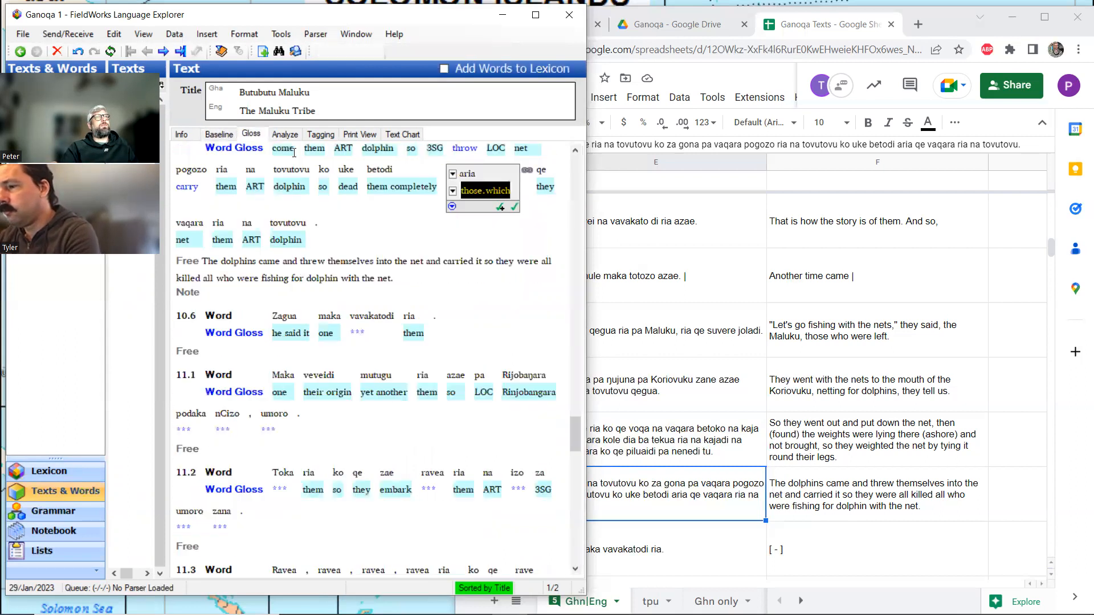
pyautogui.click(397, 278)
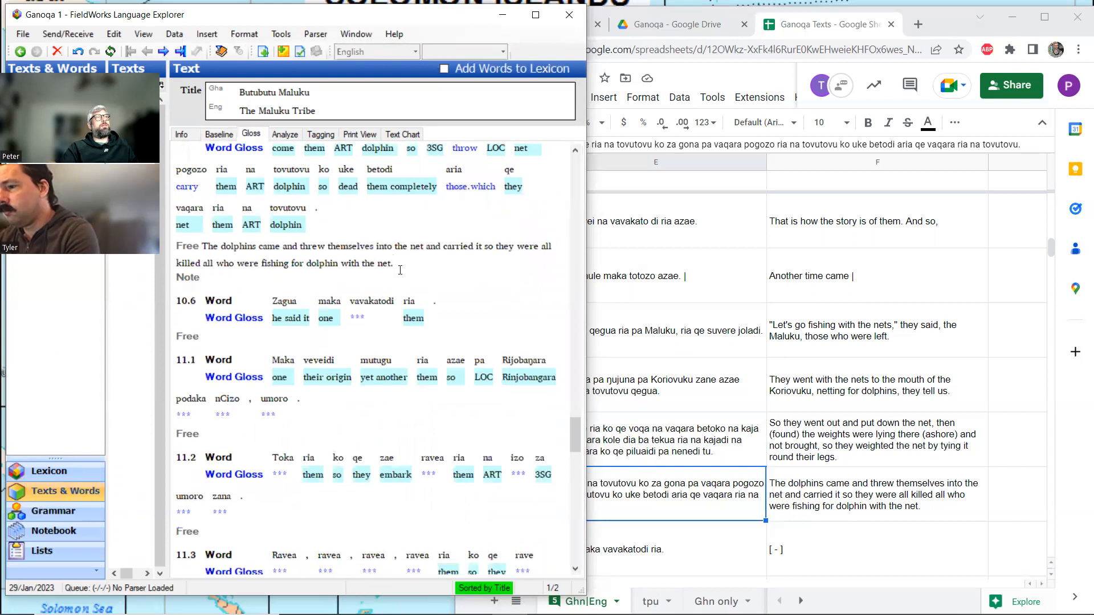
# Switch to the Ganoqa Texts spreadsheet and look up the sentence "Zagua maka vavakatodi ria." with the lines around it.
pyautogui.scroll(-3, 372, 255)
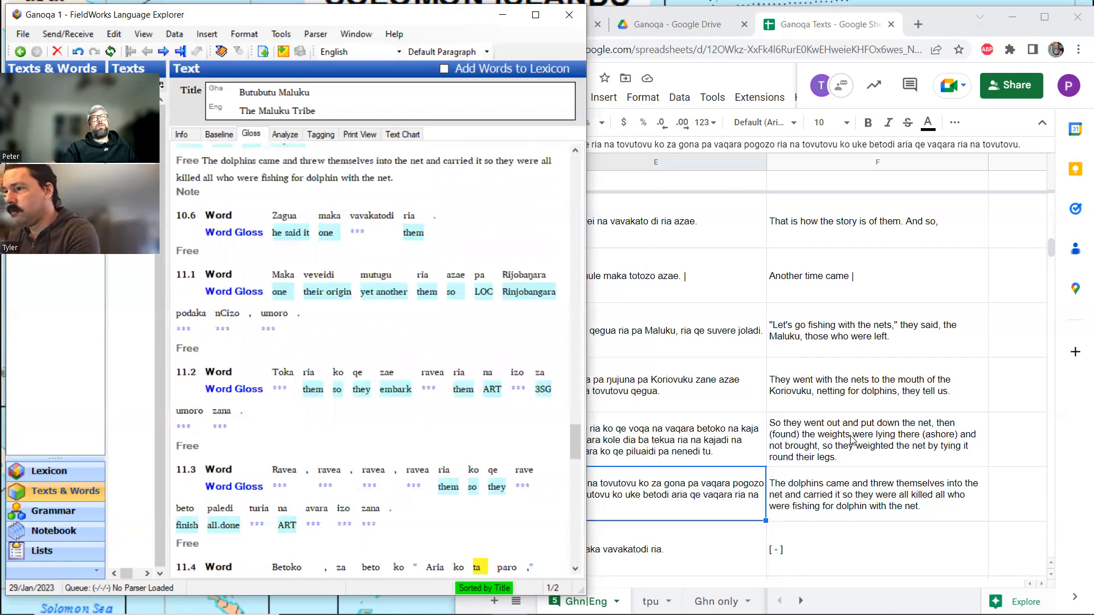
pyautogui.click(739, 529)
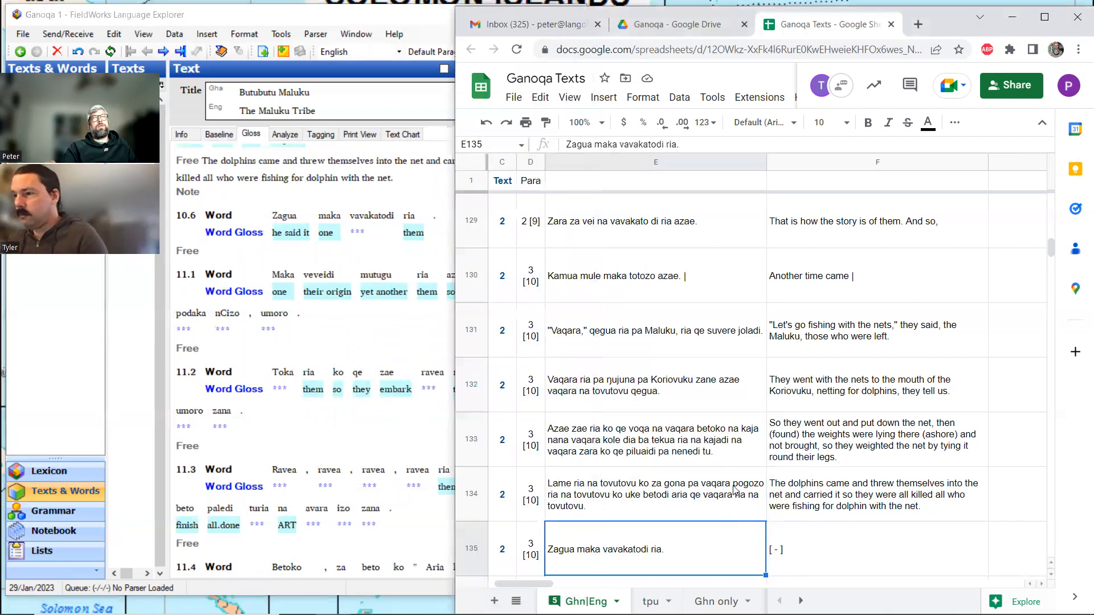
pyautogui.scroll(-2, 735, 491)
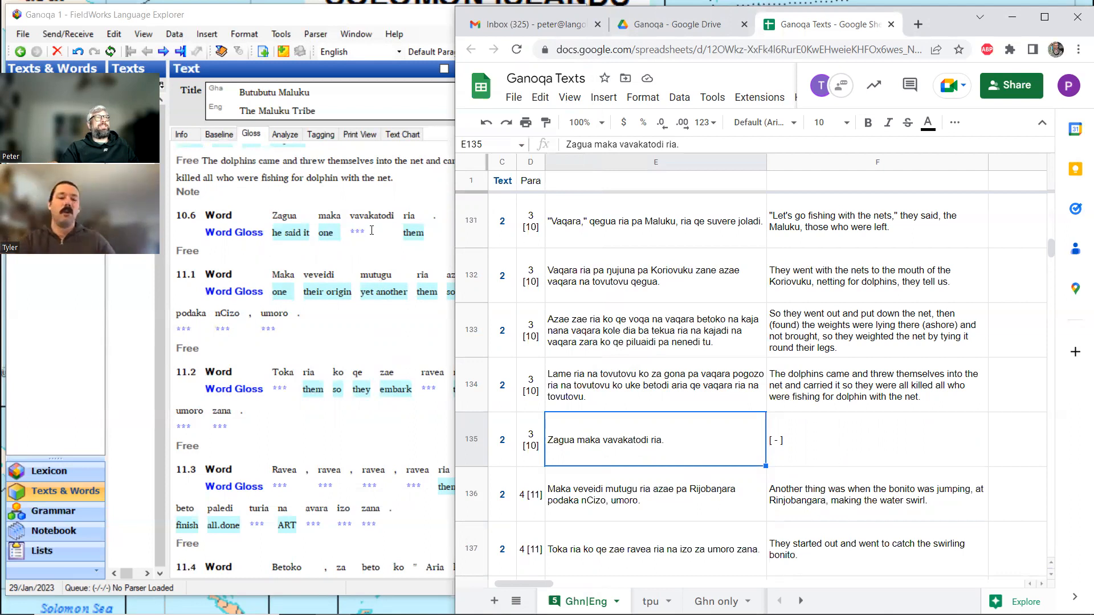
# Switch back to FieldWorks and split vavakatodi in line 10.6 into the morphemes vavakato and -di.
pyautogui.click(357, 233)
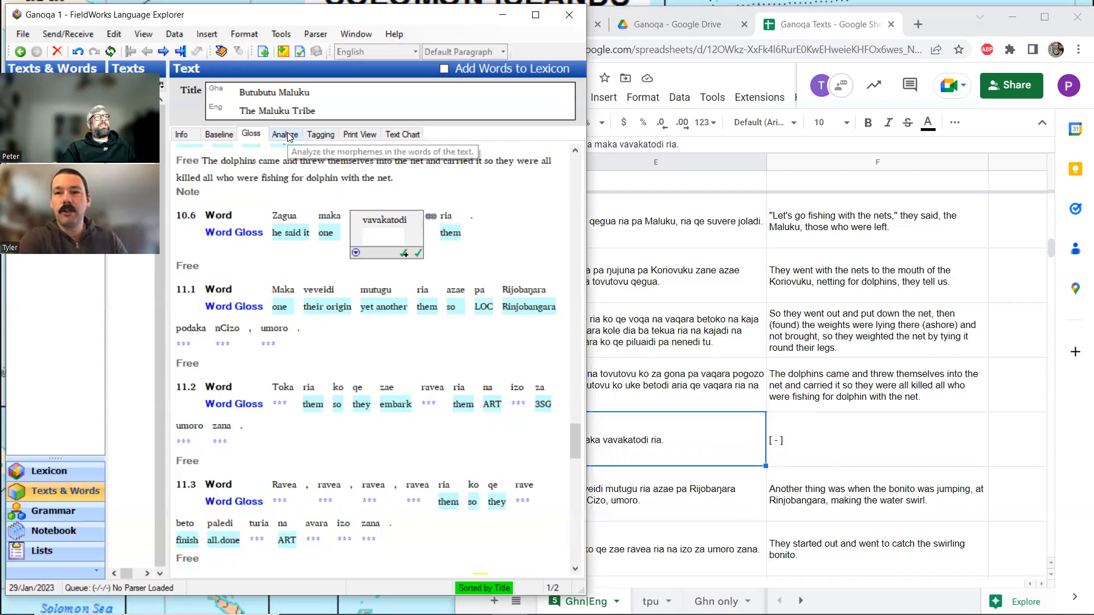
pyautogui.click(286, 135)
pyautogui.click(523, 191)
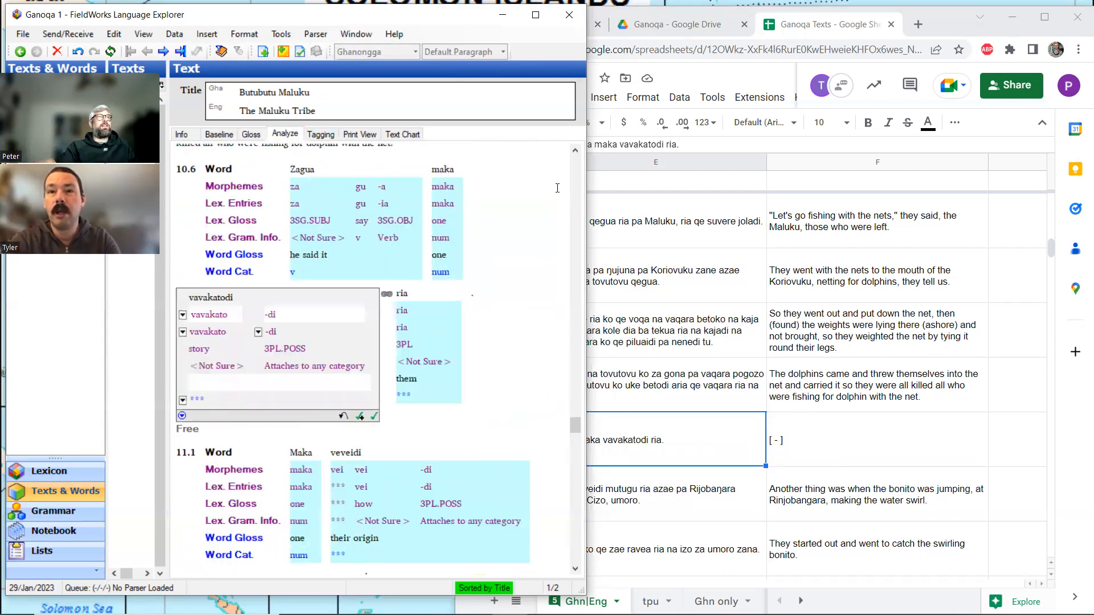
# Give vavakatodi in line 10.6 the word gloss "stories" in the gloss view.
pyautogui.click(257, 137)
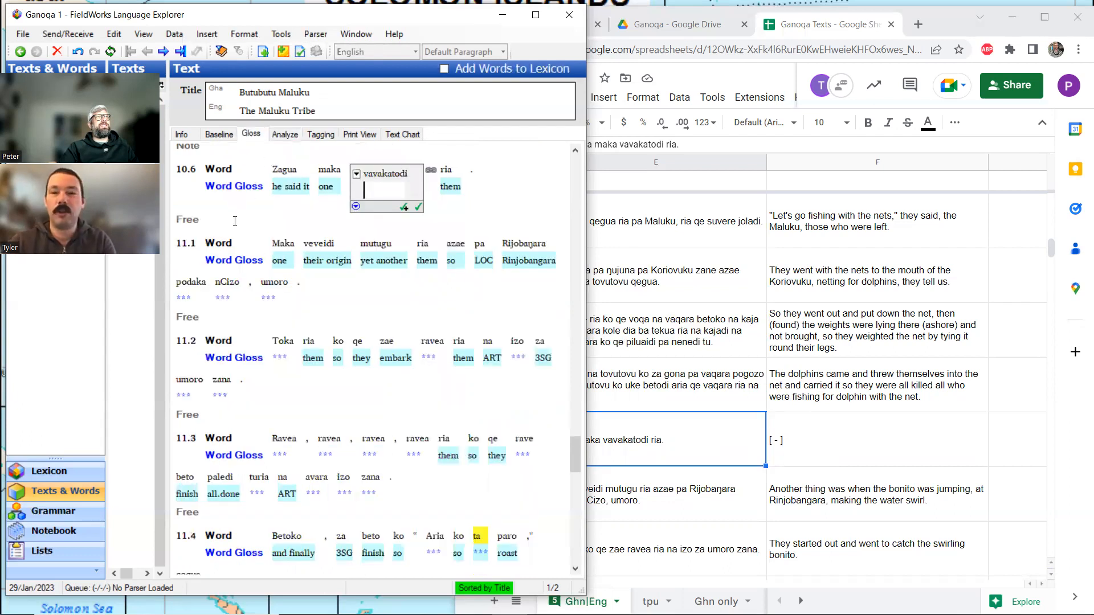
pyautogui.scroll(3, 250, 221)
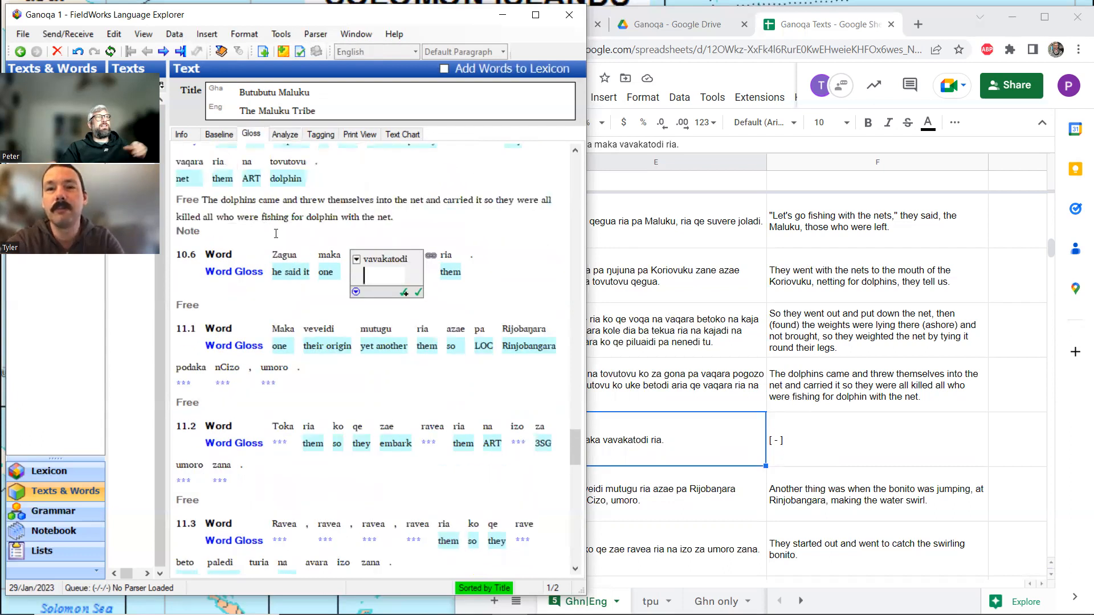
pyautogui.write('stroies')
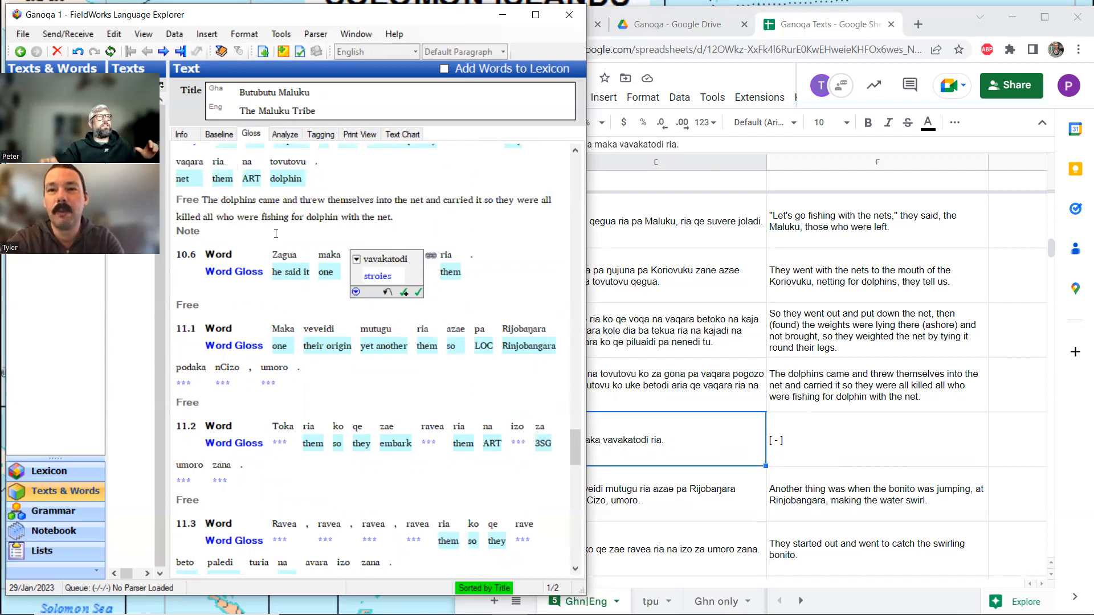
pyautogui.click(233, 305)
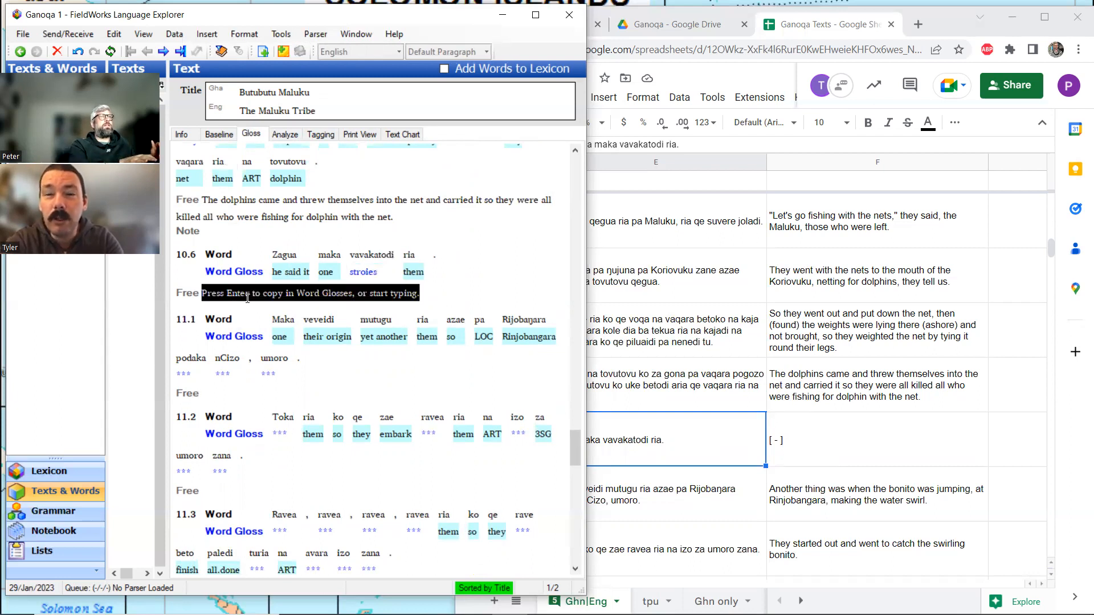
pyautogui.click(370, 272)
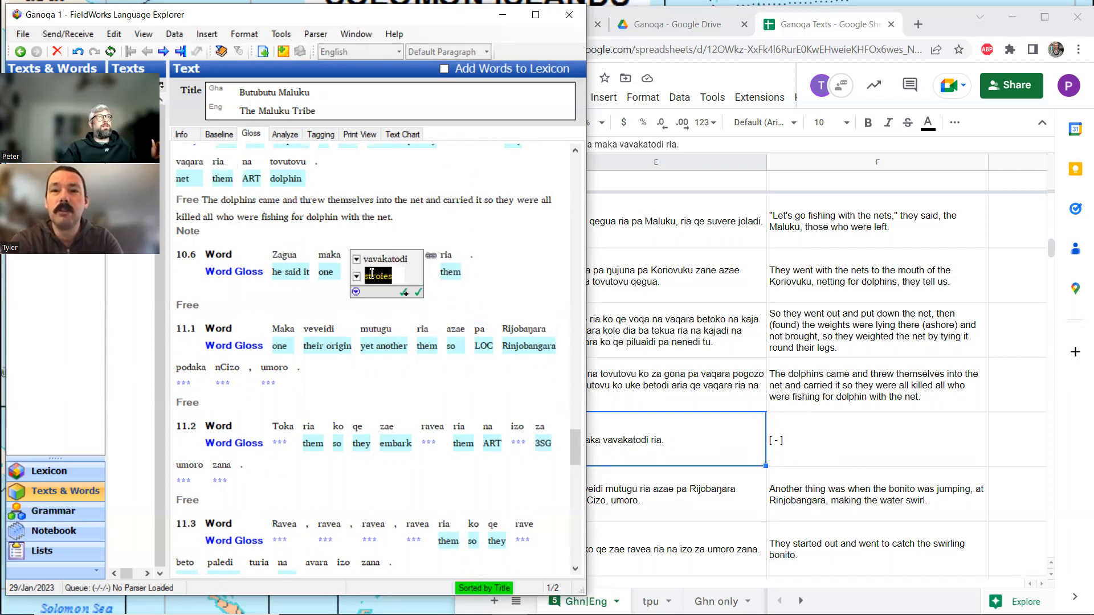
pyautogui.click(380, 274)
pyautogui.press('BackSpace')
pyautogui.press('BackSpace')
pyautogui.write('or')
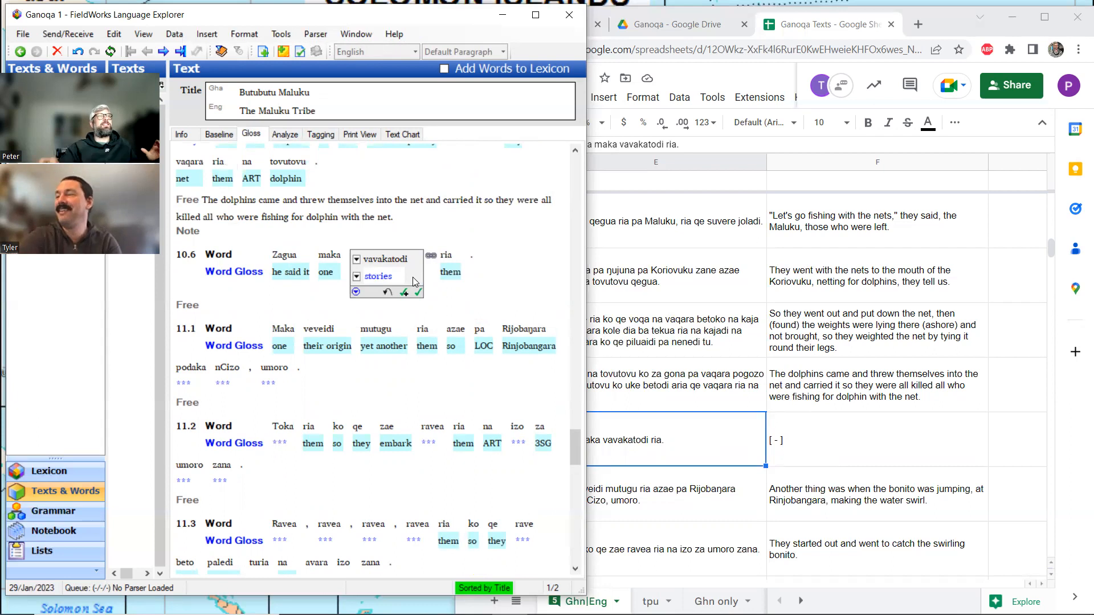
pyautogui.hotkey('shift', 'Tab')
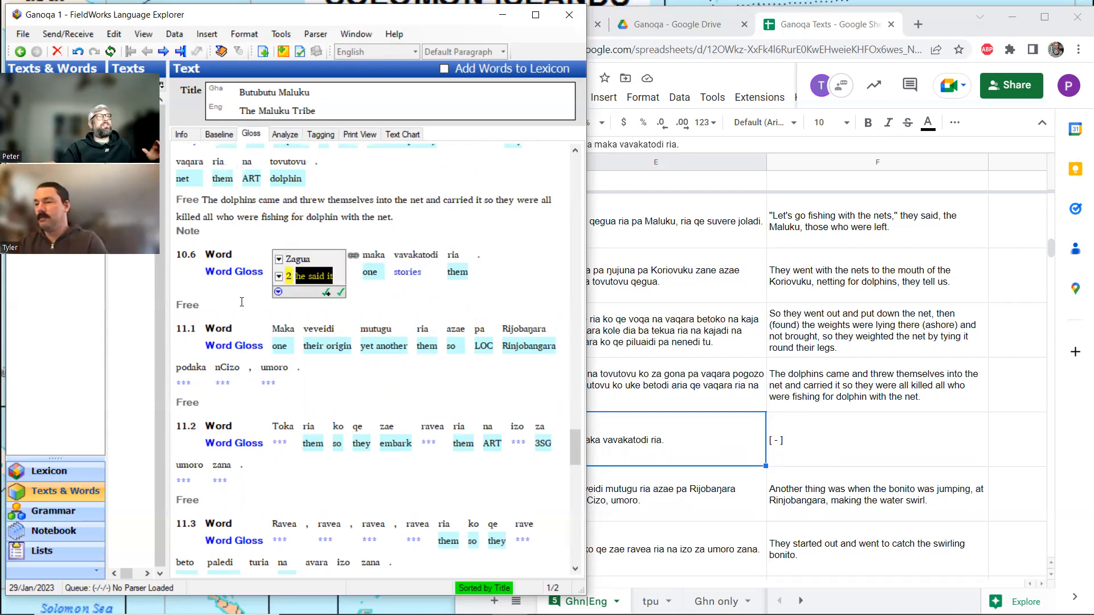
# Begin the free translation of line 10.6 with an opening bracket and the draft "That was one of their stories, he said".
pyautogui.click(241, 302)
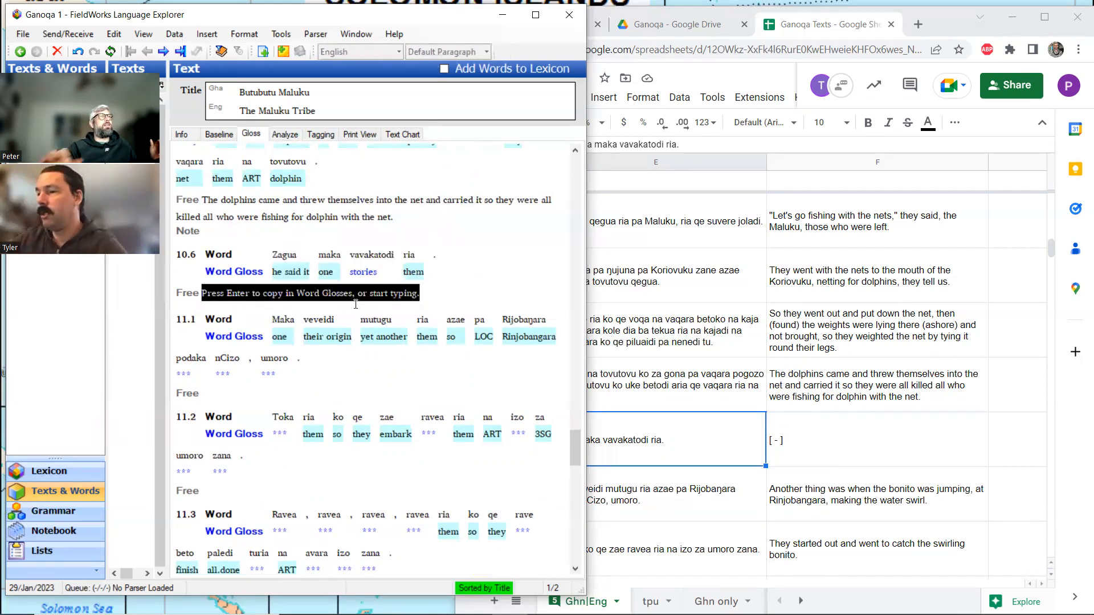
pyautogui.write('that w')
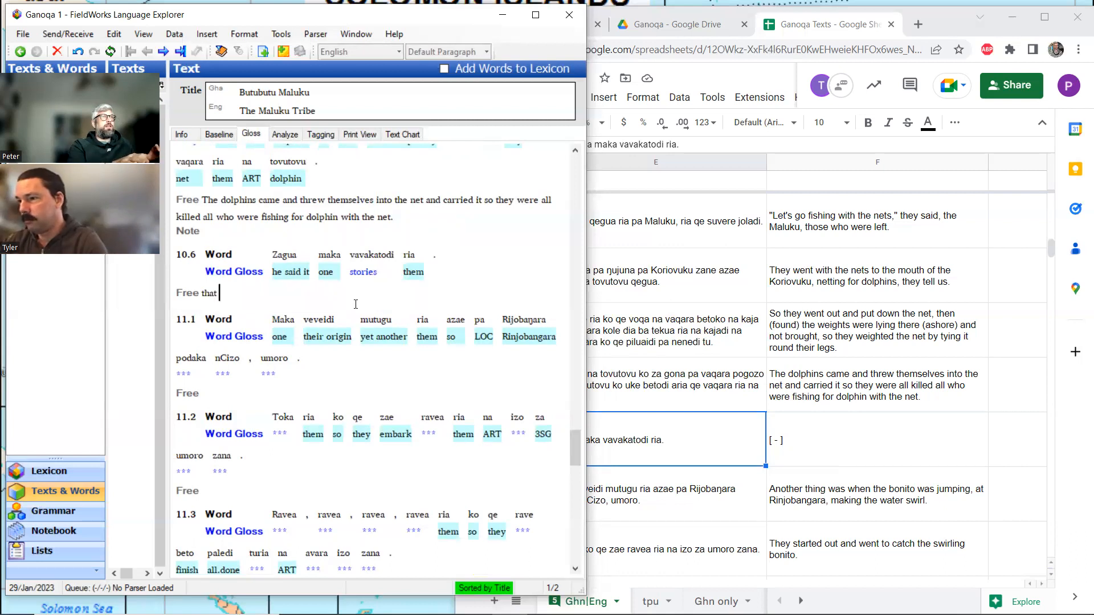
pyautogui.press('BackSpace')
pyautogui.press('BackSpace')
pyautogui.press('BackSpace')
pyautogui.press('BackSpace')
pyautogui.press('BackSpace')
pyautogui.press('BackSpace')
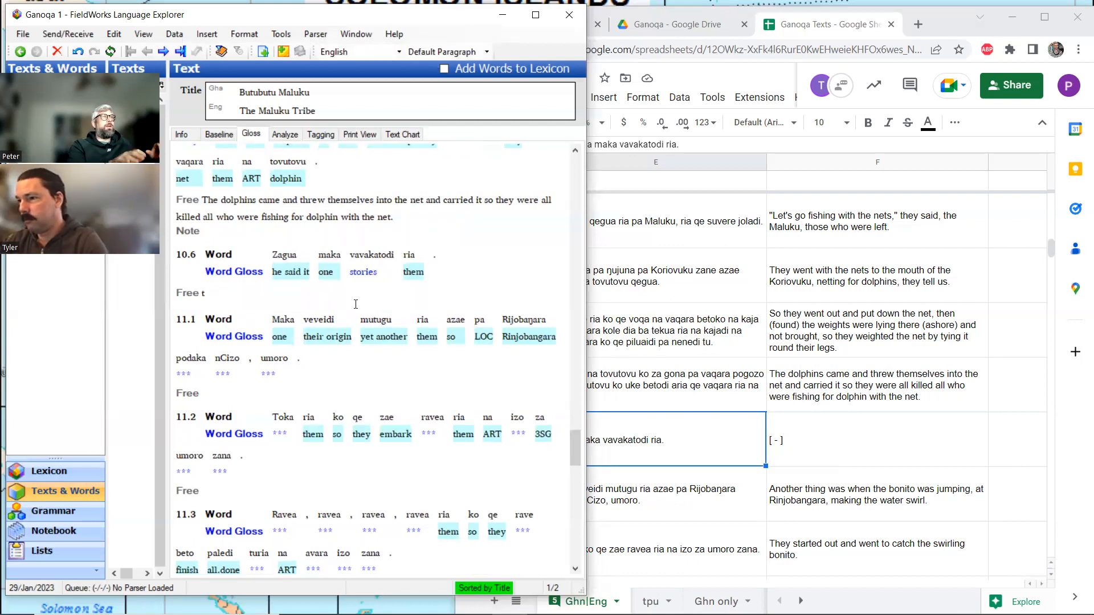
pyautogui.write('[That was one of th')
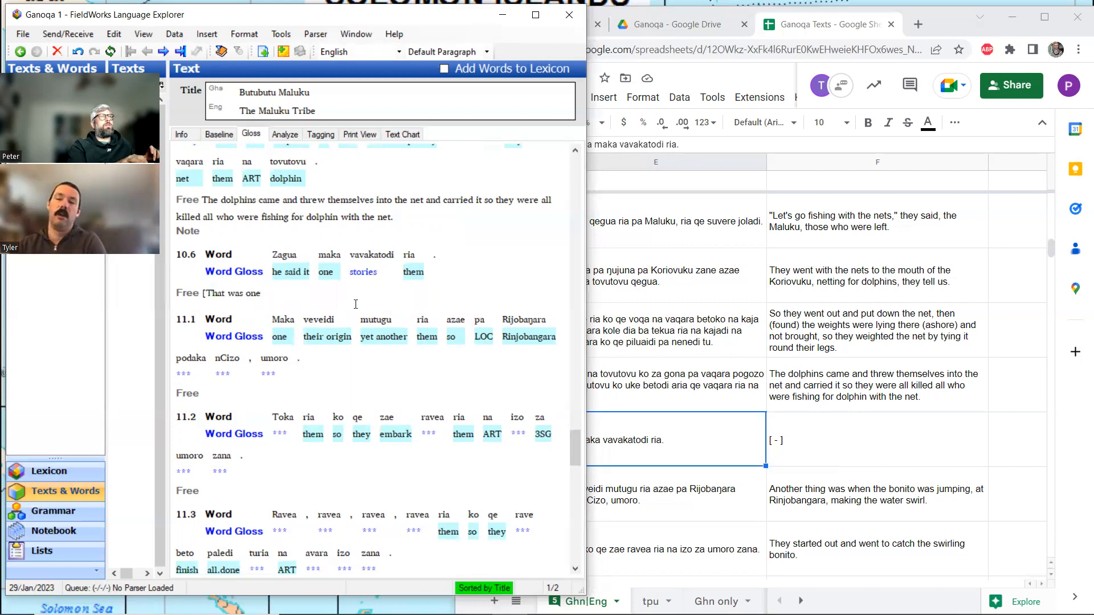
pyautogui.write('eir')
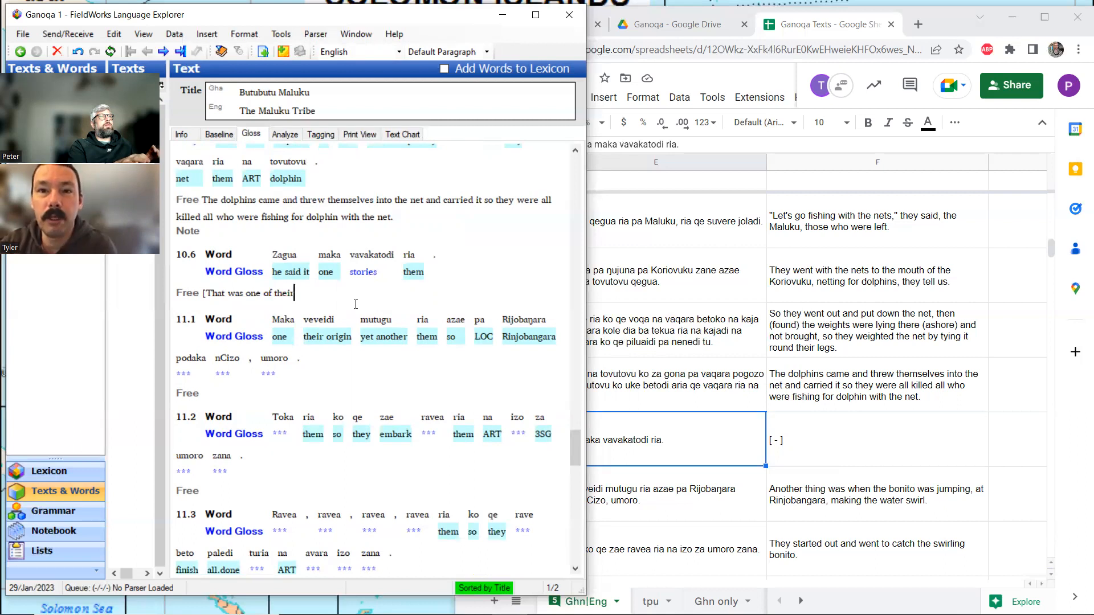
pyautogui.write(' stories, h')
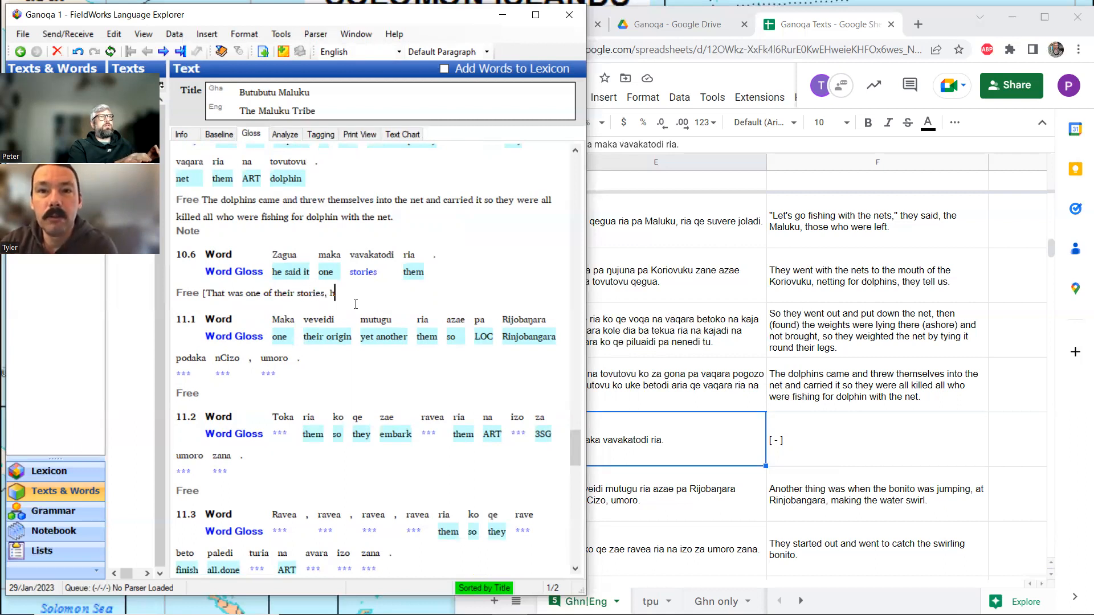
pyautogui.write('e said')
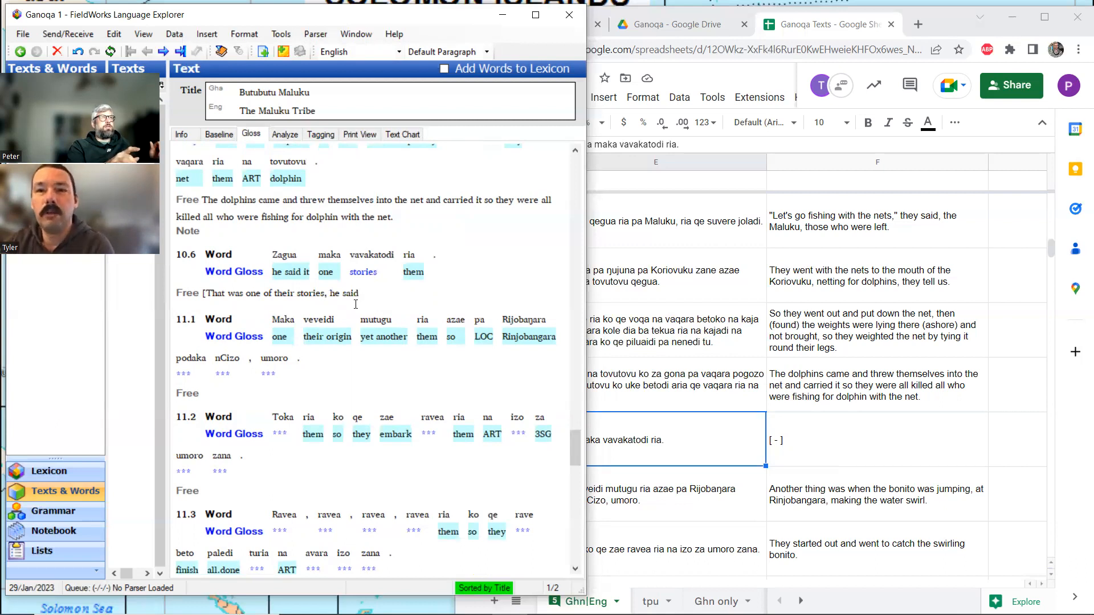
# Try rewording the free translation of line 10.6 as "He said it, one of their" and clear the text back to the opening bracket.
pyautogui.press('BackSpace')
pyautogui.press('BackSpace')
pyautogui.press('BackSpace')
pyautogui.press('BackSpace')
pyautogui.press('BackSpace')
pyautogui.press('BackSpace')
pyautogui.press('BackSpace')
pyautogui.press('BackSpace')
pyautogui.press('BackSpace')
pyautogui.press('BackSpace')
pyautogui.press('BackSpace')
pyautogui.press('BackSpace')
pyautogui.press('BackSpace')
pyautogui.press('BackSpace')
pyautogui.press('BackSpace')
pyautogui.press('BackSpace')
pyautogui.press('BackSpace')
pyautogui.press('BackSpace')
pyautogui.press('BackSpace')
pyautogui.press('BackSpace')
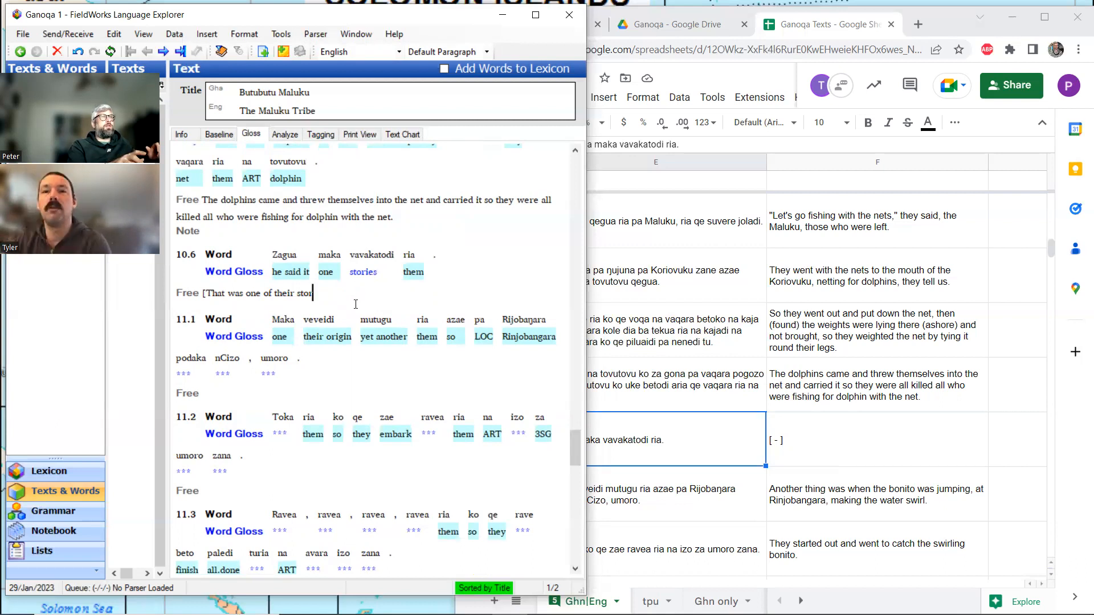
pyautogui.press('BackSpace')
pyautogui.press('BackSpace')
pyautogui.press('BackSpace')
pyautogui.press('BackSpace')
pyautogui.press('BackSpace')
pyautogui.press('BackSpace')
pyautogui.press('BackSpace')
pyautogui.press('BackSpace')
pyautogui.press('BackSpace')
pyautogui.press('BackSpace')
pyautogui.press('BackSpace')
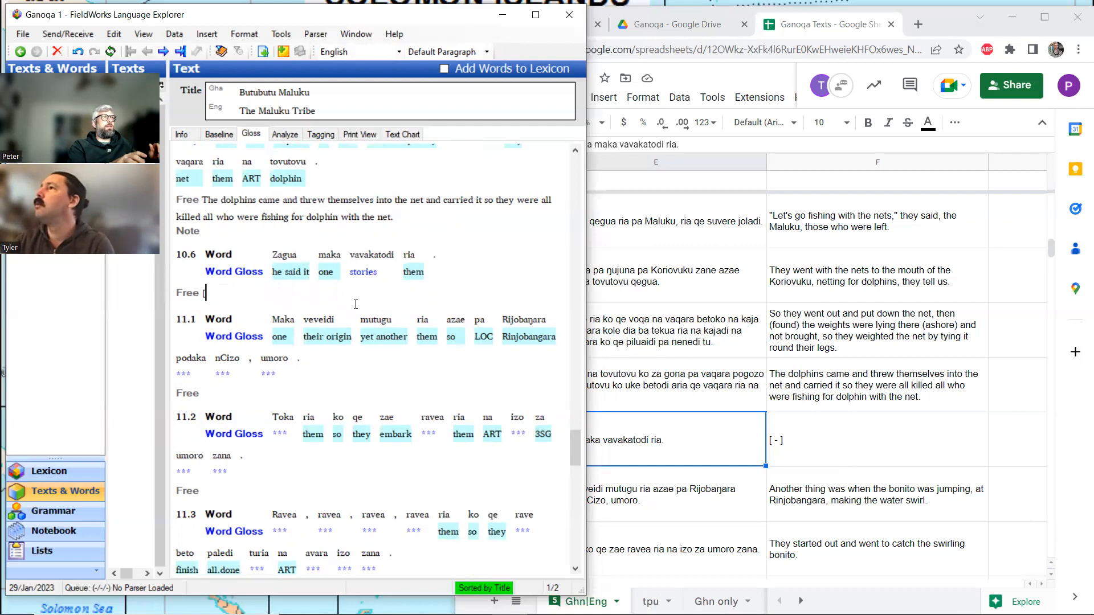
pyautogui.write('He said i')
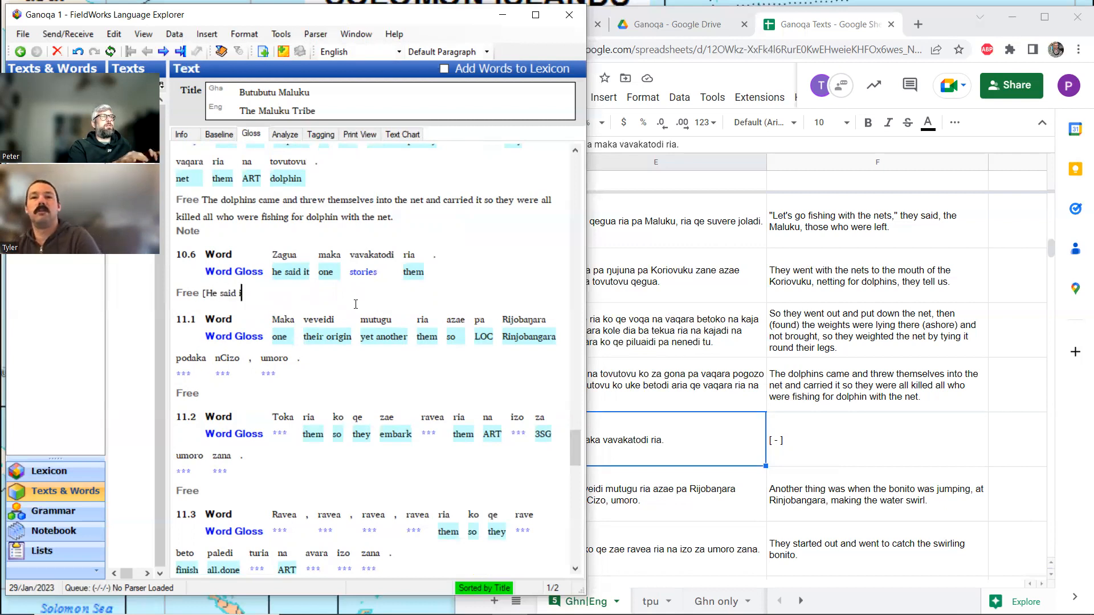
pyautogui.write('t, on')
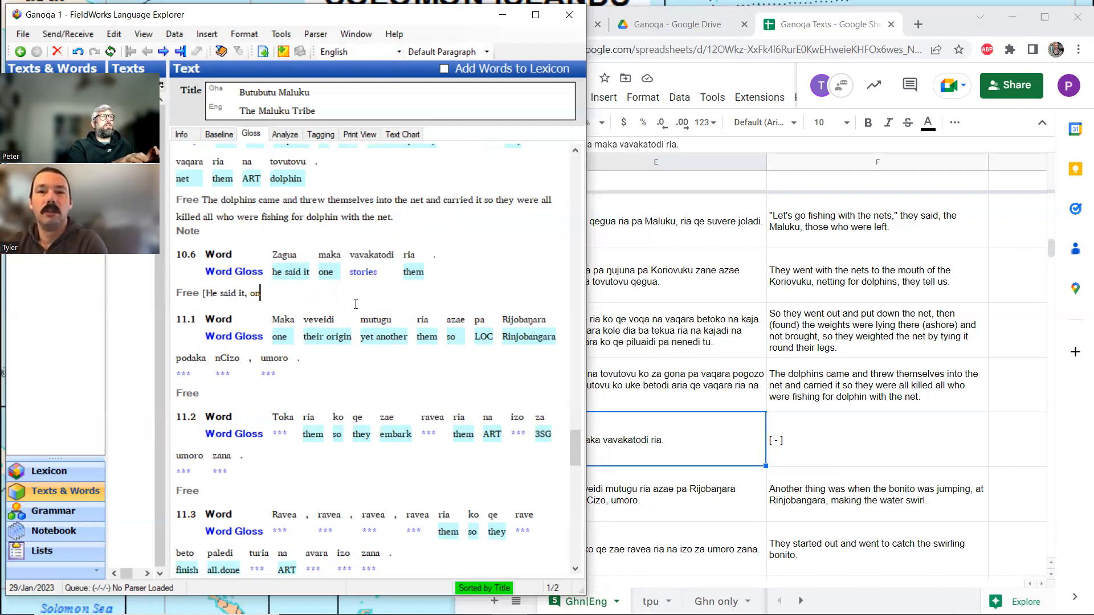
pyautogui.write('e of their s')
pyautogui.press('BackSpace')
pyautogui.press('BackSpace')
pyautogui.press('BackSpace')
pyautogui.press('BackSpace')
pyautogui.press('BackSpace')
pyautogui.press('BackSpace')
pyautogui.press('BackSpace')
pyautogui.press('BackSpace')
pyautogui.press('BackSpace')
pyautogui.press('BackSpace')
pyautogui.press('BackSpace')
pyautogui.press('BackSpace')
pyautogui.press('BackSpace')
pyautogui.press('BackSpace')
pyautogui.press('BackSpace')
pyautogui.press('BackSpace')
pyautogui.press('BackSpace')
pyautogui.press('BackSpace')
pyautogui.press('BackSpace')
pyautogui.press('BackSpace')
pyautogui.press('BackSpace')
pyautogui.press('BackSpace')
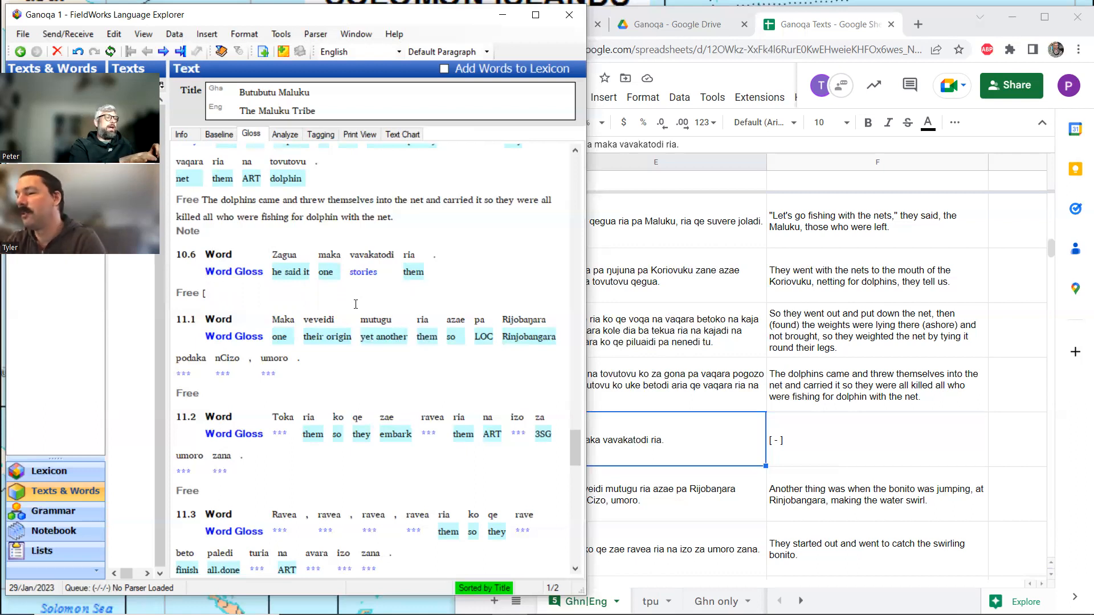
# Complete the free translation of line 10.6 as "[That was one of their stories, he said]" and open the free translation of line 11.1.
pyautogui.write('That was one of their strories, he said]')
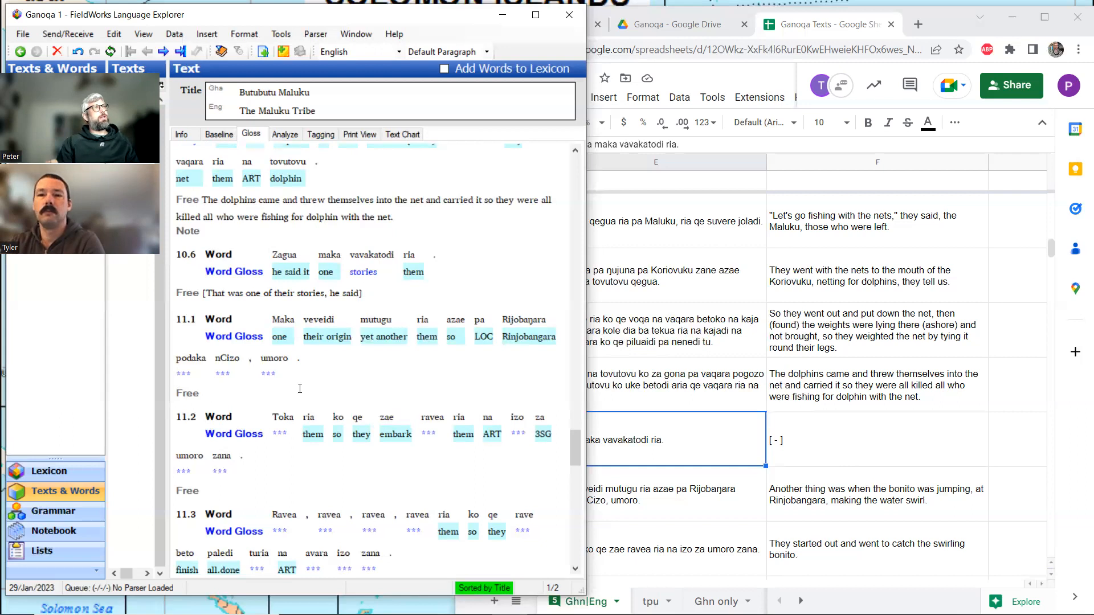
pyautogui.click(219, 392)
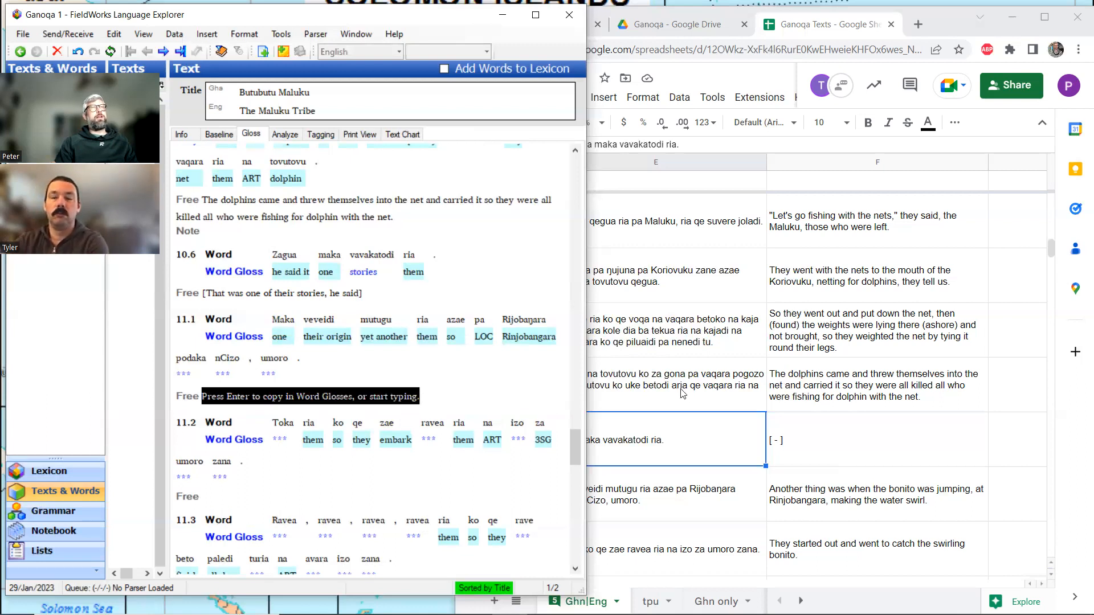
# Copy the English translation of line 11.1 from the Ganoqa Texts spreadsheet and return to that line's free translation in FieldWorks.
pyautogui.click(871, 480)
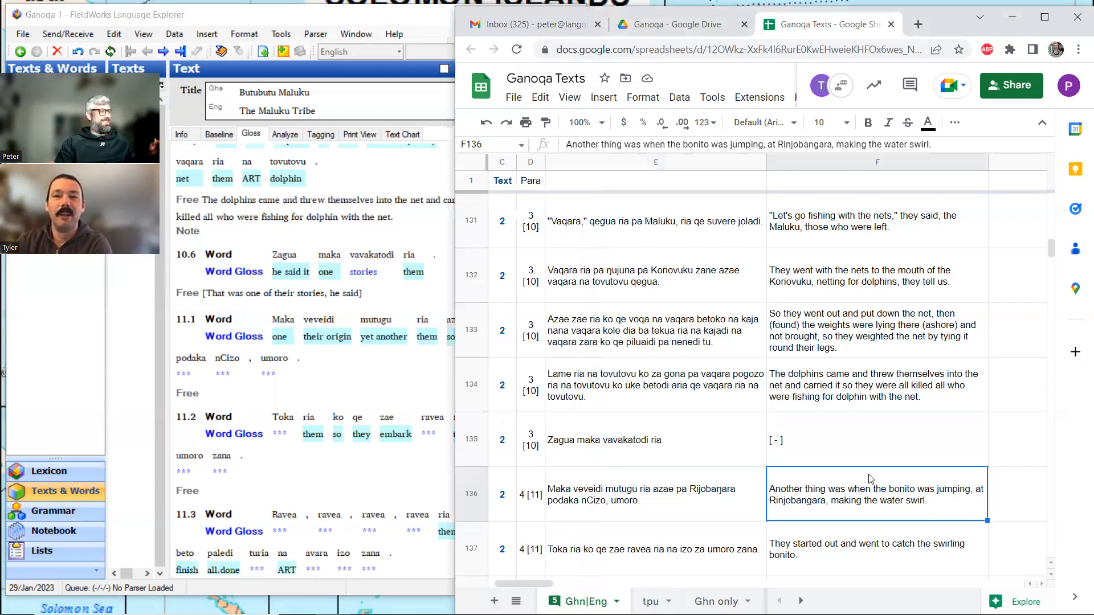
pyautogui.hotkey('ctrl', 'c')
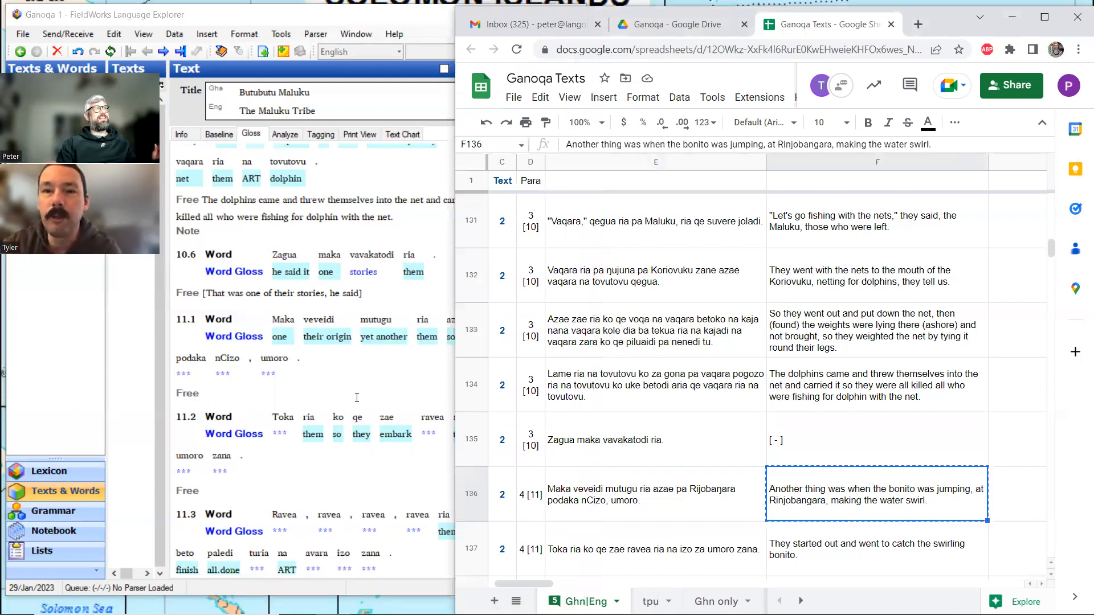
pyautogui.click(356, 398)
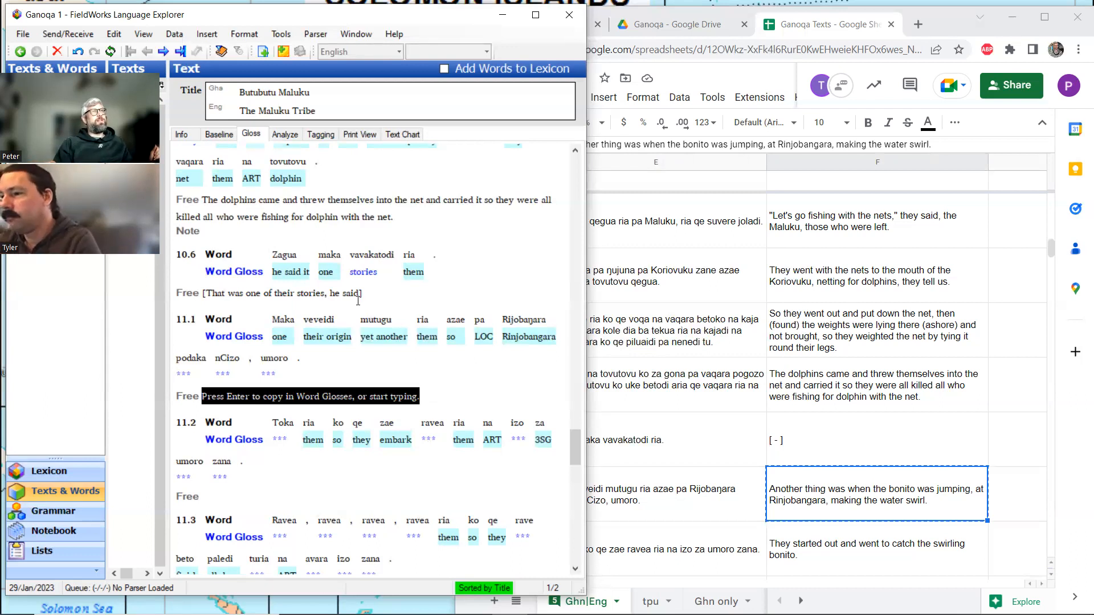
# Shorten the free translation of line 10.6 to "[That was one of their stories]" and paste the copied sentence as line 11.1's free translation.
pyautogui.click(358, 296)
pyautogui.press('BackSpace')
pyautogui.press('BackSpace')
pyautogui.press('BackSpace')
pyautogui.press('BackSpace')
pyautogui.press('BackSpace')
pyautogui.press('BackSpace')
pyautogui.press('BackSpace')
pyautogui.press('BackSpace')
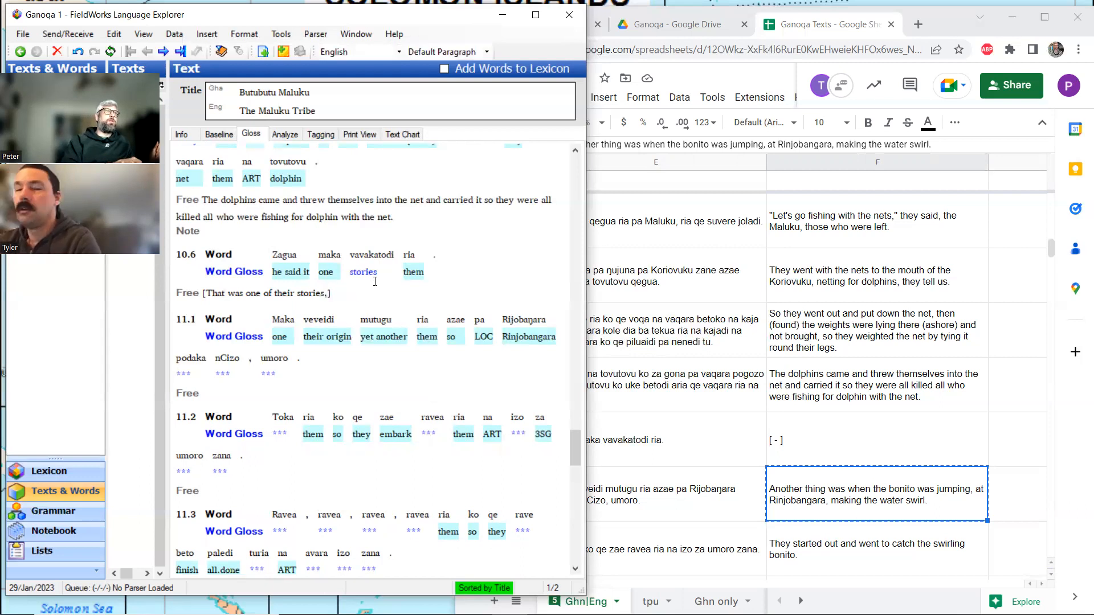
pyautogui.press('BackSpace')
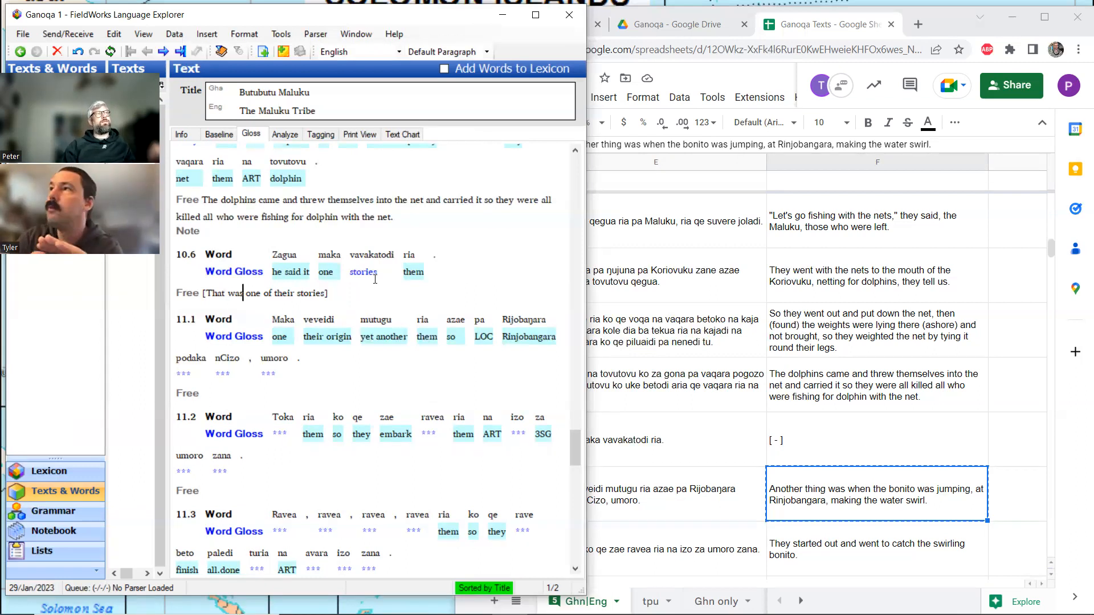
pyautogui.click(210, 391)
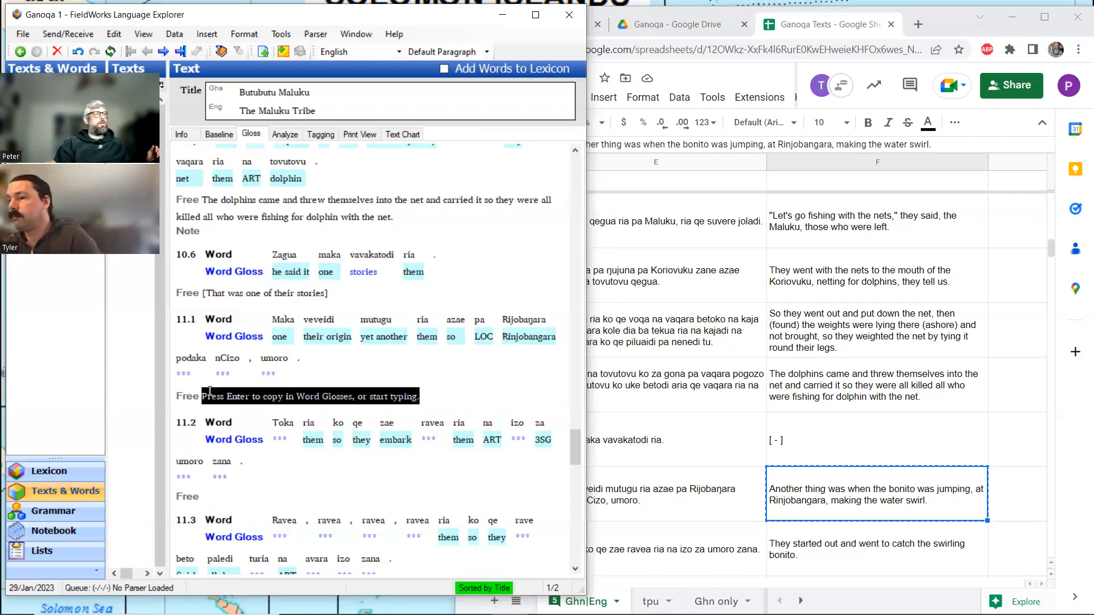
pyautogui.hotkey('ctrl', 'v')
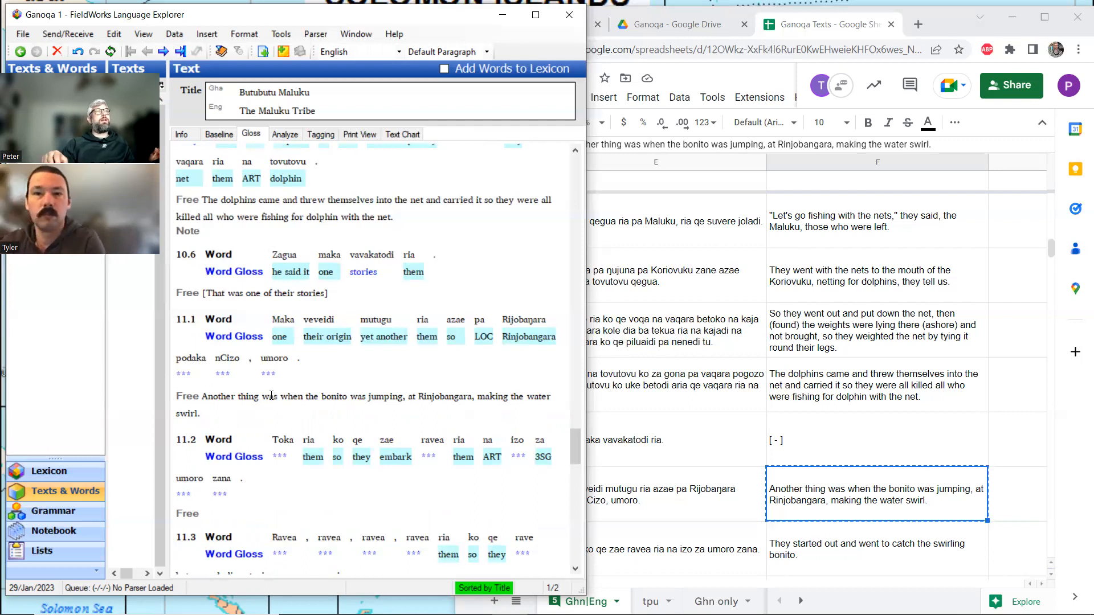
# Search the web for "bonito fish" in a new browser tab and look through the pictures and related questions.
pyautogui.click(917, 24)
pyautogui.write('bonito')
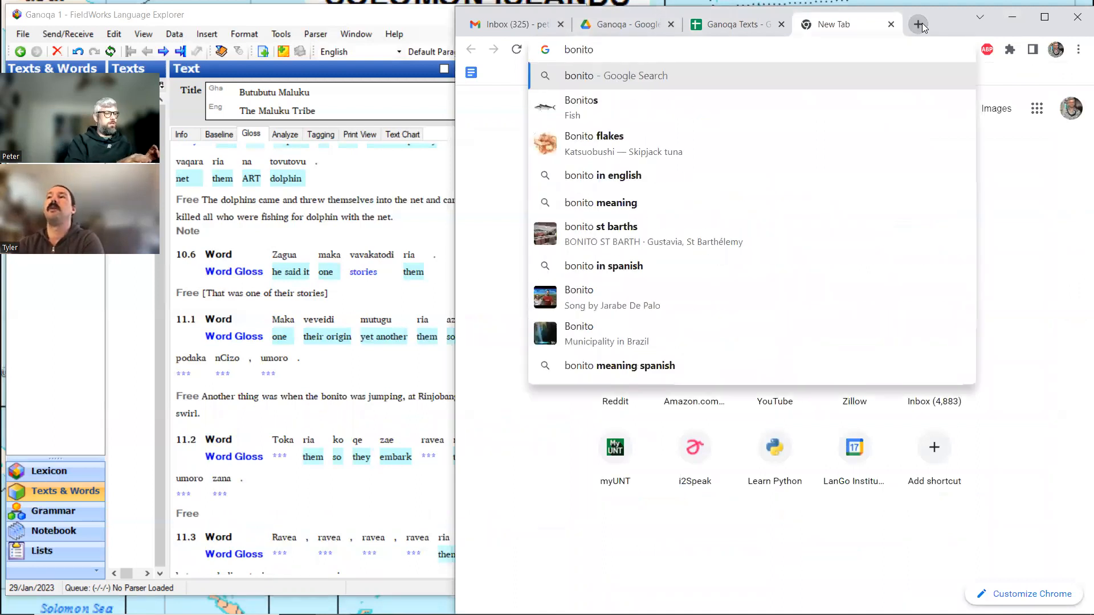
pyautogui.write(' fish')
pyautogui.press('Return')
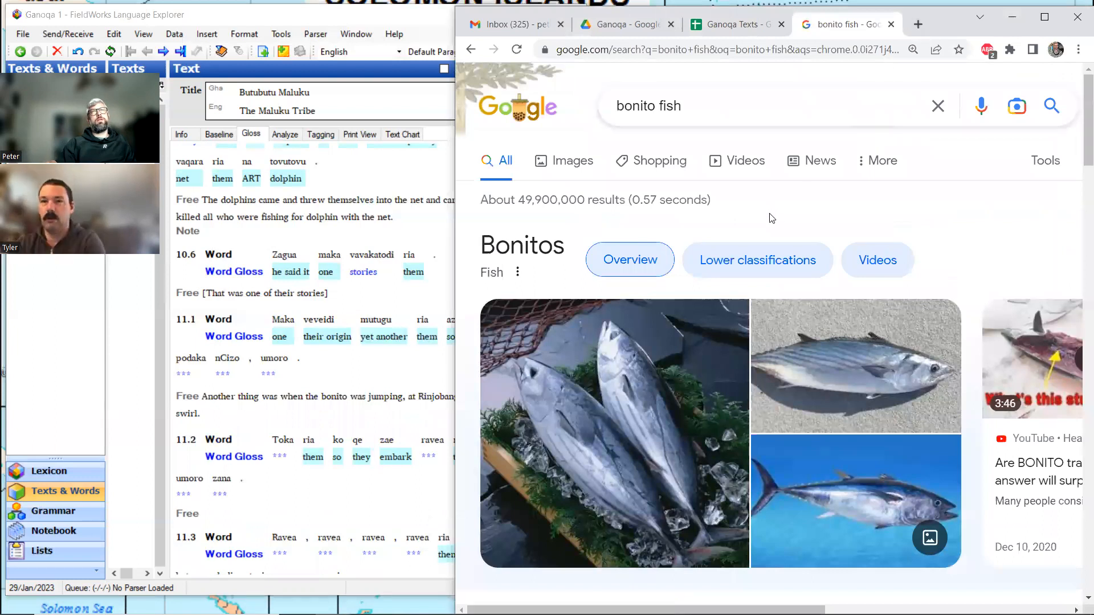
pyautogui.scroll(-1, 771, 216)
pyautogui.scroll(-2, 770, 218)
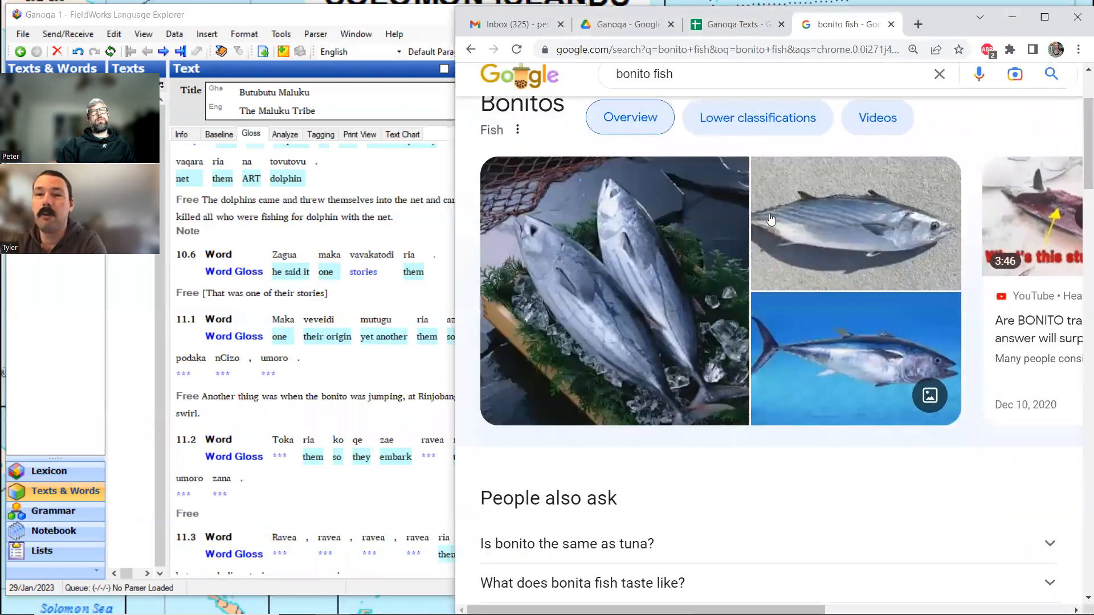
pyautogui.scroll(-1, 771, 218)
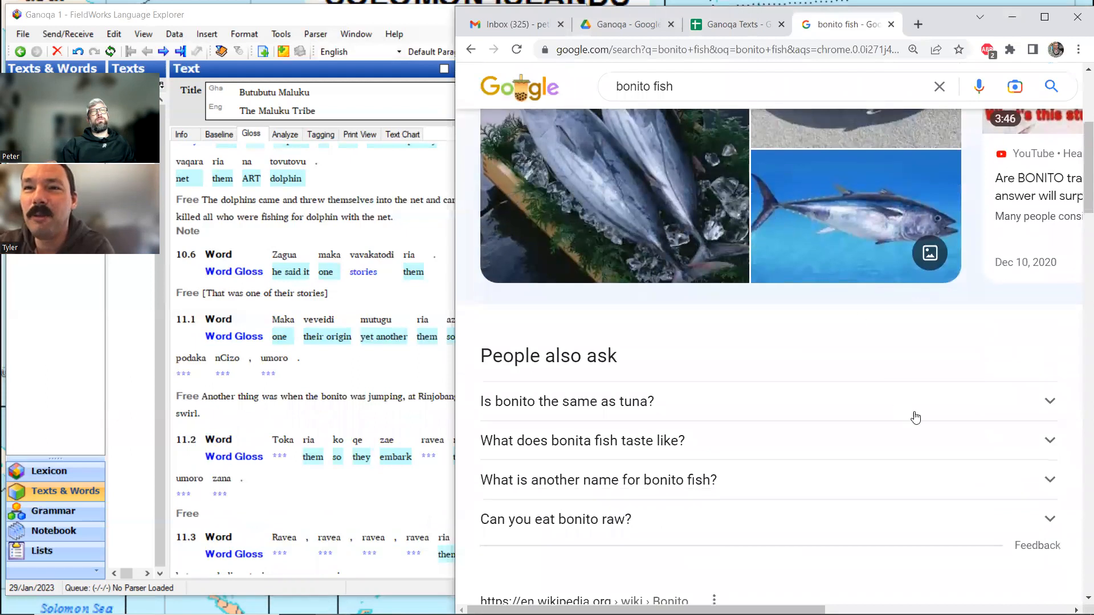
# Read the answer to "Is bonito the same as tuna?", review the bonito pictures and classifications, and close the search tab.
pyautogui.click(1028, 402)
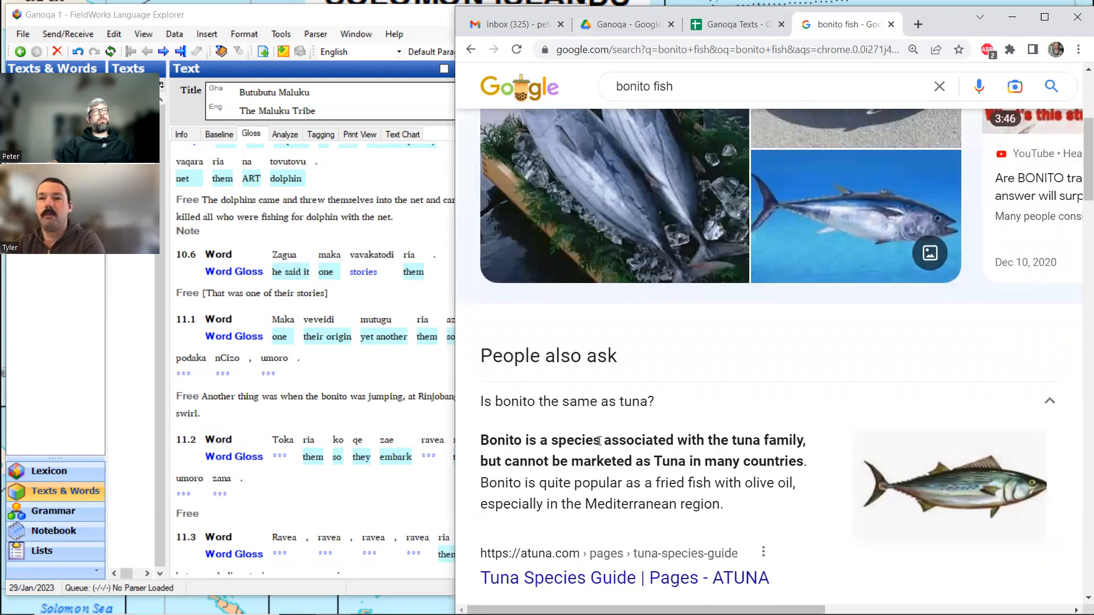
pyautogui.click(1052, 397)
pyautogui.scroll(4, 860, 399)
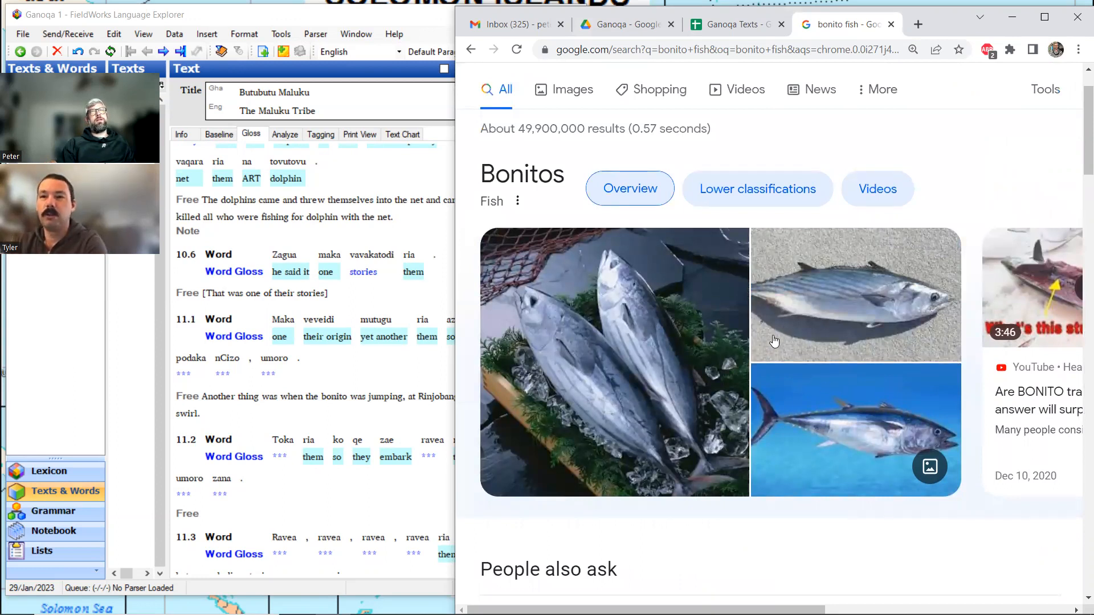
pyautogui.scroll(-1, 785, 330)
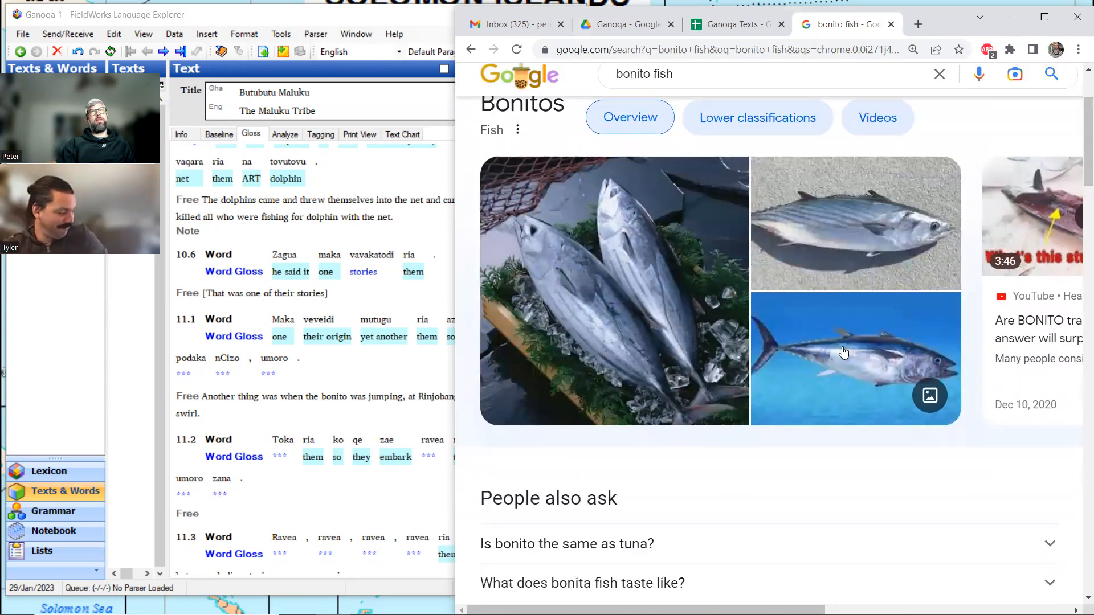
pyautogui.scroll(-9, 835, 349)
pyautogui.scroll(-4, 835, 349)
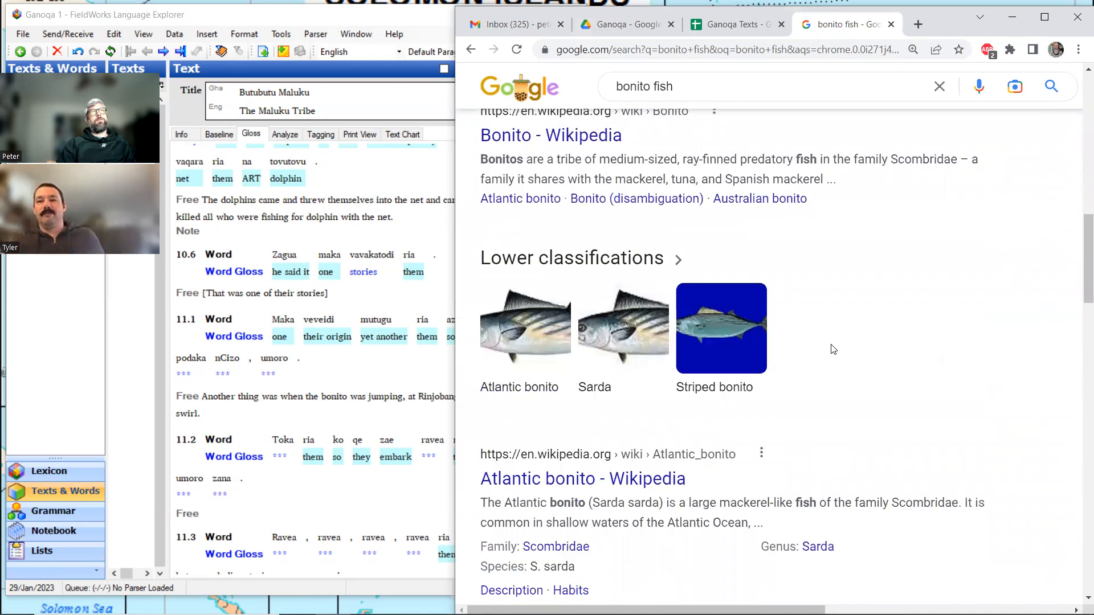
pyautogui.scroll(13, 833, 349)
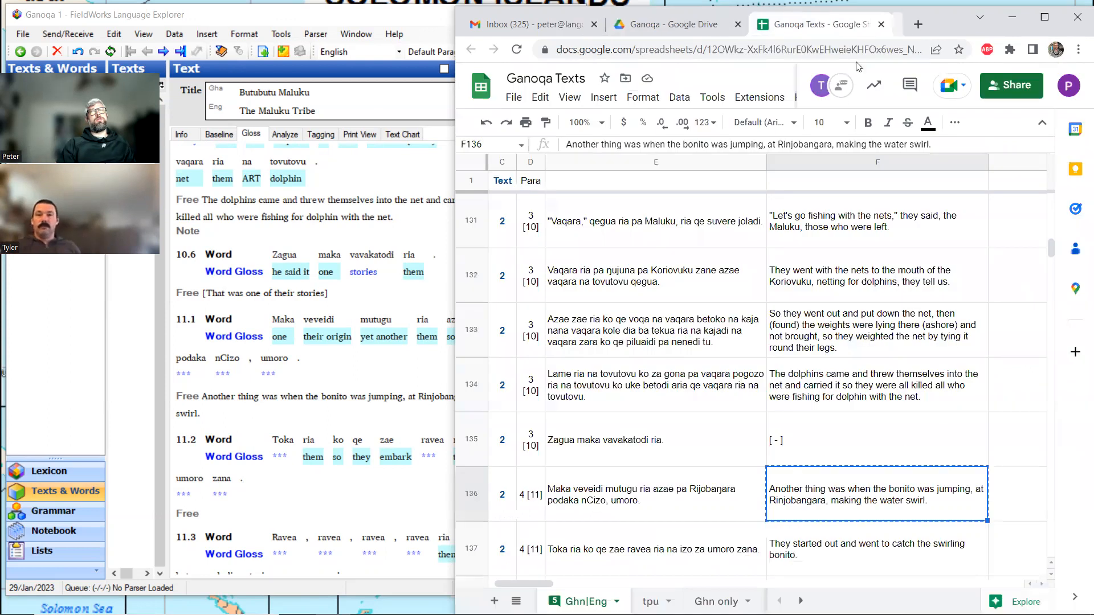
pyautogui.click(891, 24)
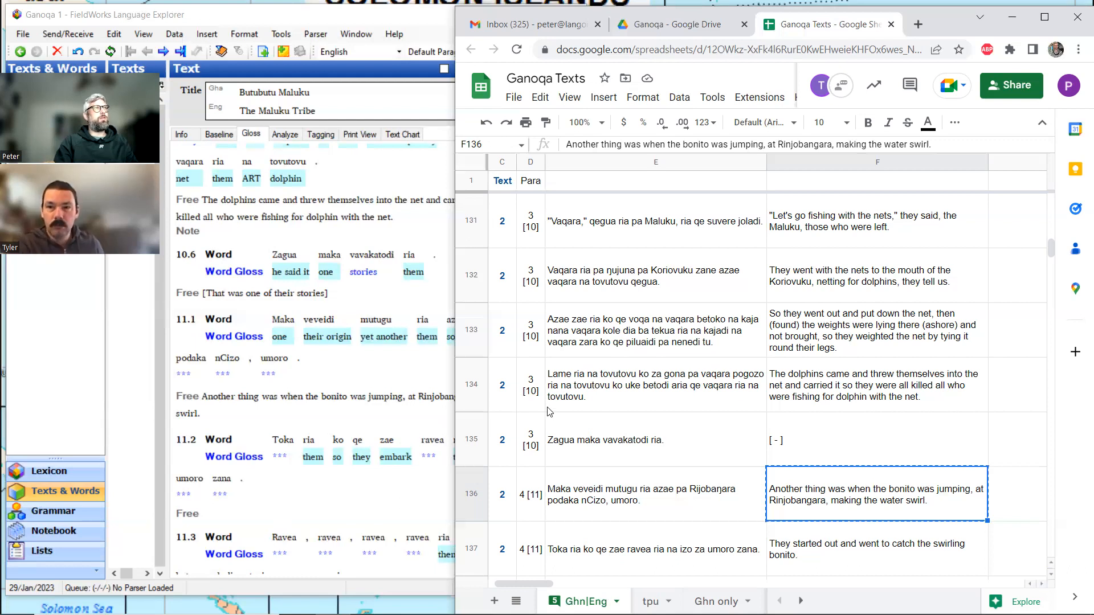
# Break nCizo in line 11.1 into the morphemes nC and izo in the analysis view and return to the gloss view.
pyautogui.click(248, 401)
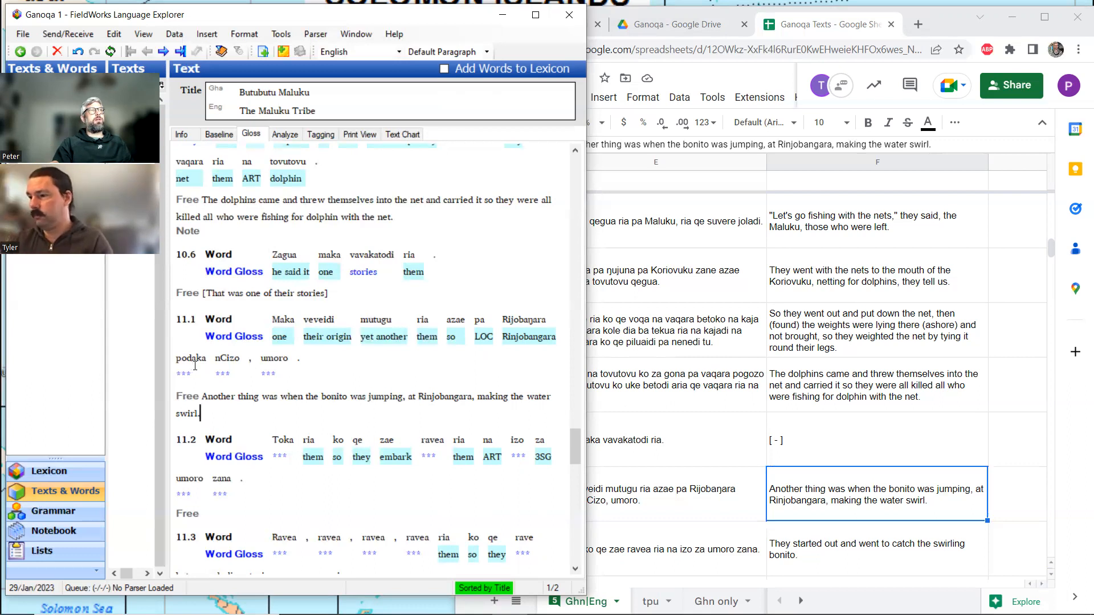
pyautogui.click(225, 367)
pyautogui.click(281, 137)
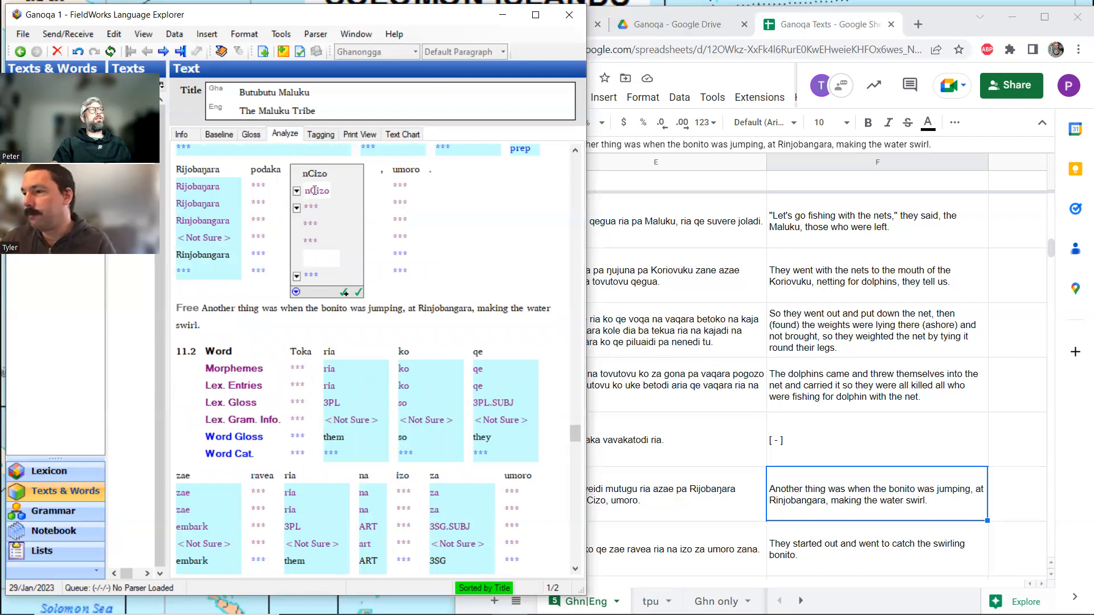
pyautogui.click(314, 190)
pyautogui.press('space')
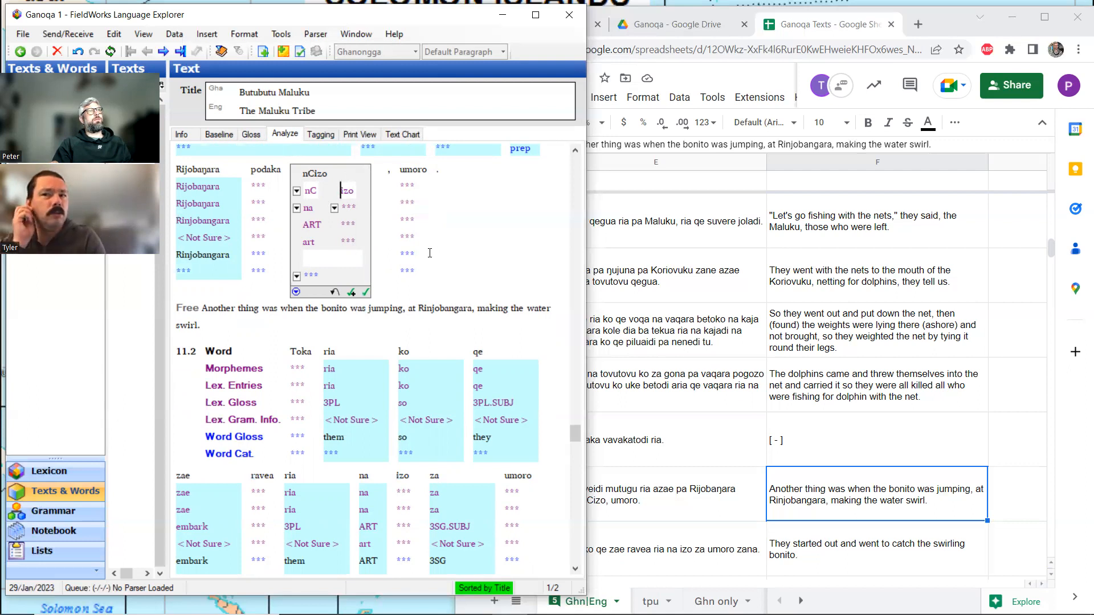
pyautogui.click(250, 135)
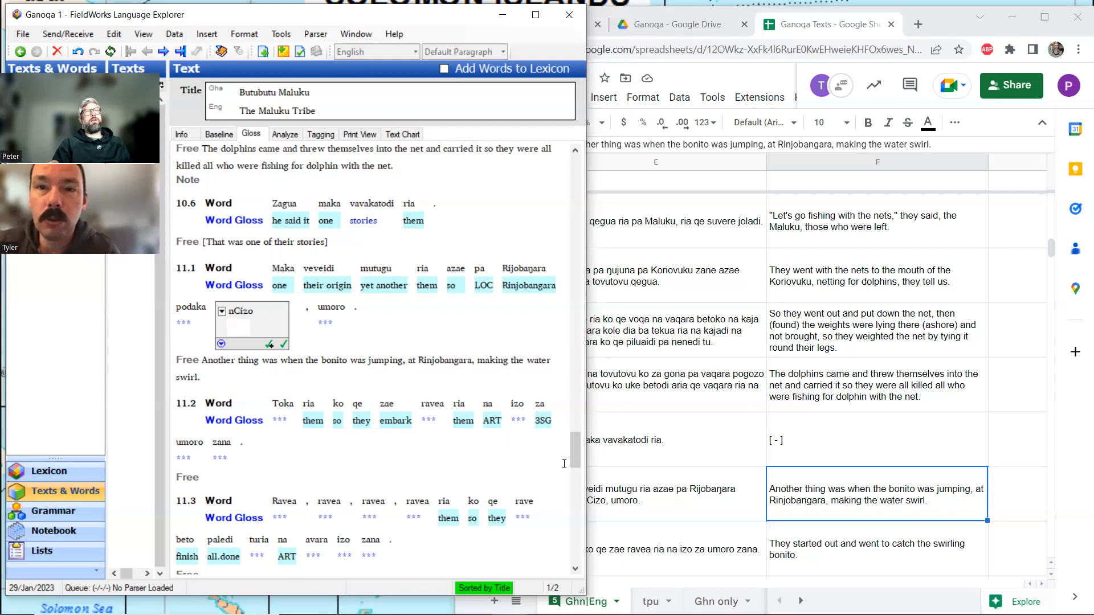
# Copy "They started out and went to catch the swirling bonito." from the spreadsheet into the free translation of line 11.2.
pyautogui.click(821, 539)
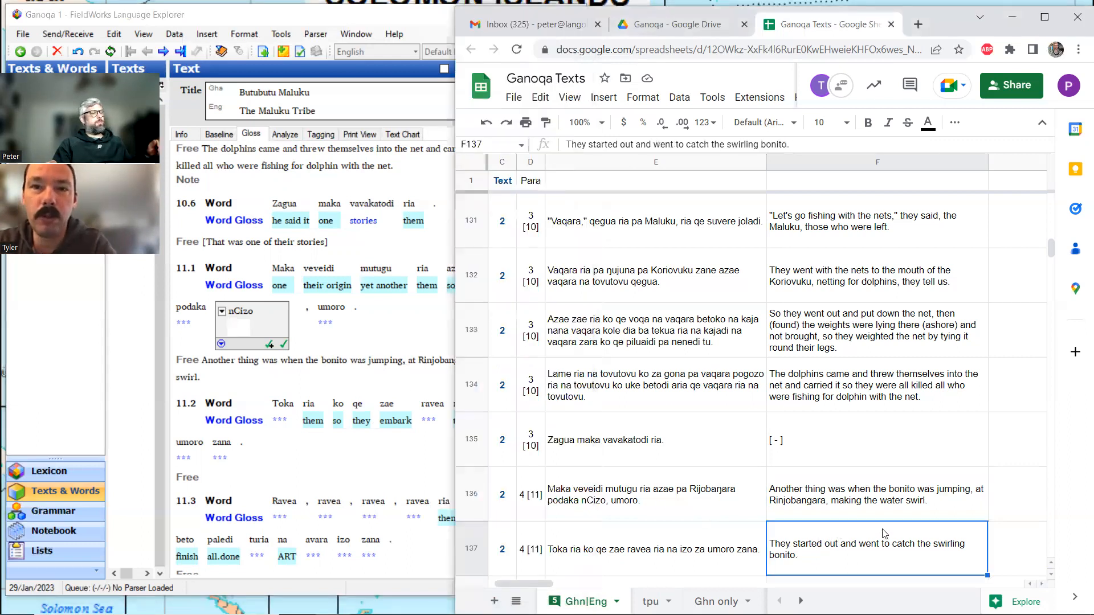
pyautogui.hotkey('ctrl', 'c')
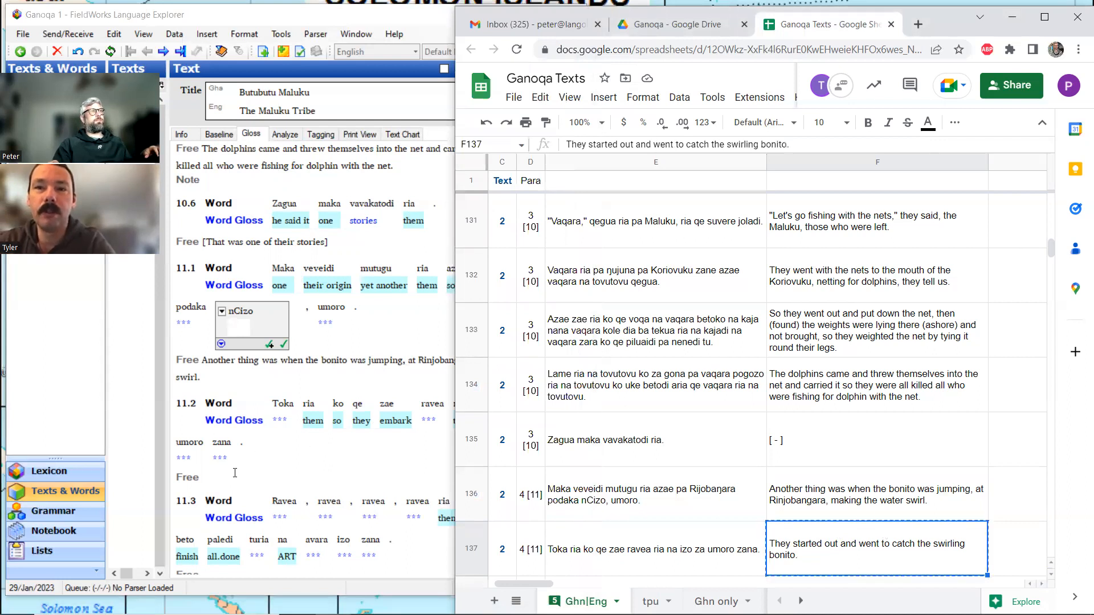
pyautogui.click(234, 475)
pyautogui.hotkey('ctrl', 'v')
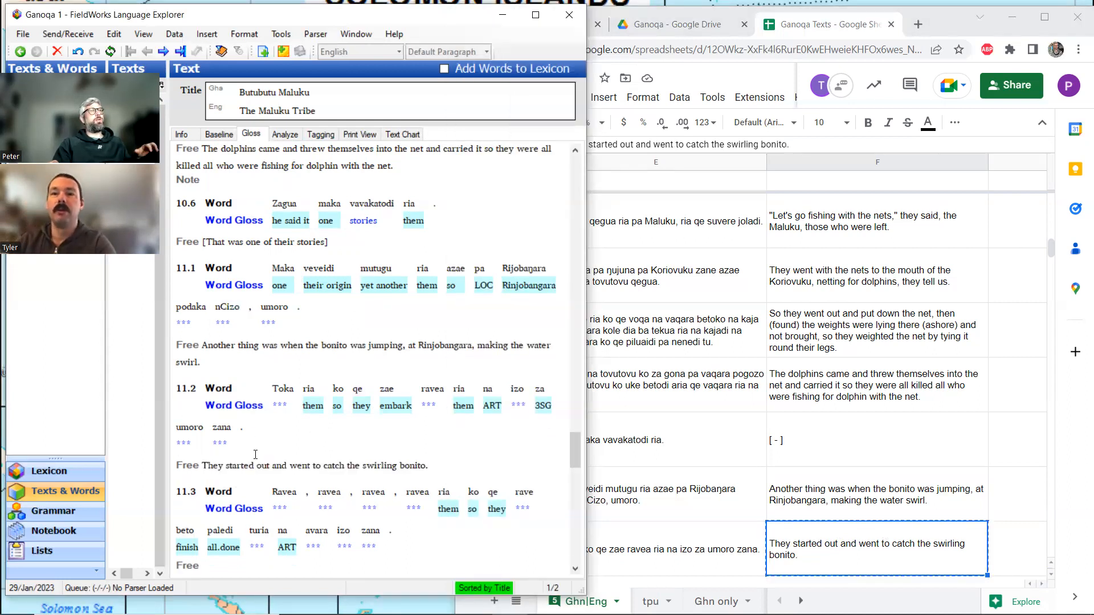
# Copy the spreadsheet translation beginning "With bamboo rods and fixed lines they cast" into the free translation of line 11.3.
pyautogui.scroll(-3, 278, 423)
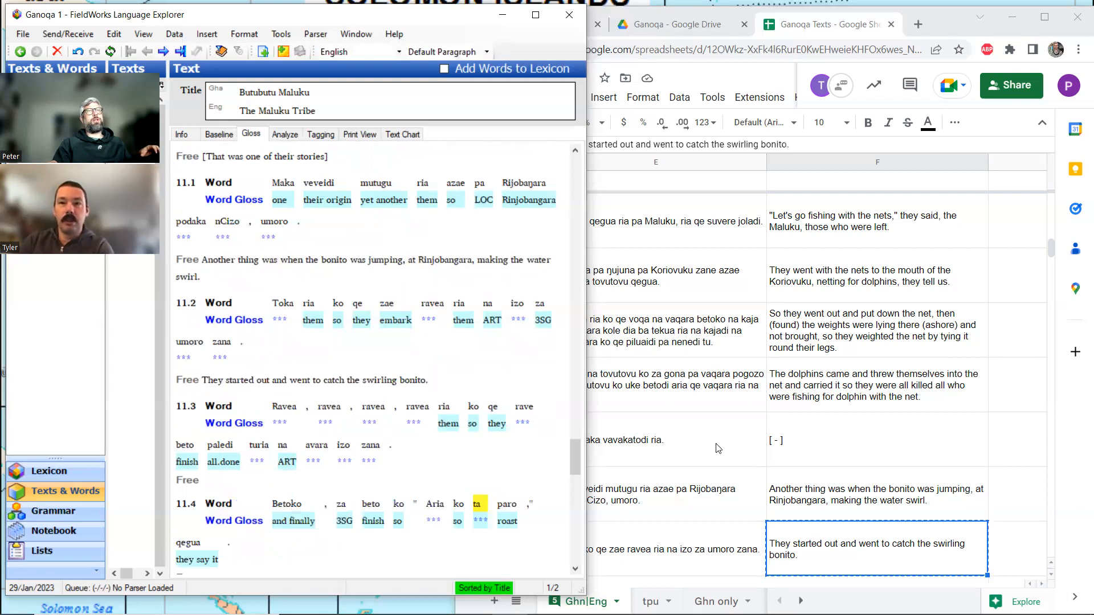
pyautogui.click(836, 502)
pyautogui.scroll(-2, 836, 501)
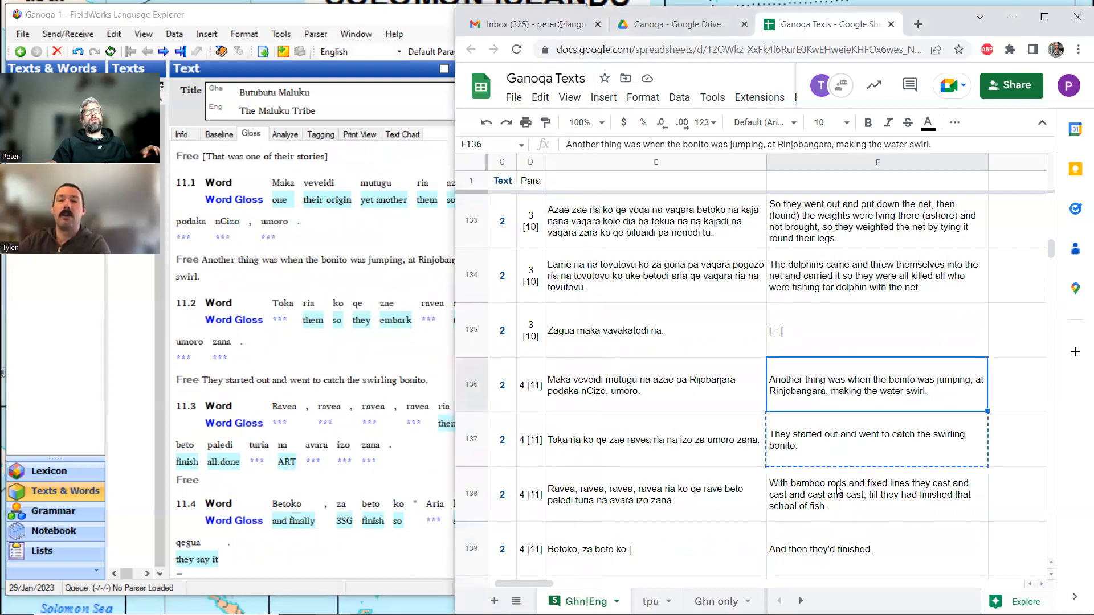
pyautogui.click(837, 489)
pyautogui.hotkey('ctrl', 'c')
pyautogui.click(239, 484)
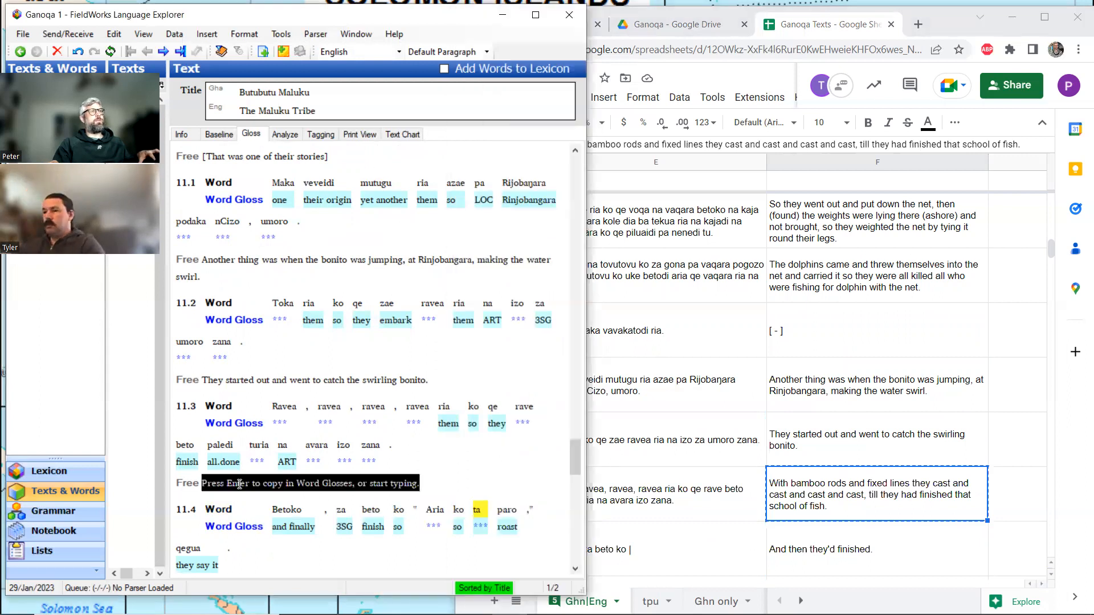
pyautogui.hotkey('ctrl', 'v')
# Copy "And then they'd finished." from the spreadsheet into the free translation of line 11.4.
pyautogui.click(798, 483)
pyautogui.scroll(-1, 848, 490)
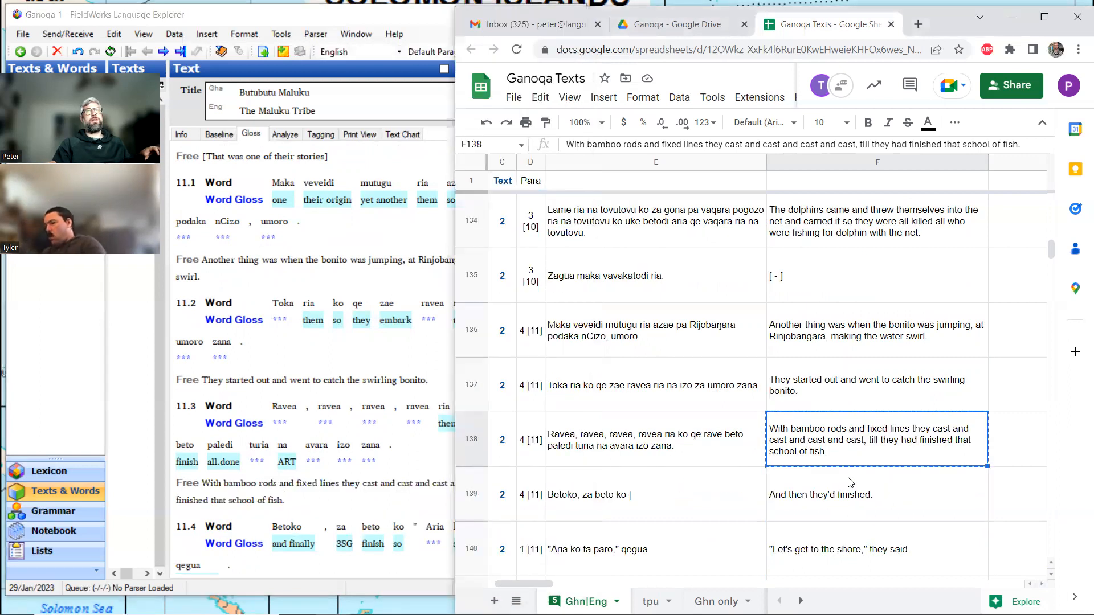
pyautogui.click(844, 495)
pyautogui.hotkey('ctrl', 'c')
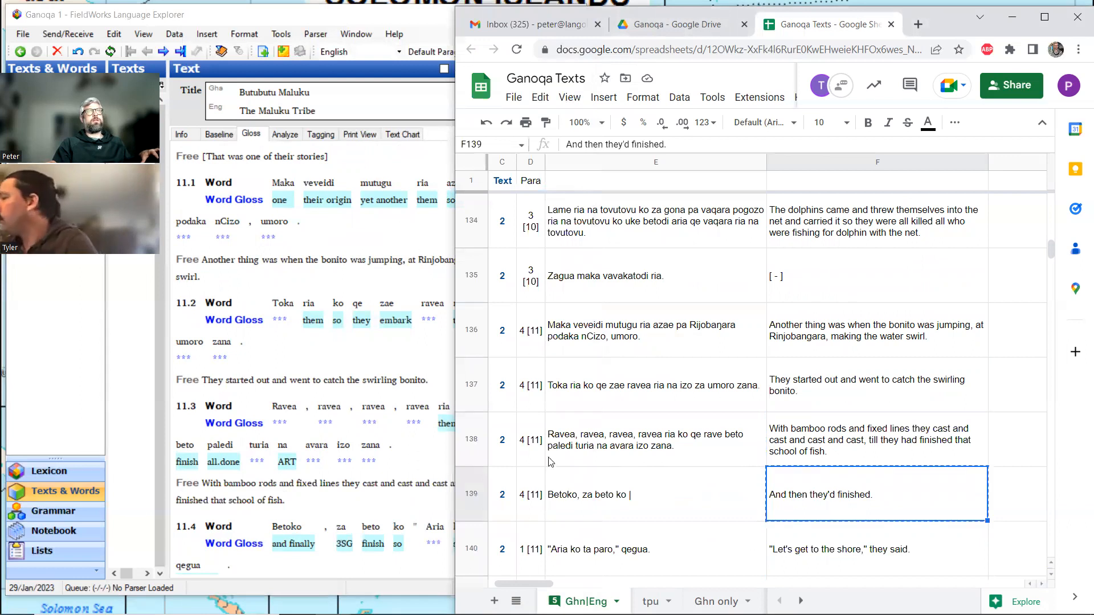
pyautogui.scroll(-3, 257, 438)
pyautogui.click(254, 431)
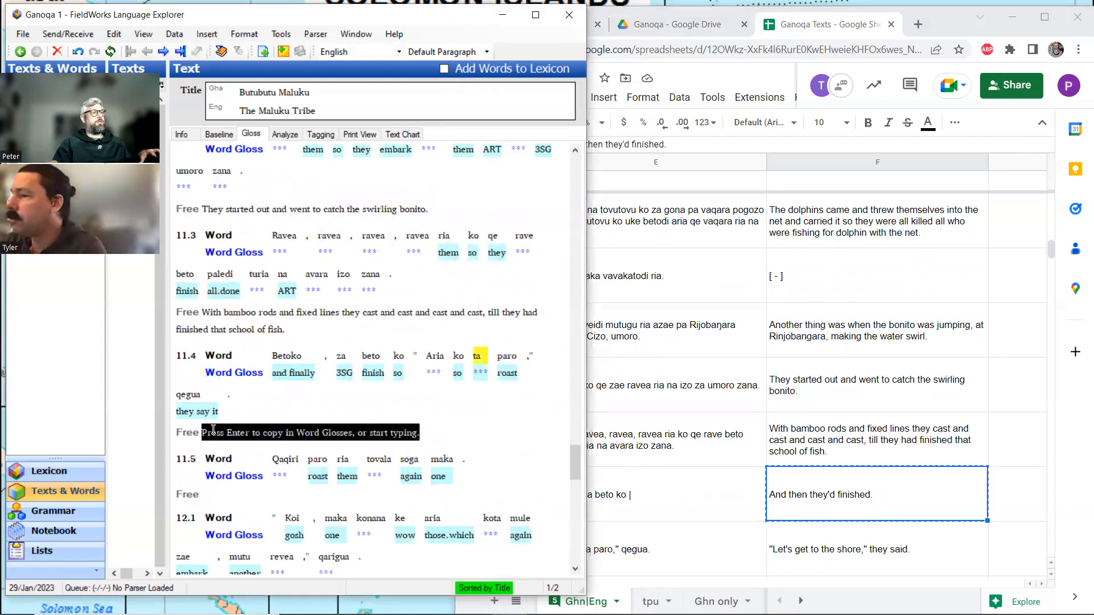
pyautogui.hotkey('ctrl', 'v')
# Switch to the rovdic.pdf dictionary in Acrobat Reader and find the first exact match for "bonito".
pyautogui.scroll(3, 250, 424)
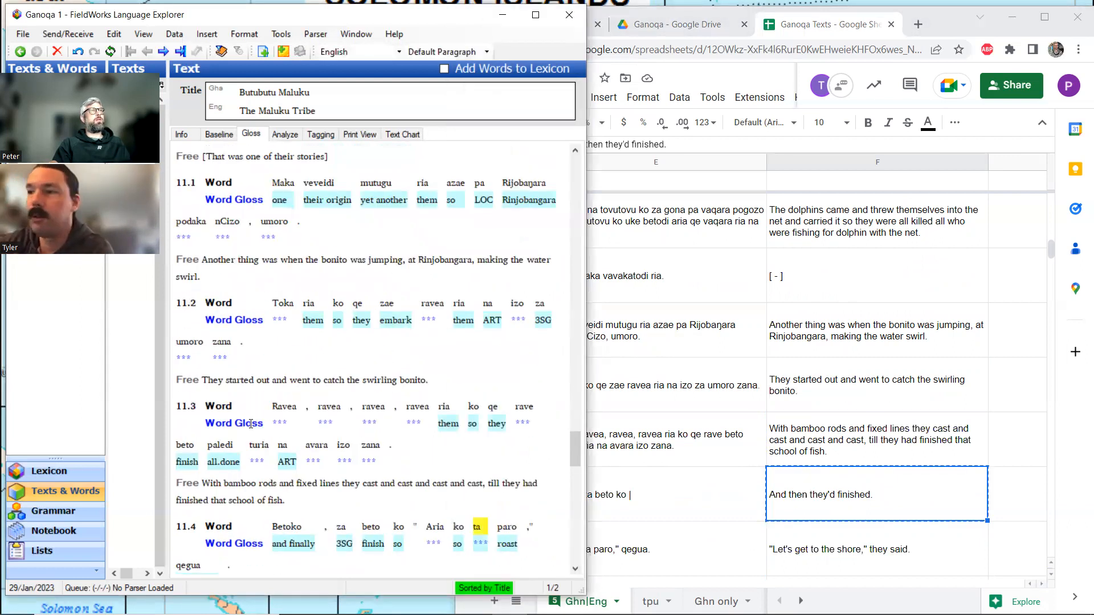
pyautogui.scroll(1, 251, 424)
pyautogui.moveTo(354, 614)
pyautogui.click(474, 601)
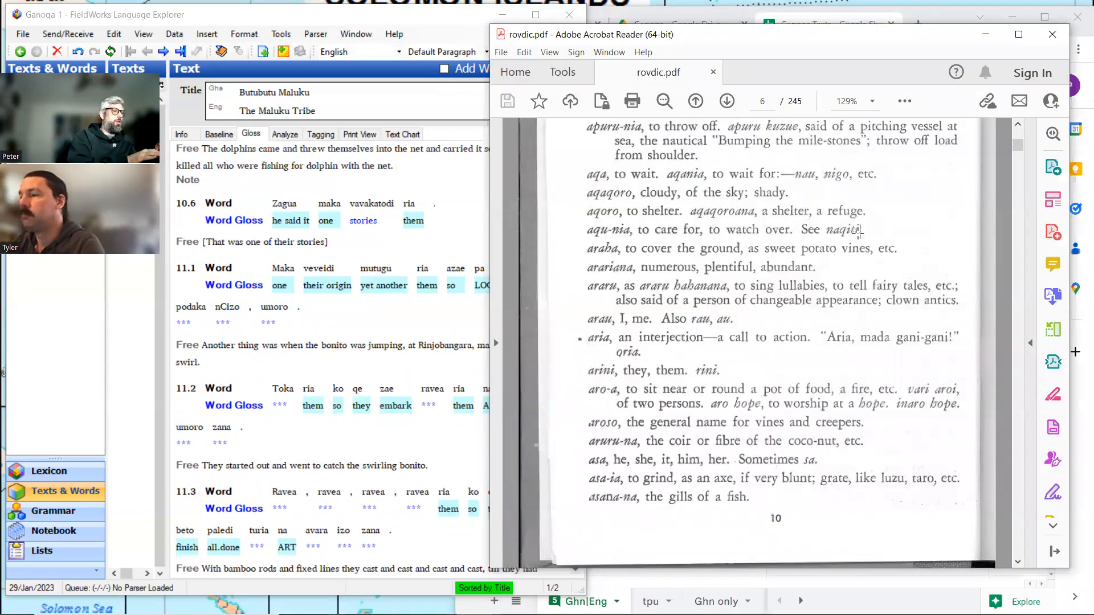
pyautogui.hotkey('ctrl', 'f')
pyautogui.write('bonito')
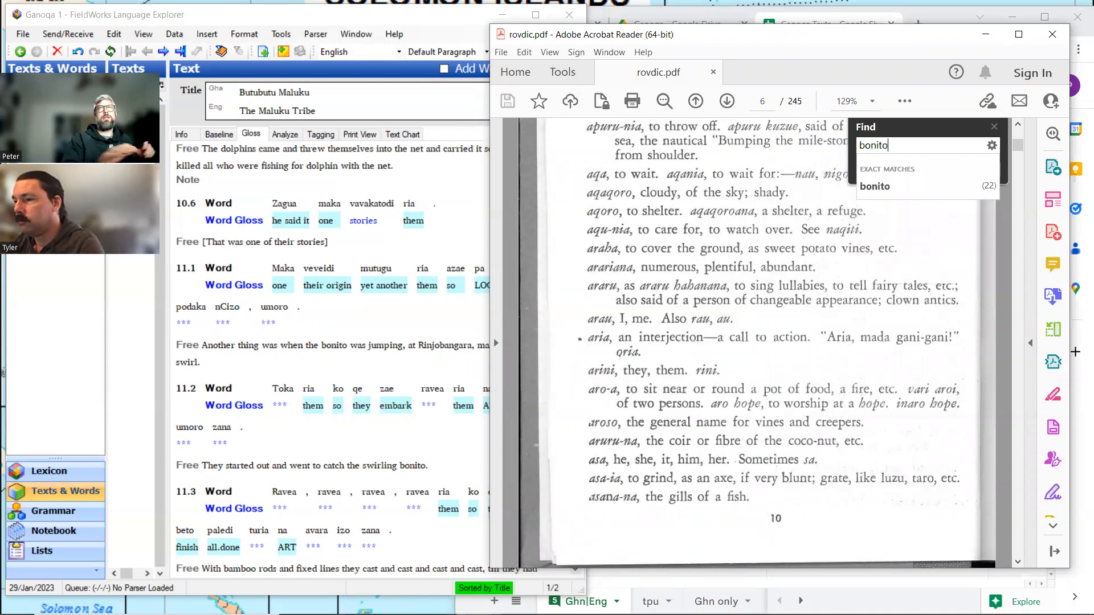
pyautogui.click(876, 188)
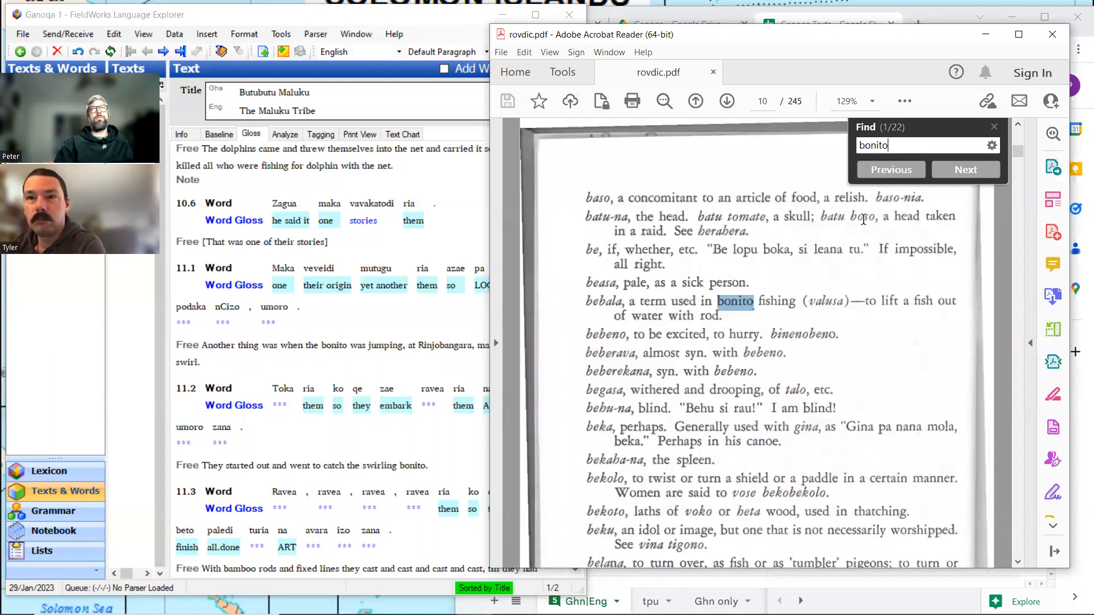
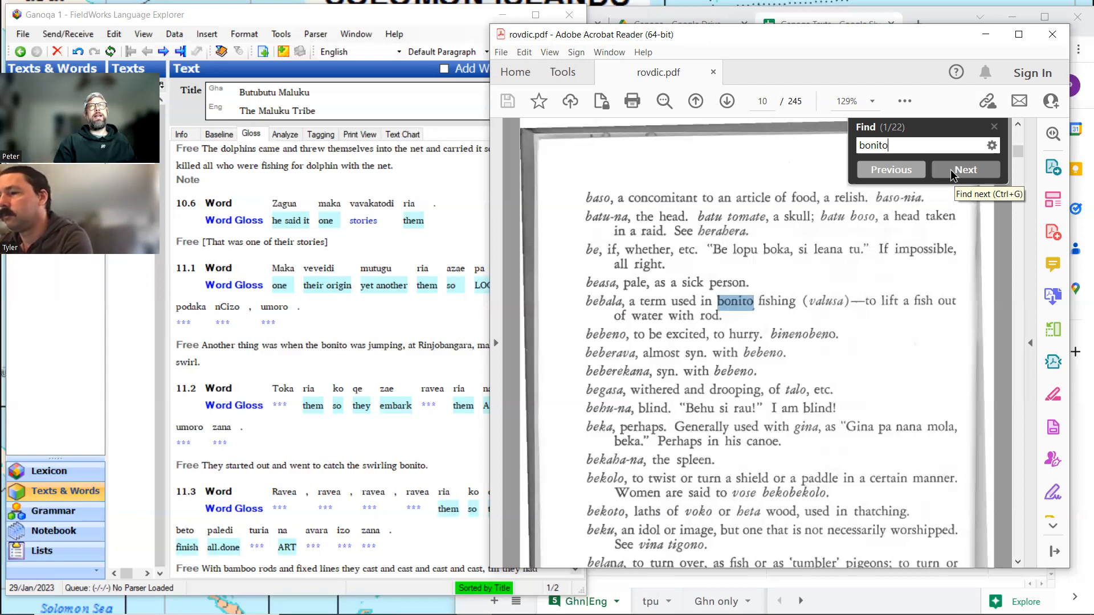
# Go through the further "bonito" matches in the dictionary up to the entry for umoro.
pyautogui.click(959, 170)
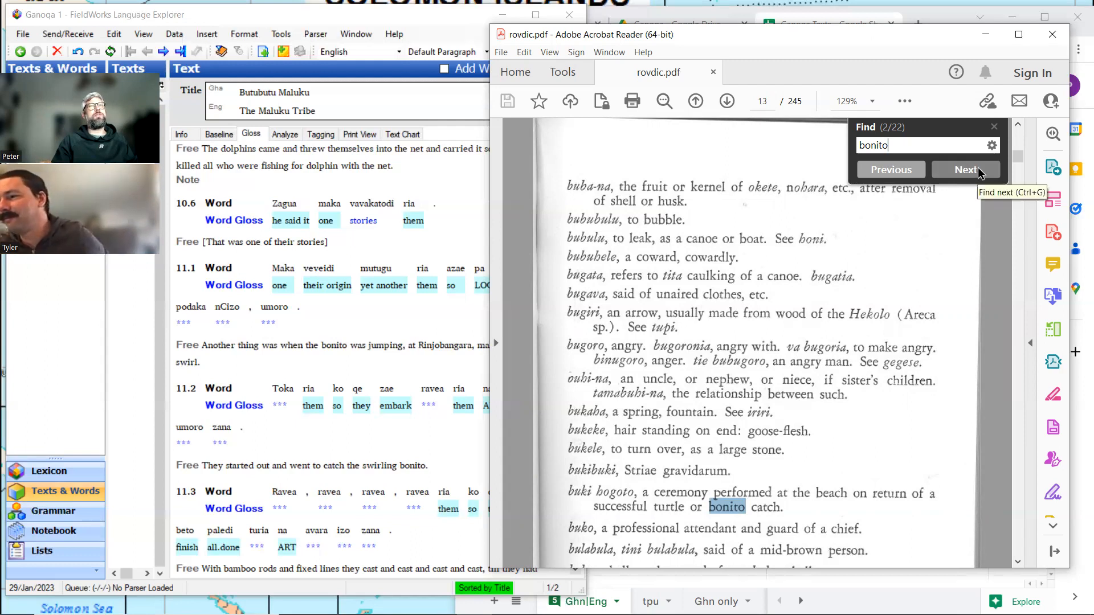
pyautogui.click(978, 170)
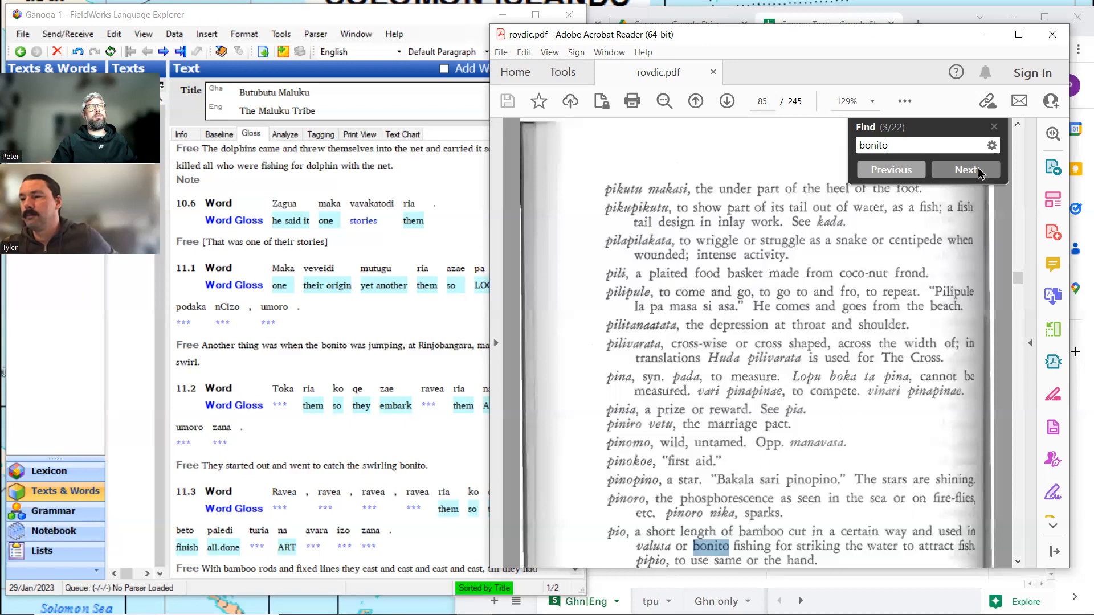
pyautogui.scroll(-1, 829, 263)
pyautogui.scroll(-2, 829, 263)
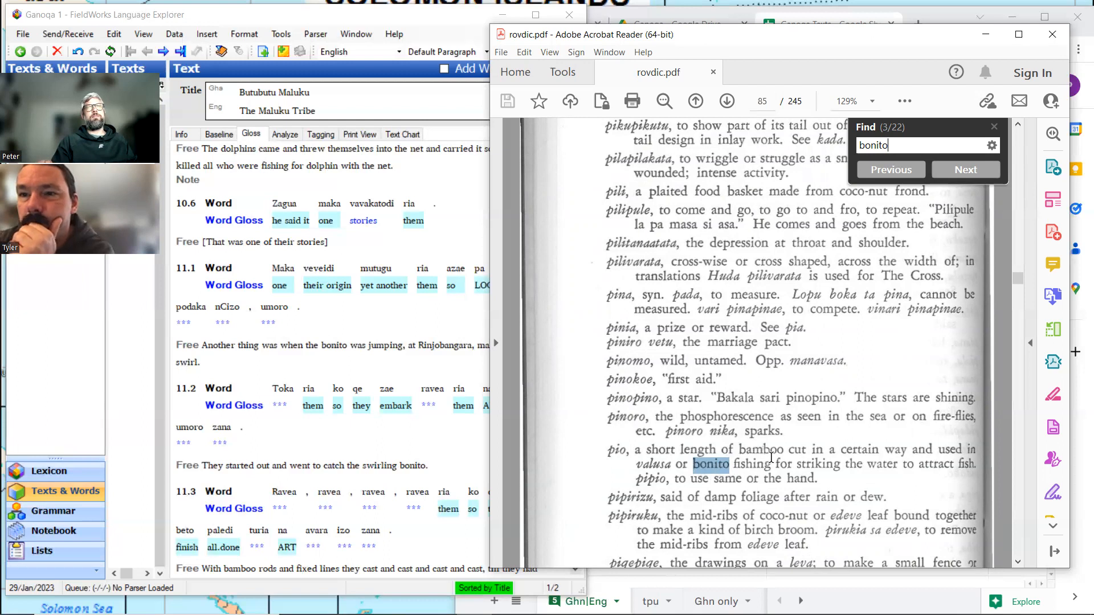
pyautogui.click(962, 173)
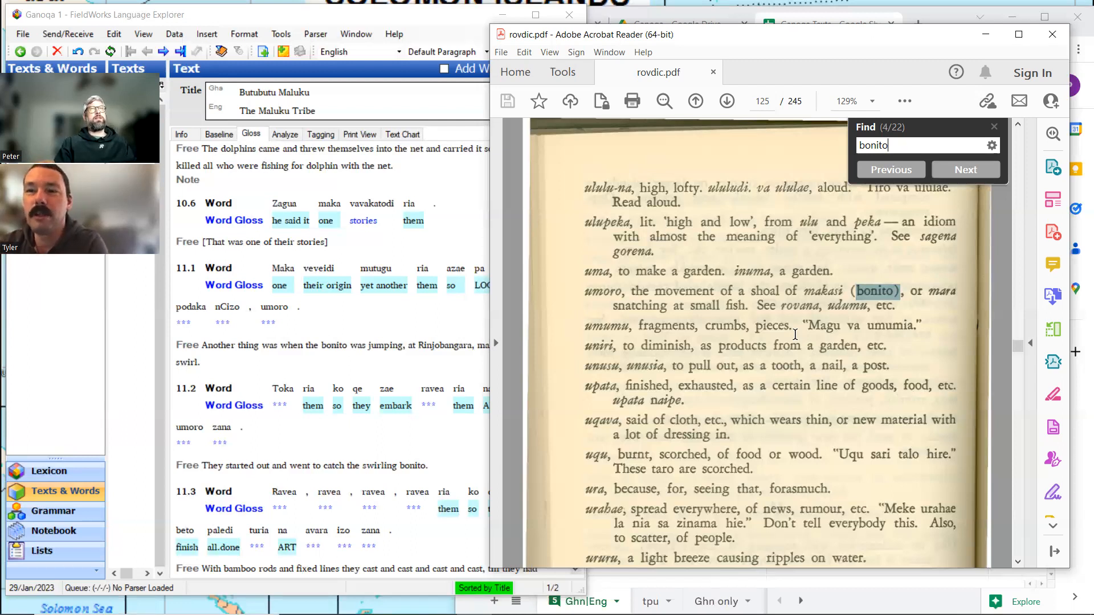
# In FieldWorks, create a lexicon entry for umoro in line 11.1 with the gloss "bonito.jumping" and return to the gloss view.
pyautogui.click(276, 317)
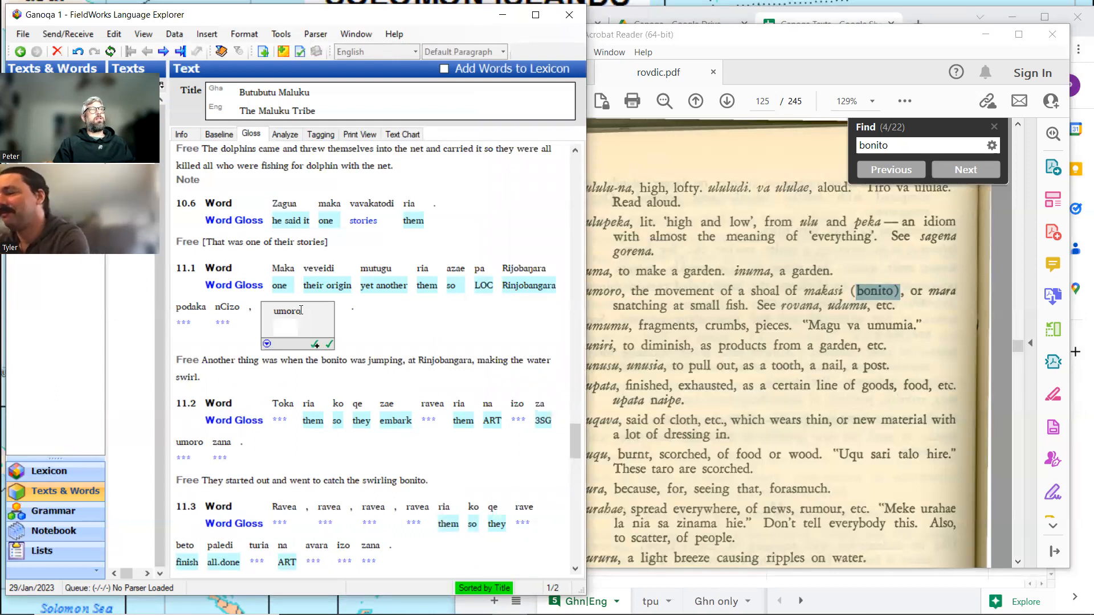
pyautogui.click(295, 135)
pyautogui.click(370, 208)
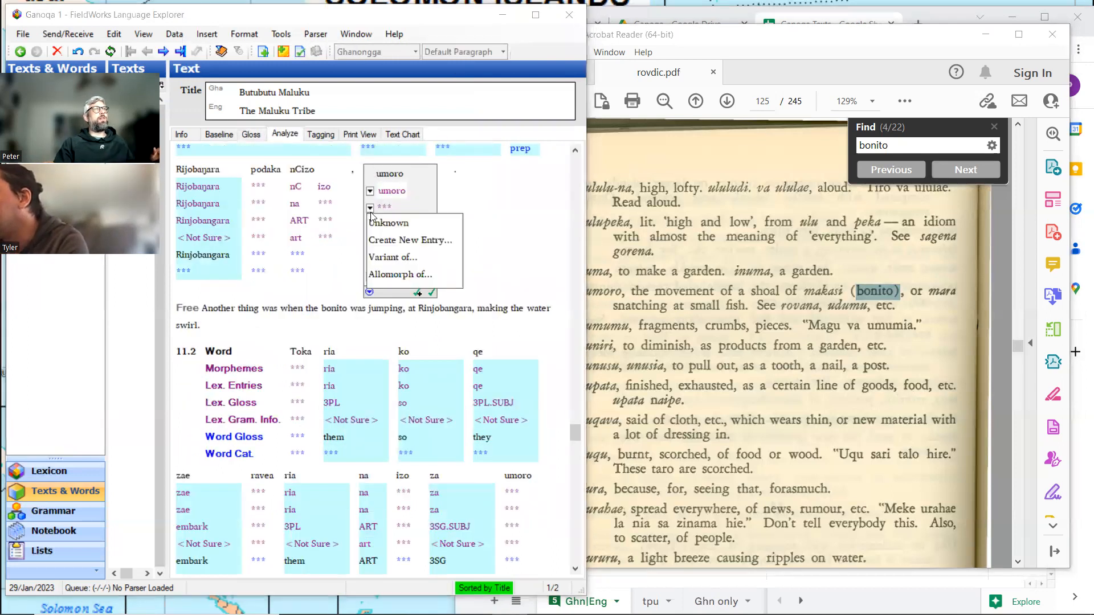
pyautogui.click(386, 244)
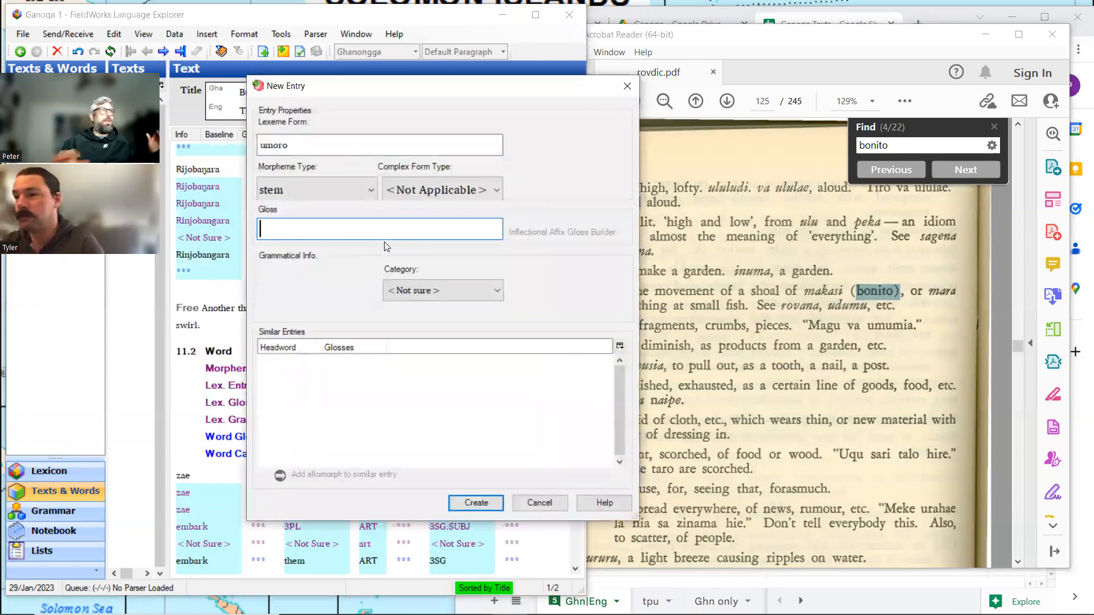
pyautogui.write('boni')
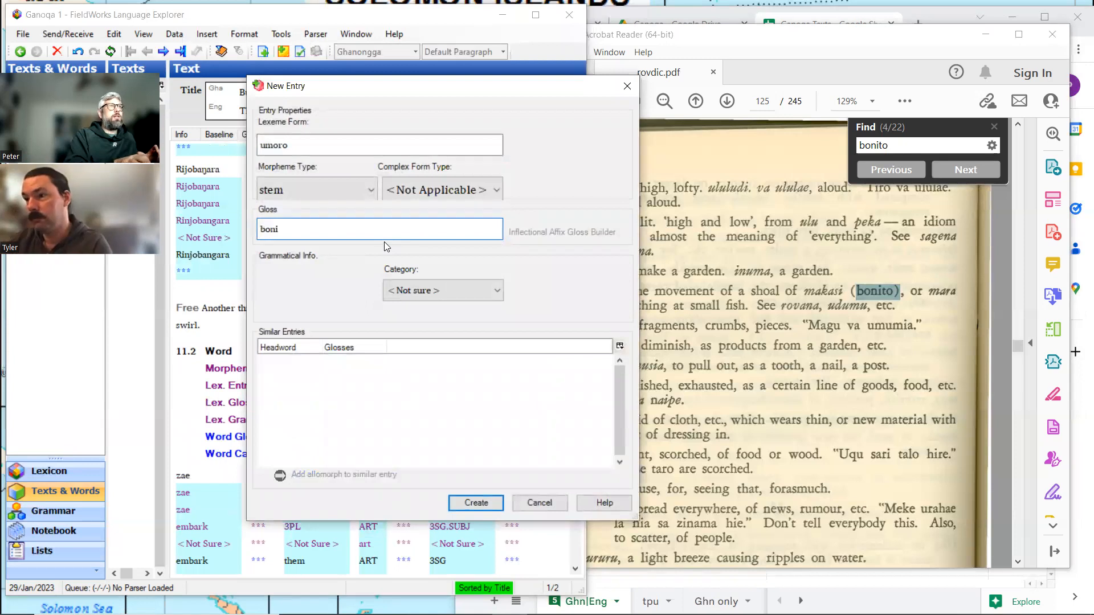
pyautogui.write('to.')
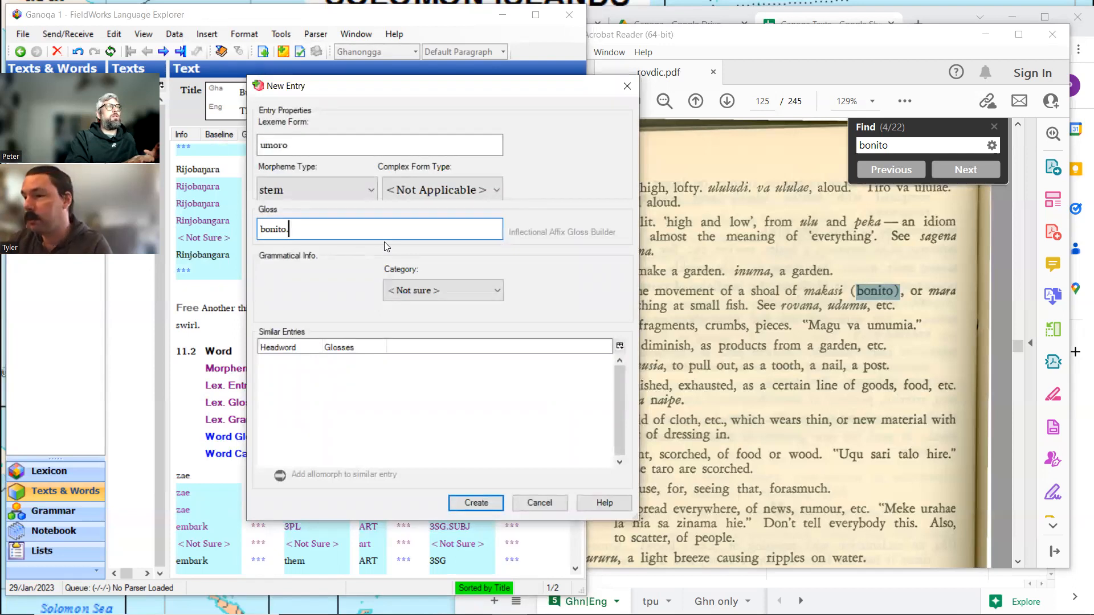
pyautogui.write('jumping')
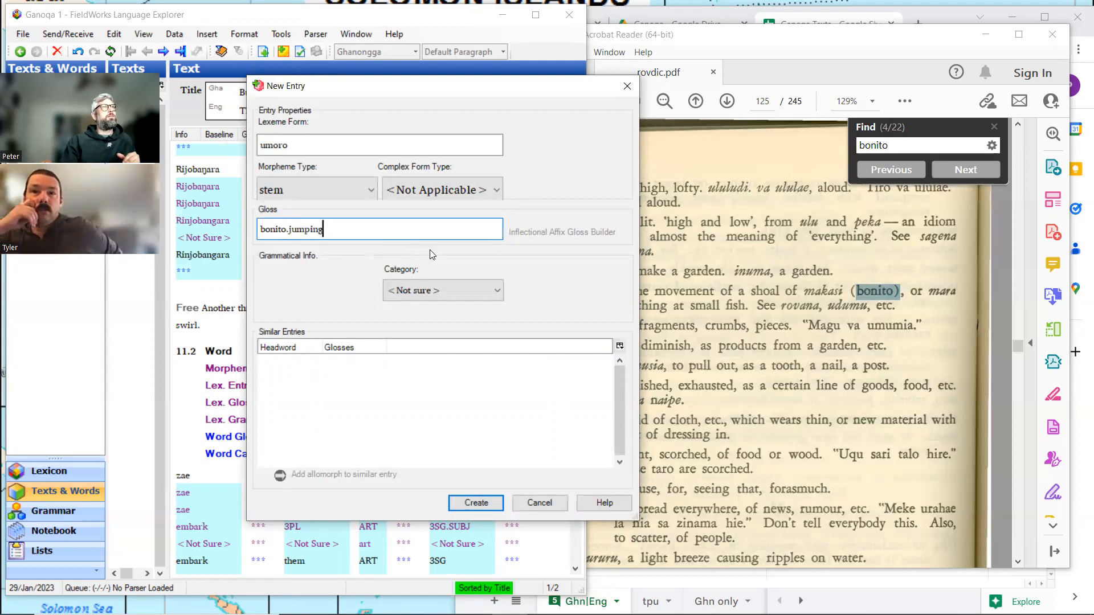
pyautogui.click(471, 502)
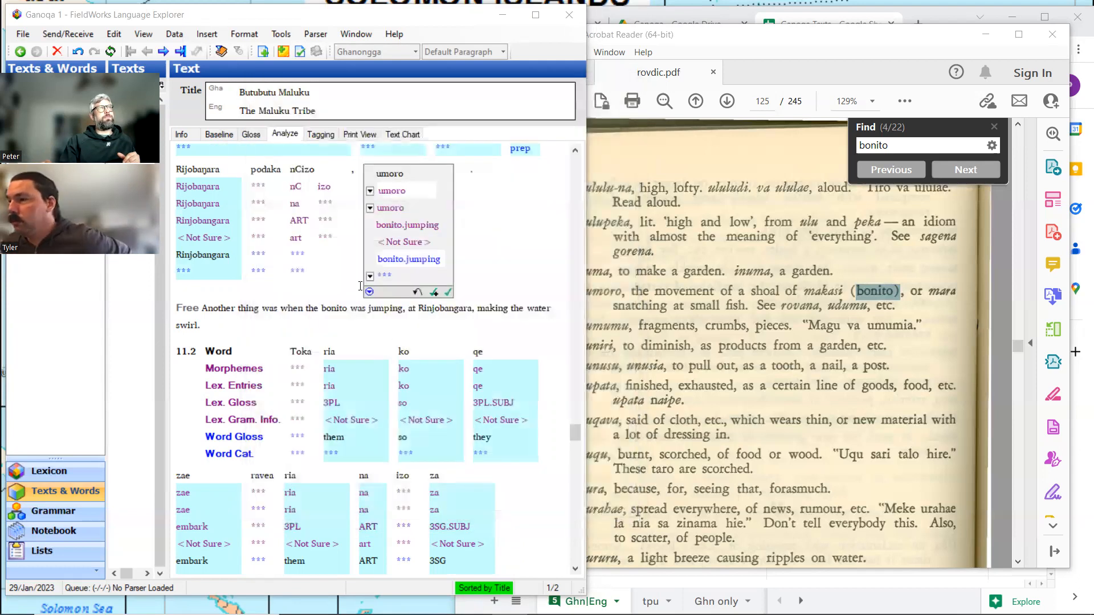
pyautogui.click(249, 134)
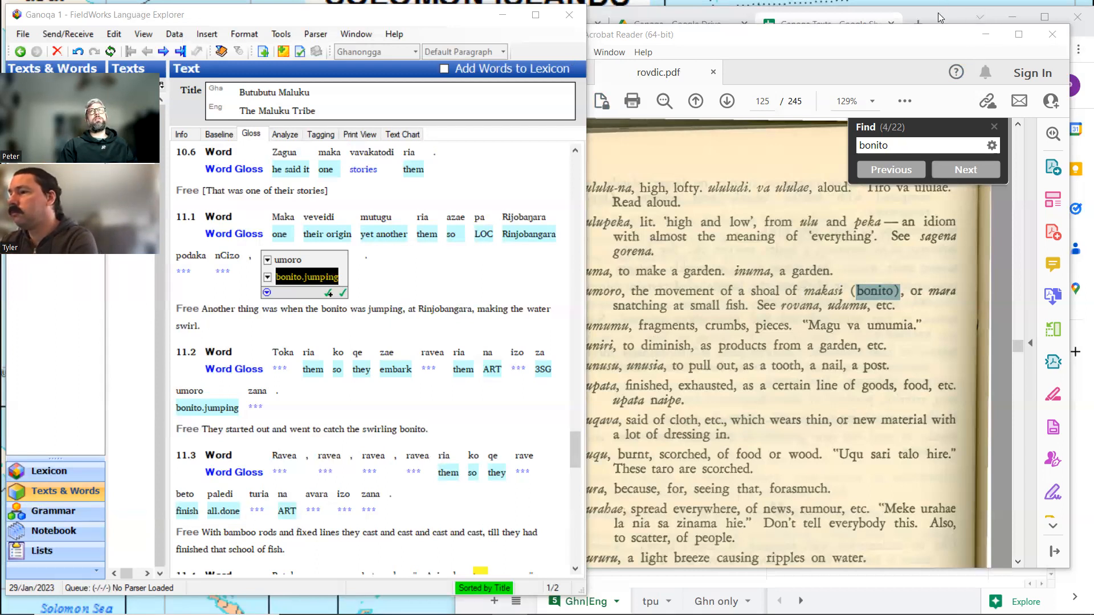
# Minimize the dictionary and search Google for "english to indonesian" in a new Chrome tab.
pyautogui.click(994, 31)
pyautogui.click(917, 24)
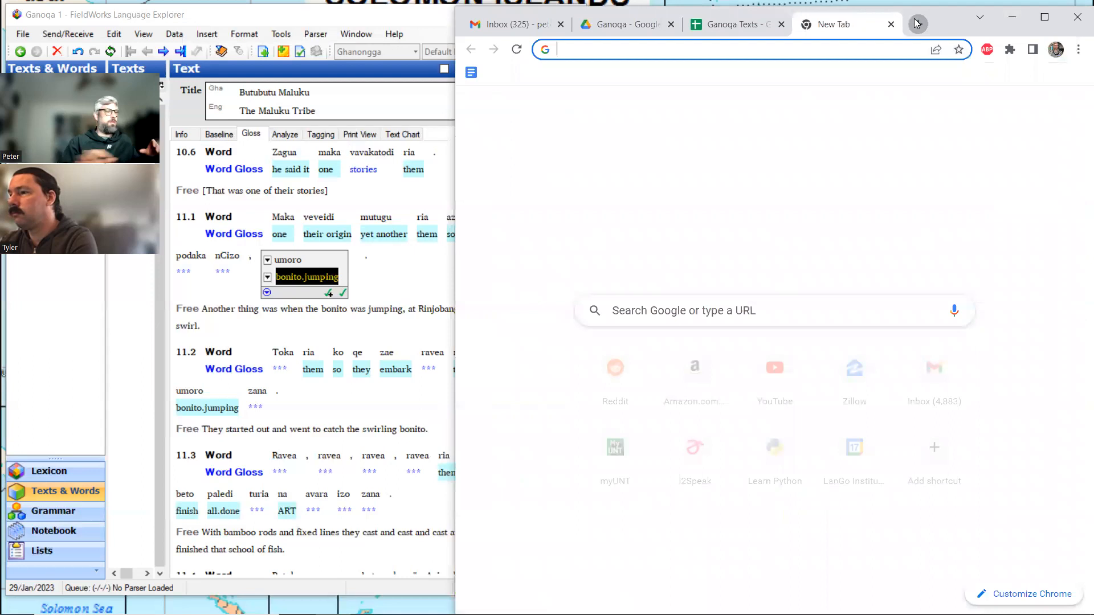
pyautogui.write('englsh')
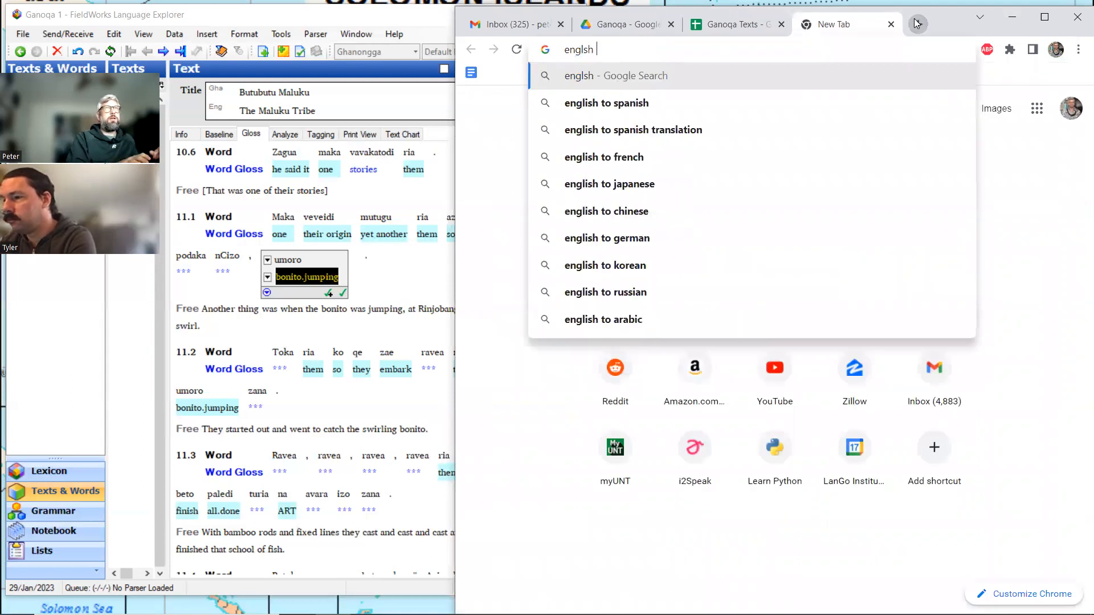
pyautogui.press('BackSpace')
pyautogui.press('BackSpace')
pyautogui.write('ish to i')
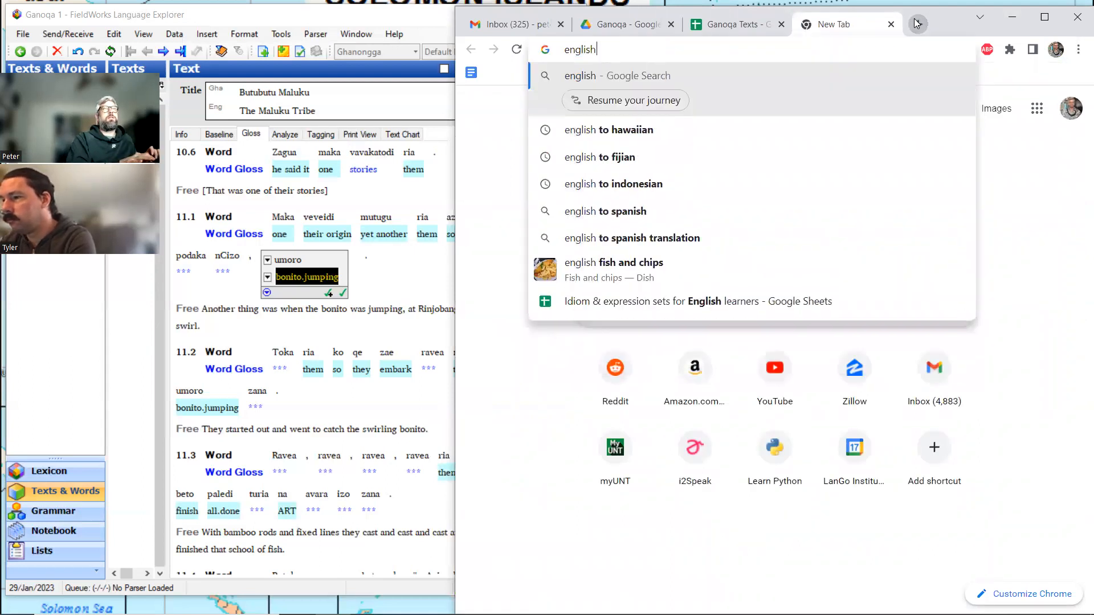
pyautogui.write('ndo')
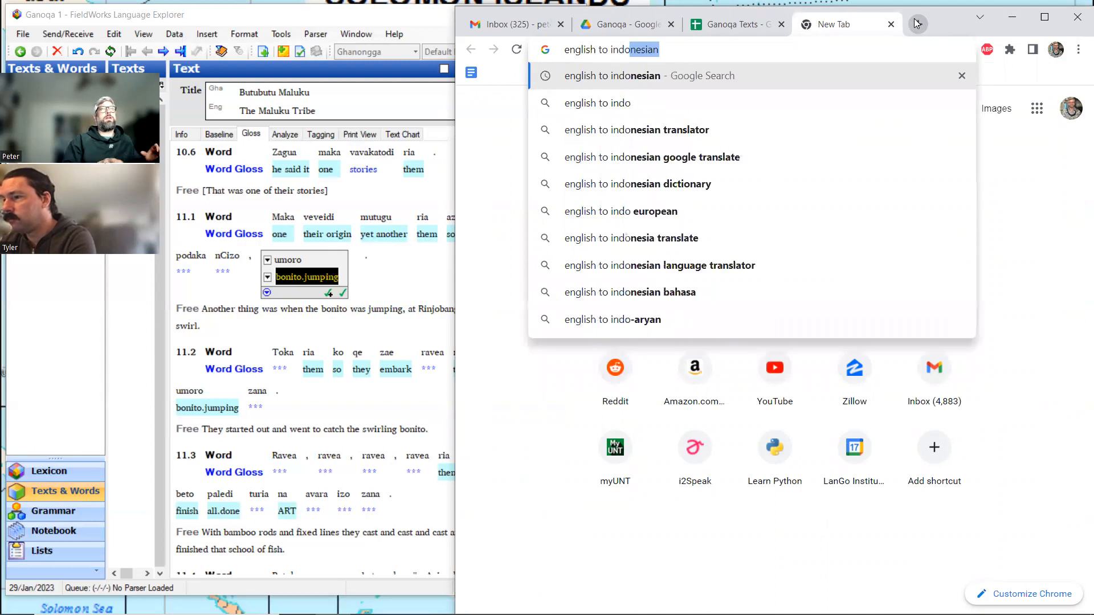
pyautogui.press('Return')
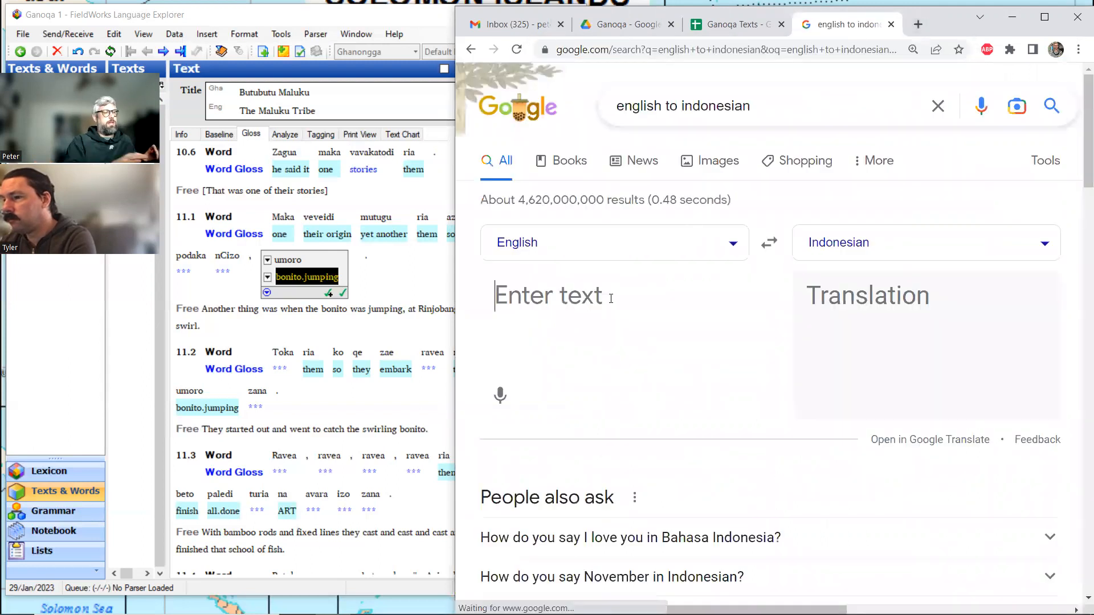
# Translate "thank you" from English into Indonesian, and close the translator tab.
pyautogui.write('thanks')
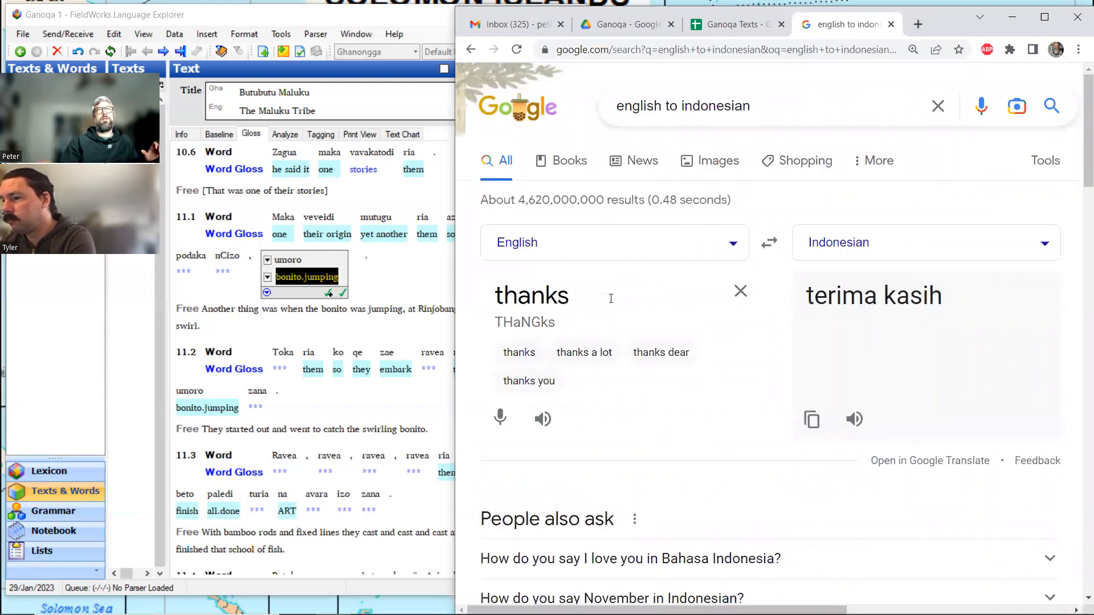
pyautogui.press('BackSpace')
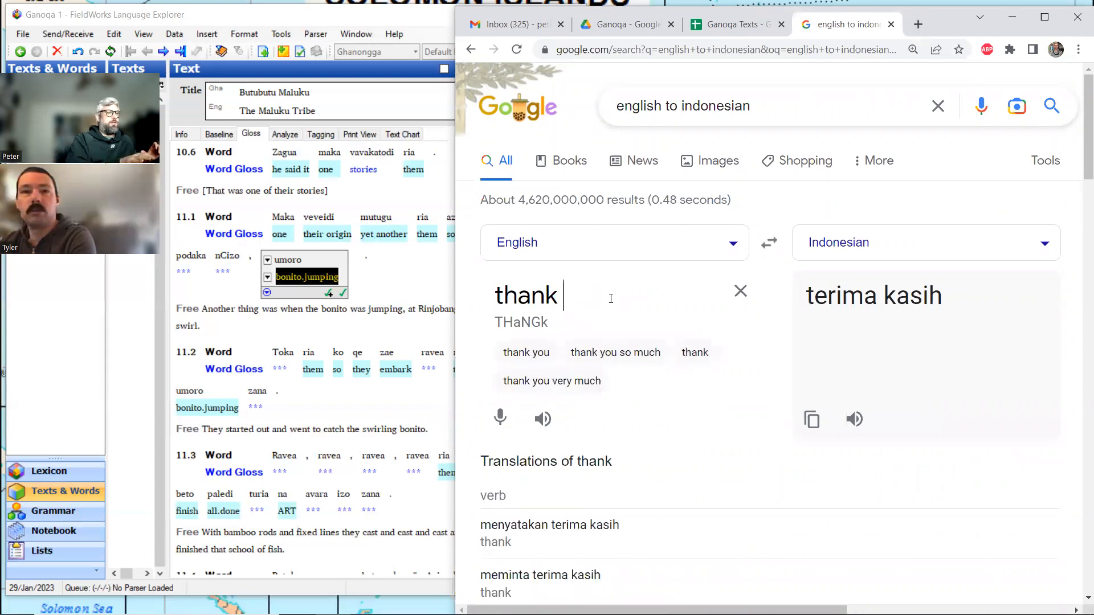
pyautogui.write('you')
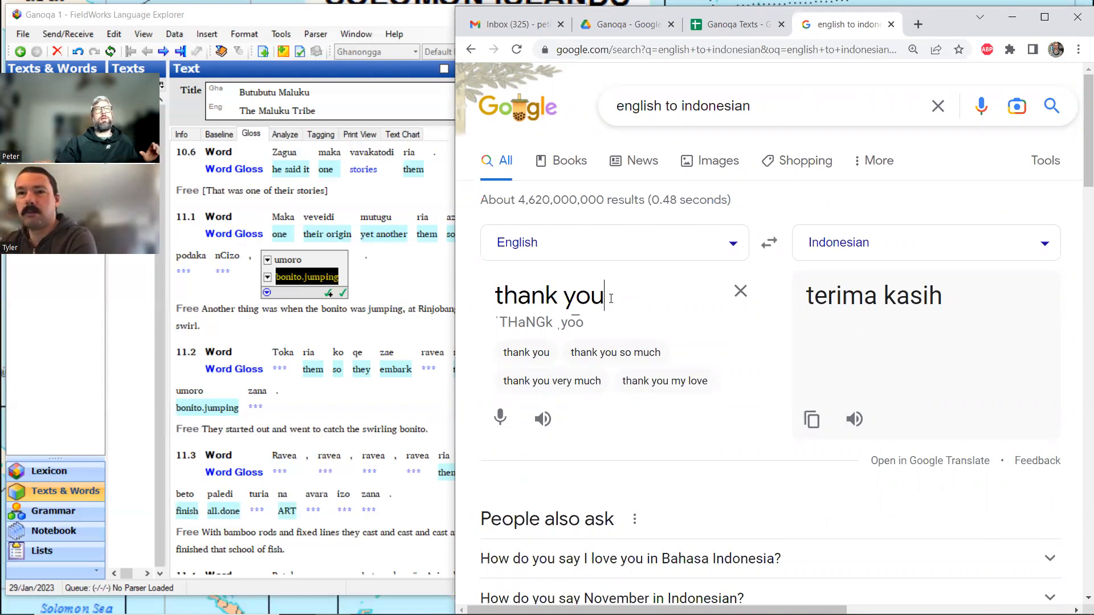
pyautogui.click(892, 25)
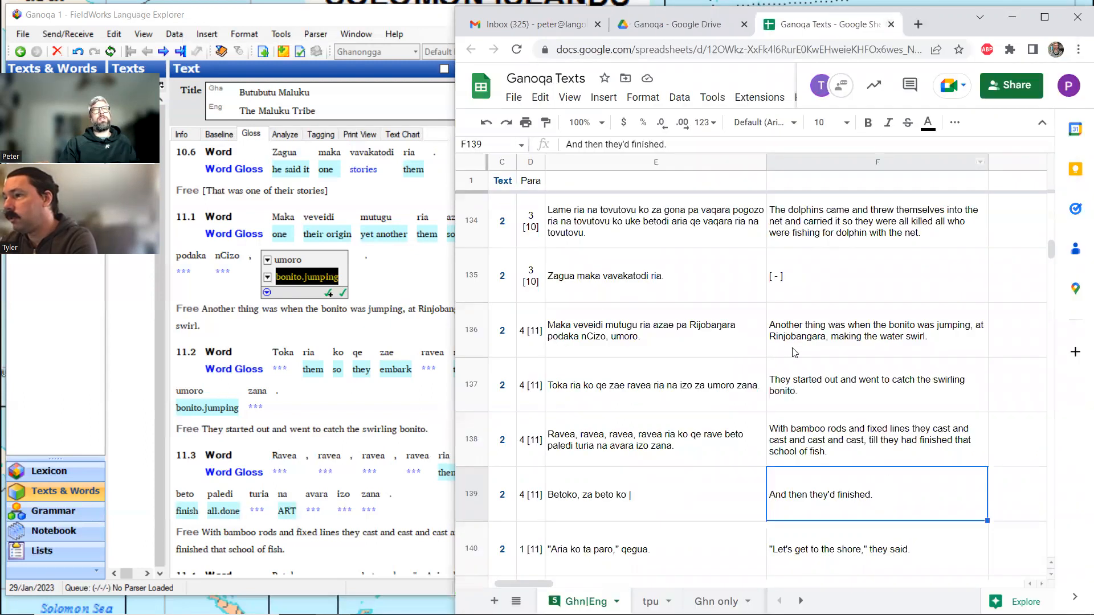
# Examine the Ganoqa Texts spreadsheet rows 136 to 147 to see how the bonito fishing story continues.
pyautogui.scroll(-2, 815, 350)
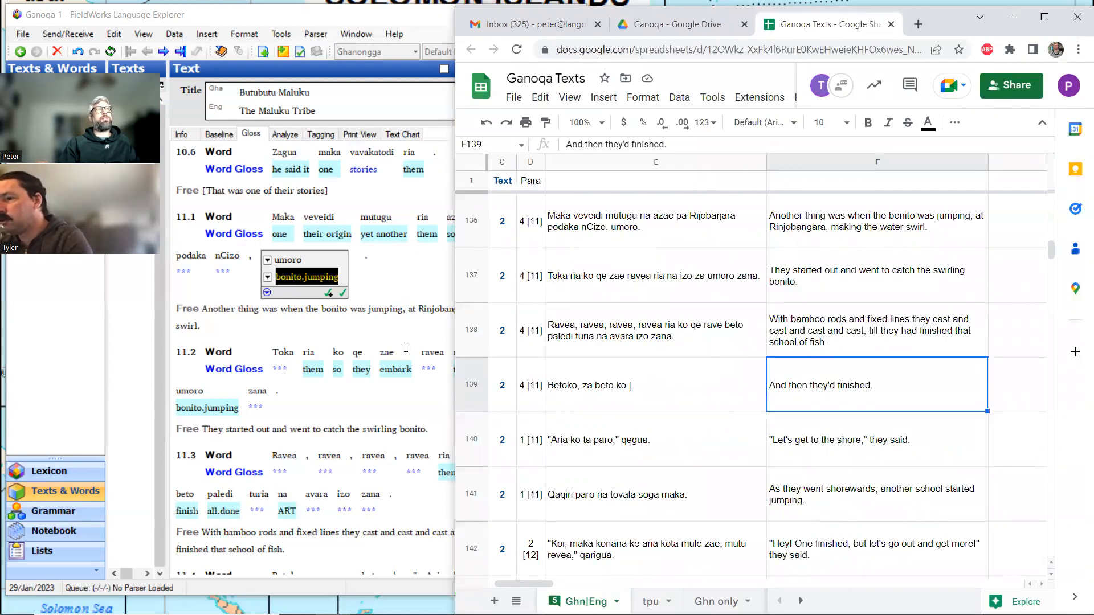
pyautogui.click(222, 327)
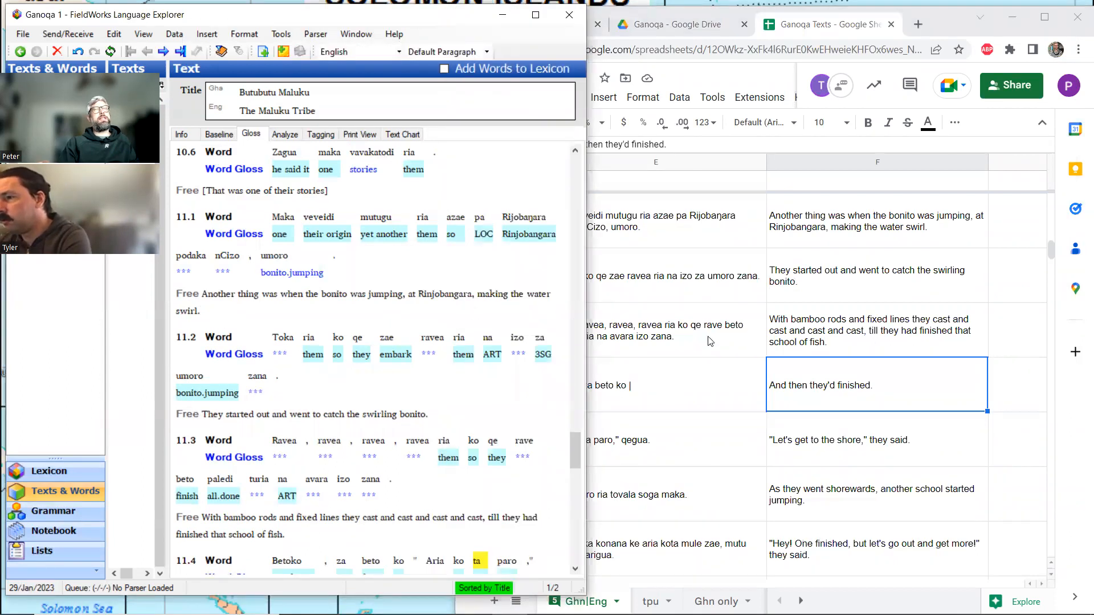
pyautogui.click(803, 392)
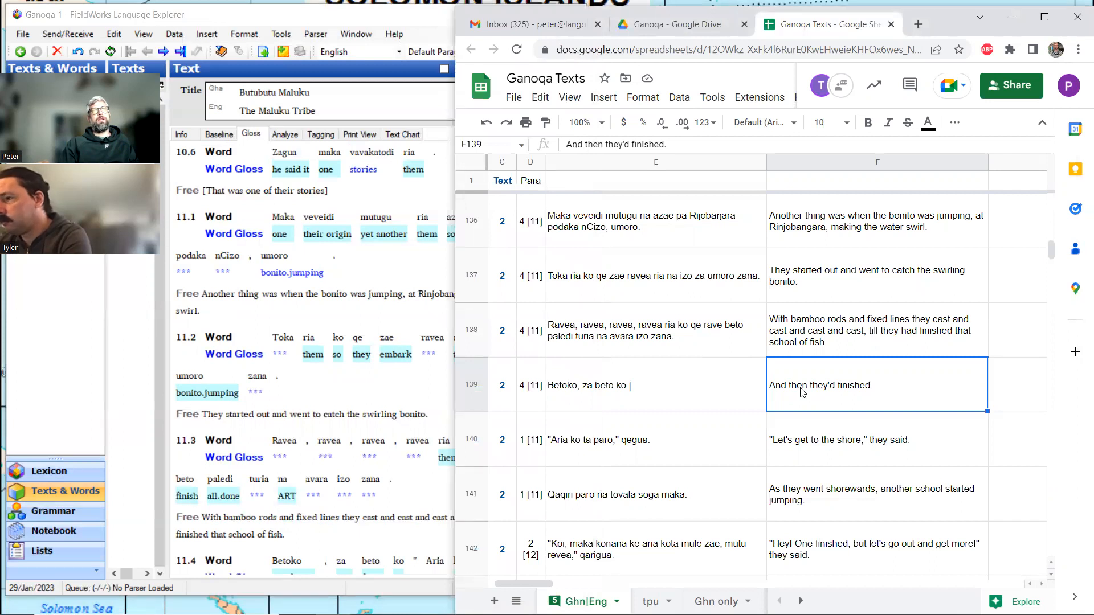
pyautogui.scroll(-2, 802, 392)
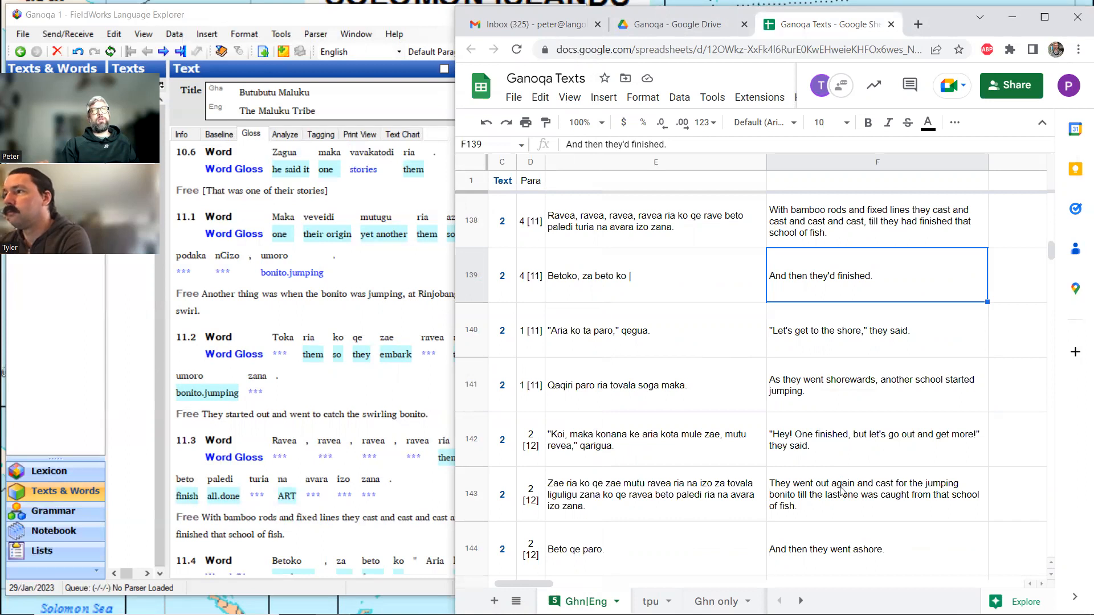
pyautogui.scroll(-1, 841, 490)
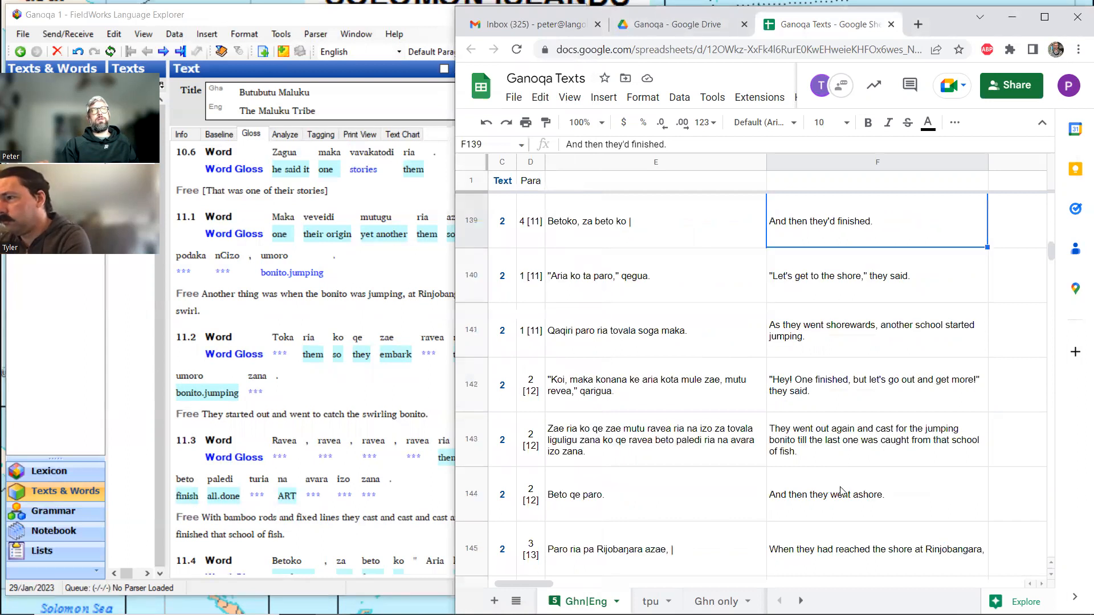
pyautogui.scroll(-2, 842, 491)
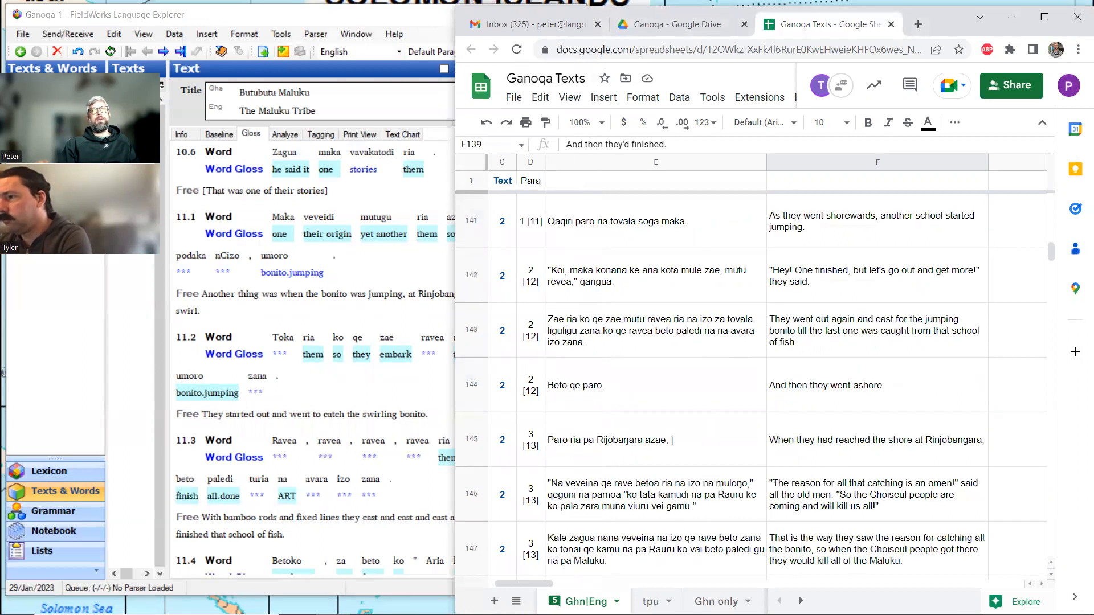
pyautogui.scroll(4, 808, 437)
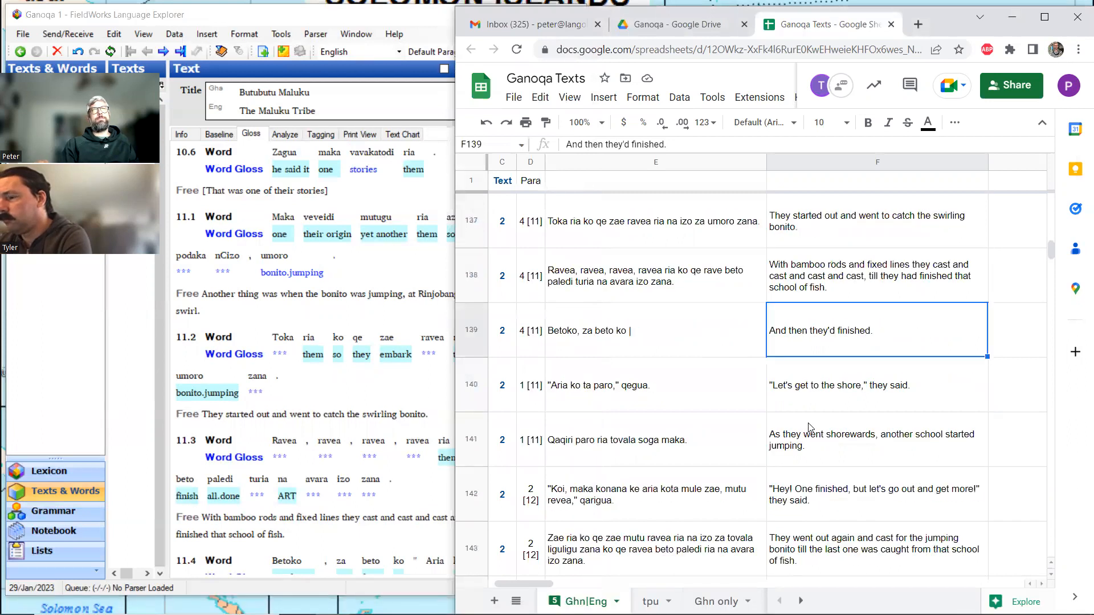
pyautogui.scroll(1, 810, 428)
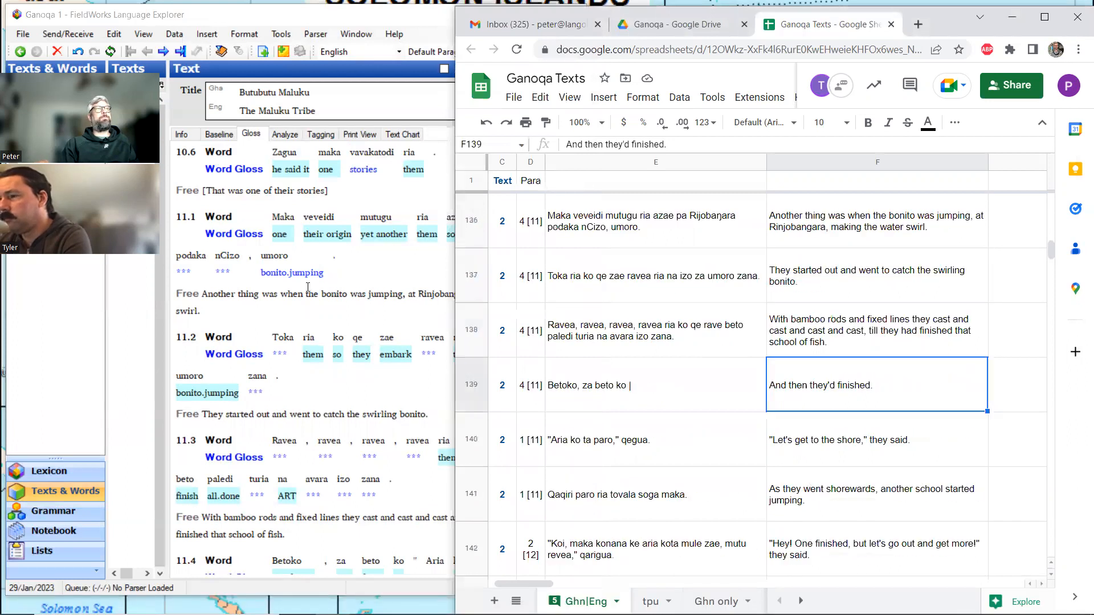
# In the analysis view of line 11.2, split the word ravea into the morphemes rave and -a.
pyautogui.click(256, 302)
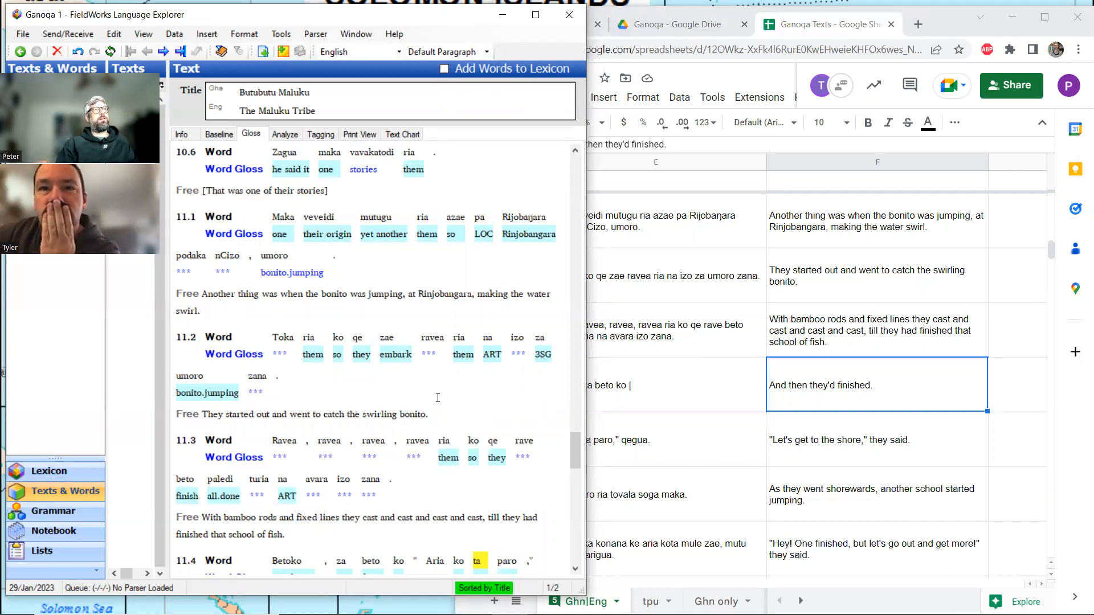
pyautogui.click(434, 346)
pyautogui.click(285, 135)
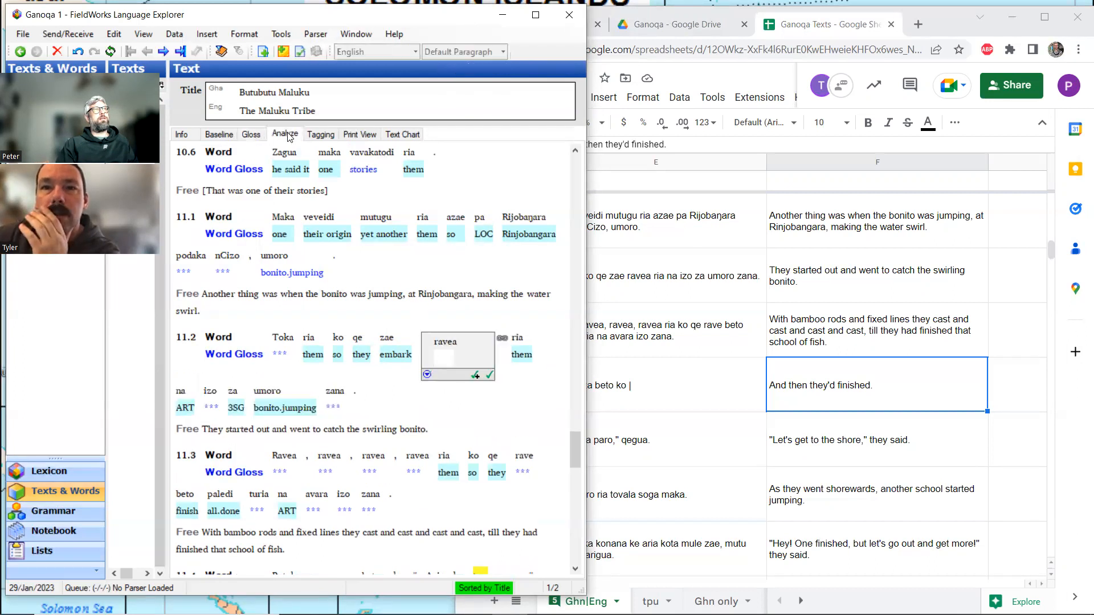
pyautogui.click(284, 191)
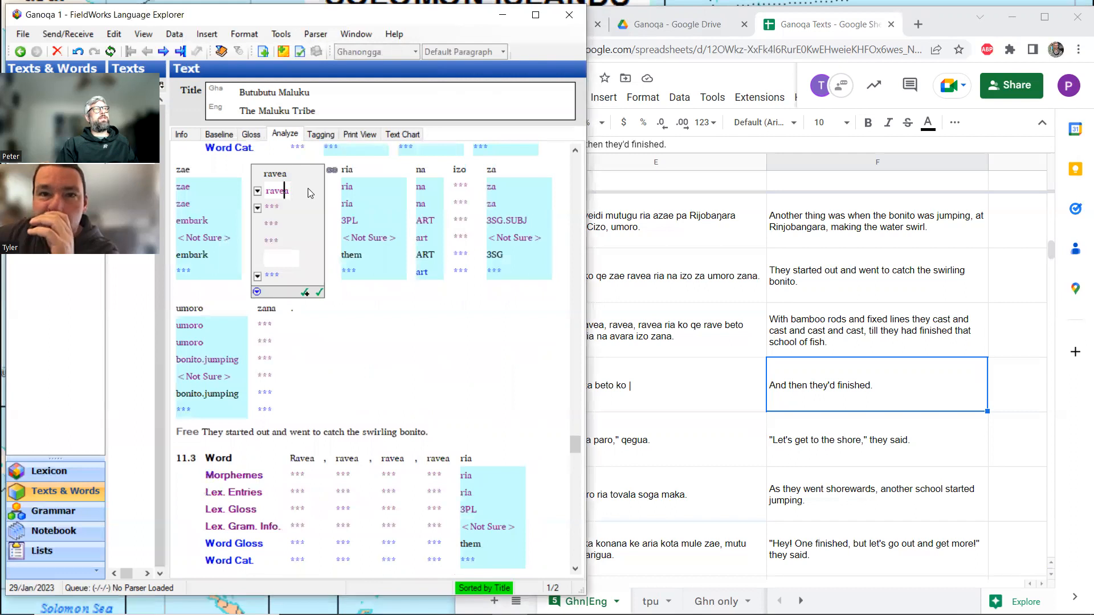
pyautogui.write('-a')
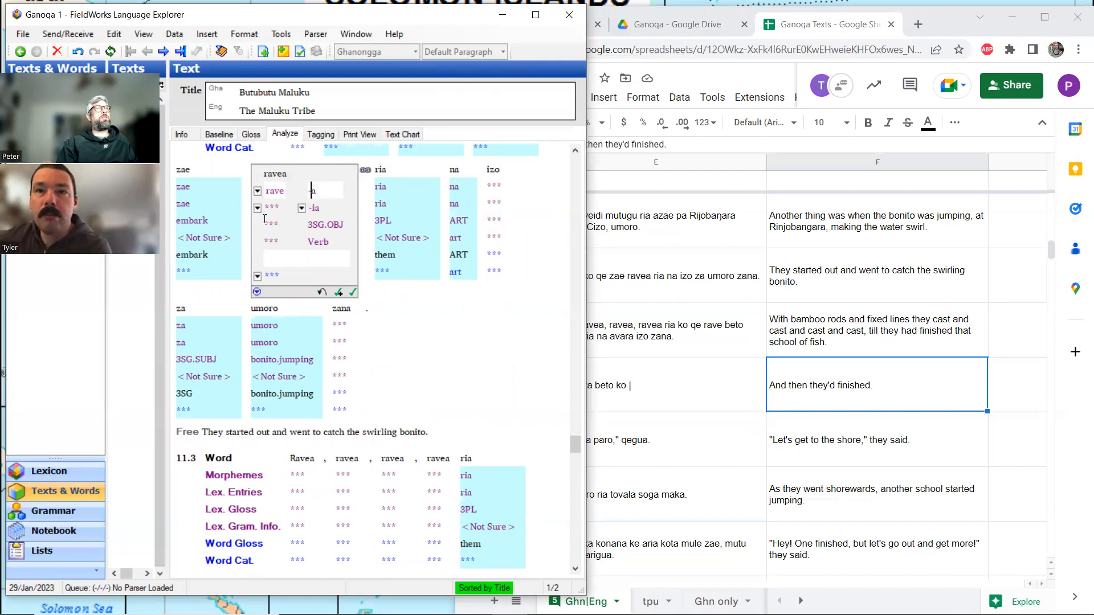
pyautogui.scroll(2, 265, 218)
pyautogui.scroll(2, 264, 218)
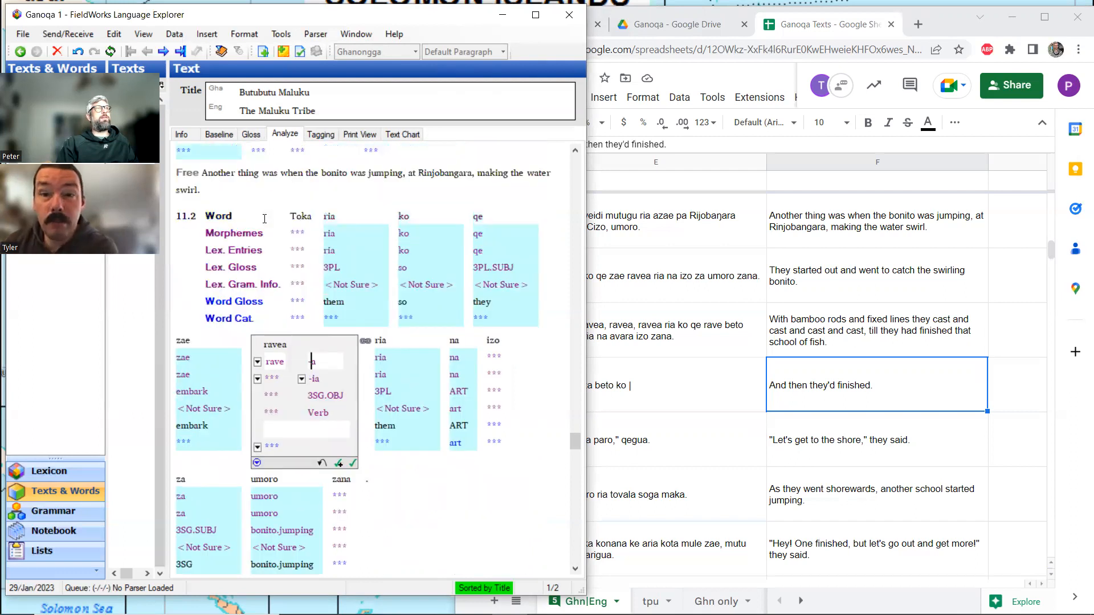
pyautogui.scroll(-2, 265, 220)
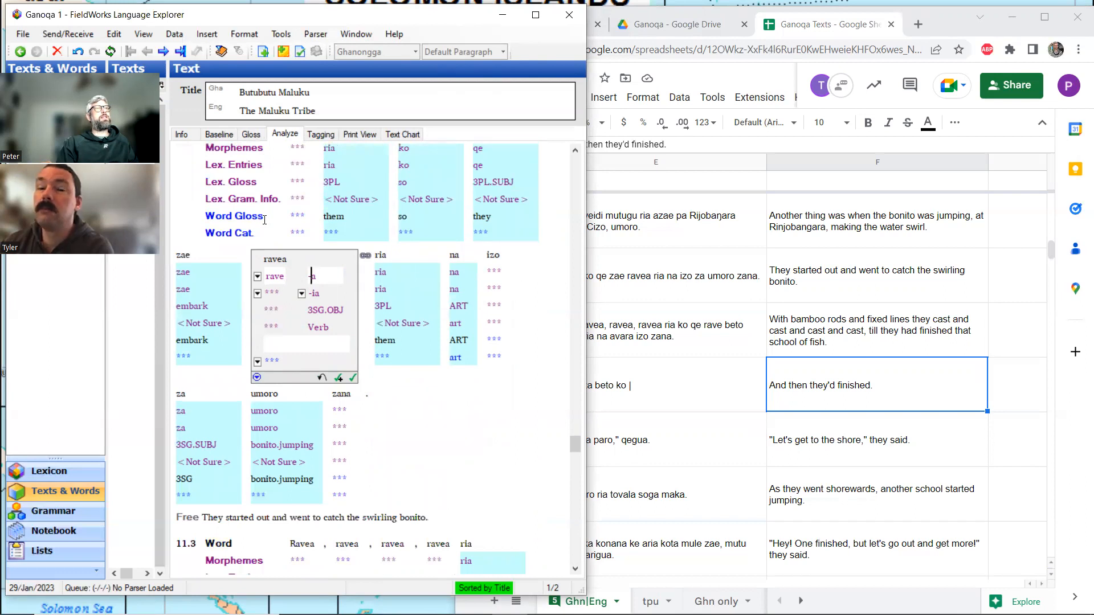
# Examine lines 11.1 to 11.4 in the analysis and gloss views to see how ravea and its neighbouring words are glossed.
pyautogui.scroll(2, 264, 219)
pyautogui.scroll(2, 264, 220)
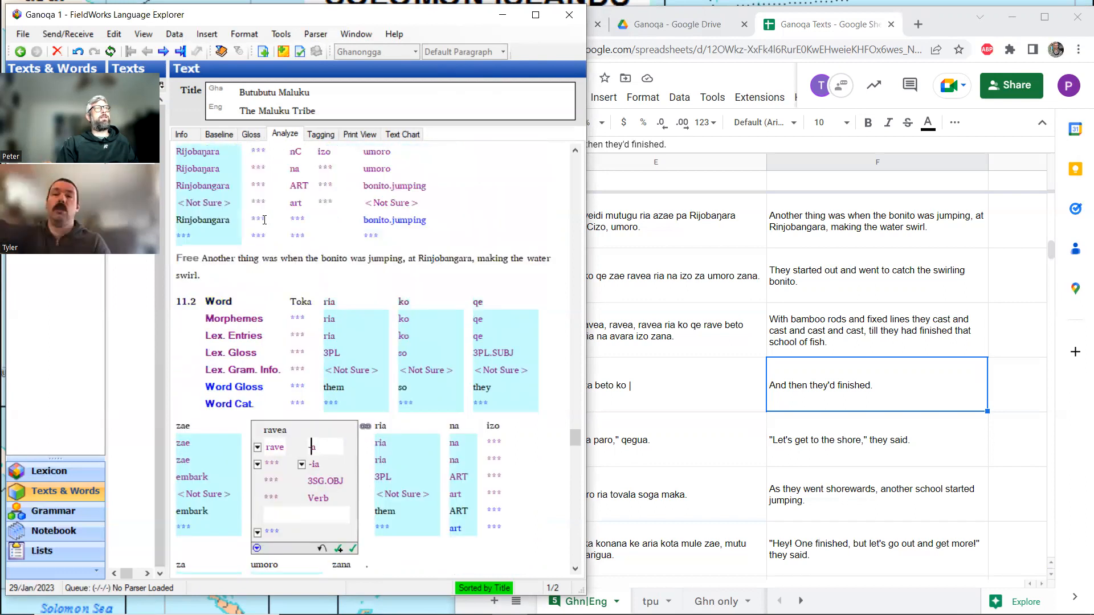
pyautogui.scroll(-4, 264, 220)
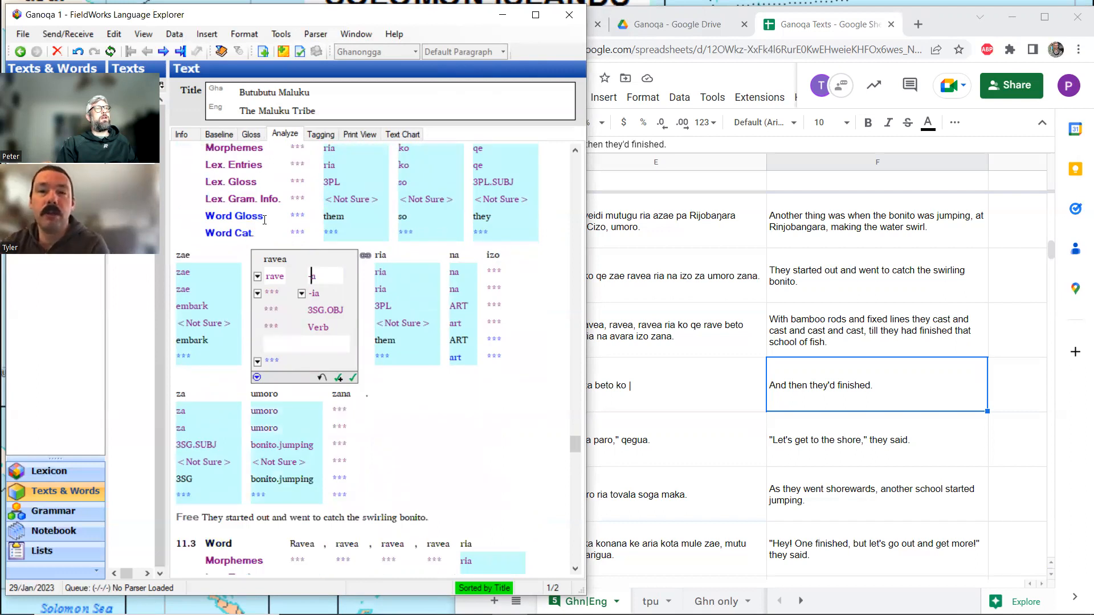
pyautogui.click(252, 136)
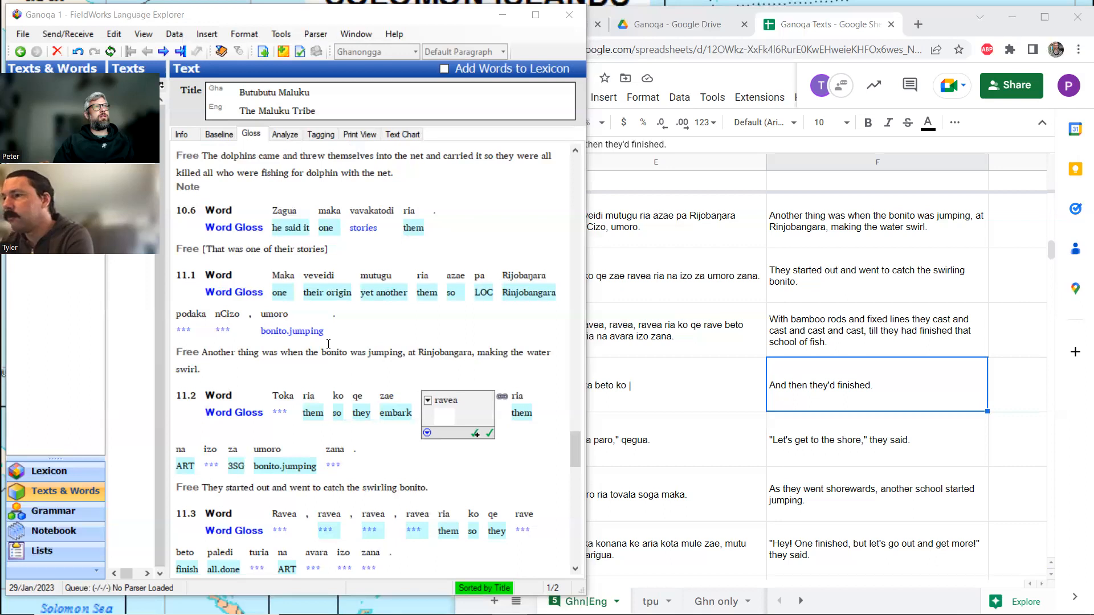
pyautogui.scroll(-3, 328, 344)
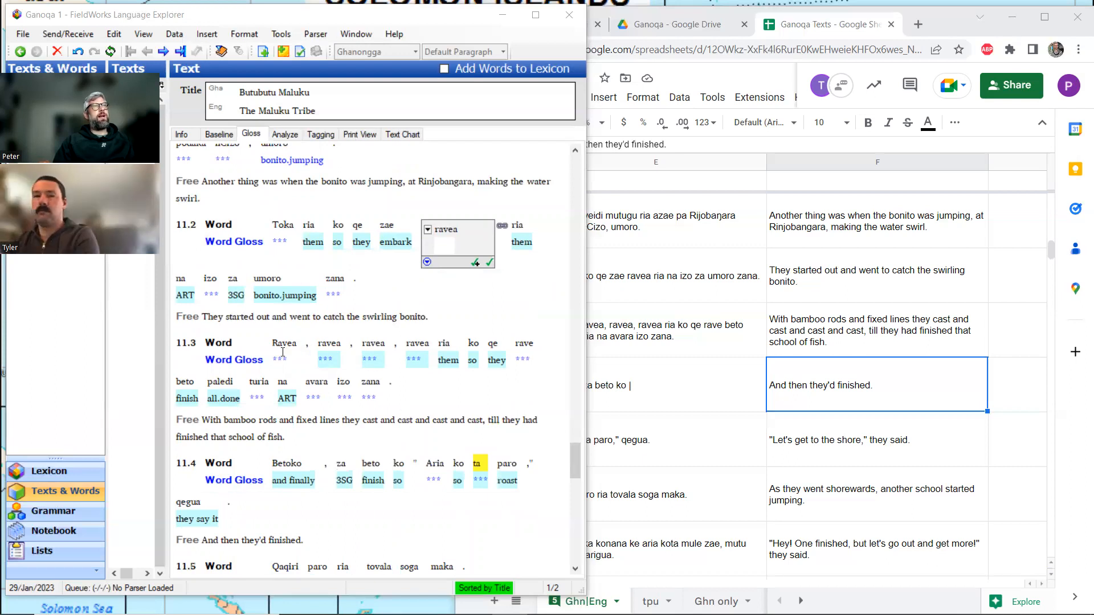
pyautogui.click(440, 241)
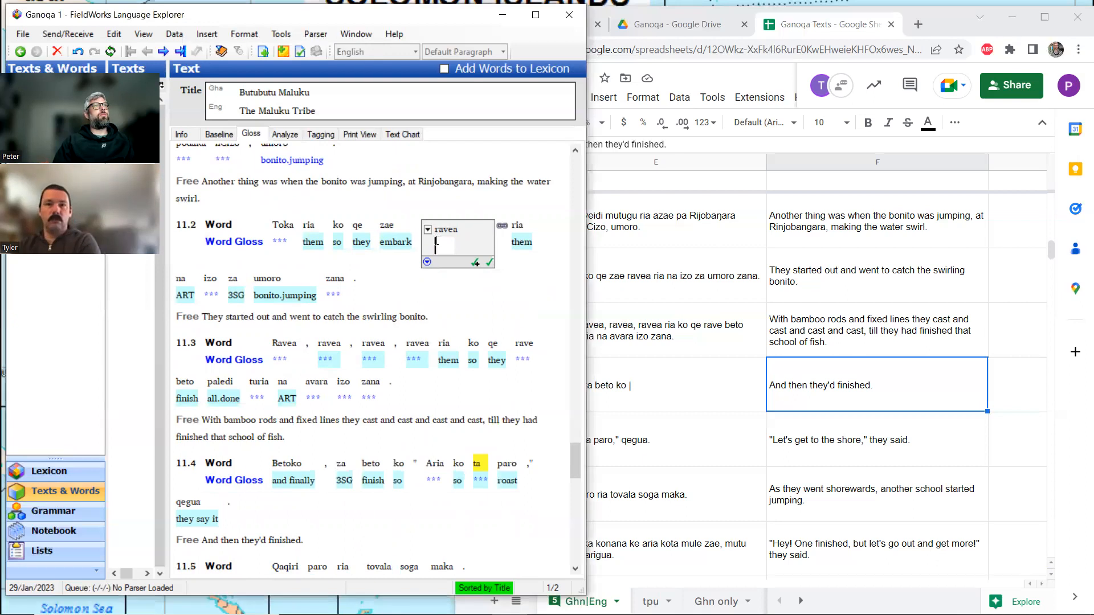
# In the analysis of ravea in line 11.2, start a new lexicon entry for the stem rave with the gloss cast.fishing.rod.
pyautogui.click(285, 136)
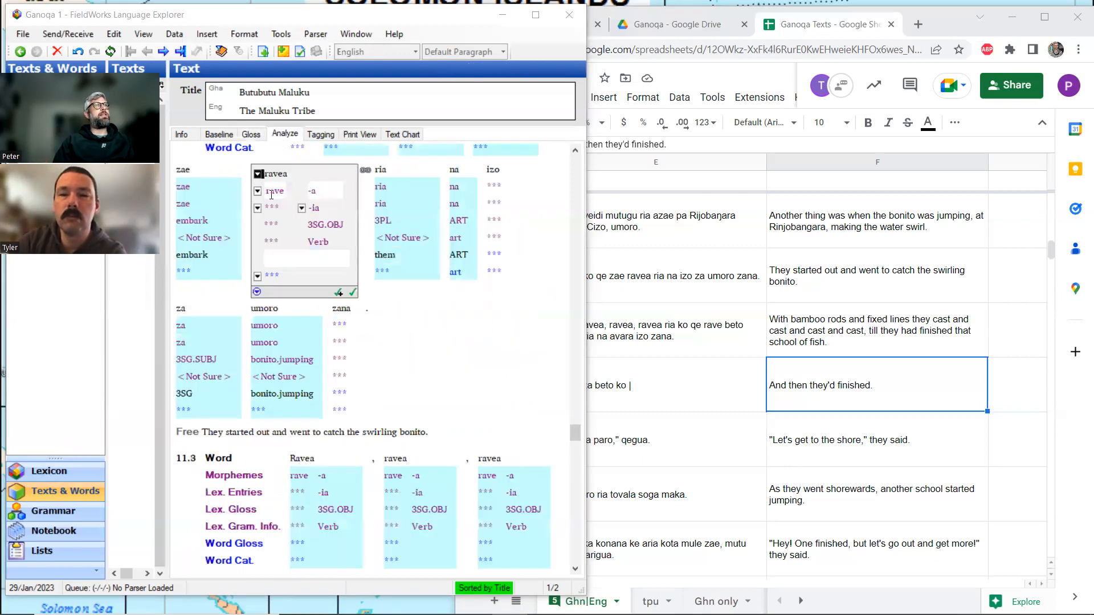
pyautogui.click(258, 209)
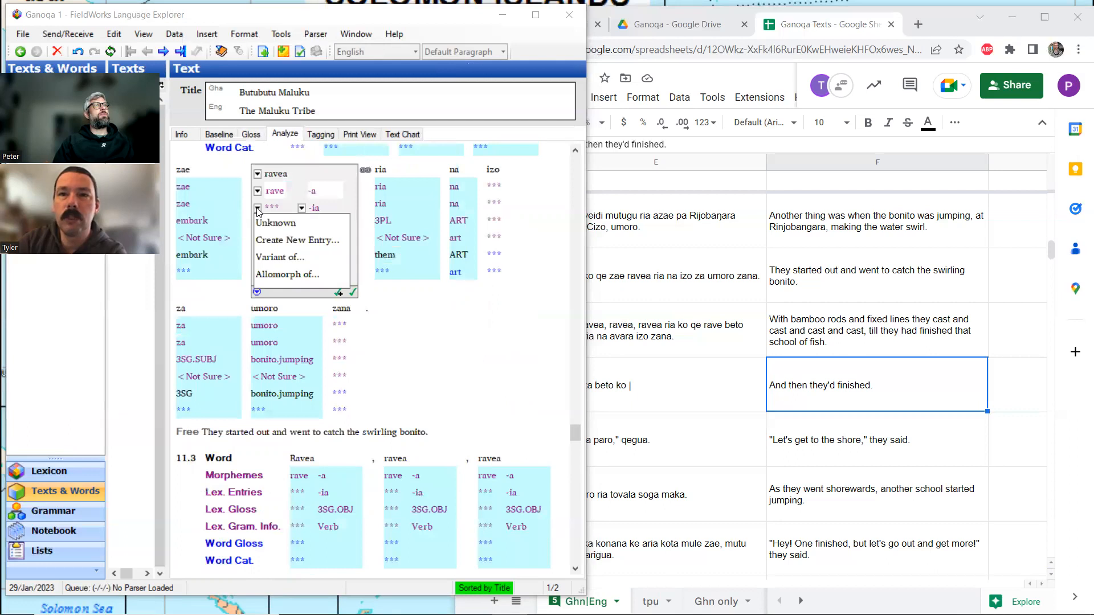
pyautogui.click(267, 241)
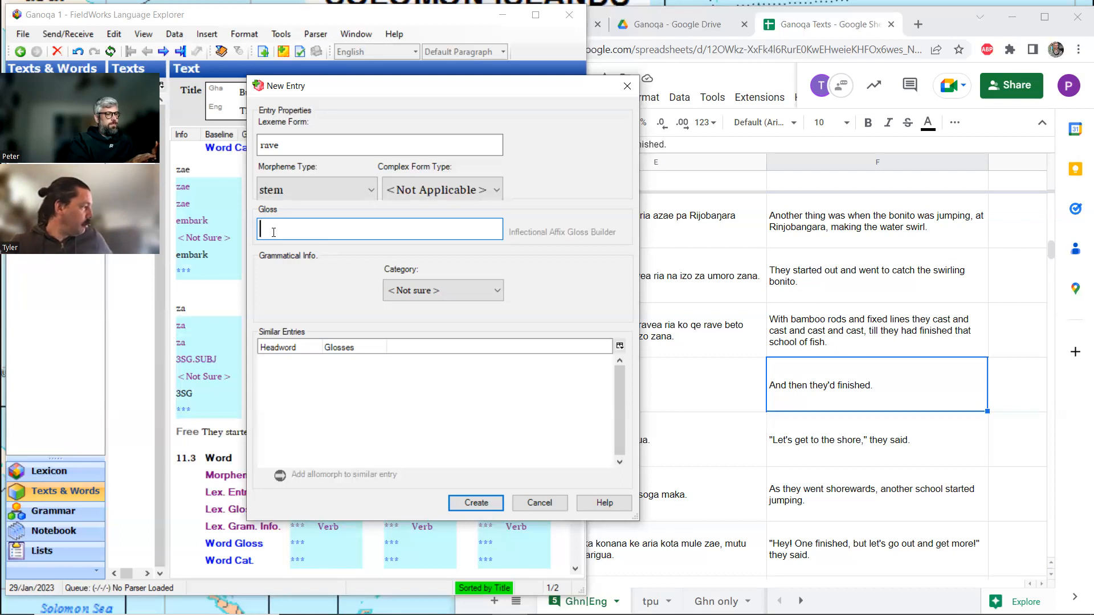
pyautogui.write('cast')
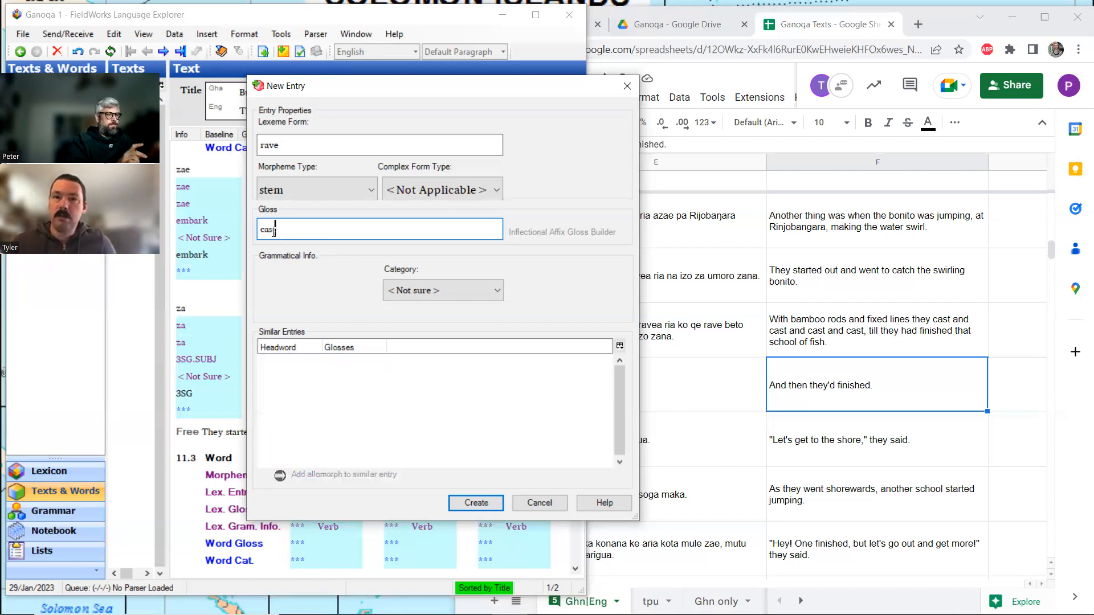
pyautogui.write('.fishing.rod')
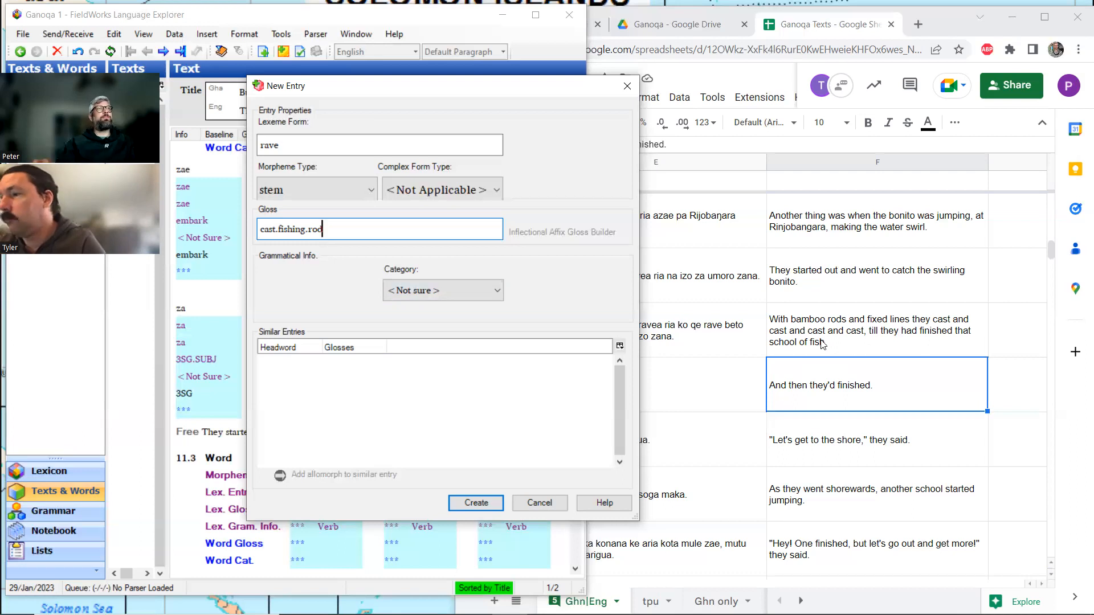
# Switch to the dictionary rovdic.pdf in Acrobat Reader and look up rave through the suggested word raveasusu.
pyautogui.moveTo(545, 604)
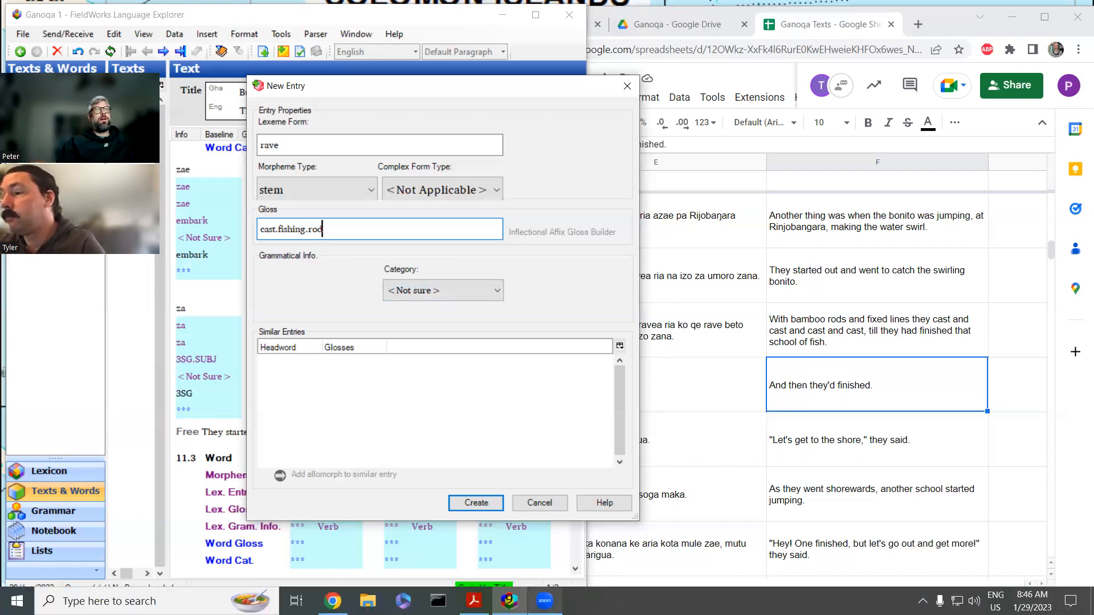
pyautogui.click(474, 601)
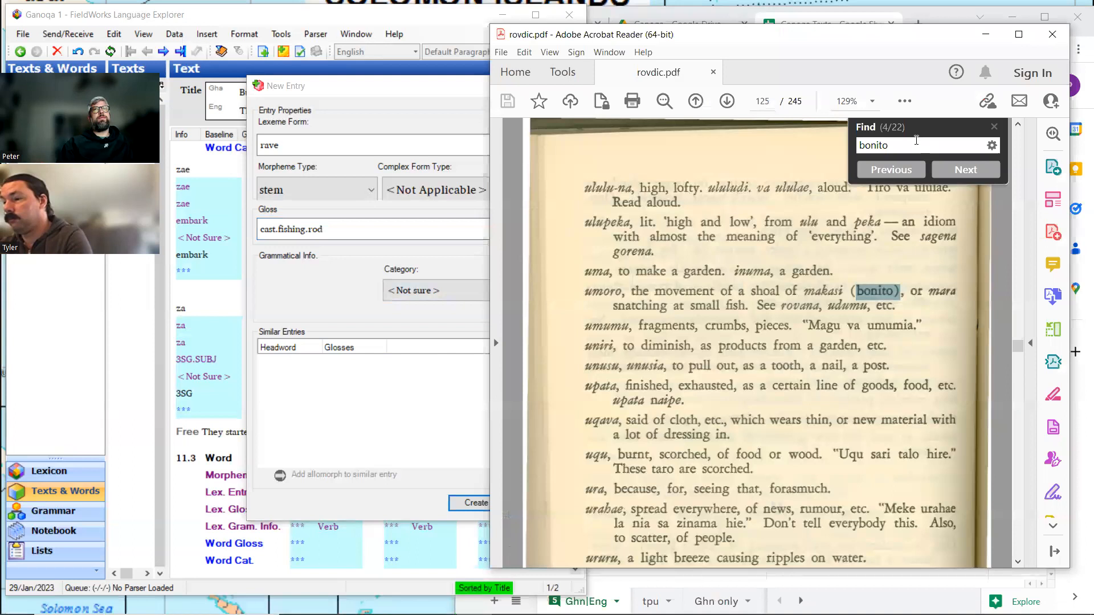
pyautogui.doubleClick(916, 140)
pyautogui.write('ra')
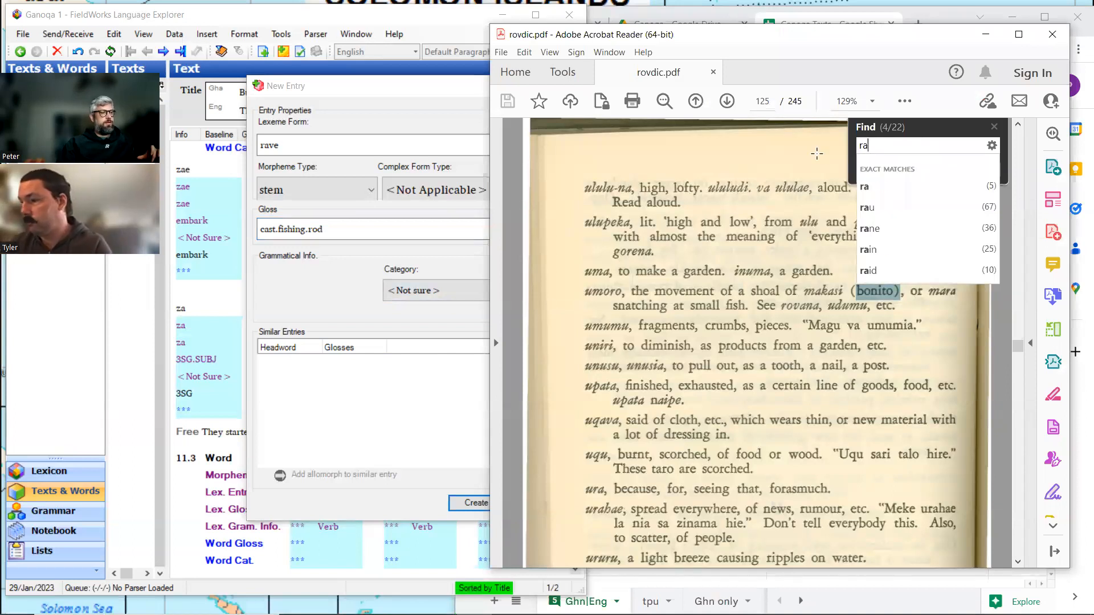
pyautogui.write('ve')
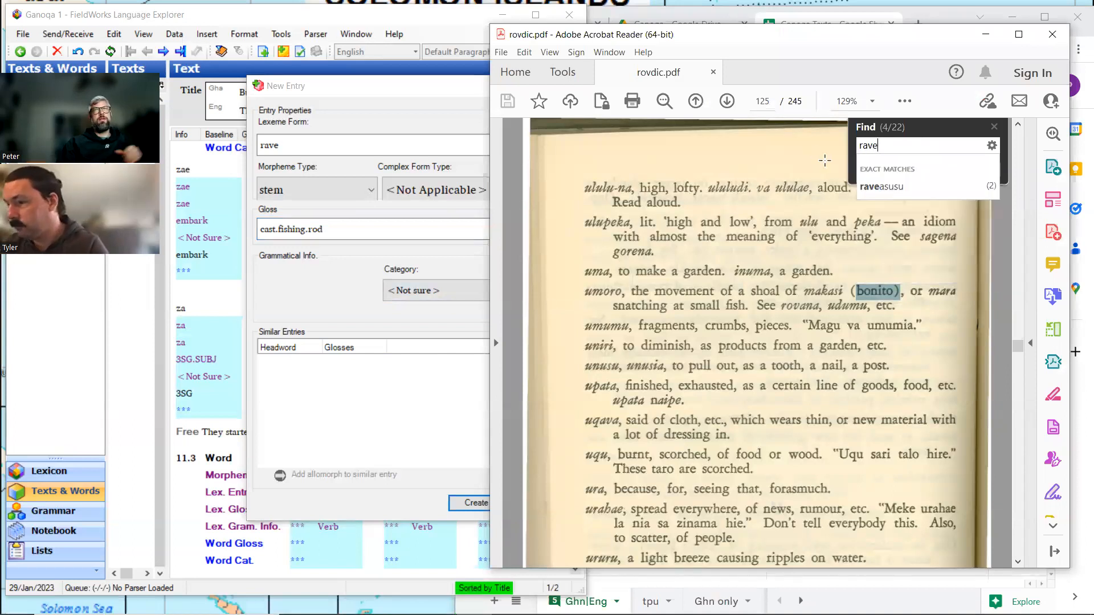
pyautogui.click(877, 186)
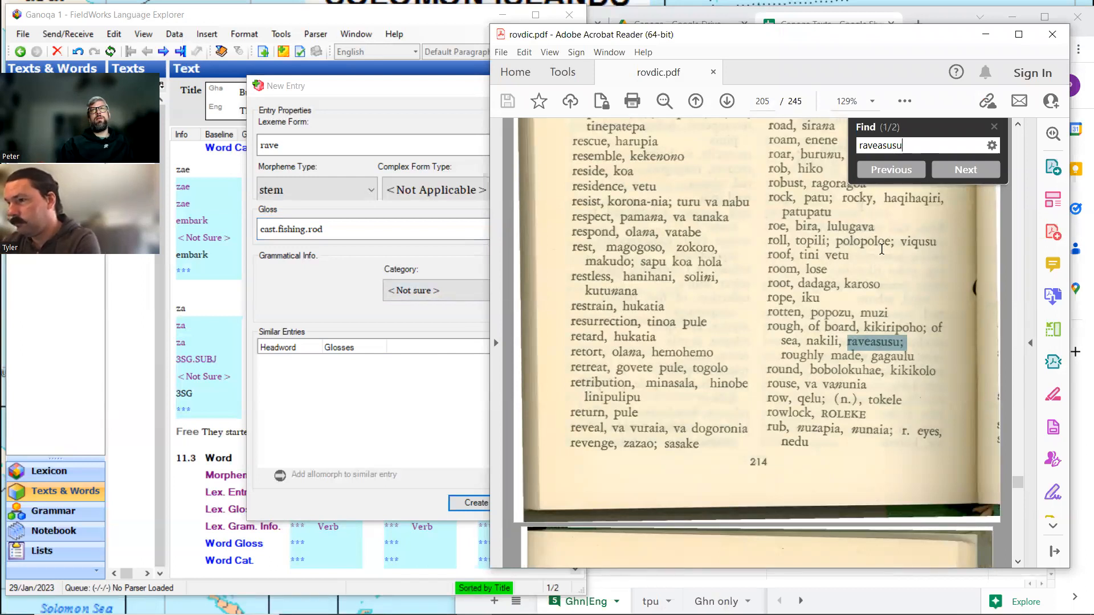
pyautogui.click(970, 171)
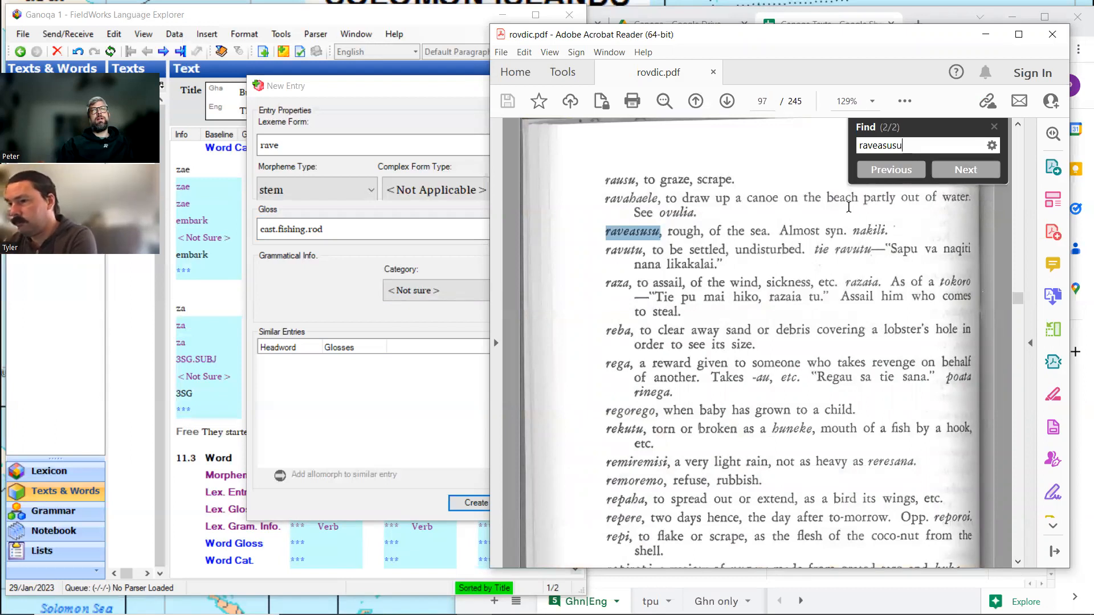
# Search the dictionary for "cast", read the matching entries about rods and bonito fishing, and minimize the dictionary.
pyautogui.moveTo(903, 151); pyautogui.dragTo(790, 140)
pyautogui.write('cast')
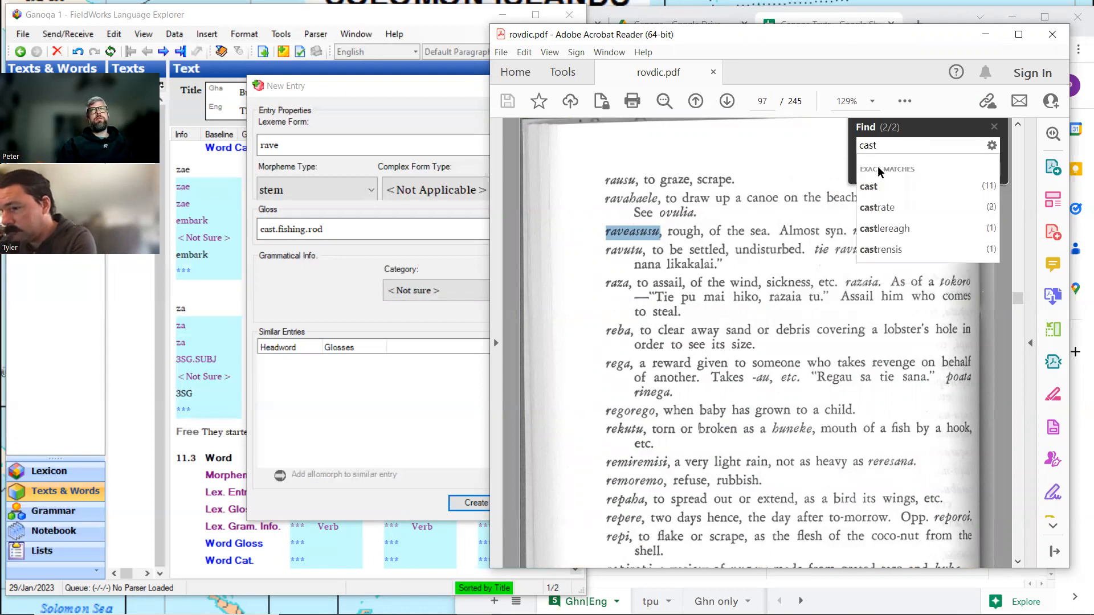
pyautogui.click(881, 186)
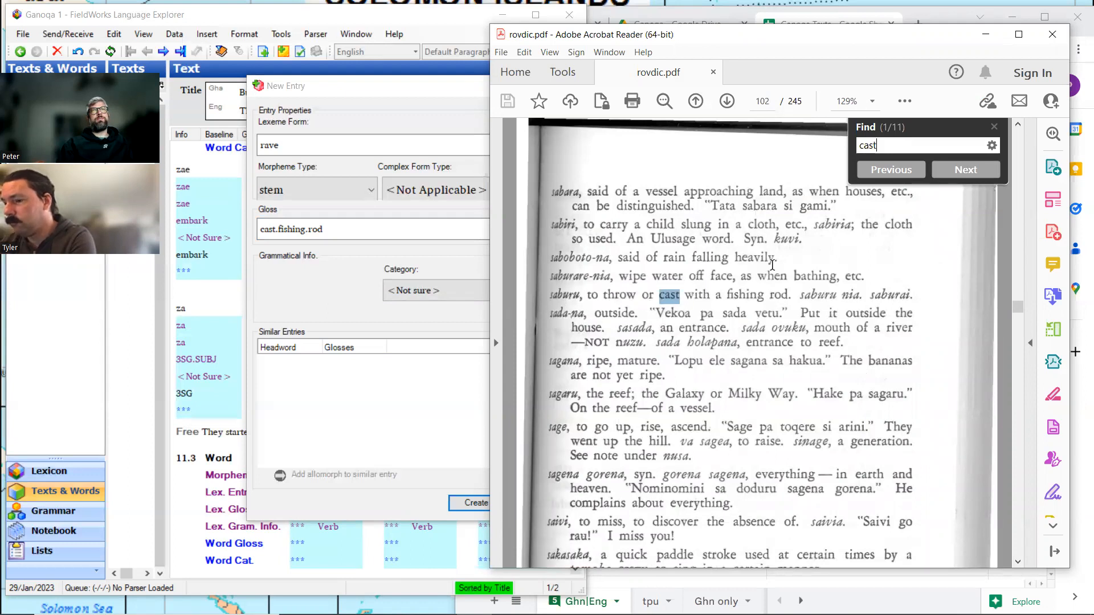
pyautogui.click(953, 178)
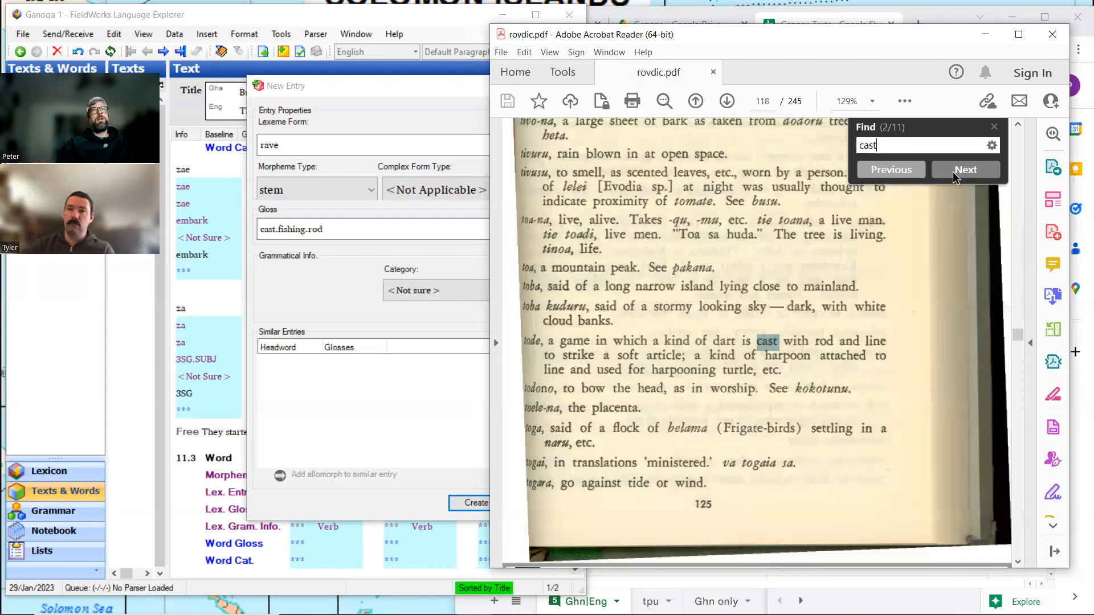
pyautogui.click(907, 177)
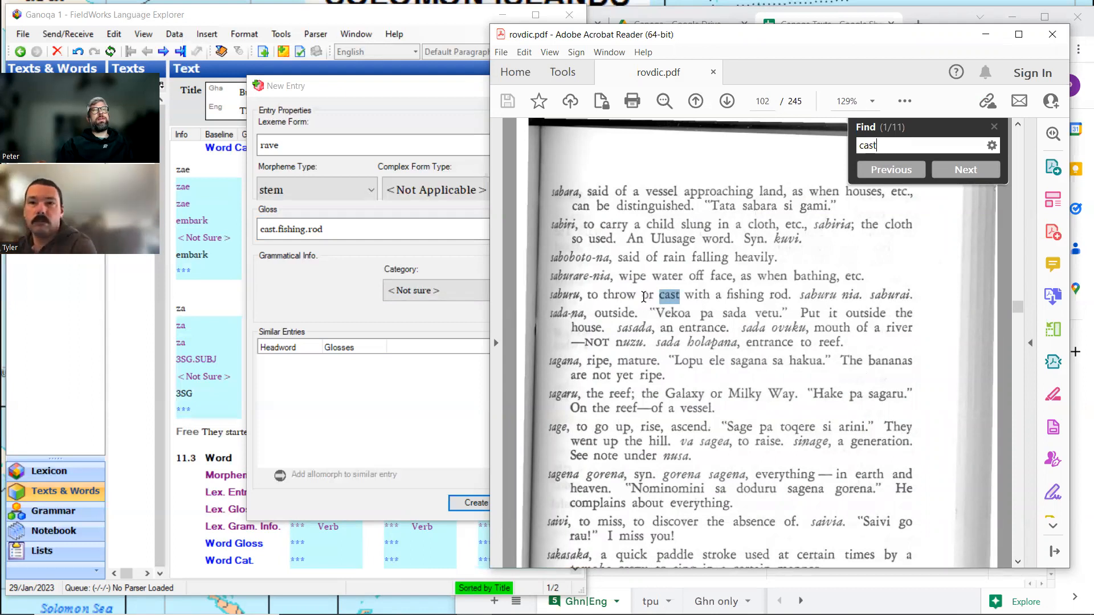
pyautogui.click(975, 172)
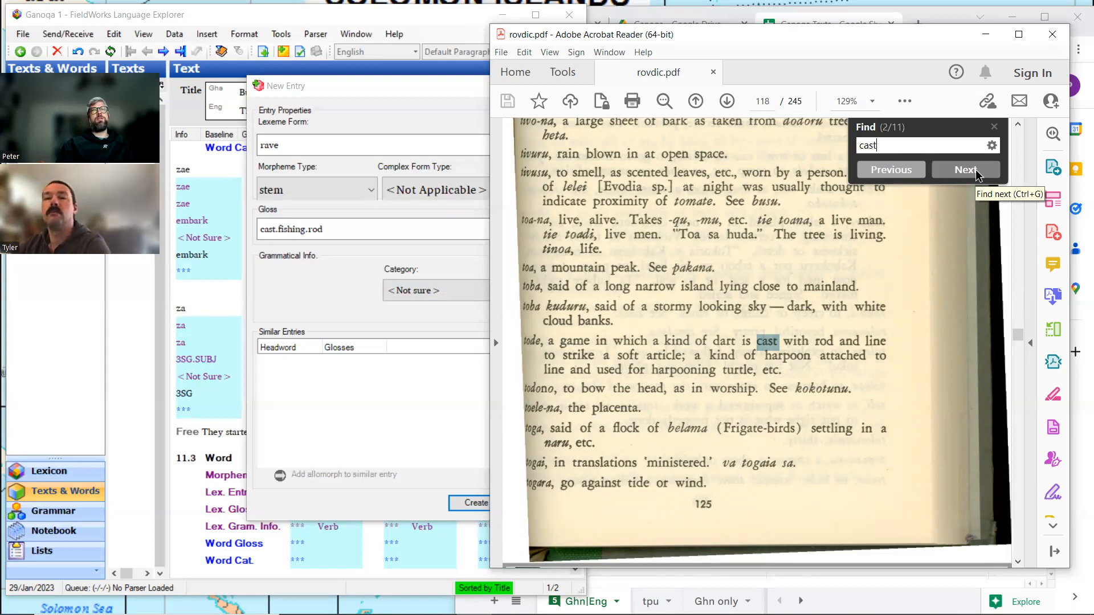
pyautogui.click(976, 175)
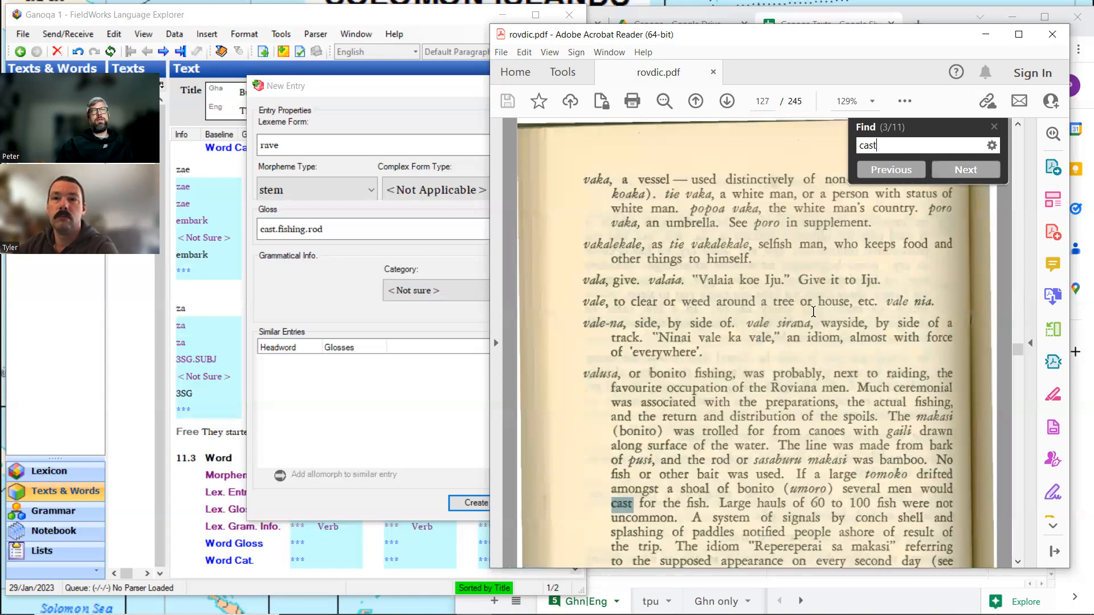
pyautogui.scroll(-4, 813, 311)
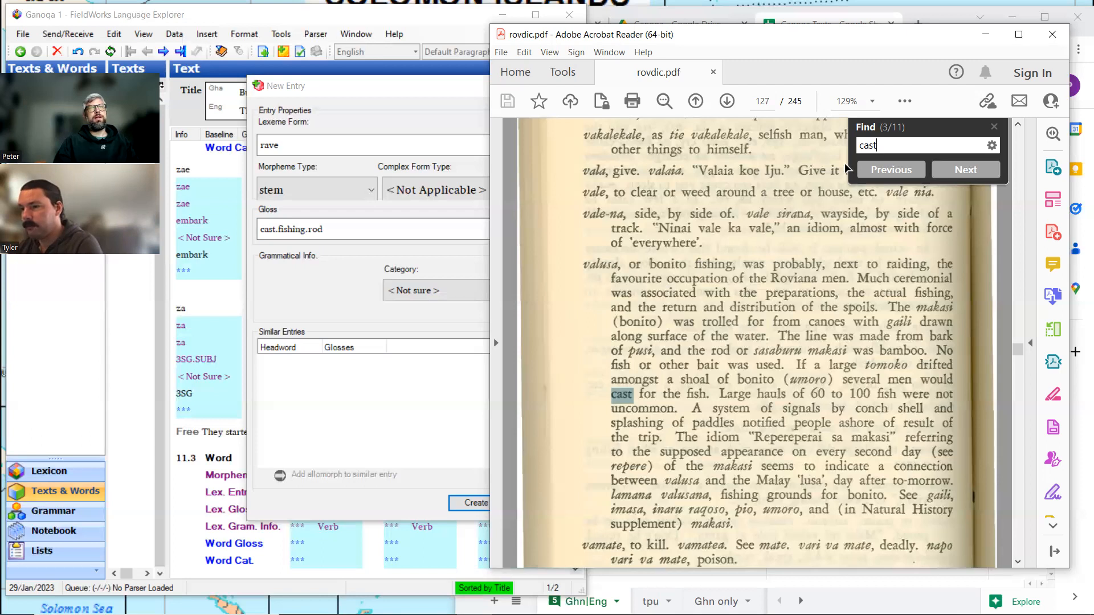
pyautogui.click(985, 36)
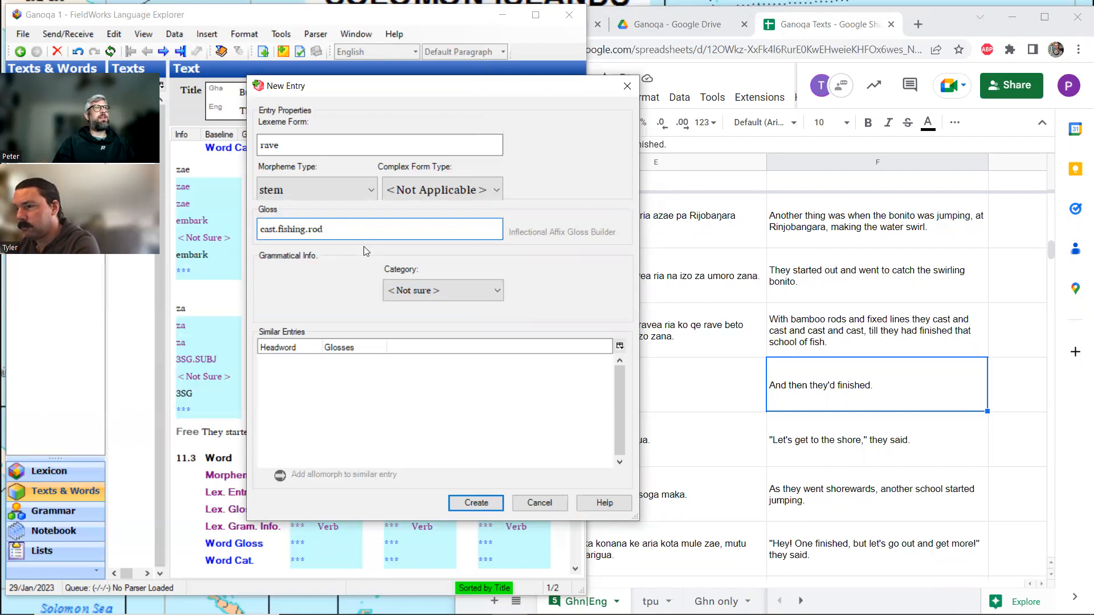
# Create the rave entry and give it the definition "cast a fishing rod as when fishing a shoal of bonito".
pyautogui.click(475, 502)
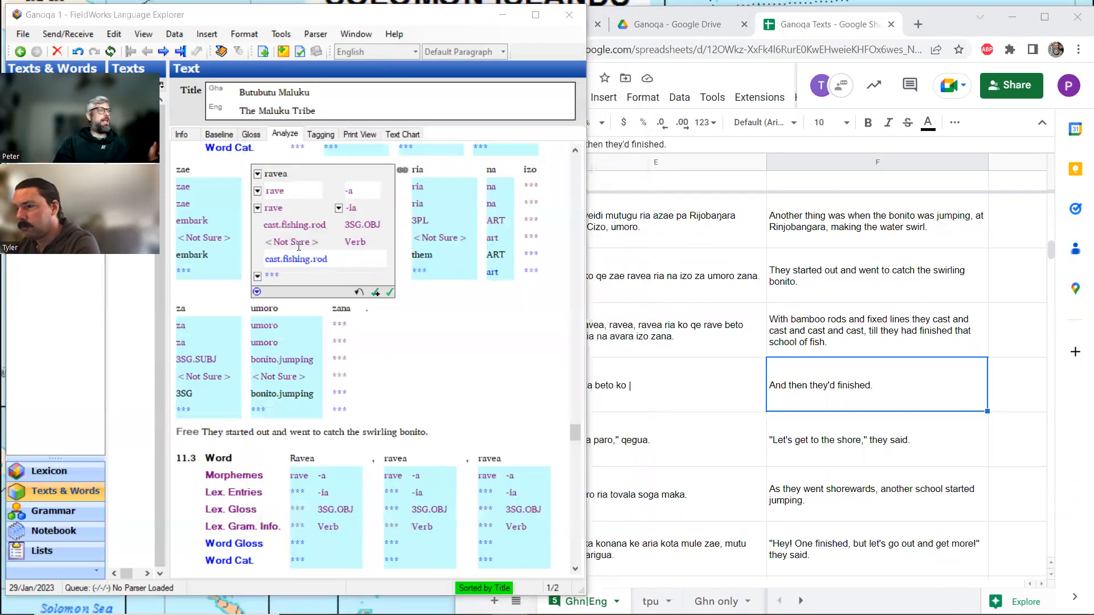
pyautogui.keyDown('ctrl'); pyautogui.click(275, 208); pyautogui.keyUp('ctrl')
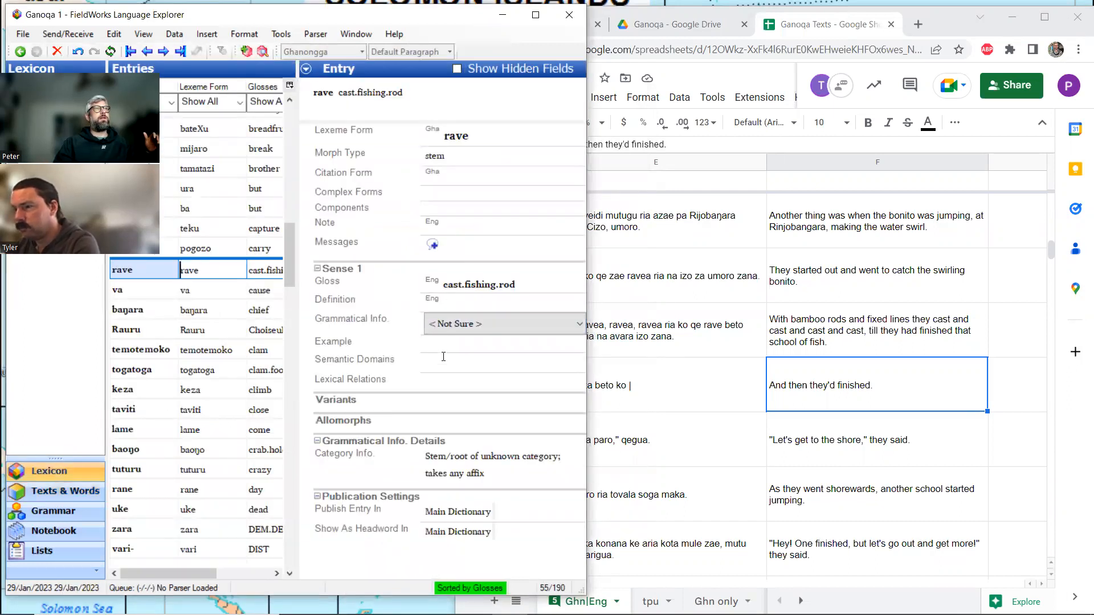
pyautogui.click(447, 303)
pyautogui.write('cast a fishinbg')
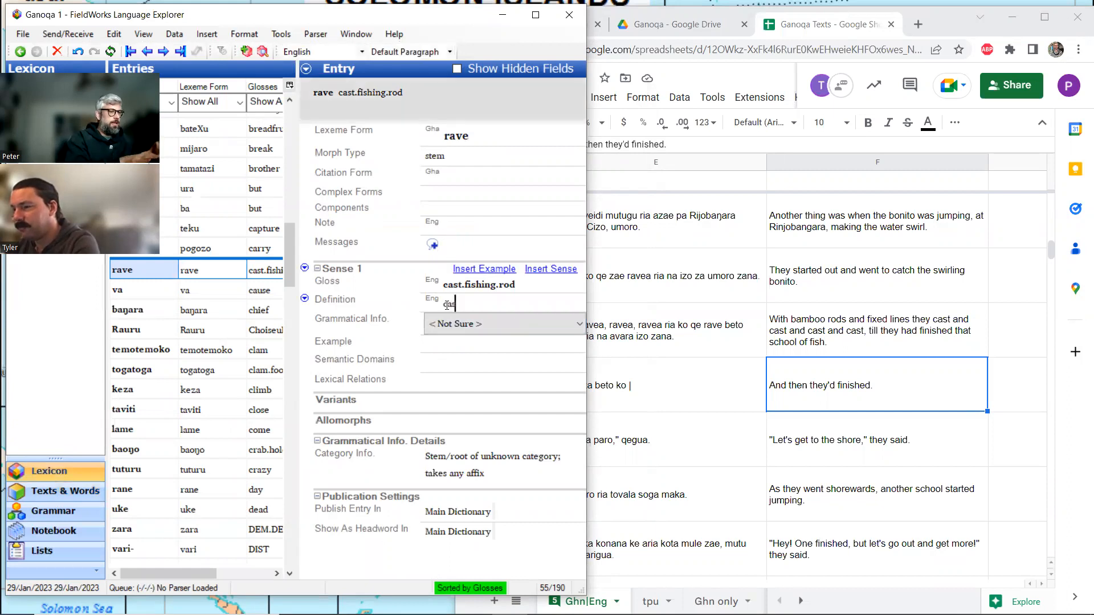
pyautogui.press('BackSpace')
pyautogui.press('BackSpace')
pyautogui.press('BackSpace')
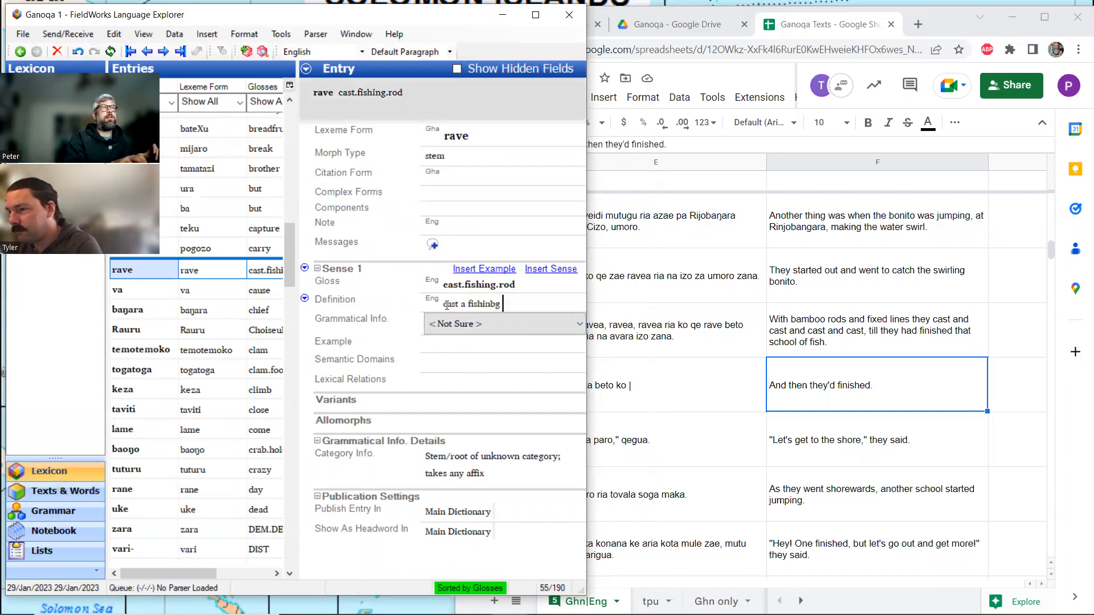
pyautogui.write('g rod')
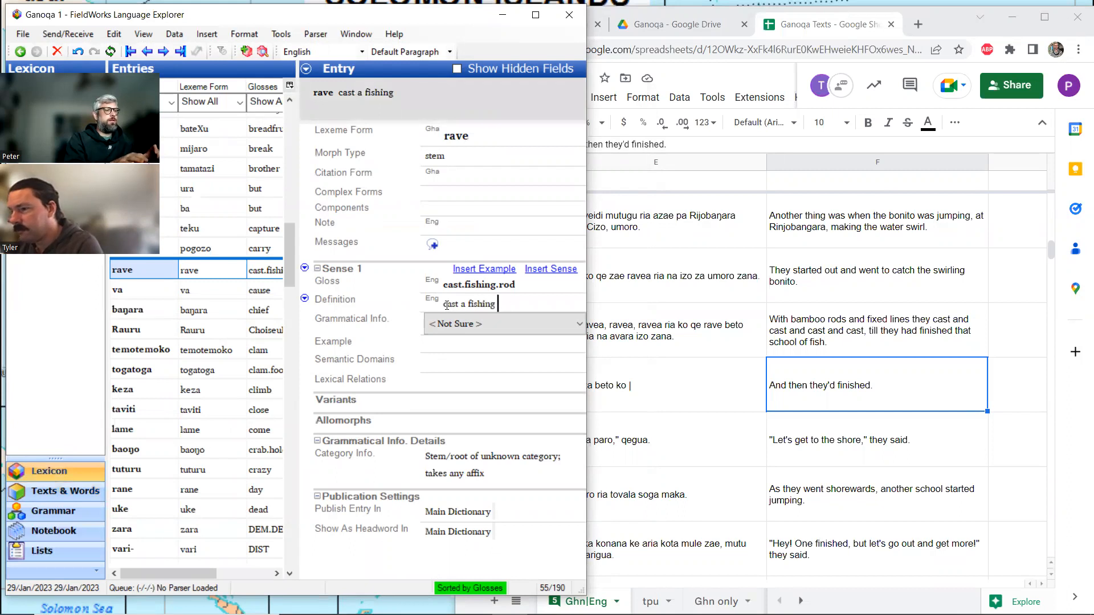
pyautogui.write(' as w')
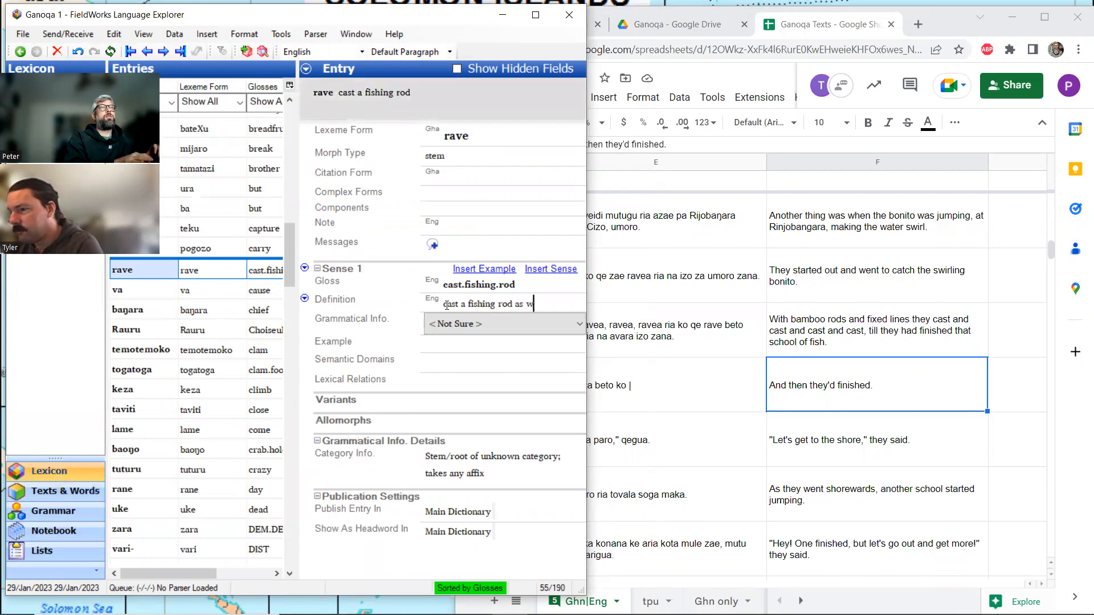
pyautogui.write('hen fishin')
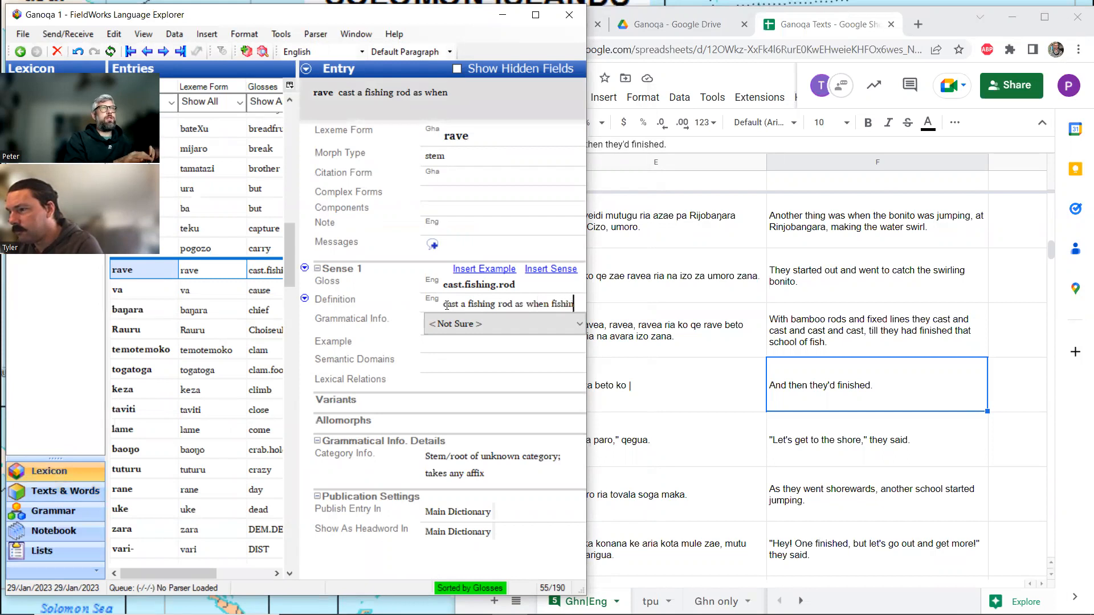
pyautogui.write('g a shoal')
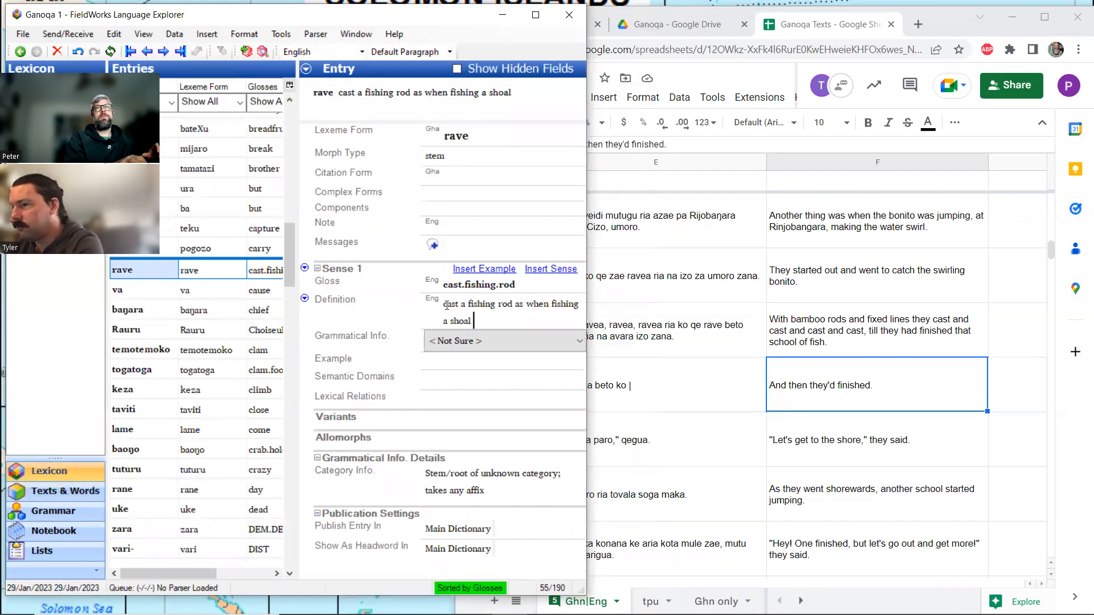
pyautogui.write(' of bonito')
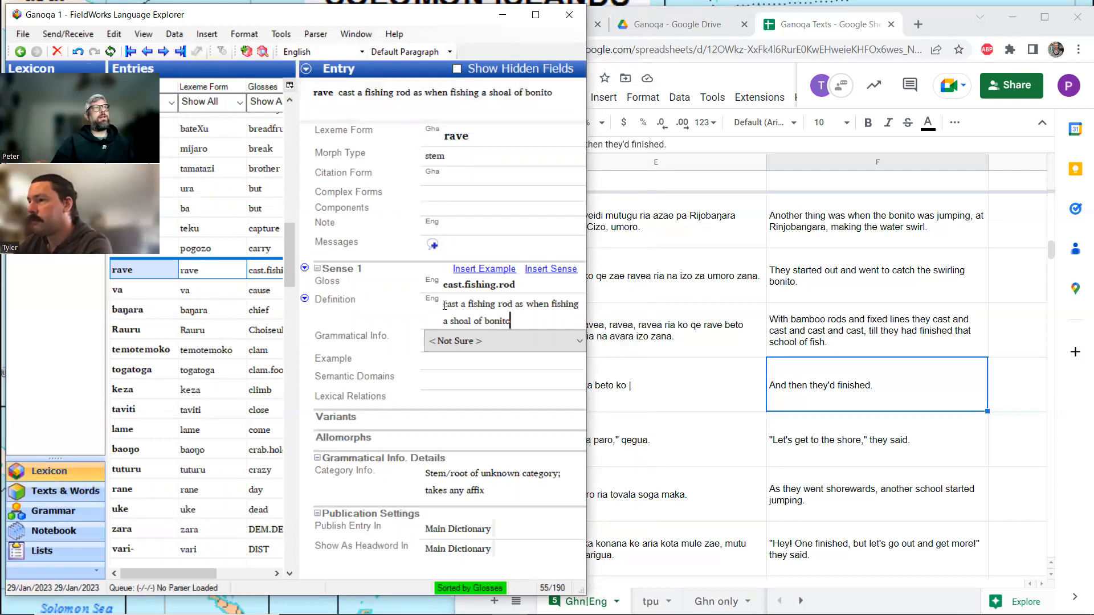
# Return from the lexicon to the Butubutu Maluku text and review the word glosses of lines 11.2 to 11.4.
pyautogui.click(65, 493)
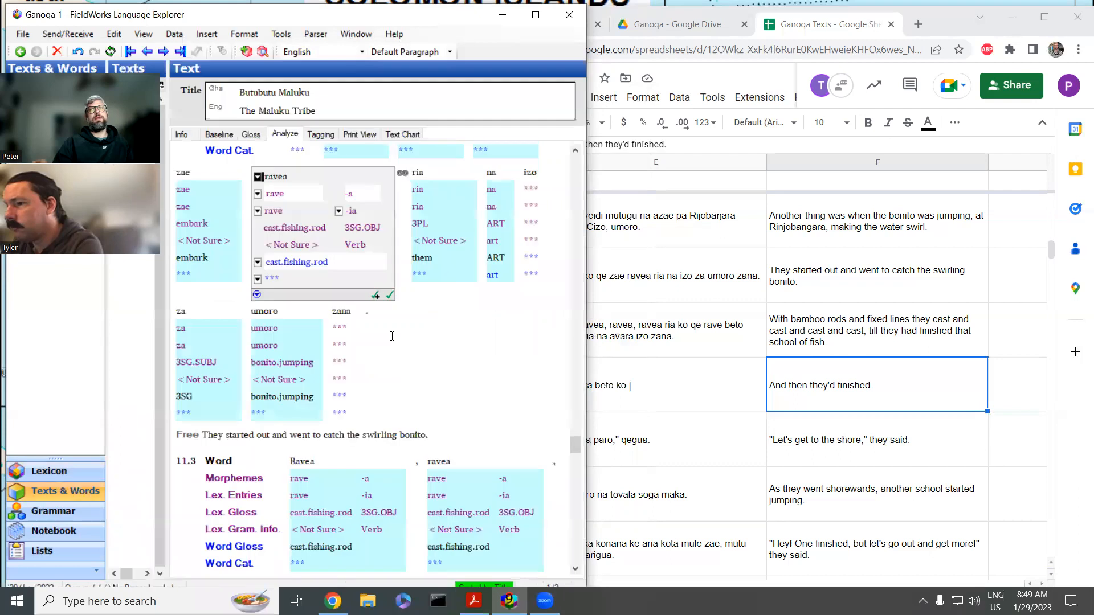
pyautogui.click(252, 134)
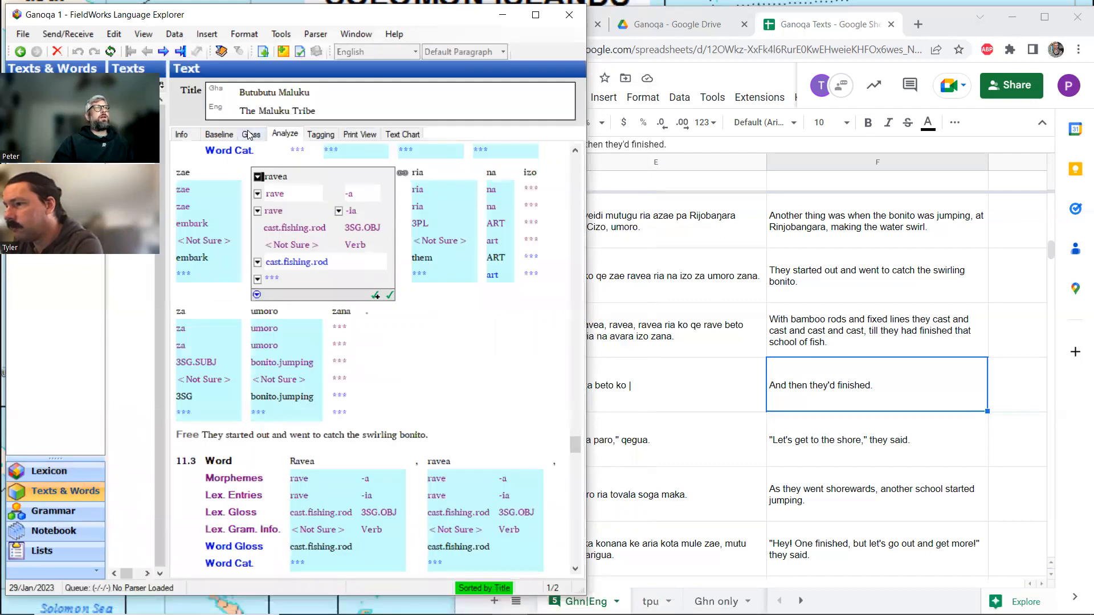
pyautogui.scroll(3, 358, 239)
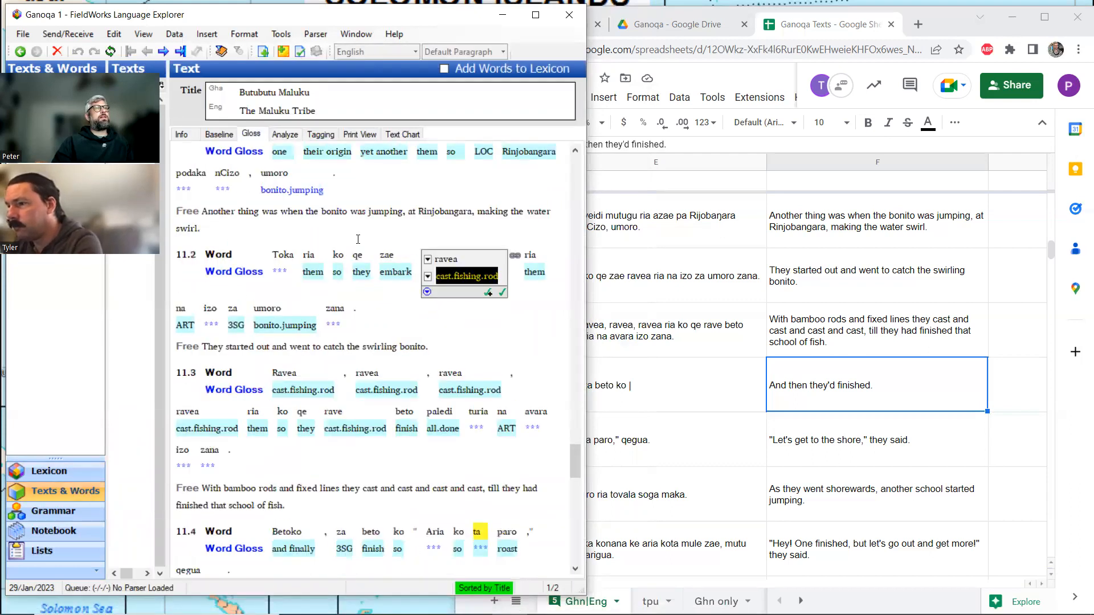
pyautogui.scroll(-3, 357, 240)
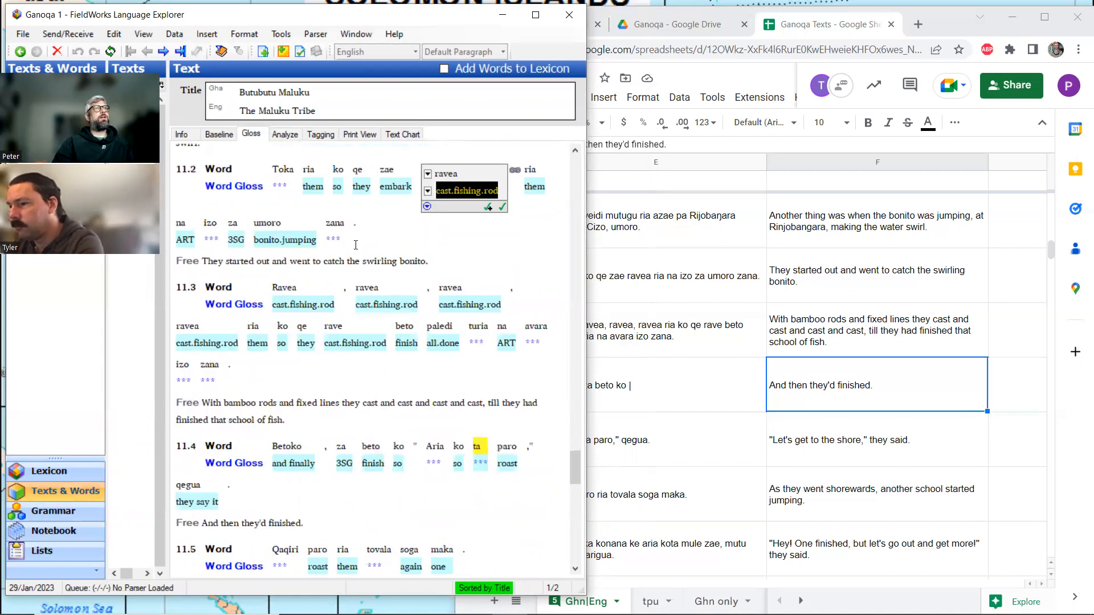
pyautogui.scroll(3, 356, 245)
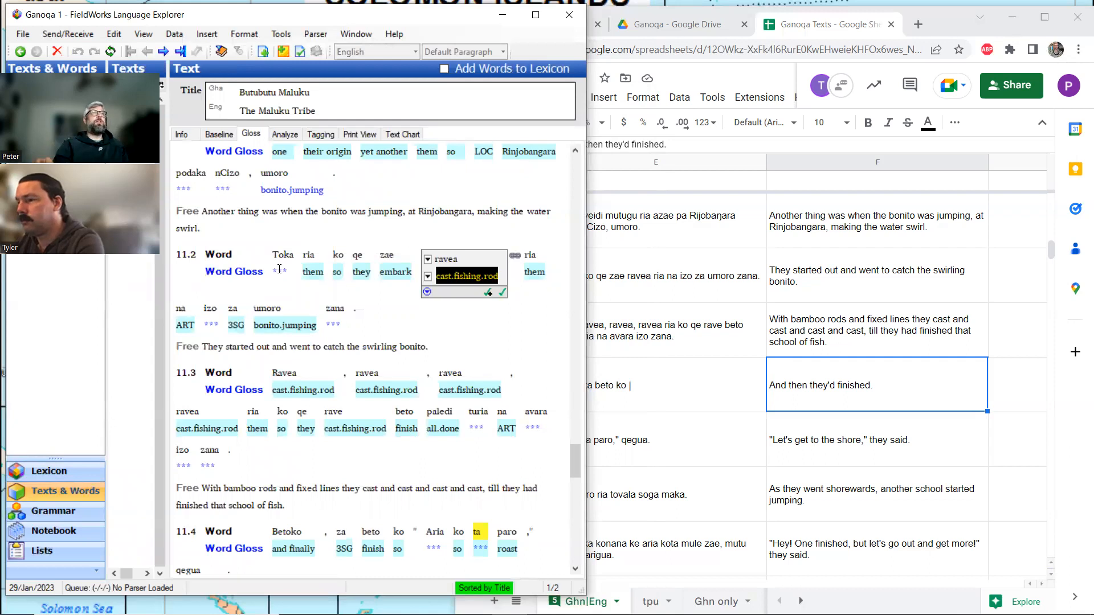
pyautogui.click(436, 342)
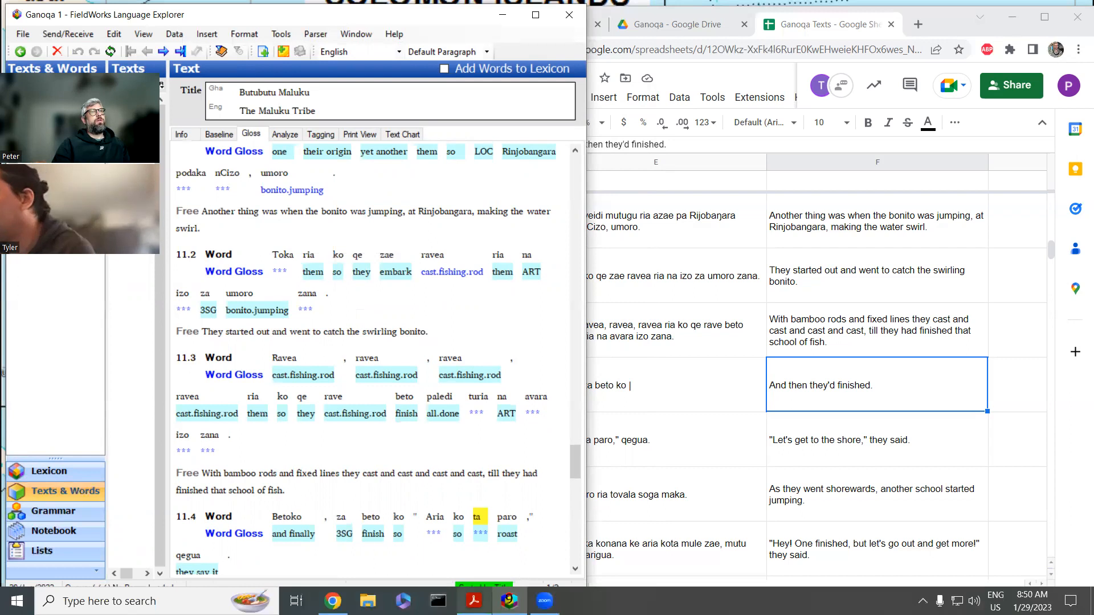
# Switch to the dictionary rovdic.pdf in Acrobat Reader, search for "toka" and go through the matches to its headword entries.
pyautogui.click(478, 603)
pyautogui.doubleClick(897, 151)
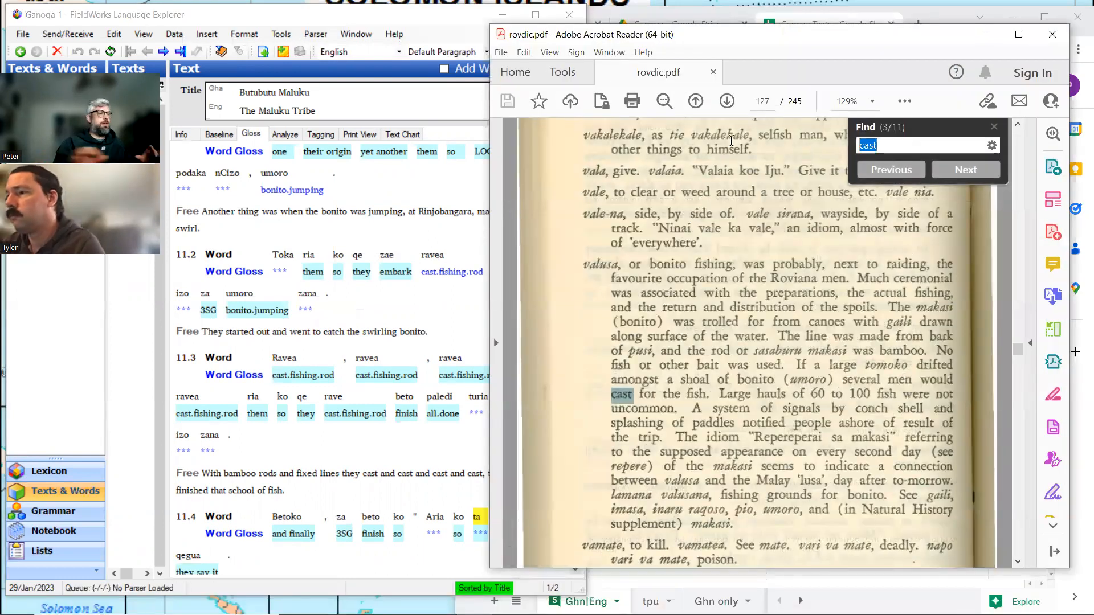
pyautogui.write('toka')
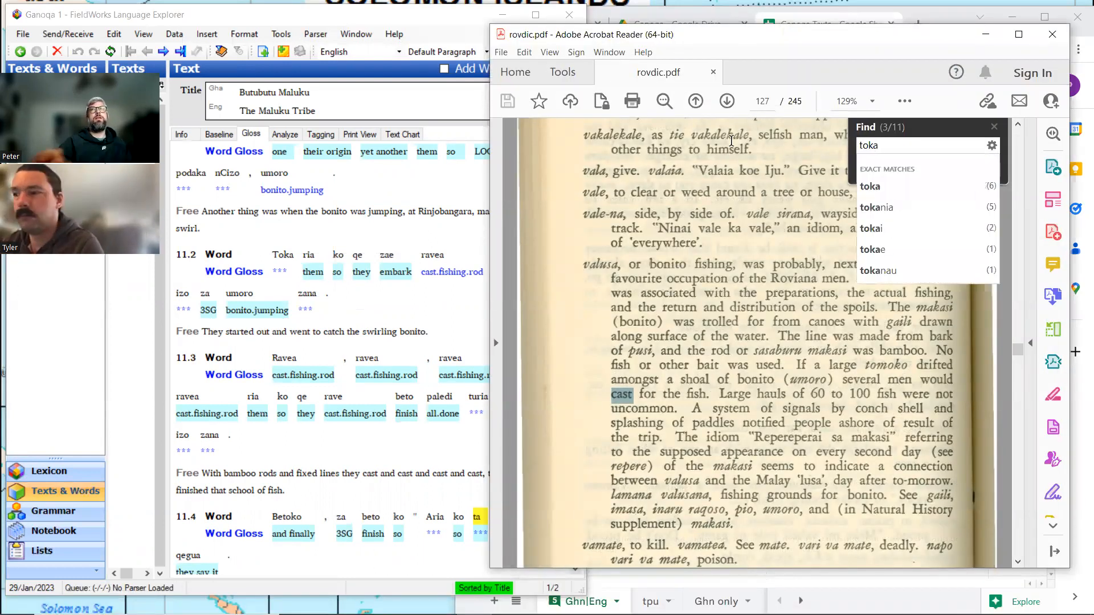
pyautogui.click(870, 193)
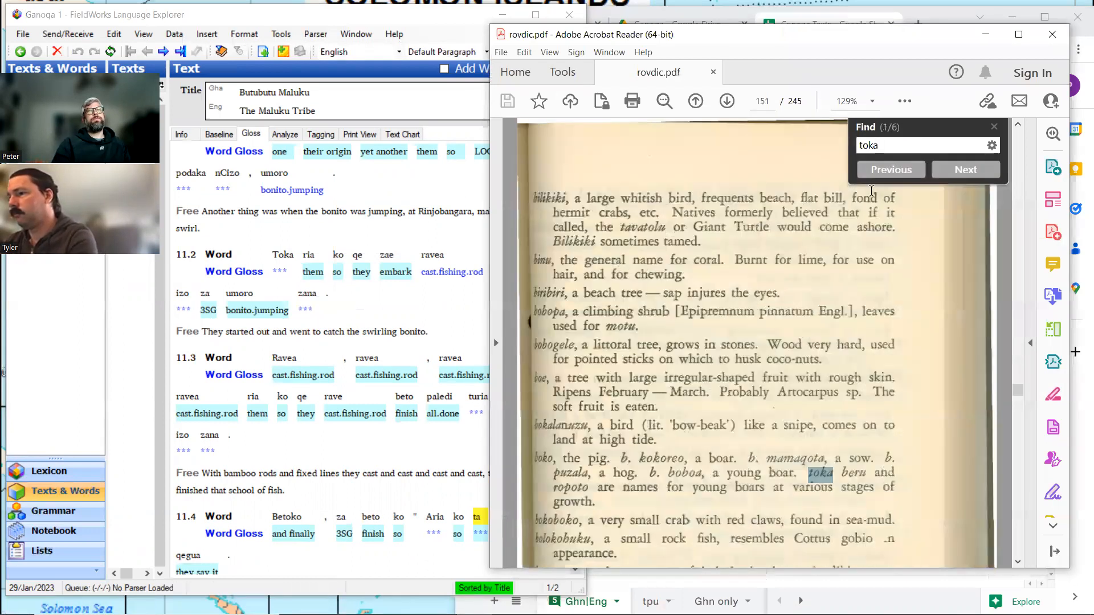
pyautogui.click(967, 169)
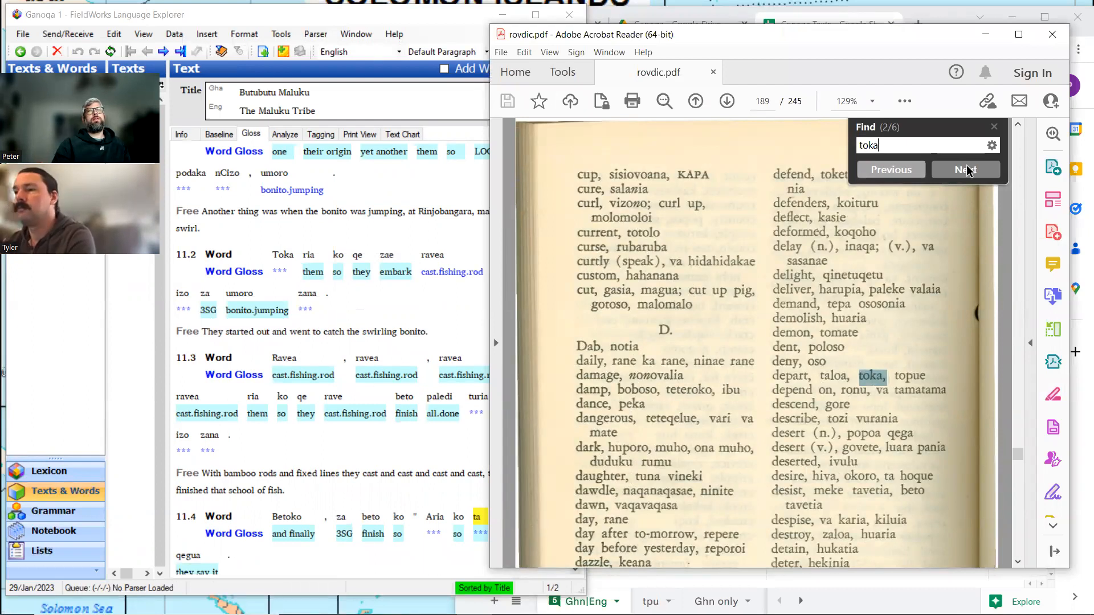
pyautogui.click(967, 169)
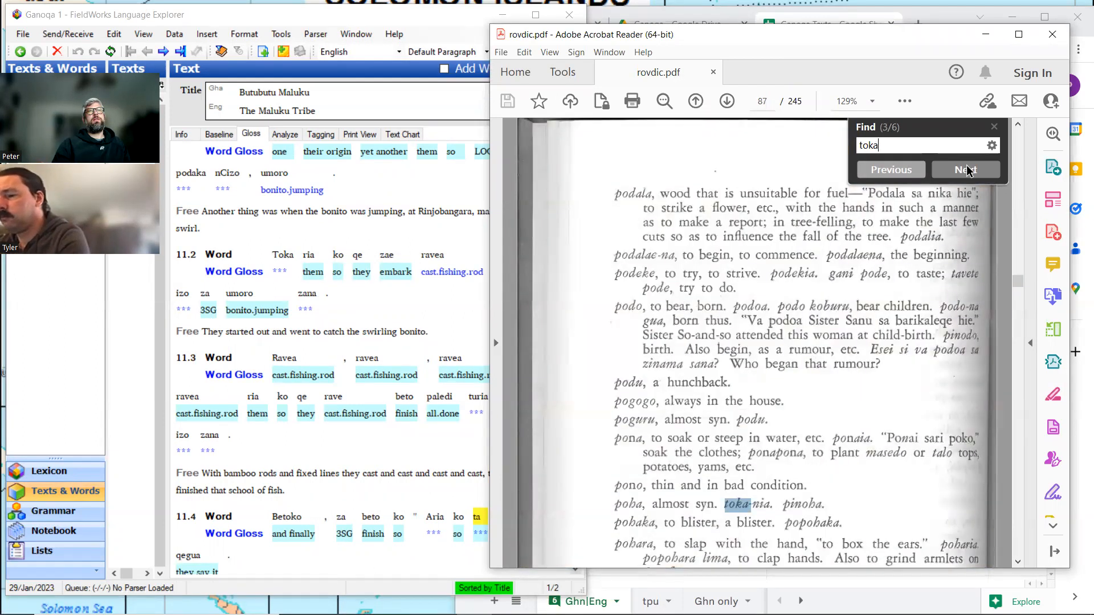
pyautogui.click(967, 169)
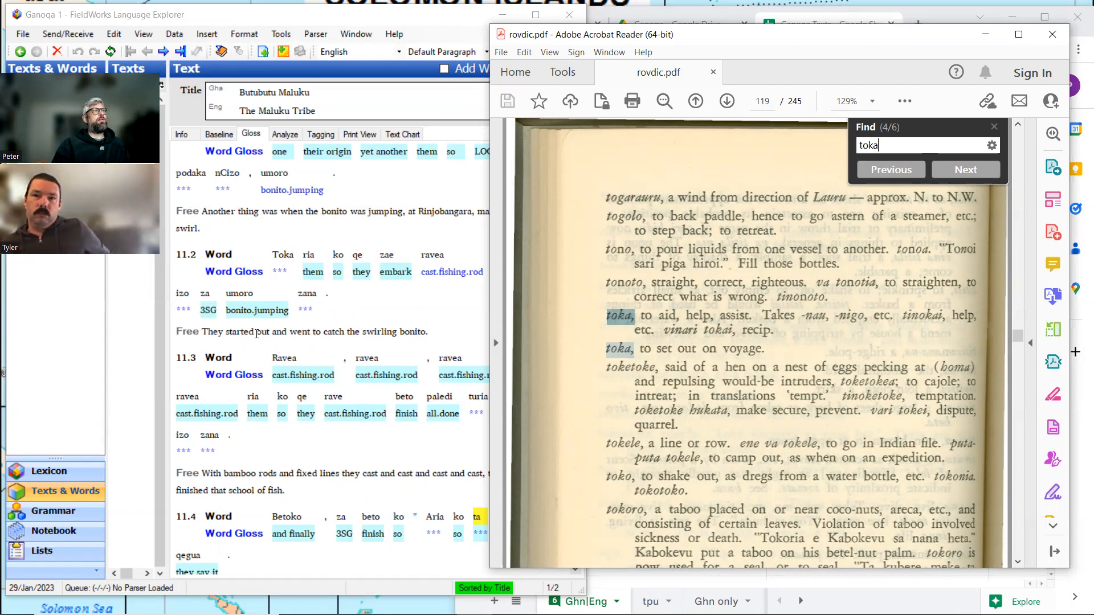
# Switch back to FieldWorks and, in the analysis of Toka in line 11.2, create a lexicon entry for the stem toka glossed embark.
pyautogui.click(256, 333)
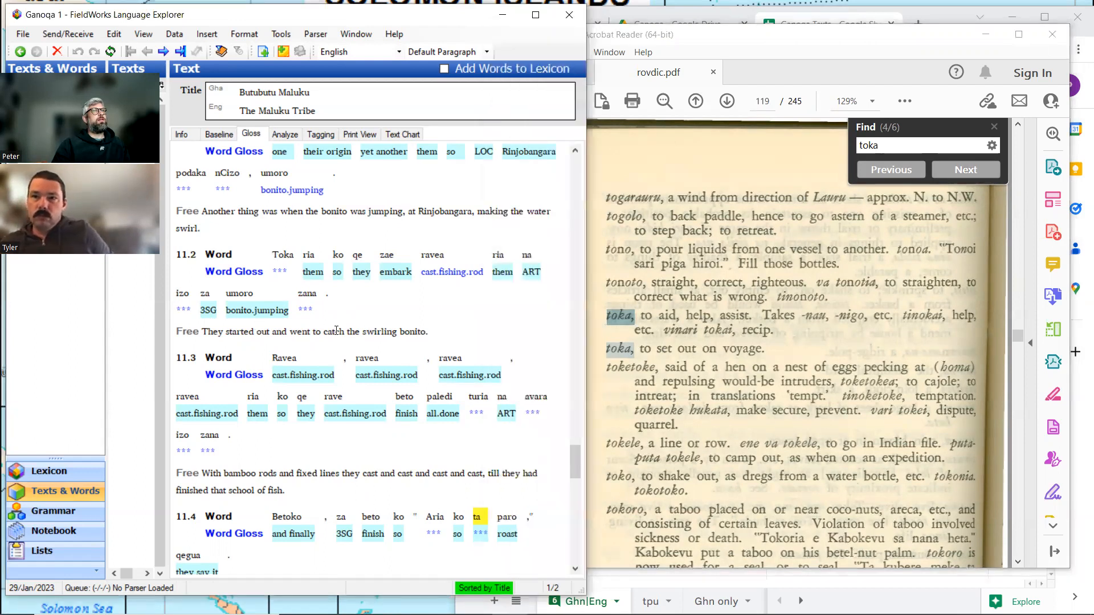
pyautogui.click(285, 271)
pyautogui.click(283, 135)
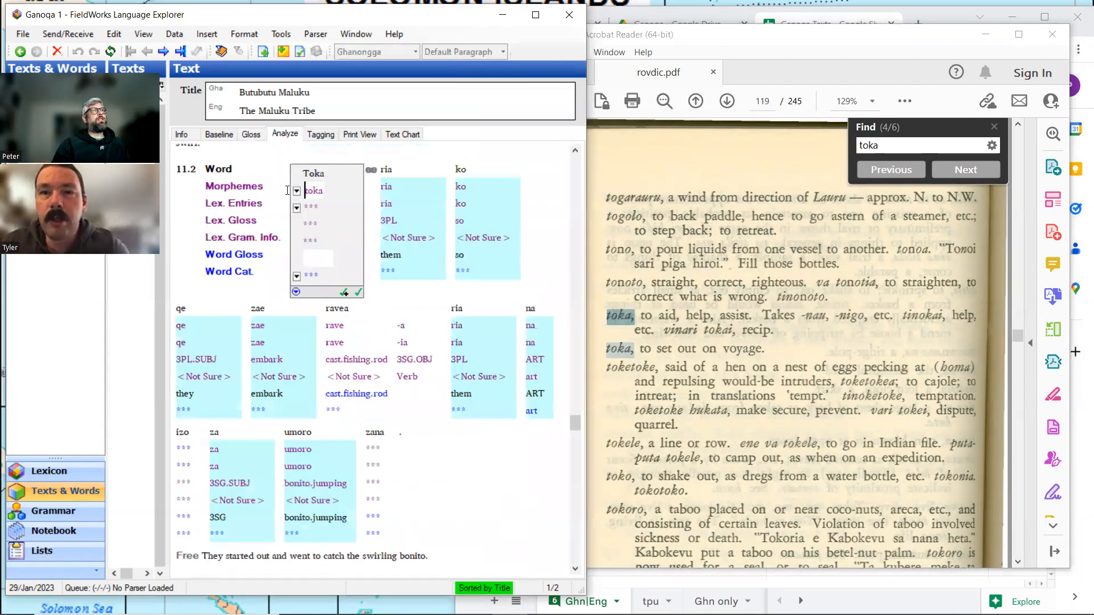
pyautogui.click(297, 207)
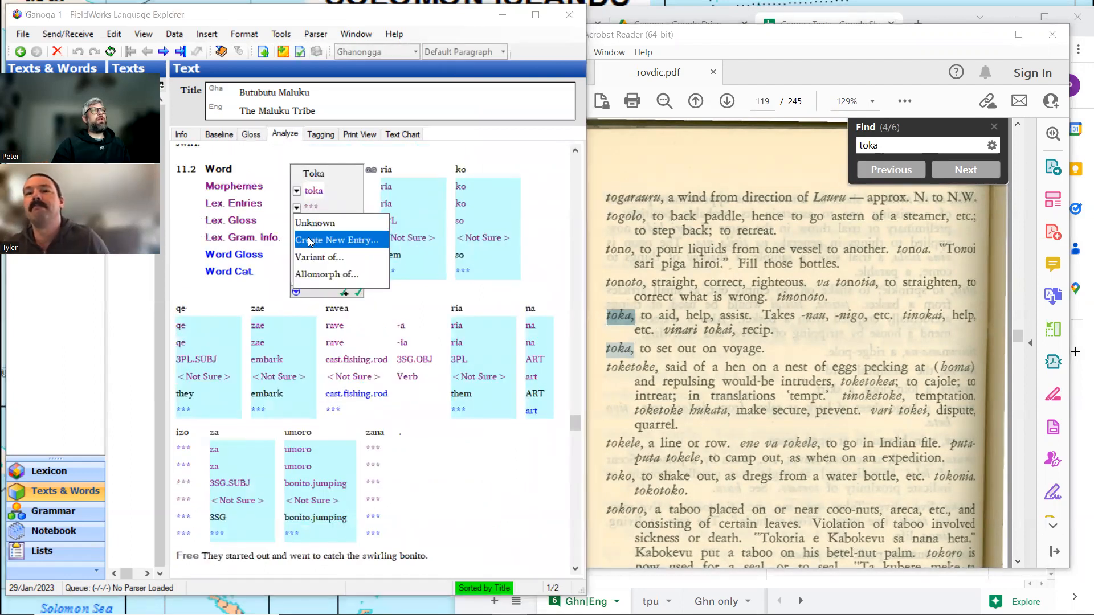
pyautogui.click(310, 242)
pyautogui.write('embark')
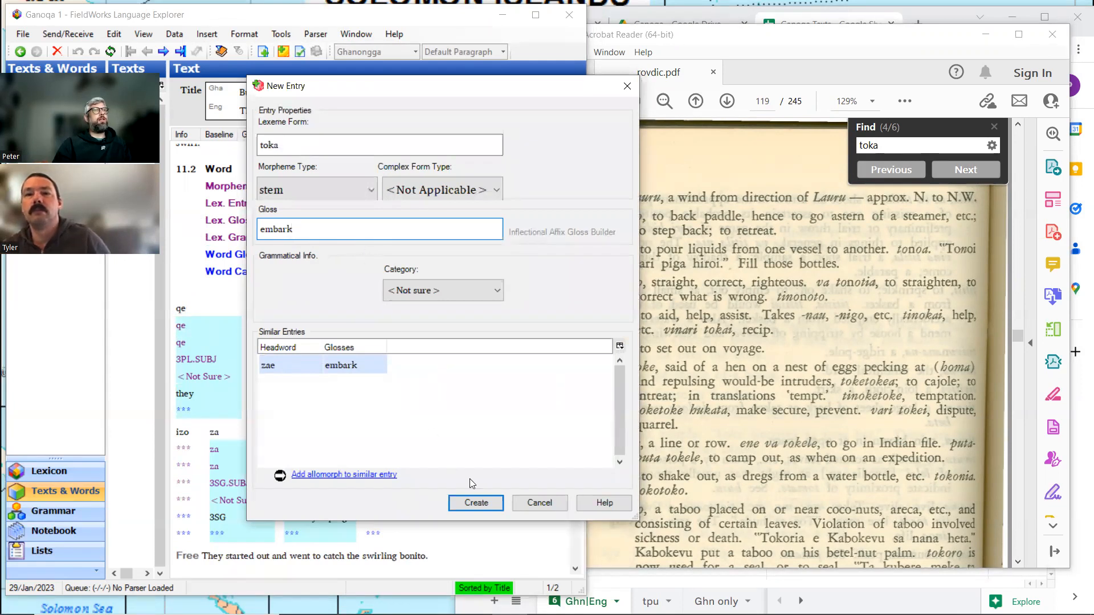
pyautogui.click(484, 505)
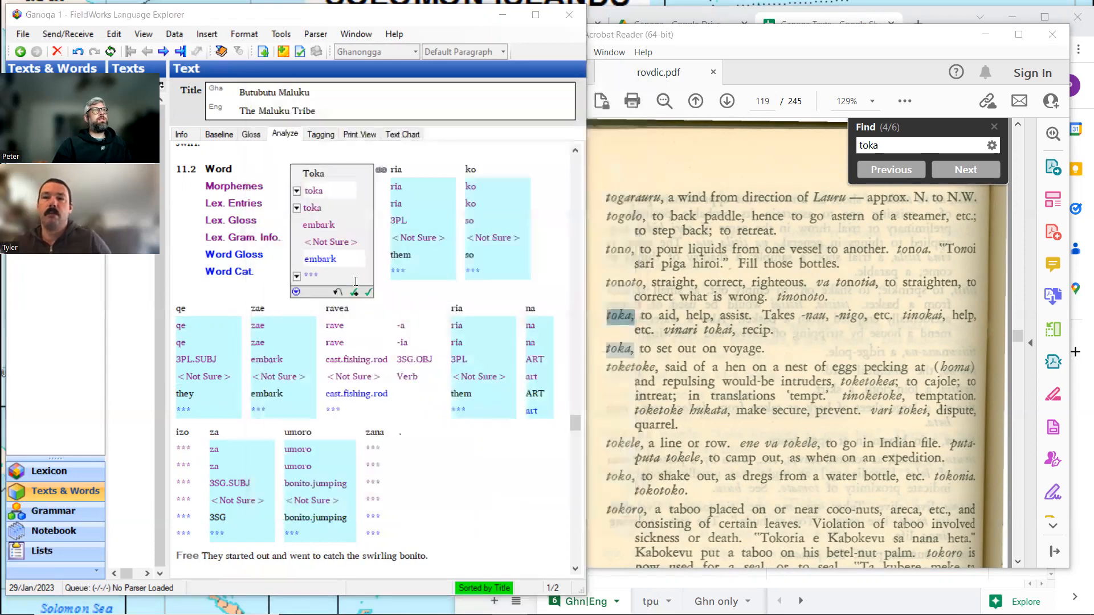
# Examine the word glosses and free translations of lines 10.6 to 12.1 for words that still lack a gloss.
pyautogui.click(251, 134)
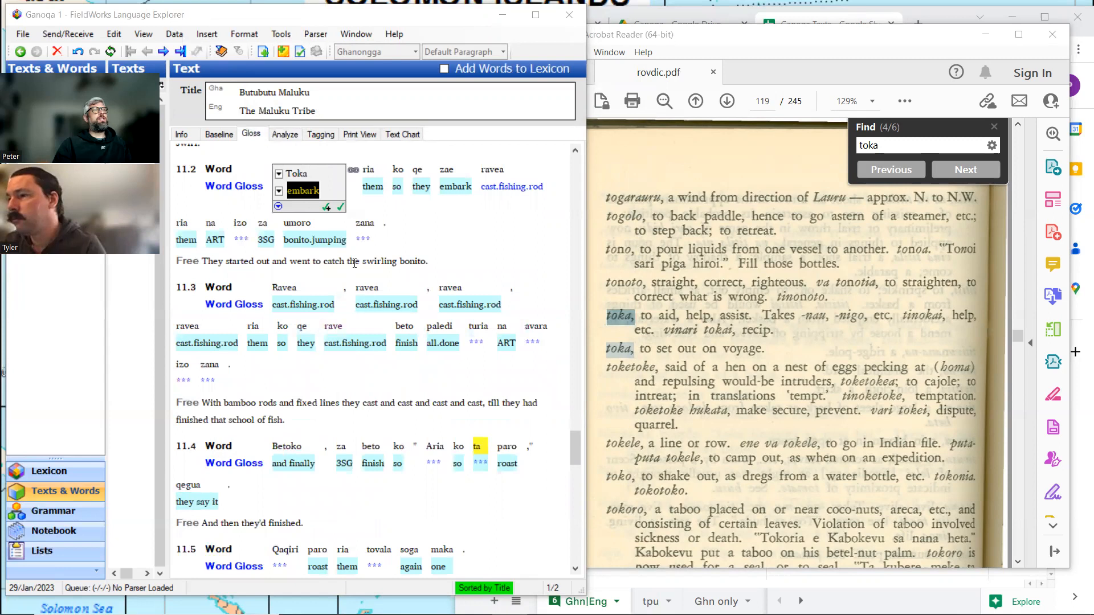
pyautogui.scroll(2, 354, 265)
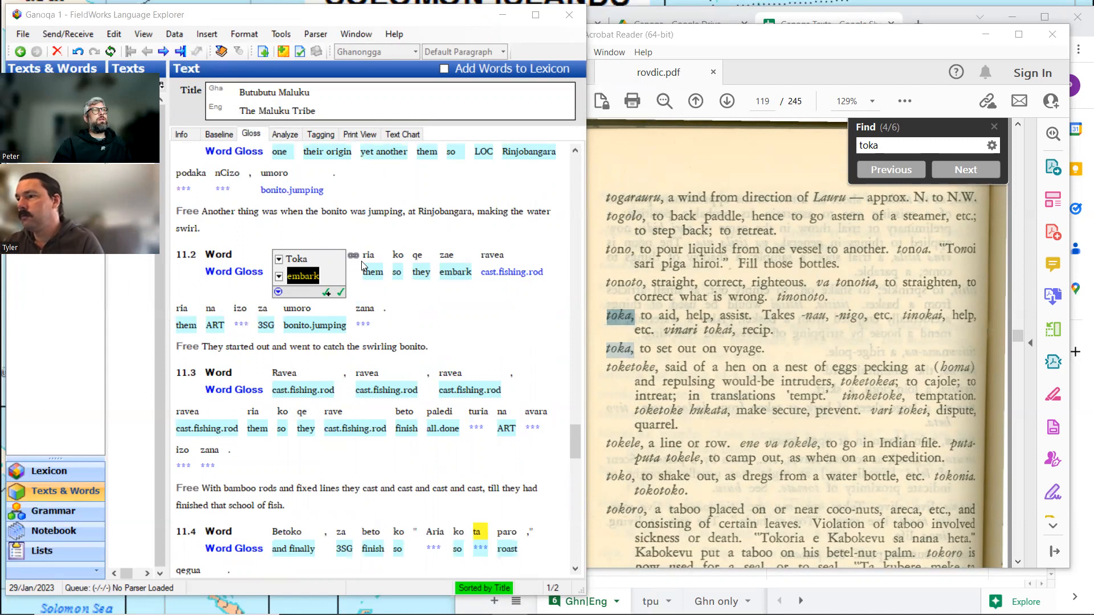
pyautogui.scroll(2, 362, 265)
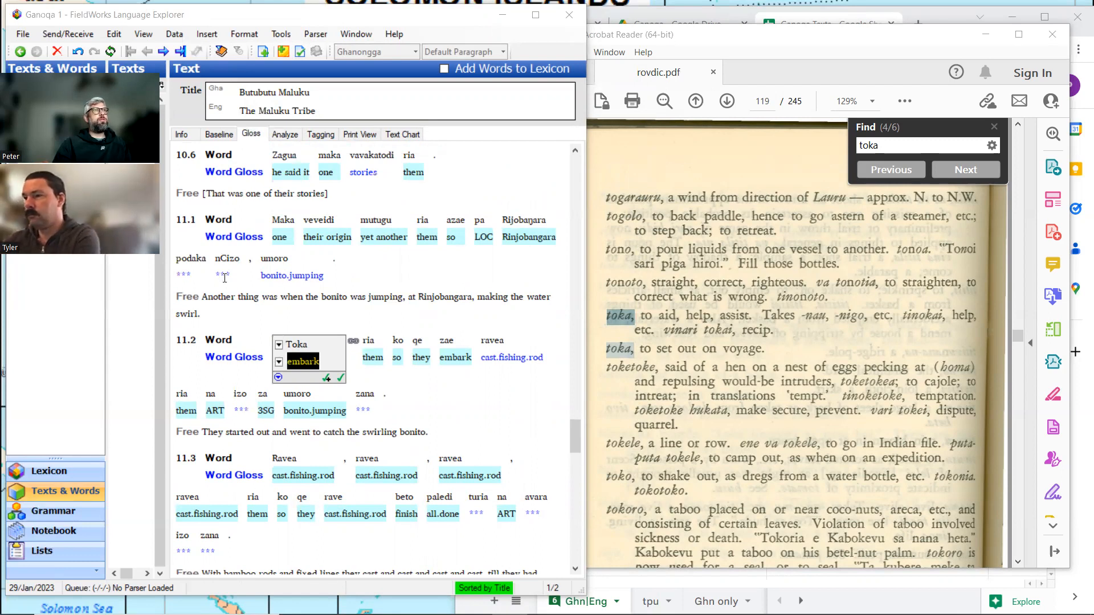
pyautogui.scroll(-3, 225, 277)
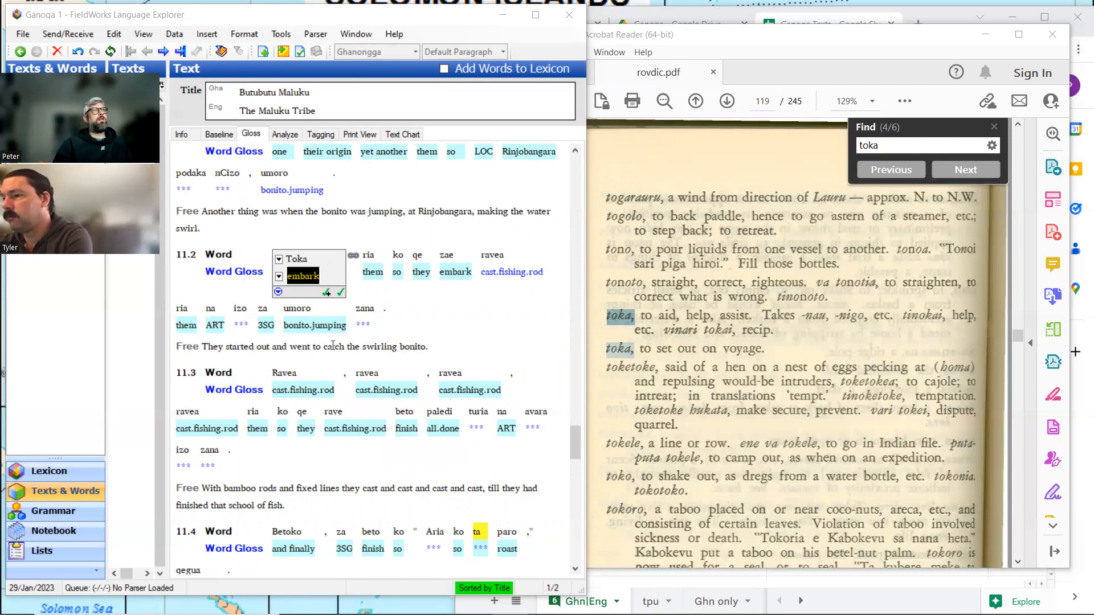
pyautogui.scroll(3, 333, 346)
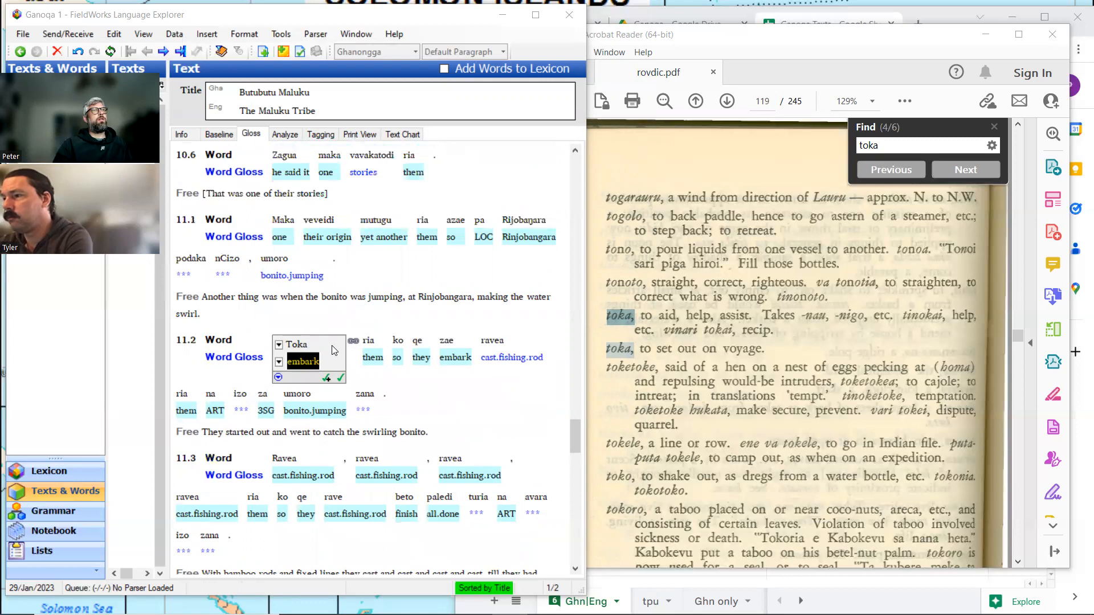
pyautogui.scroll(-3, 331, 345)
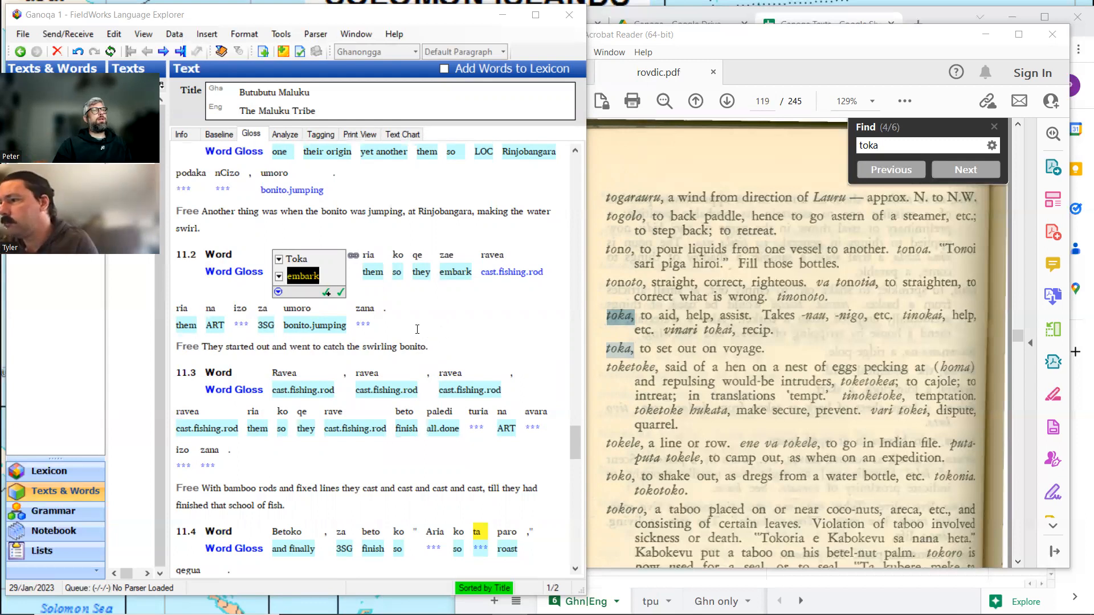
pyautogui.scroll(-3, 288, 322)
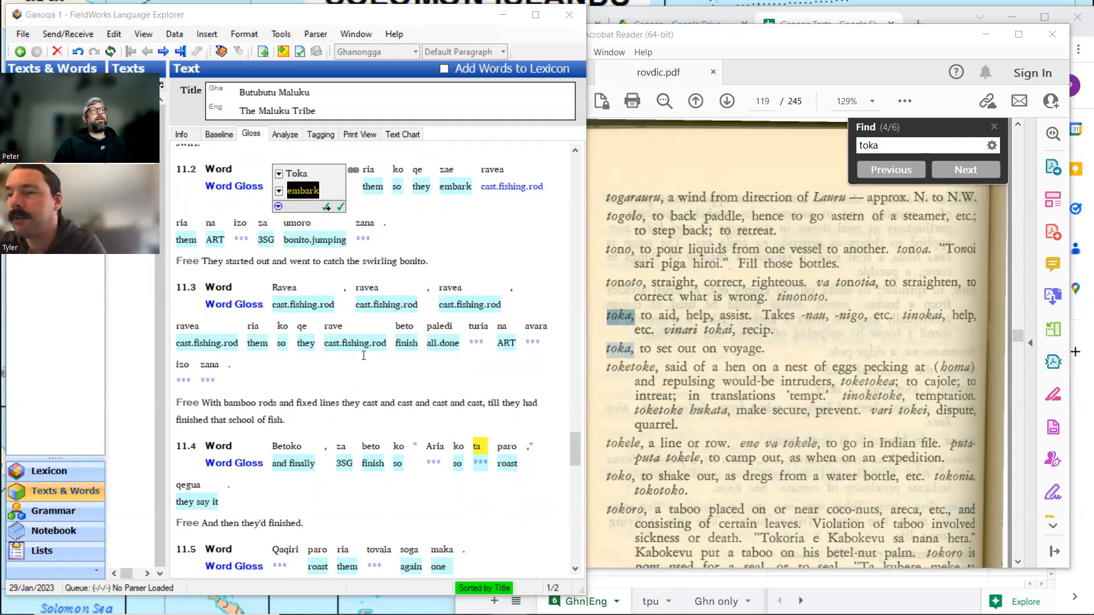
pyautogui.scroll(2, 363, 355)
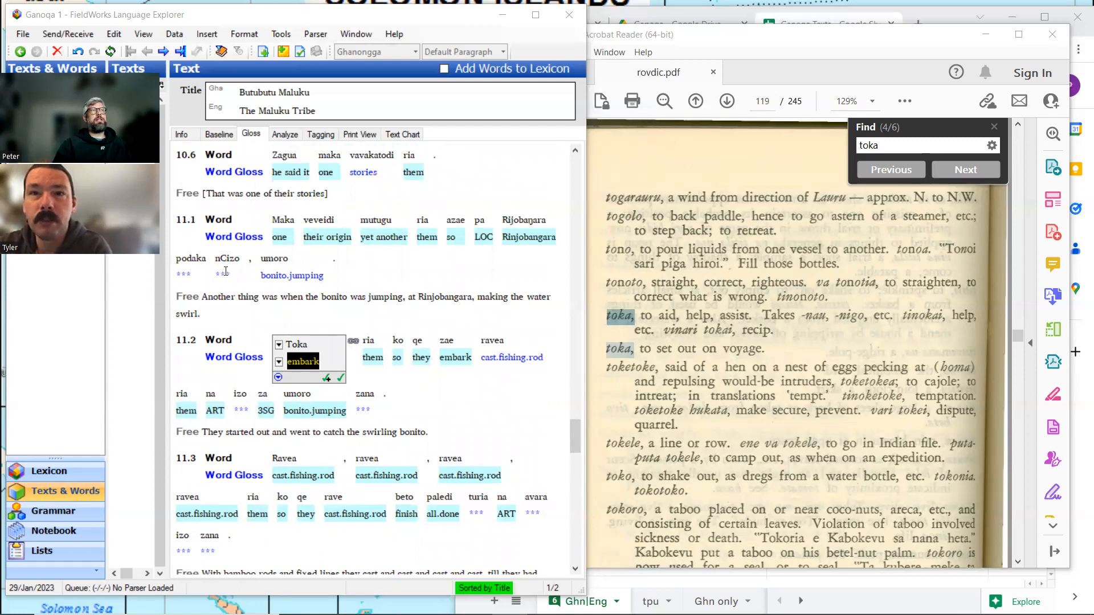
pyautogui.scroll(-1, 225, 272)
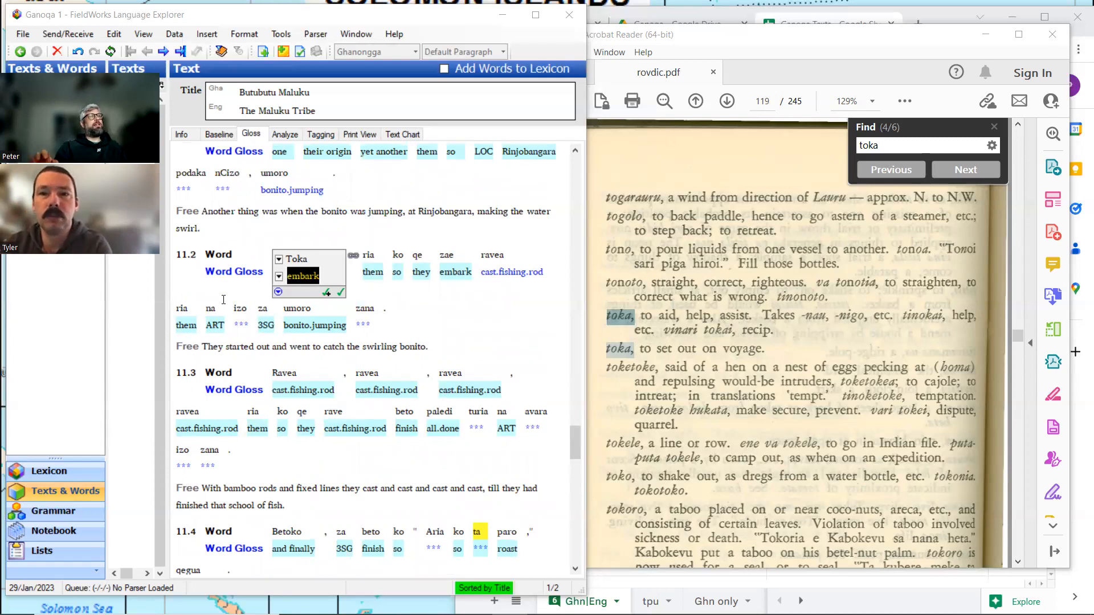
pyautogui.scroll(-1, 238, 218)
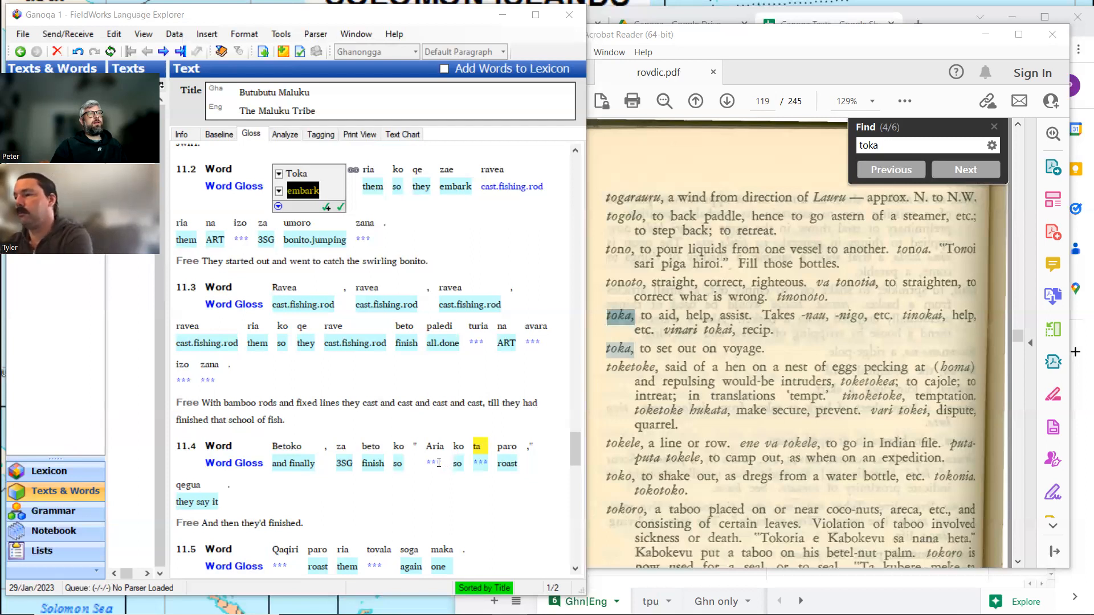
pyautogui.scroll(-2, 438, 462)
pyautogui.scroll(1, 439, 463)
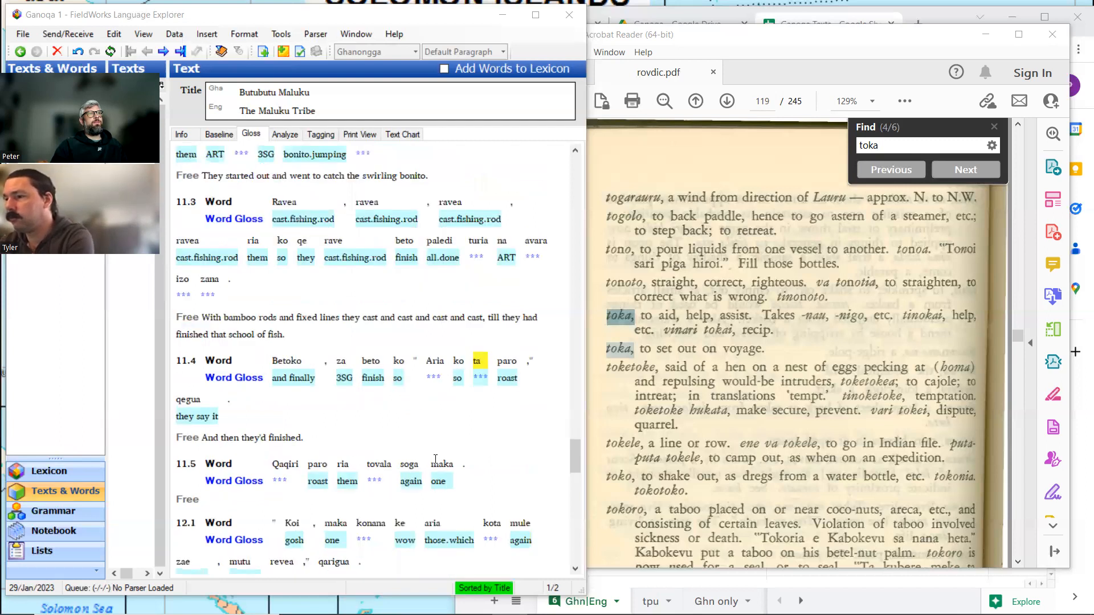
pyautogui.scroll(1, 436, 459)
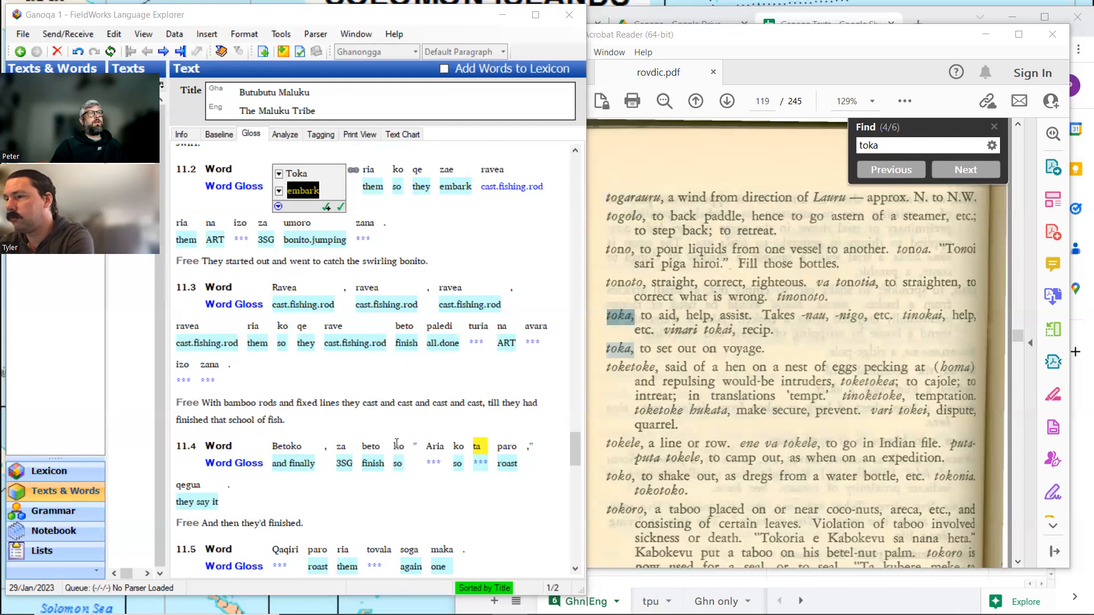
# Minimize the dictionary, copy "Let's get to the shore," they said. from the Google Sheets translation and append it after a space to line 11.4's free translation.
pyautogui.click(984, 35)
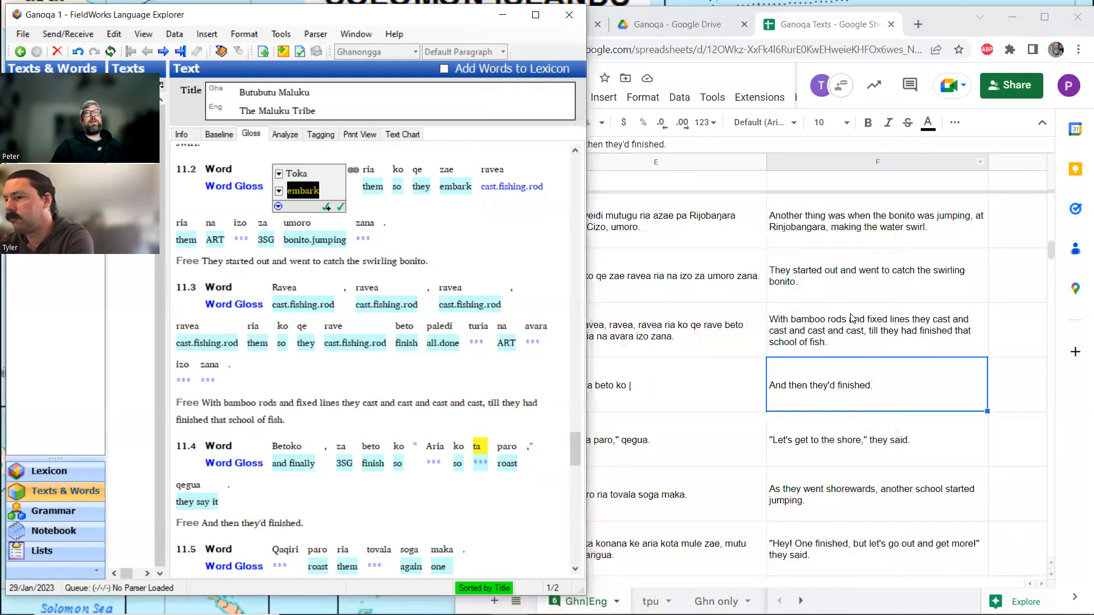
pyautogui.click(845, 438)
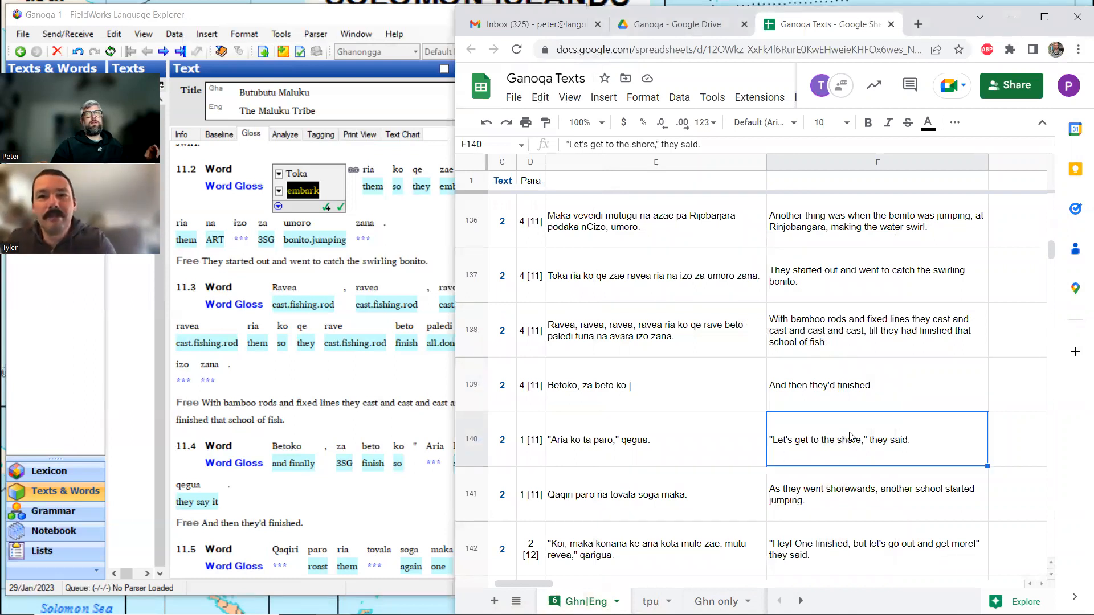
pyautogui.hotkey('ctrl', 'c')
pyautogui.click(329, 527)
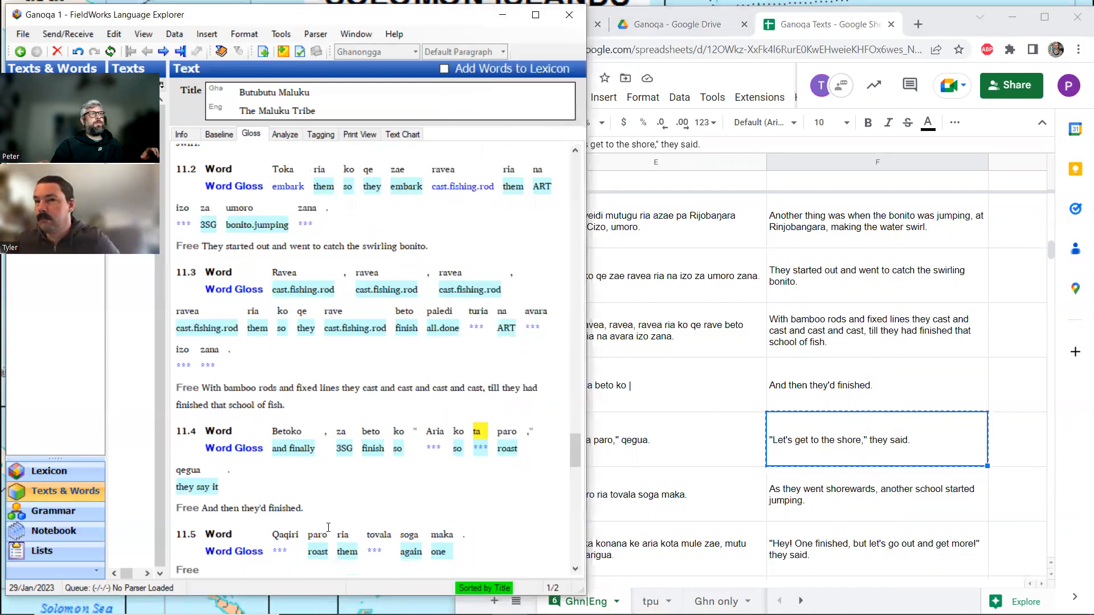
pyautogui.click(316, 512)
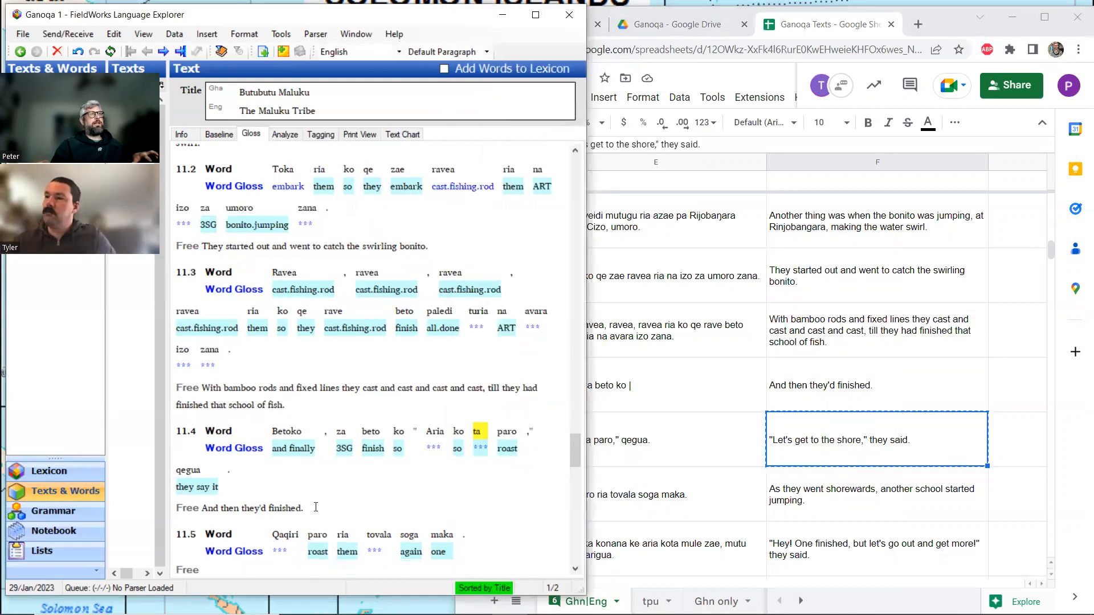
pyautogui.hotkey('ctrl', 'v')
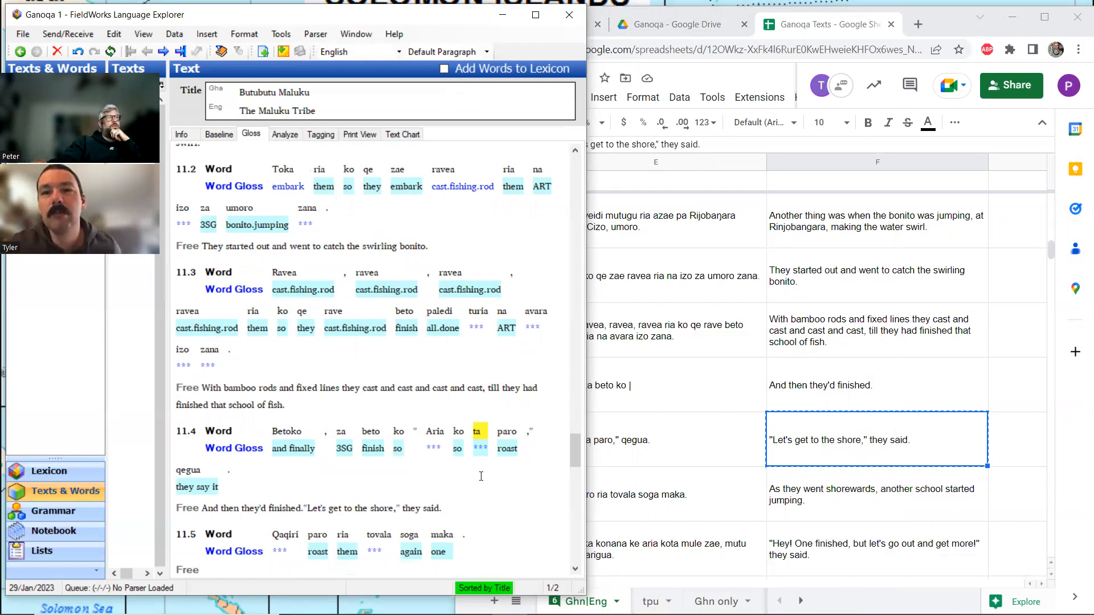
pyautogui.click(303, 508)
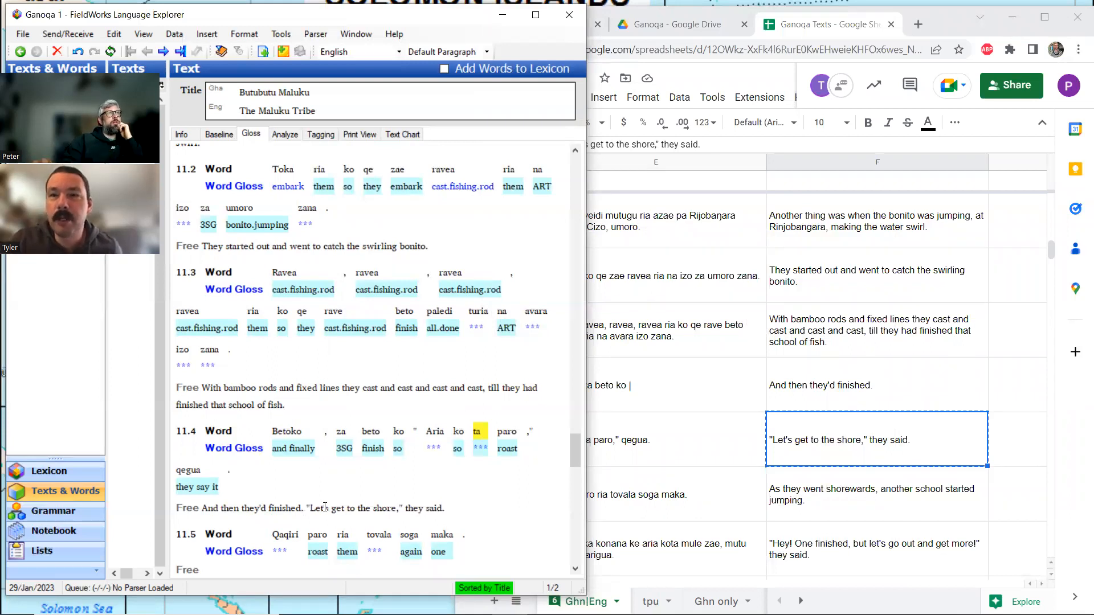
# Run a concordance search for "paro" in the Ghanongga baseline of the texts.
pyautogui.click(484, 449)
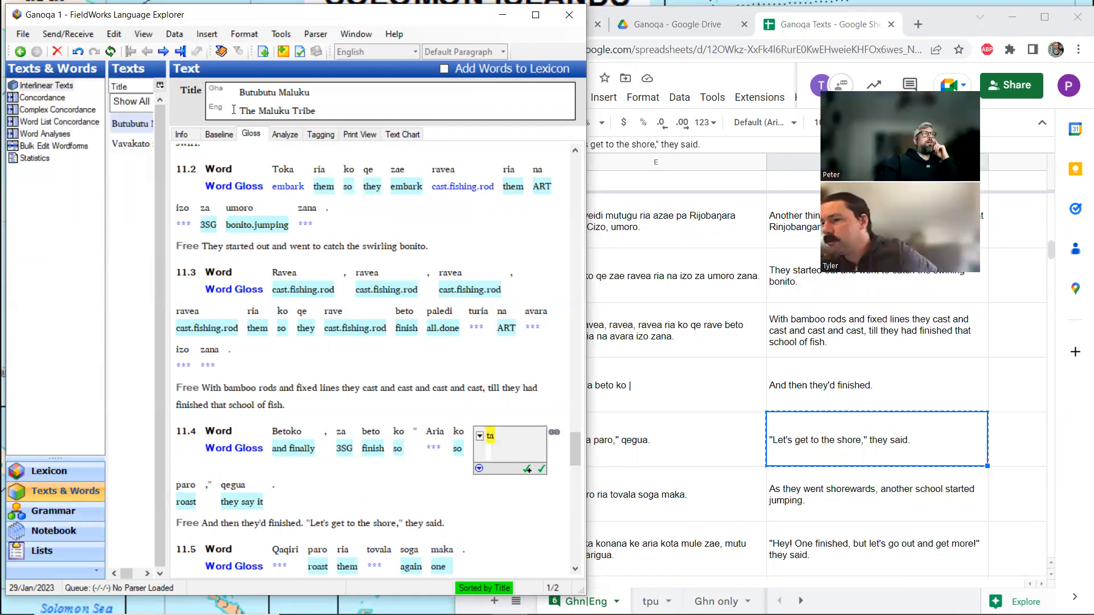
pyautogui.click(45, 97)
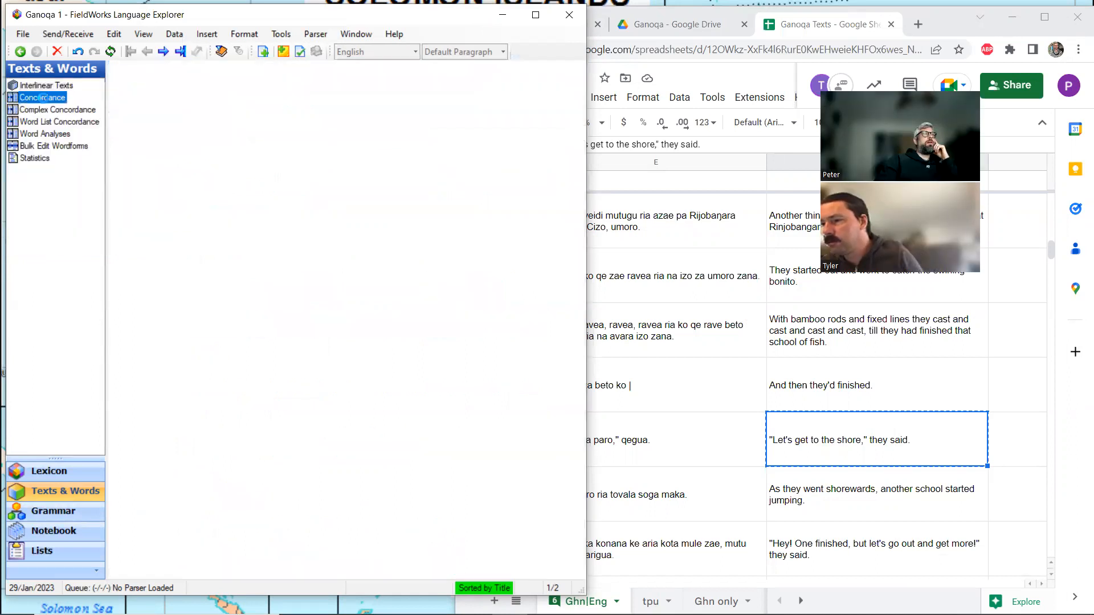
pyautogui.moveTo(228, 156); pyautogui.dragTo(204, 158)
pyautogui.write('paro')
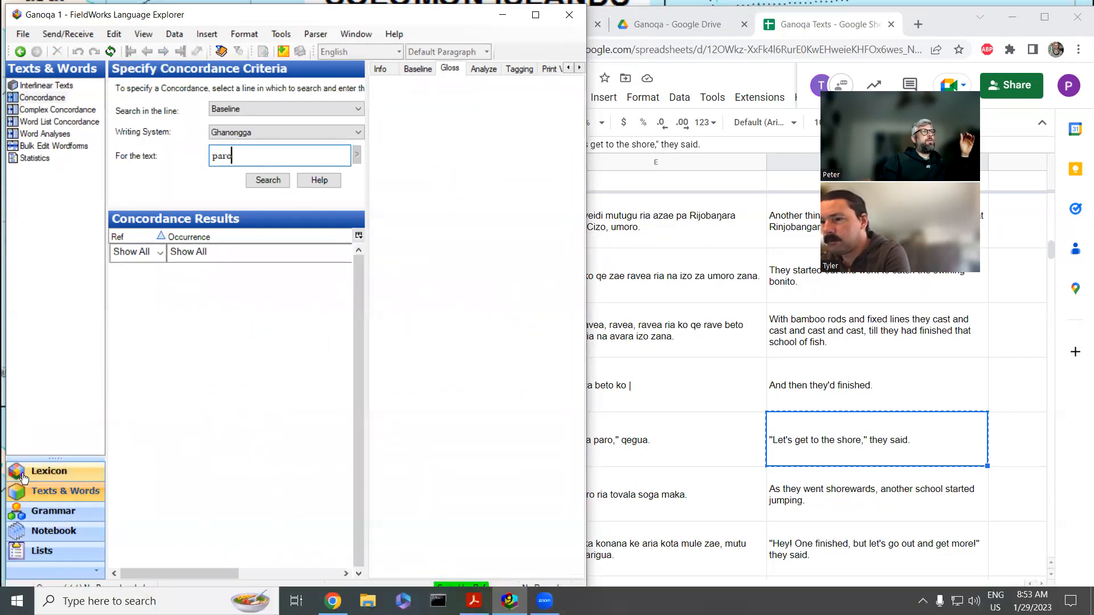
pyautogui.click(43, 84)
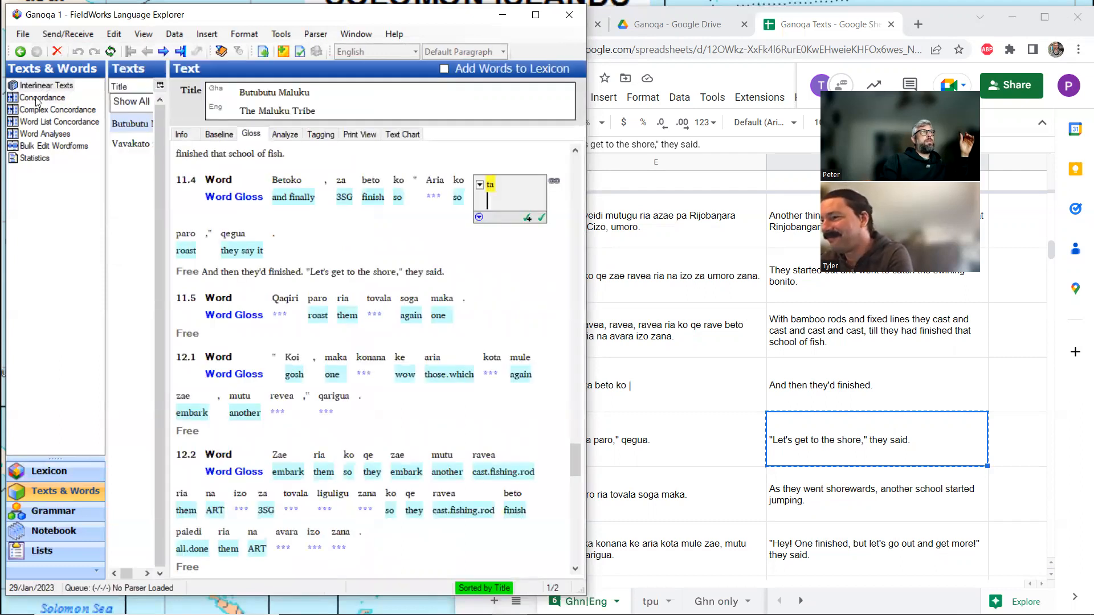
pyautogui.click(43, 98)
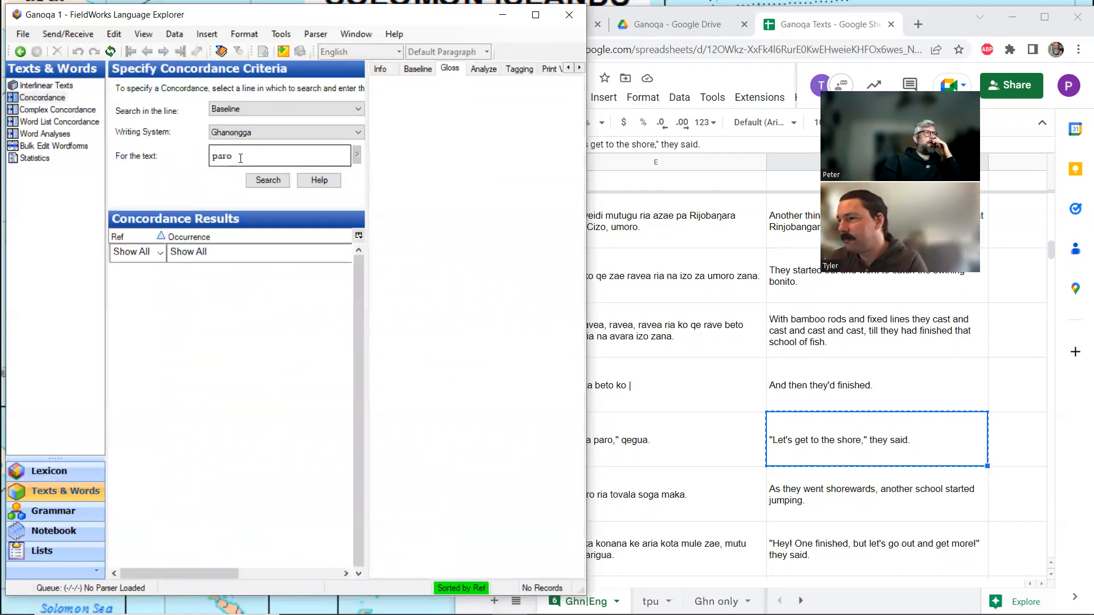
pyautogui.click(265, 180)
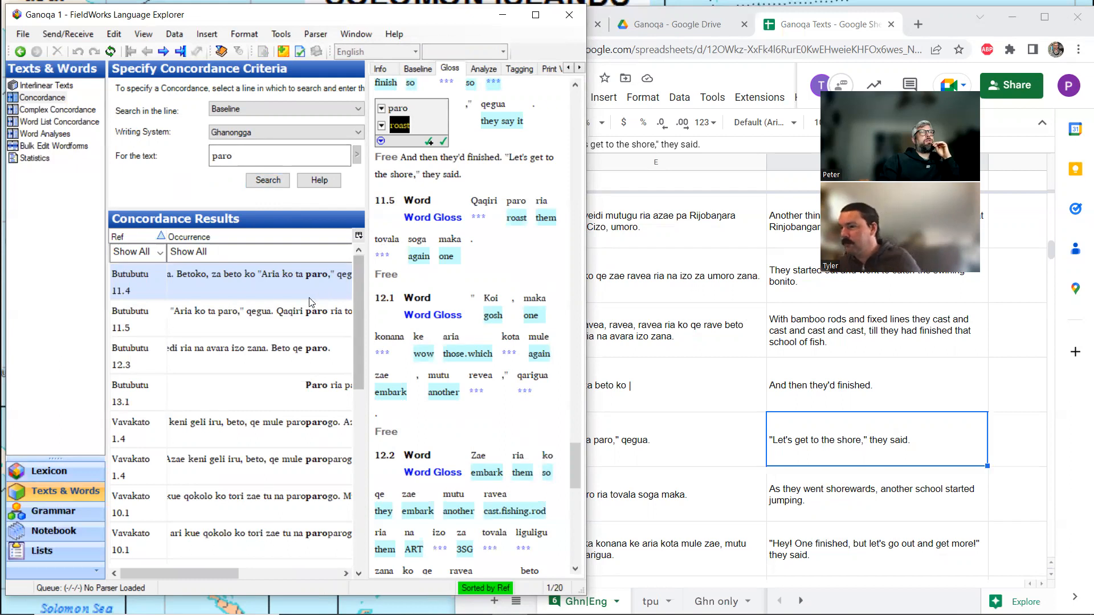
# Go through the concordance occurrences of paro in Butubutu Maluku and Vavakato, comparing their glosses and free translations in context.
pyautogui.click(289, 315)
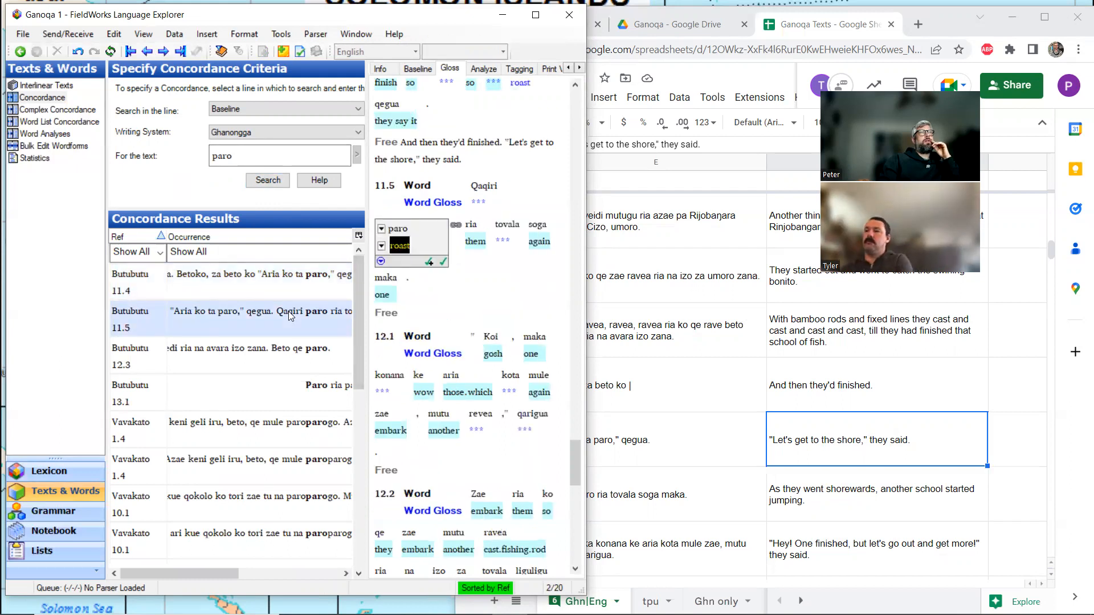
pyautogui.click(285, 352)
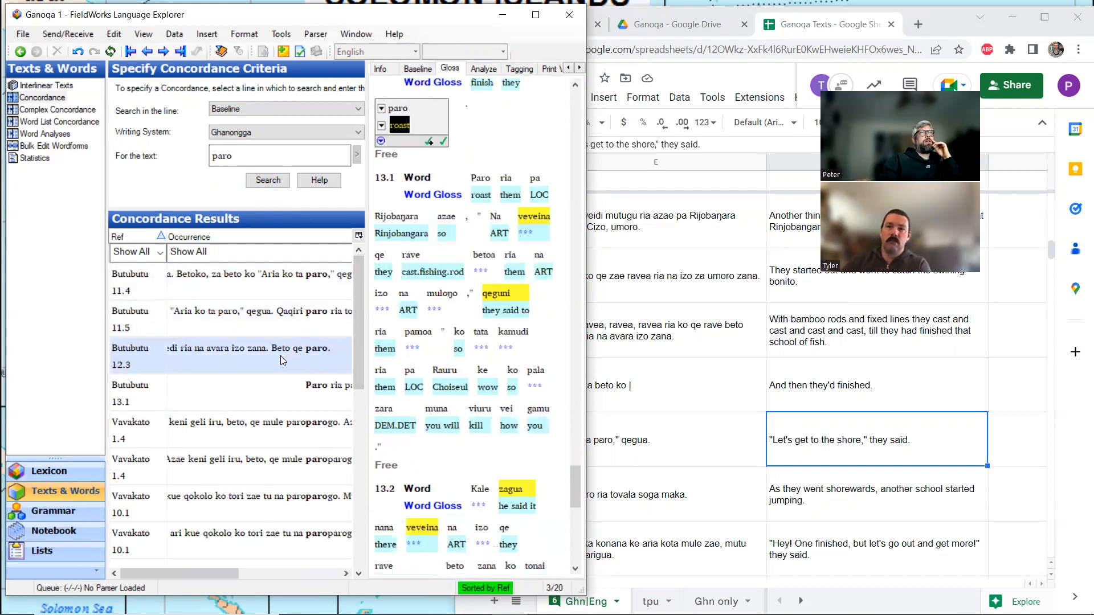
pyautogui.click(278, 382)
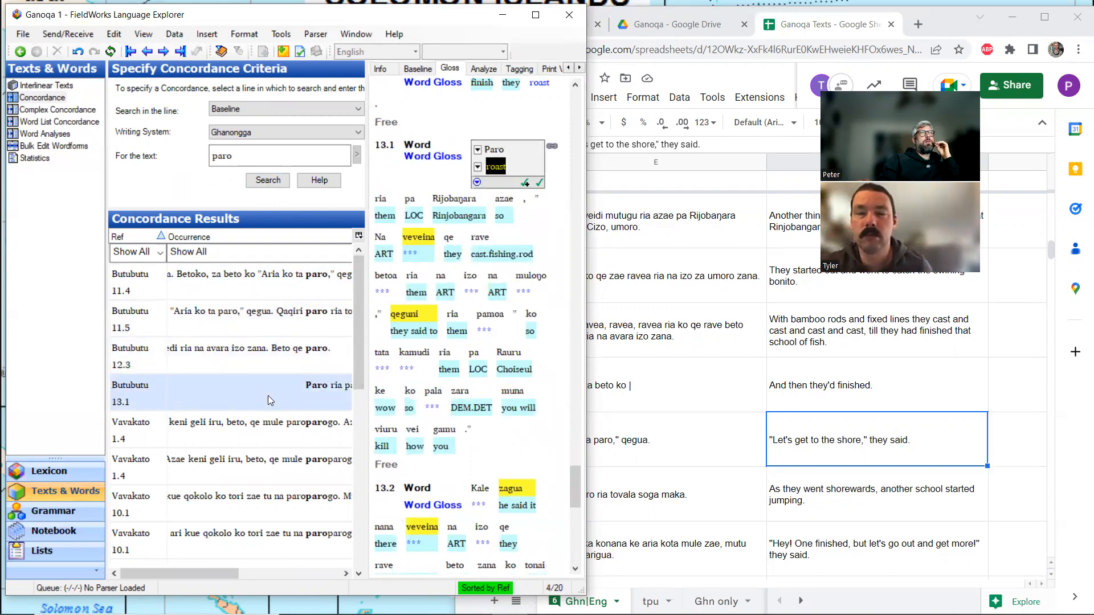
pyautogui.click(269, 428)
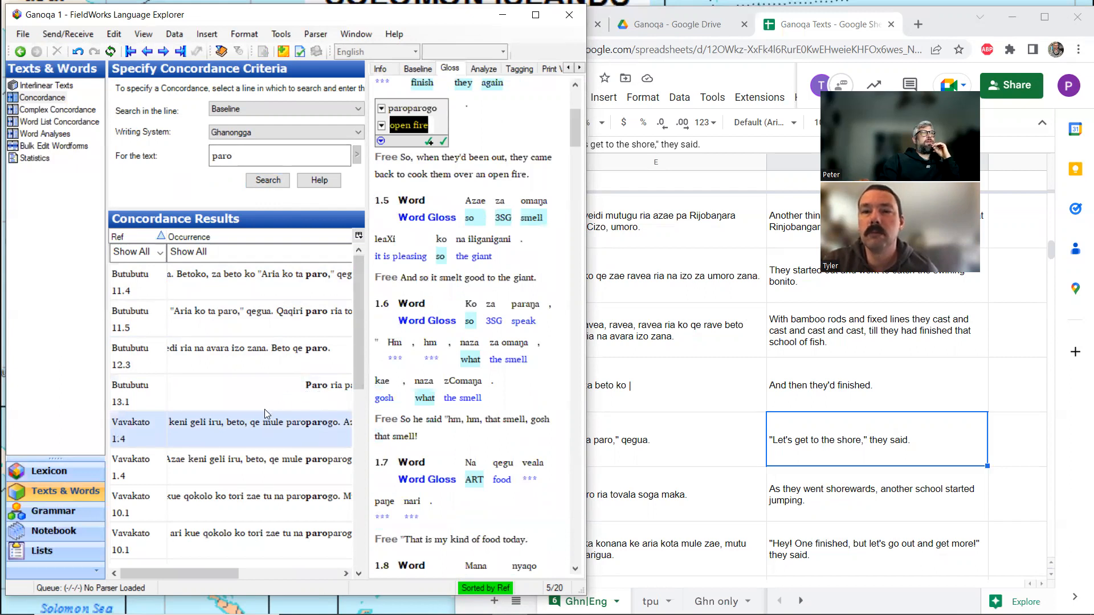
pyautogui.scroll(-5, 253, 462)
pyautogui.scroll(-3, 253, 462)
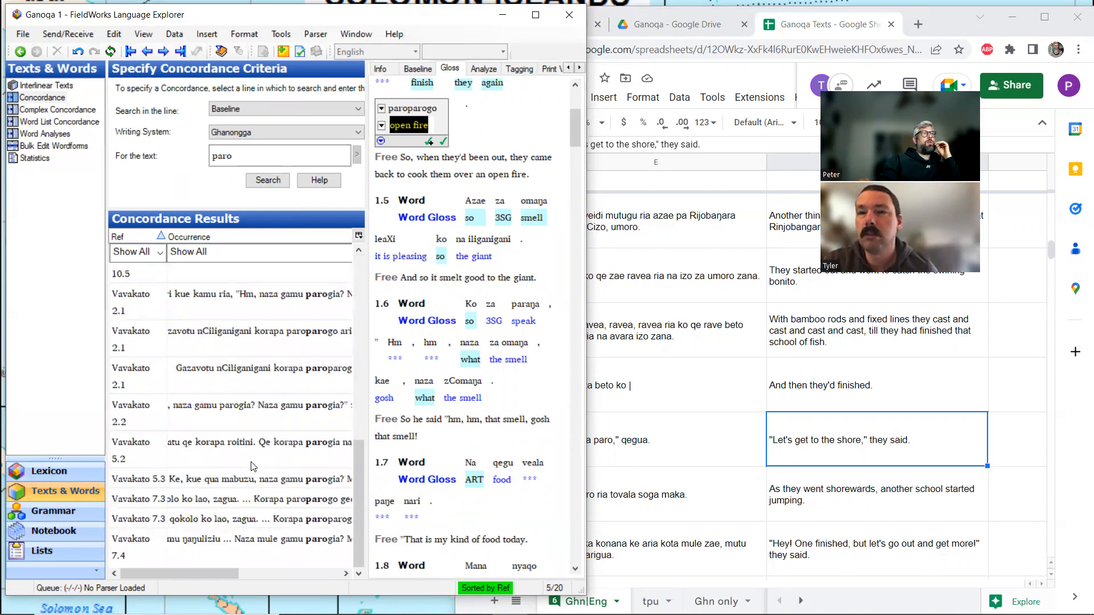
pyautogui.scroll(3, 262, 476)
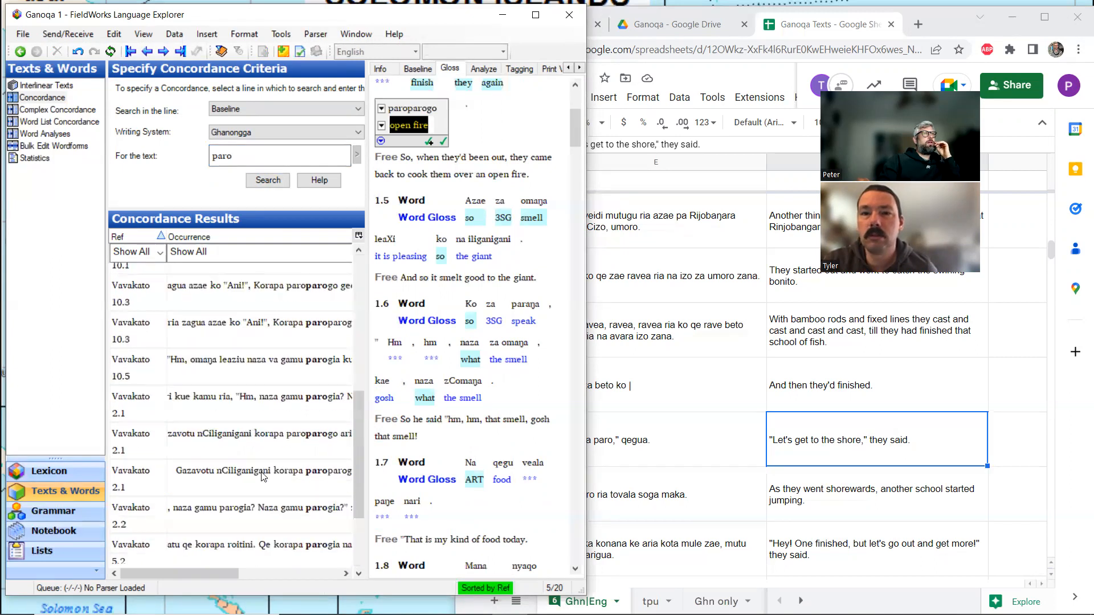
pyautogui.scroll(-3, 262, 476)
pyautogui.click(310, 480)
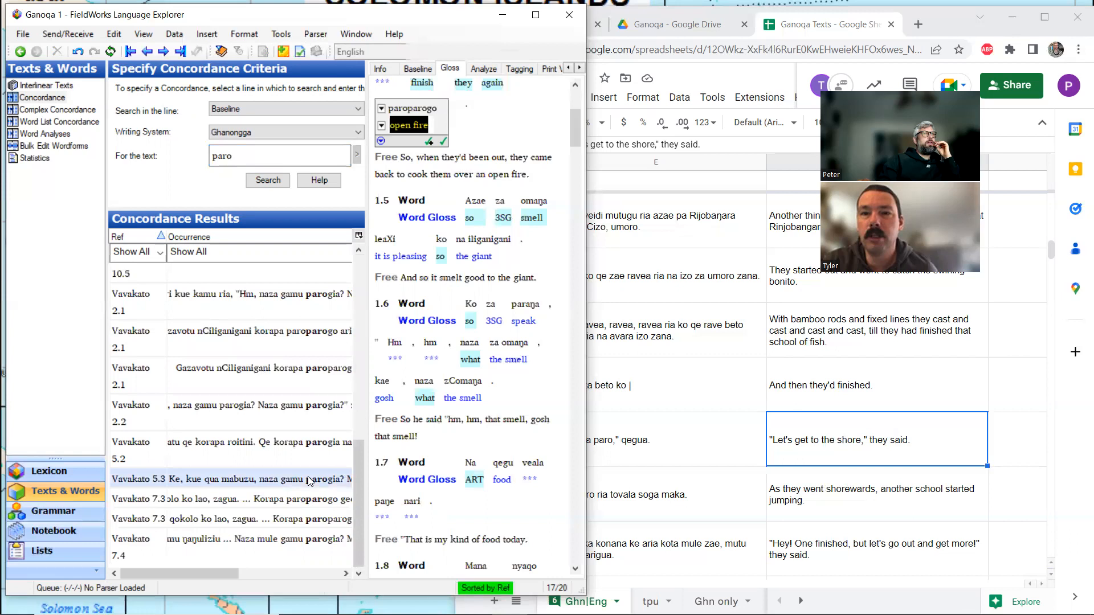
pyautogui.scroll(2, 424, 249)
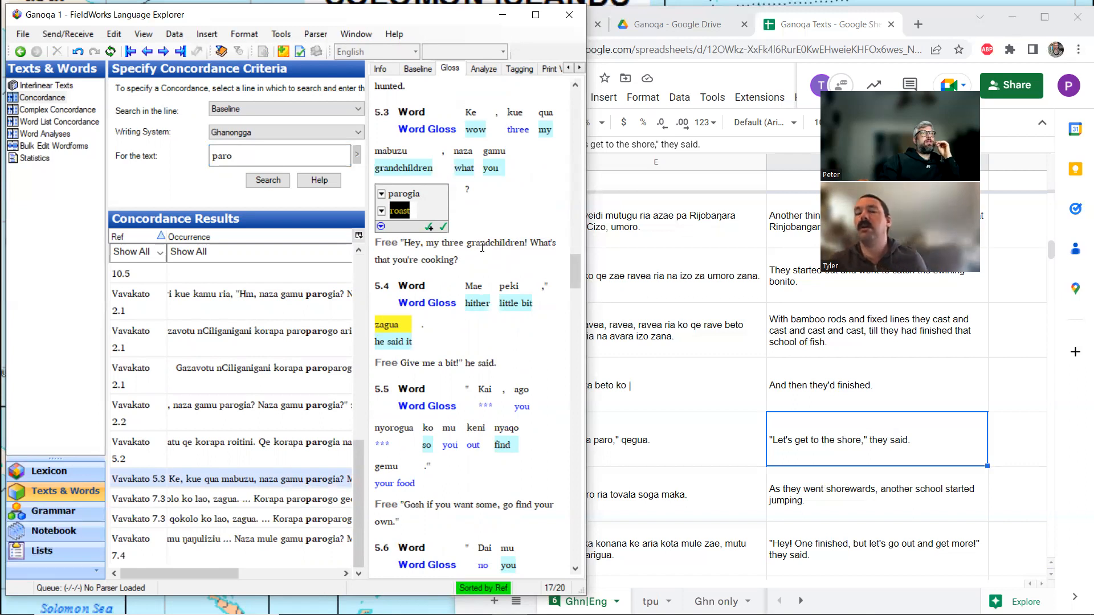
# Sort the lexicon entries by headword and open the entry parog to check its gloss and allomorph.
pyautogui.click(47, 471)
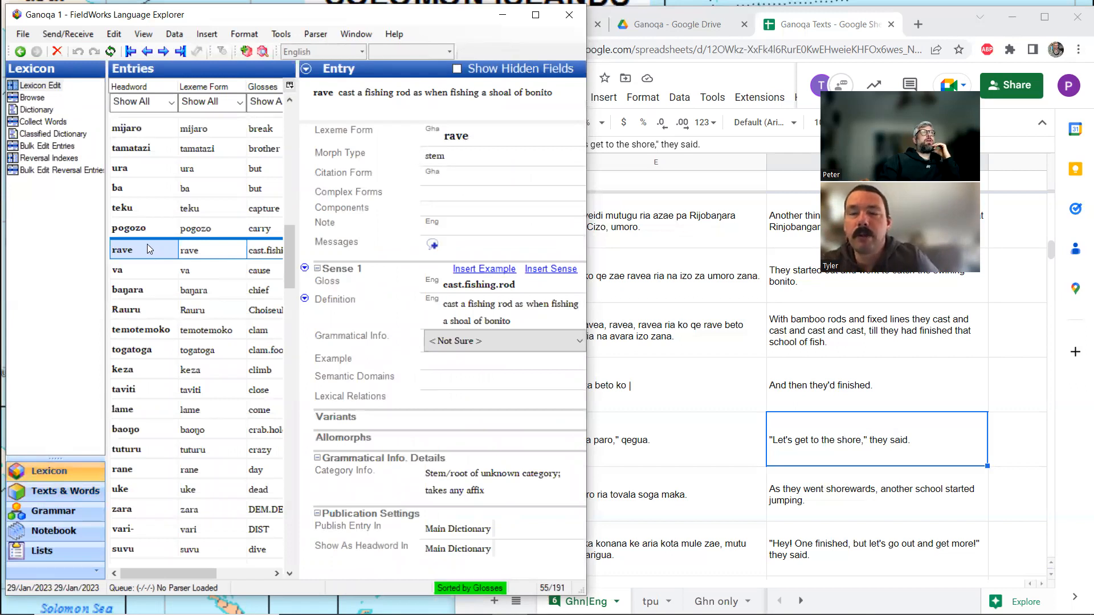
pyautogui.click(149, 91)
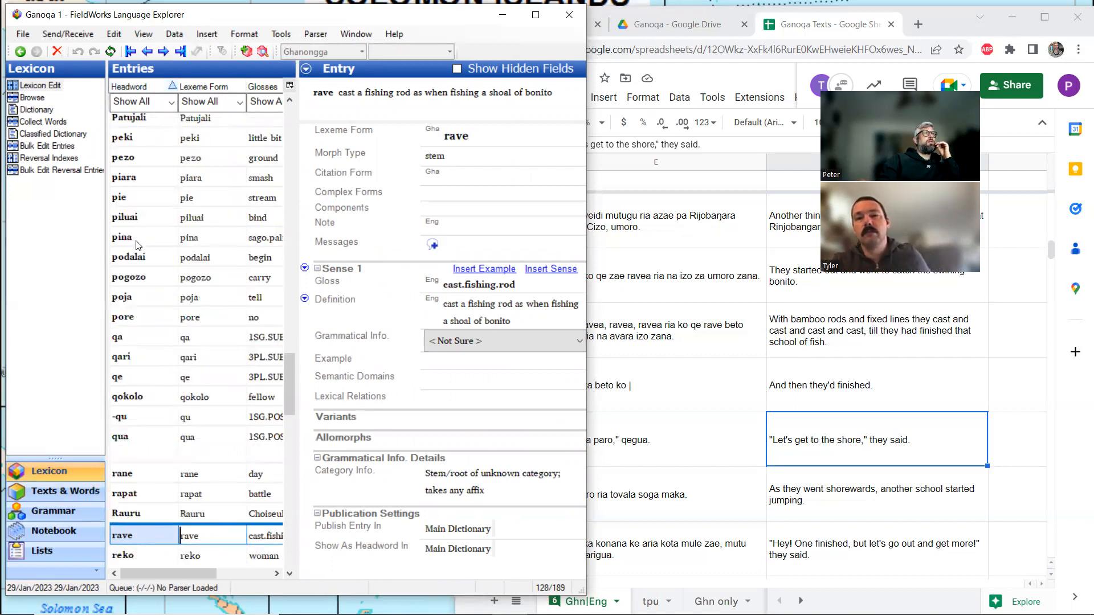
pyautogui.scroll(3, 137, 245)
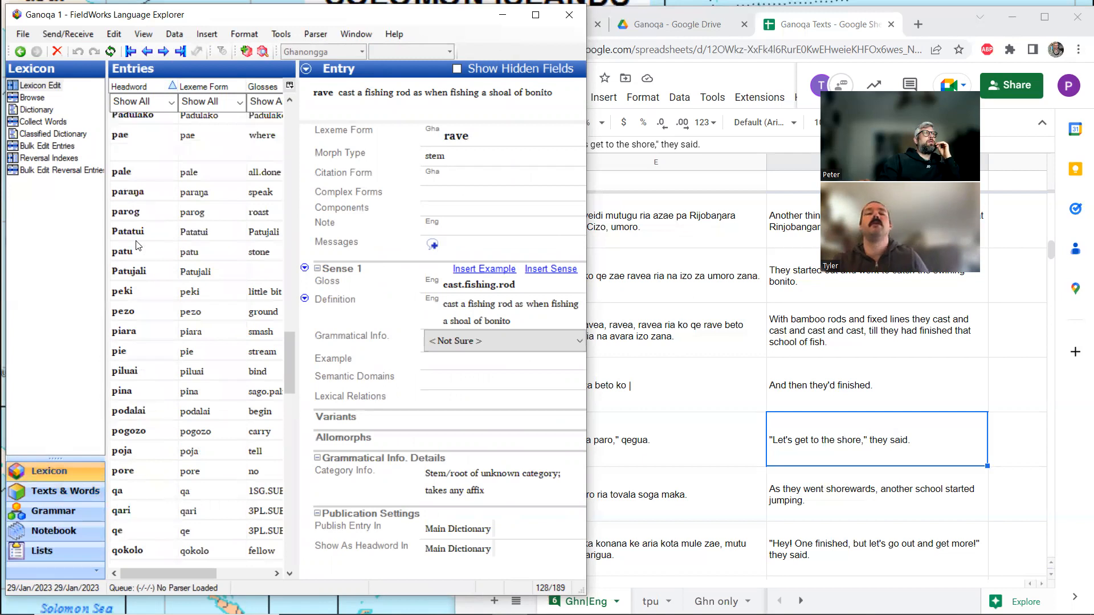
pyautogui.scroll(-2, 139, 245)
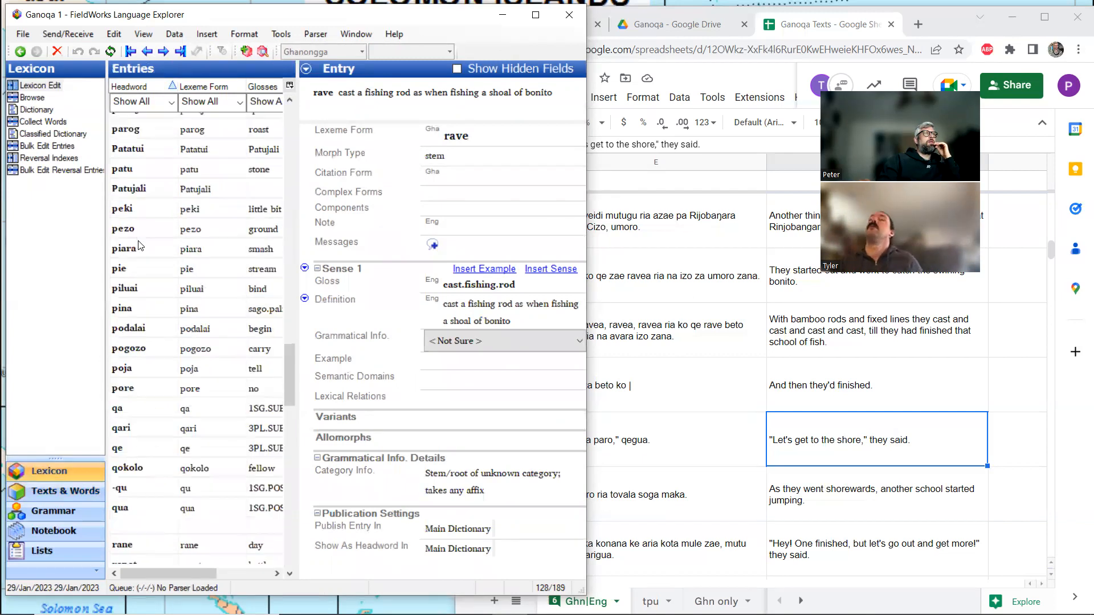
pyautogui.scroll(1, 139, 181)
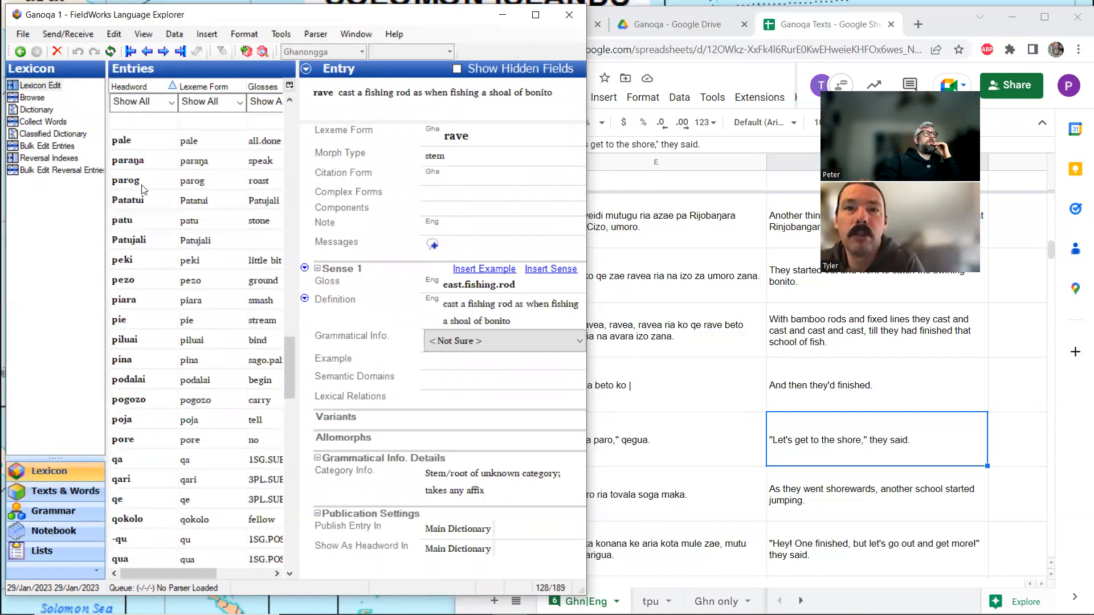
pyautogui.click(142, 186)
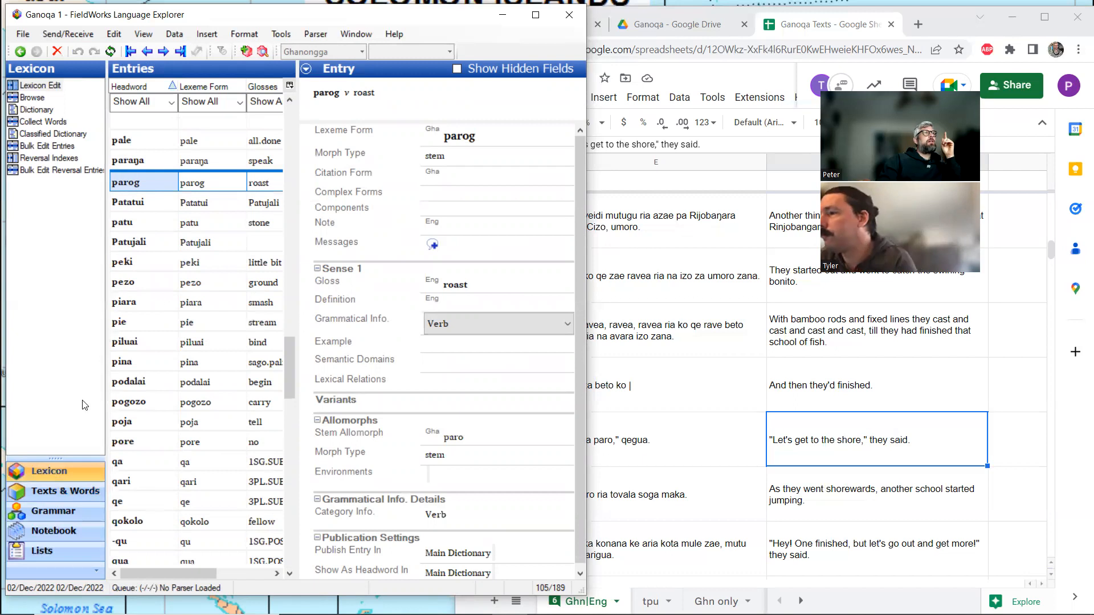
# Return to the interlinear analysis of Butubutu Maluku and go from paro in line 11.4 to its linked lexicon entry.
pyautogui.click(64, 490)
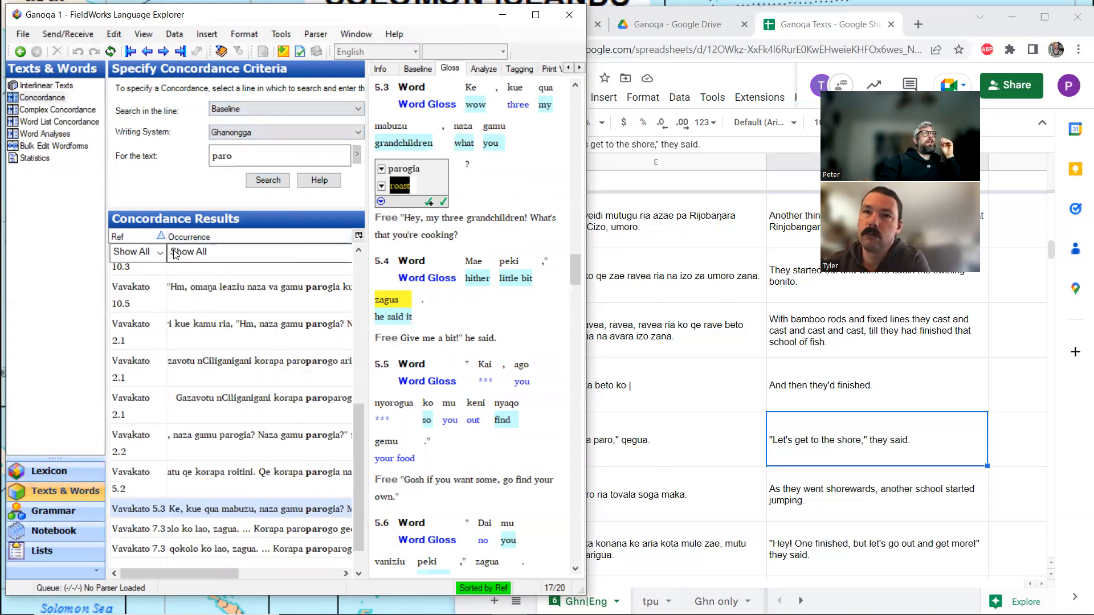
pyautogui.click(60, 85)
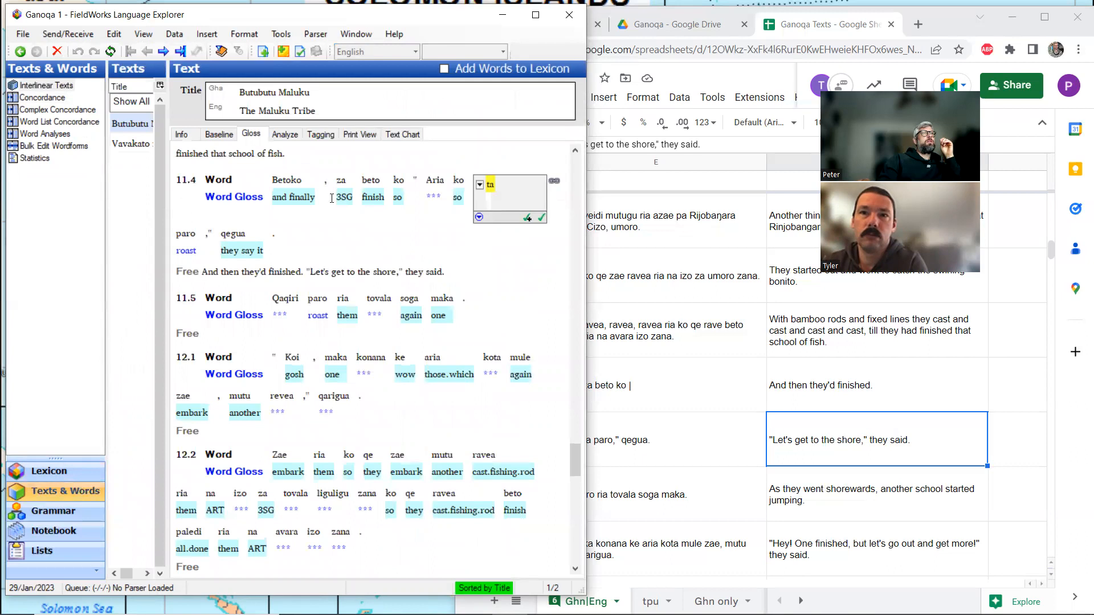
pyautogui.click(285, 135)
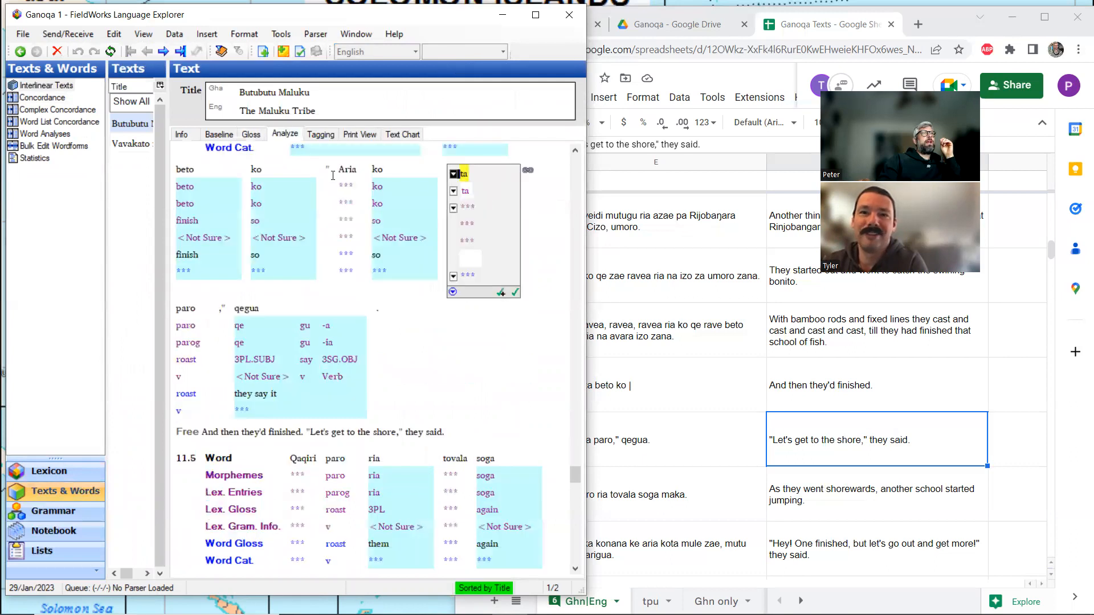
pyautogui.click(201, 344)
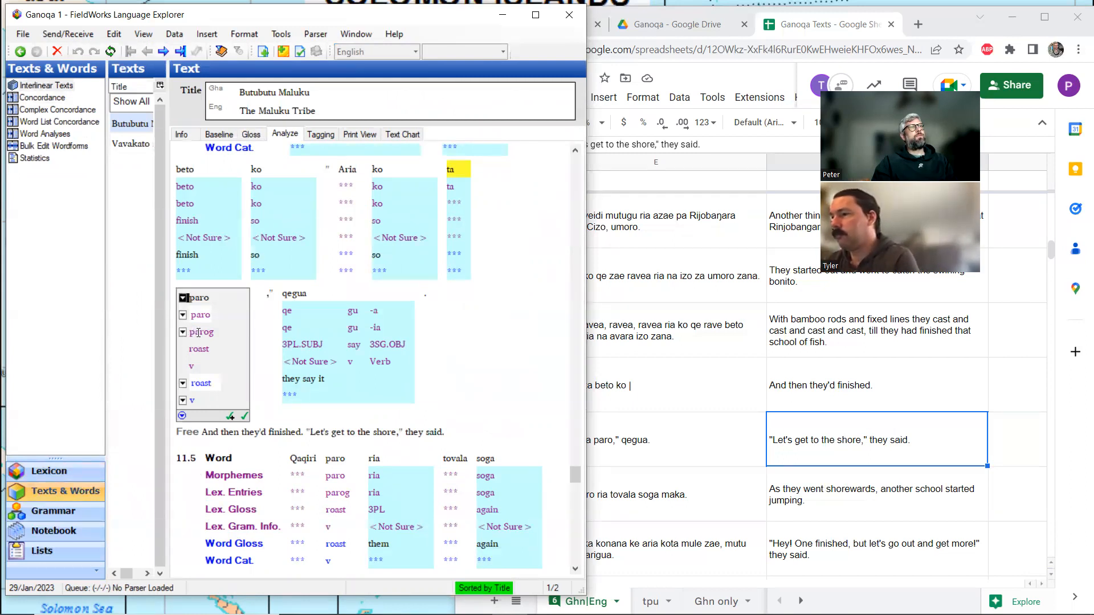
pyautogui.keyDown('ctrl'); pyautogui.click(199, 333); pyautogui.keyUp('ctrl')
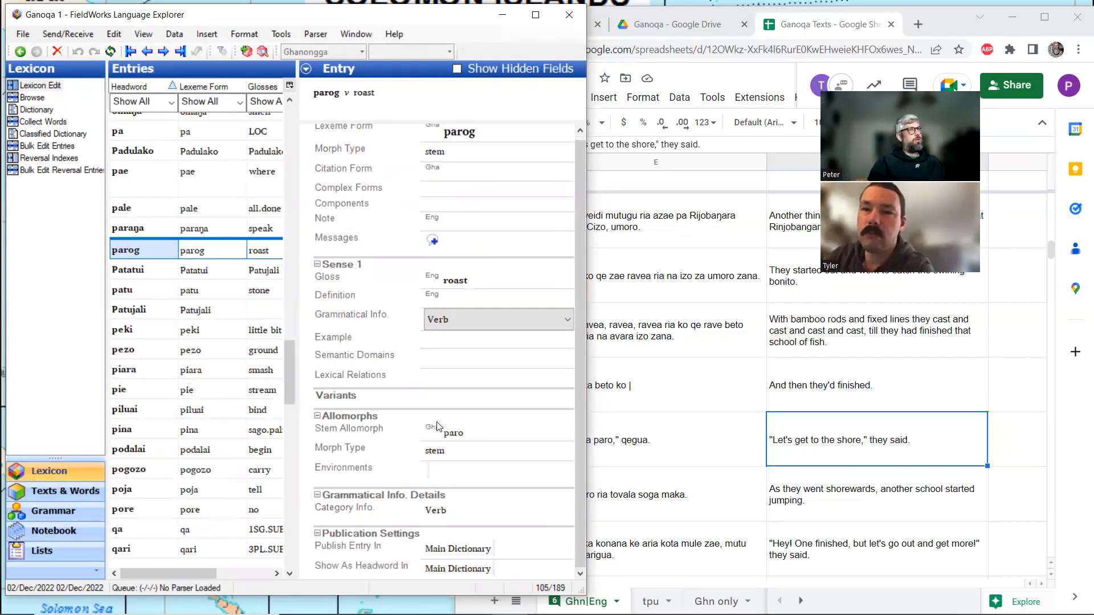
# View the grammatical category descriptions for Verb and Nominal particle.
pyautogui.click(62, 513)
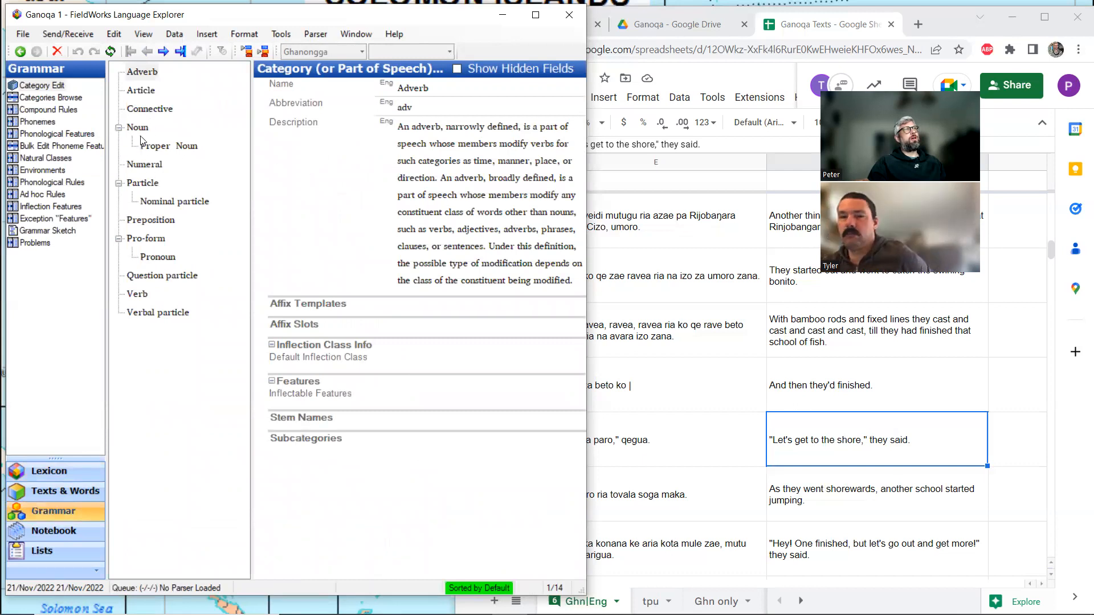
pyautogui.click(137, 294)
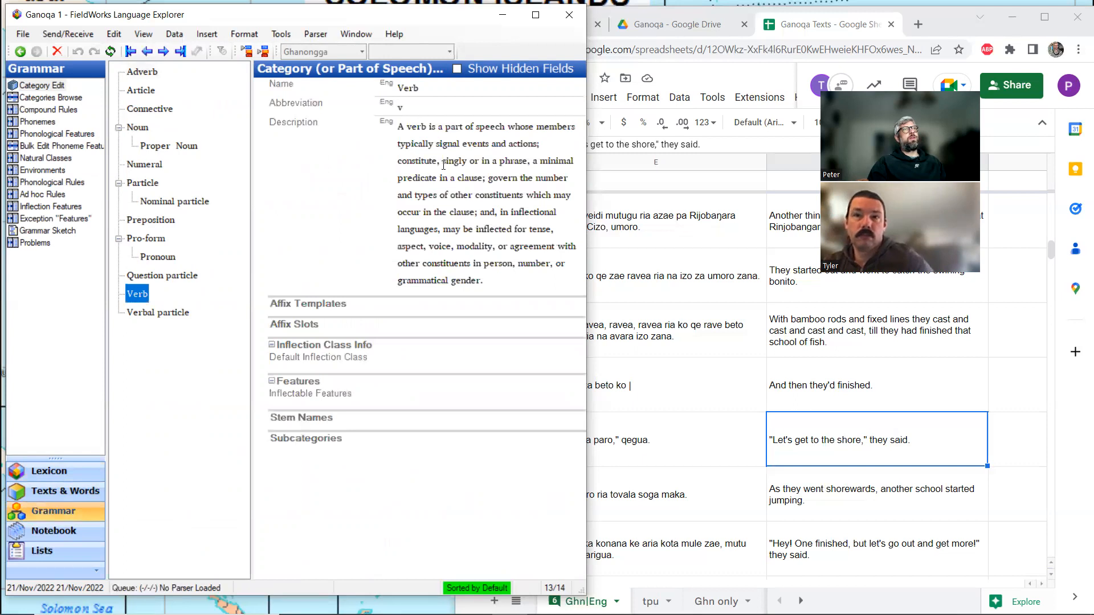
pyautogui.click(168, 202)
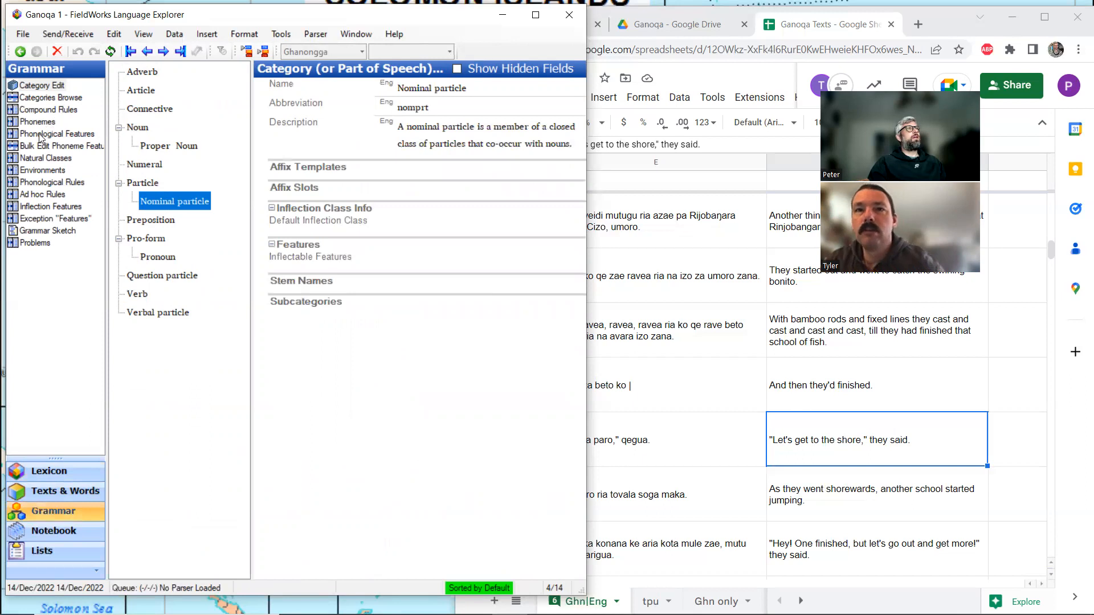
# Generate the grammar sketch and read through its sections on phonemes, morpheme types and word categories.
pyautogui.click(47, 230)
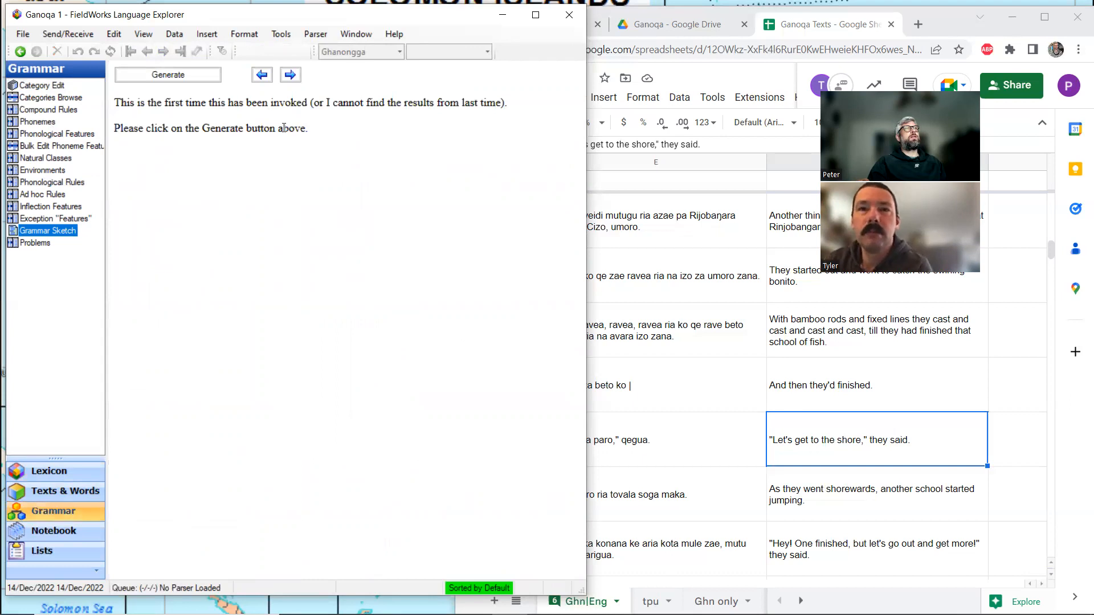
pyautogui.click(203, 78)
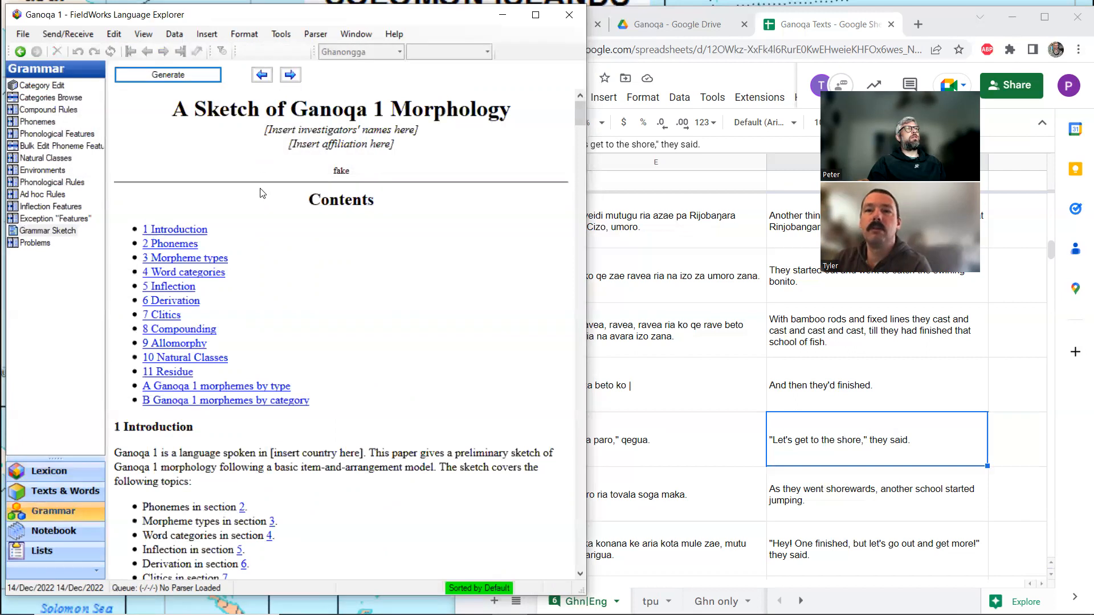
pyautogui.scroll(-4, 265, 194)
pyautogui.scroll(-9, 265, 195)
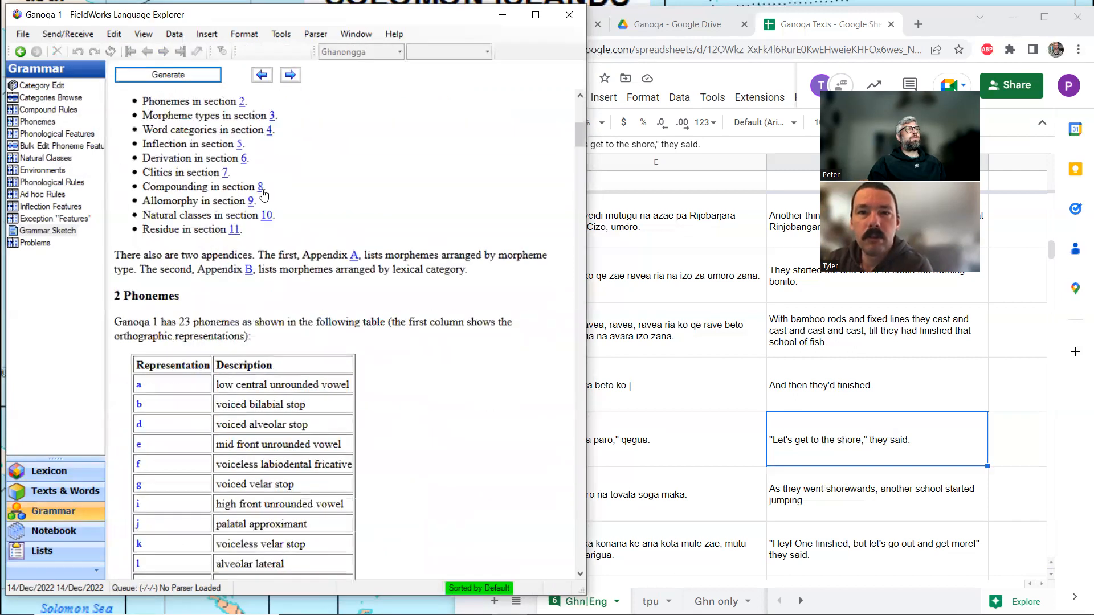
pyautogui.scroll(-3, 263, 193)
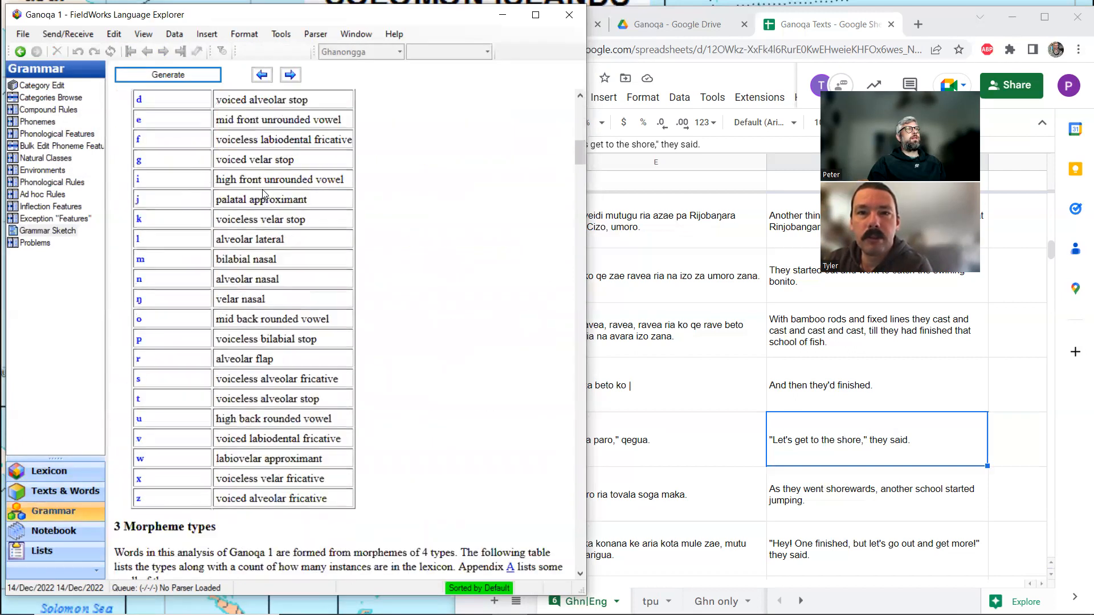
pyautogui.scroll(-6, 263, 168)
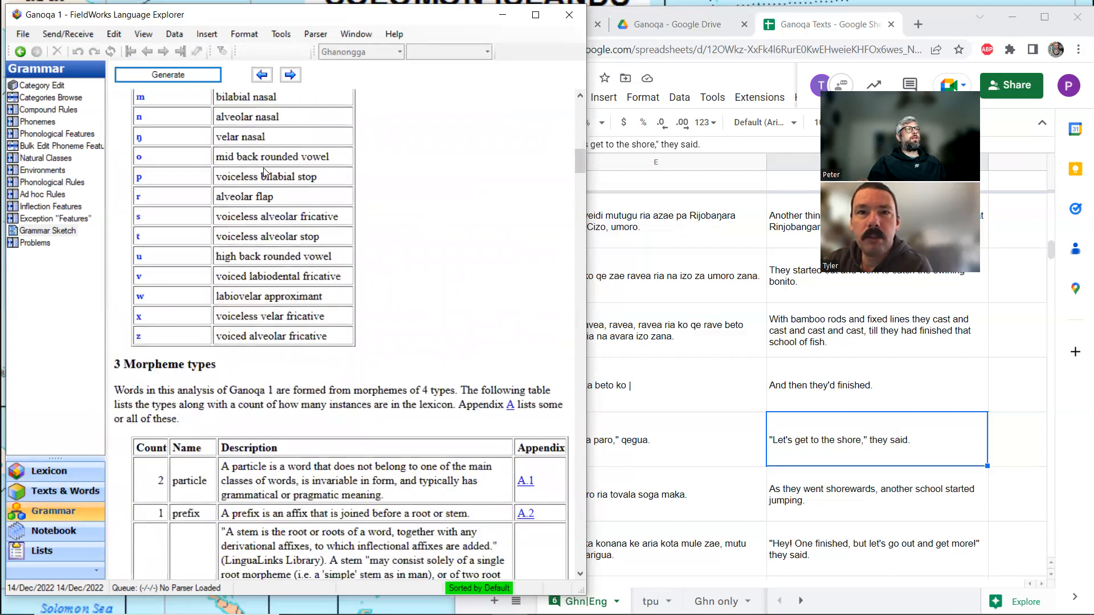
pyautogui.scroll(-6, 265, 169)
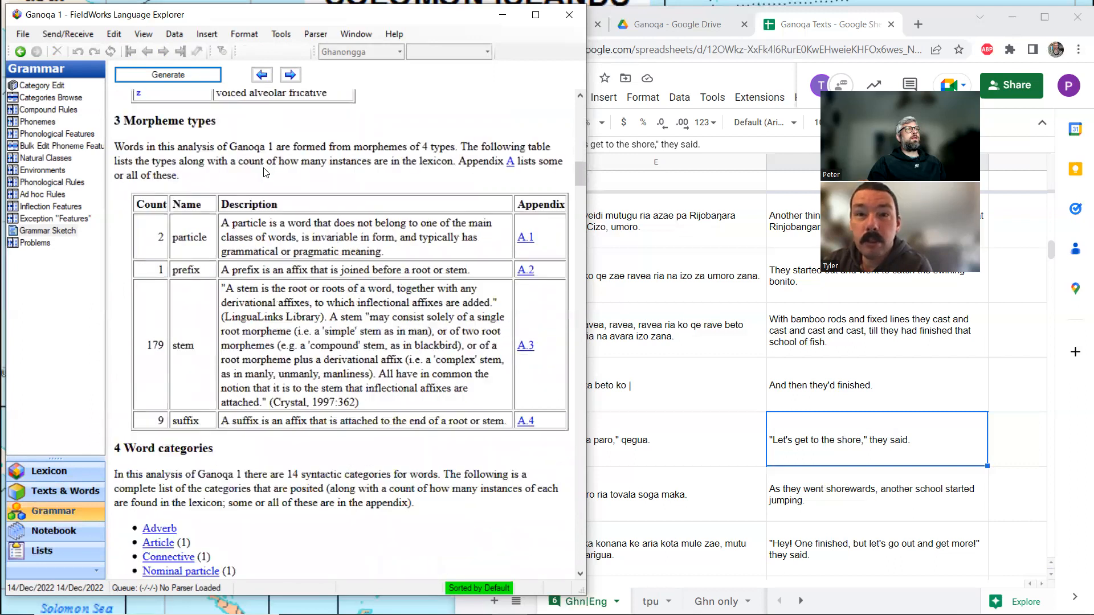
pyautogui.scroll(-7, 264, 170)
pyautogui.scroll(-9, 264, 169)
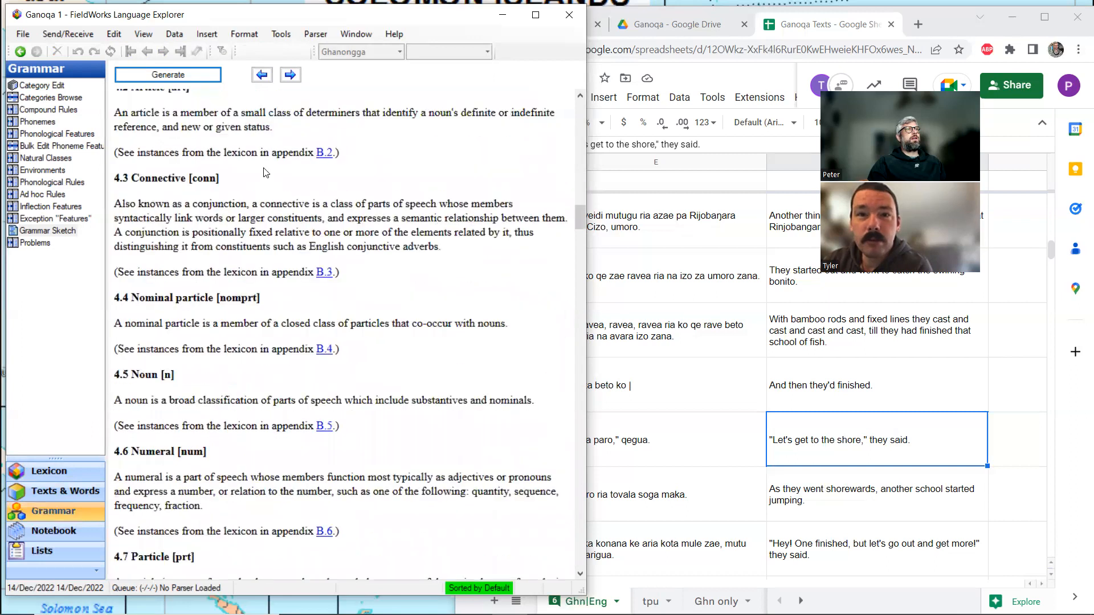
# Read the grammar sketch's sections on word categories, allomorphy, natural classes, unclassified affixes and unmarked stems.
pyautogui.scroll(-20, 293, 228)
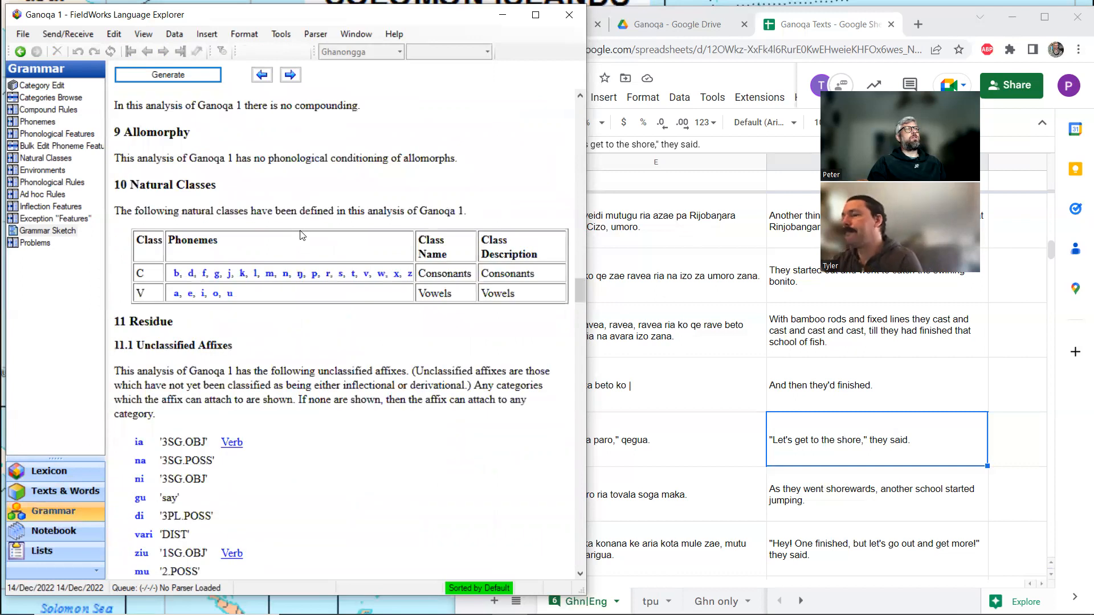
pyautogui.scroll(-1, 299, 237)
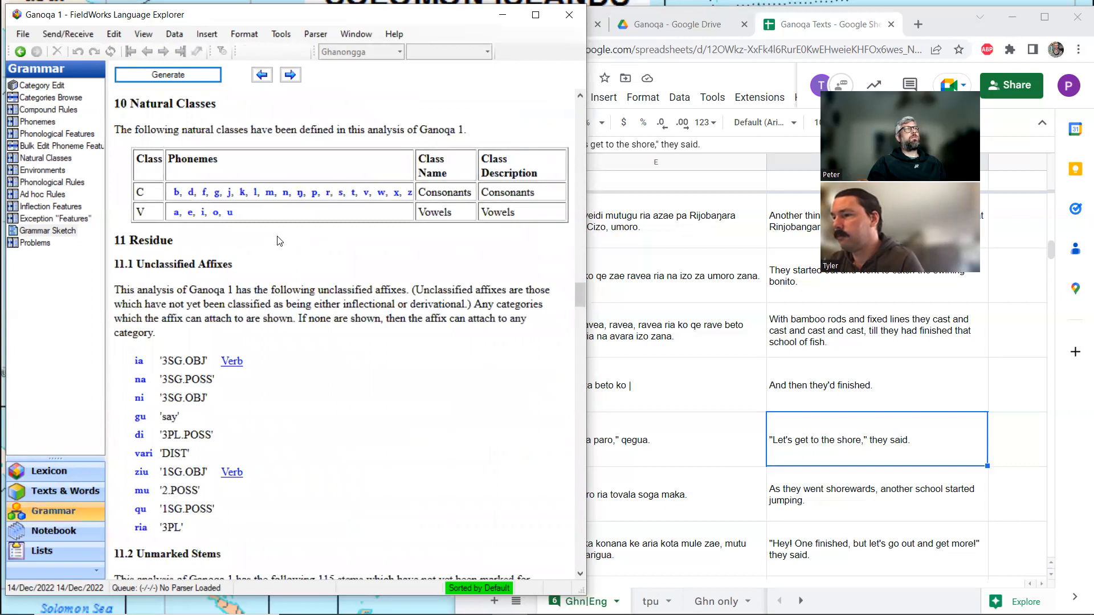
pyautogui.scroll(-1, 279, 241)
pyautogui.scroll(-1, 268, 213)
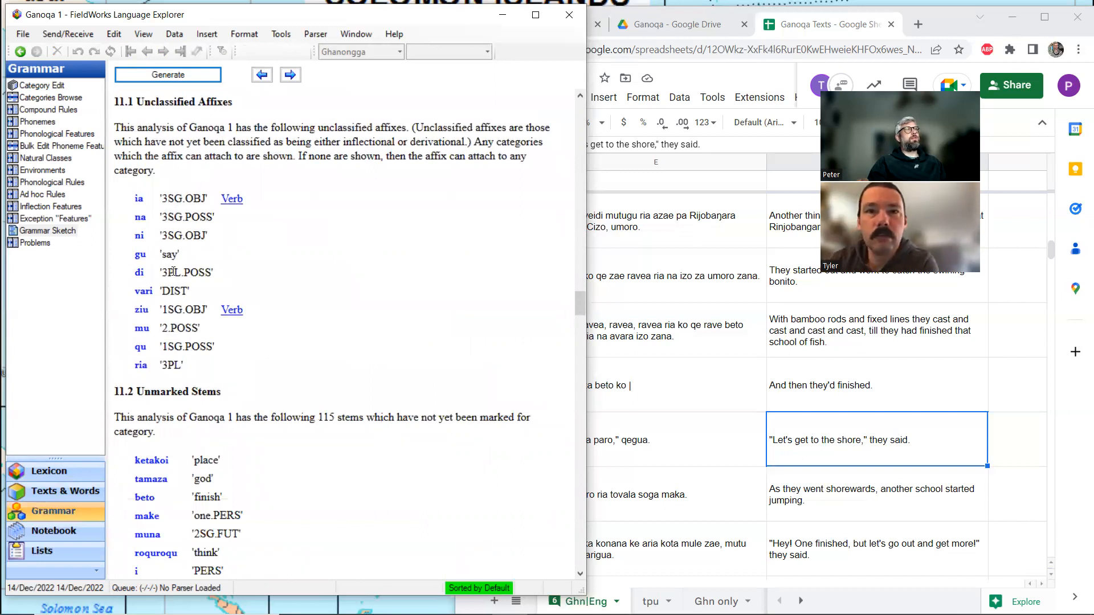
pyautogui.scroll(-5, 172, 325)
pyautogui.scroll(-15, 172, 324)
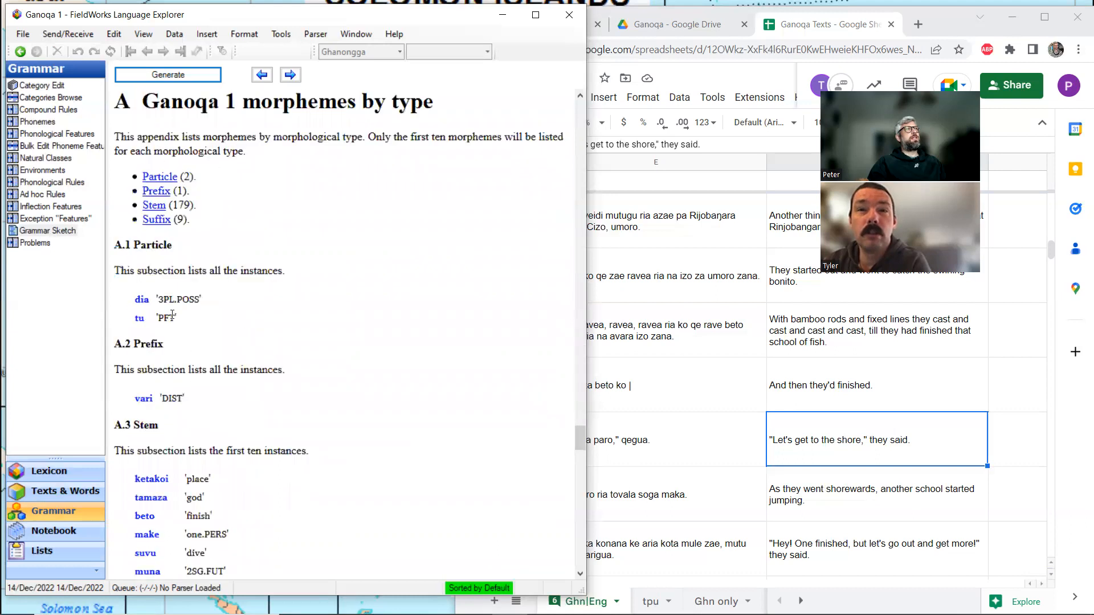
# Examine the grammar sketch's appendices listing morphemes by type and by category, from particles and stems to verbs and verbal particles.
pyautogui.scroll(-2, 173, 316)
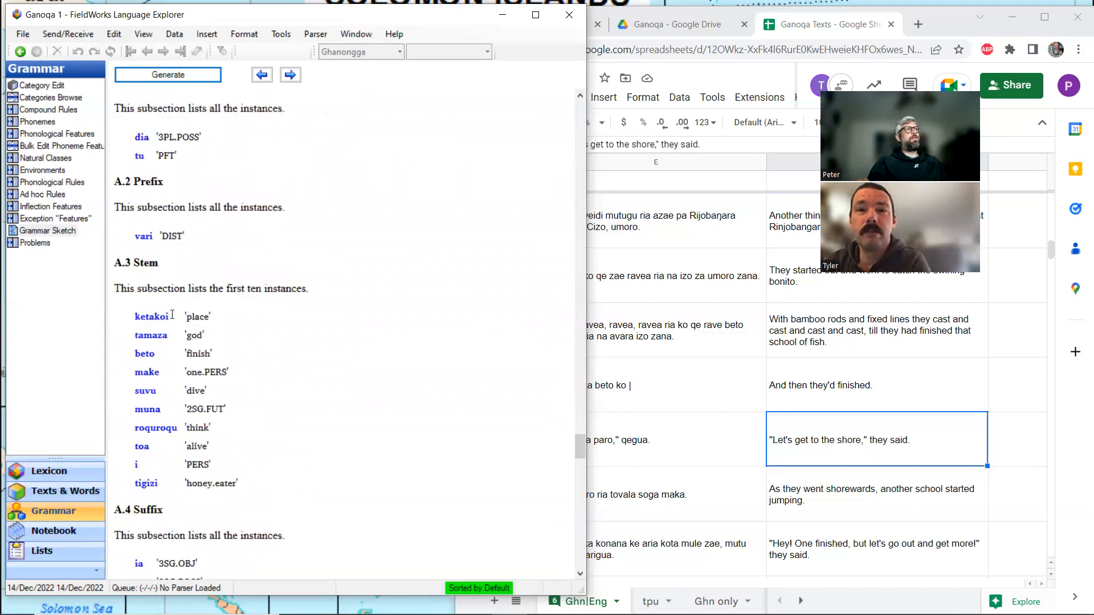
pyautogui.scroll(-7, 172, 315)
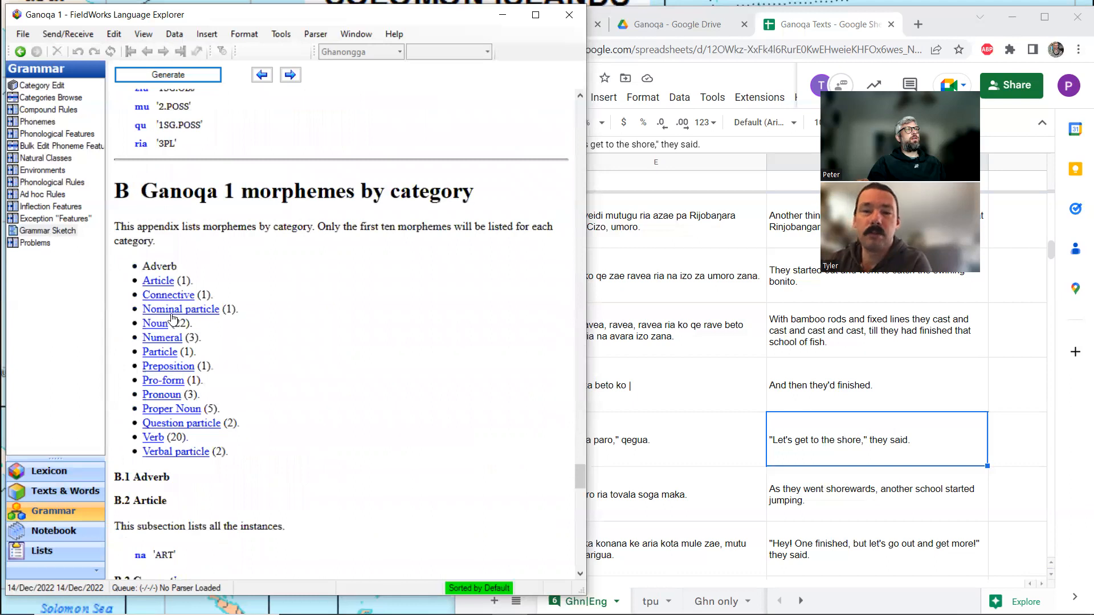
pyautogui.scroll(-8, 172, 317)
pyautogui.scroll(1, 172, 314)
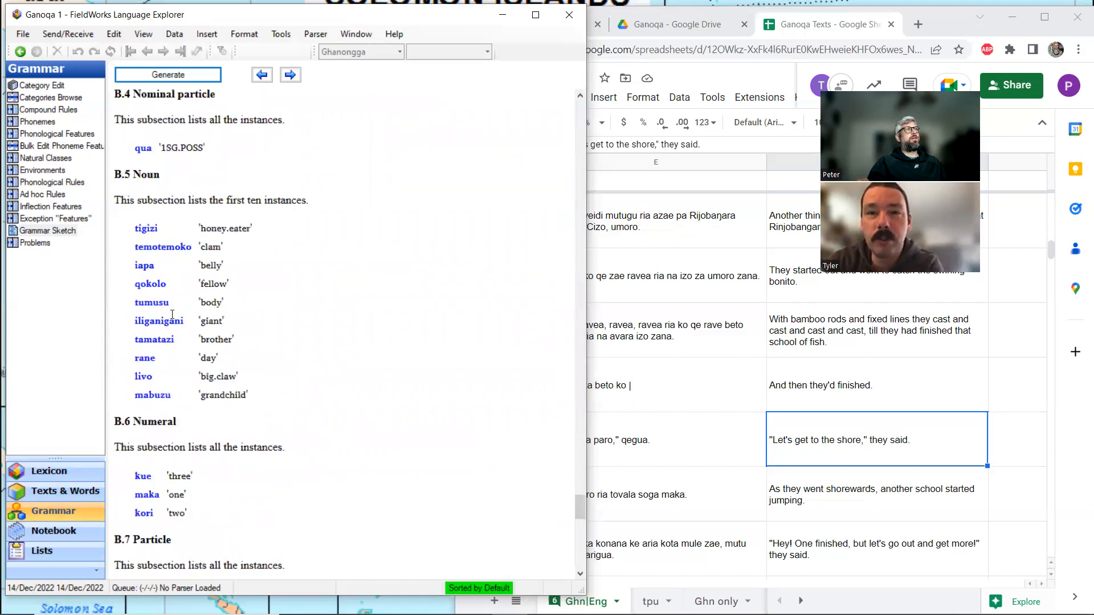
pyautogui.scroll(-5, 172, 315)
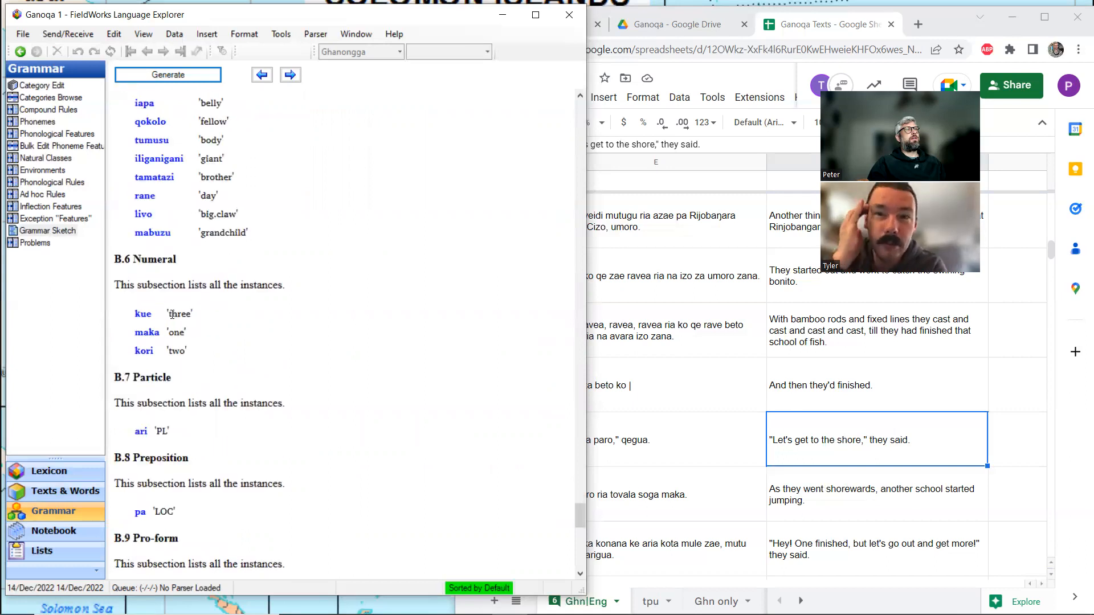
pyautogui.scroll(-5, 171, 314)
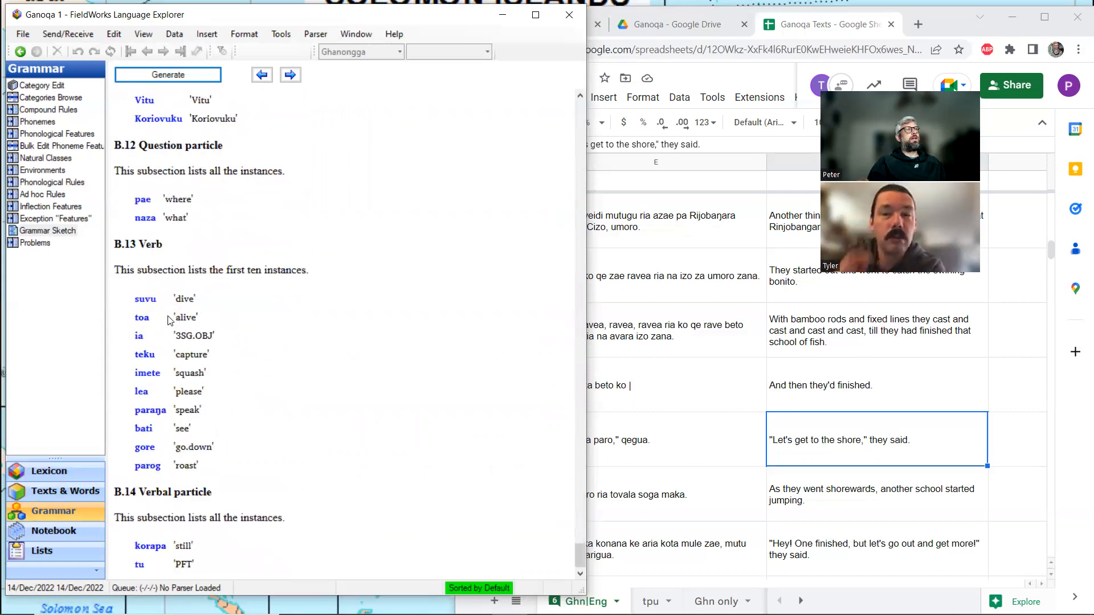
# Return to the interlinear analysis of Butubutu Maluku and review the words and glosses of lines 11.4 to 12.1.
pyautogui.click(52, 491)
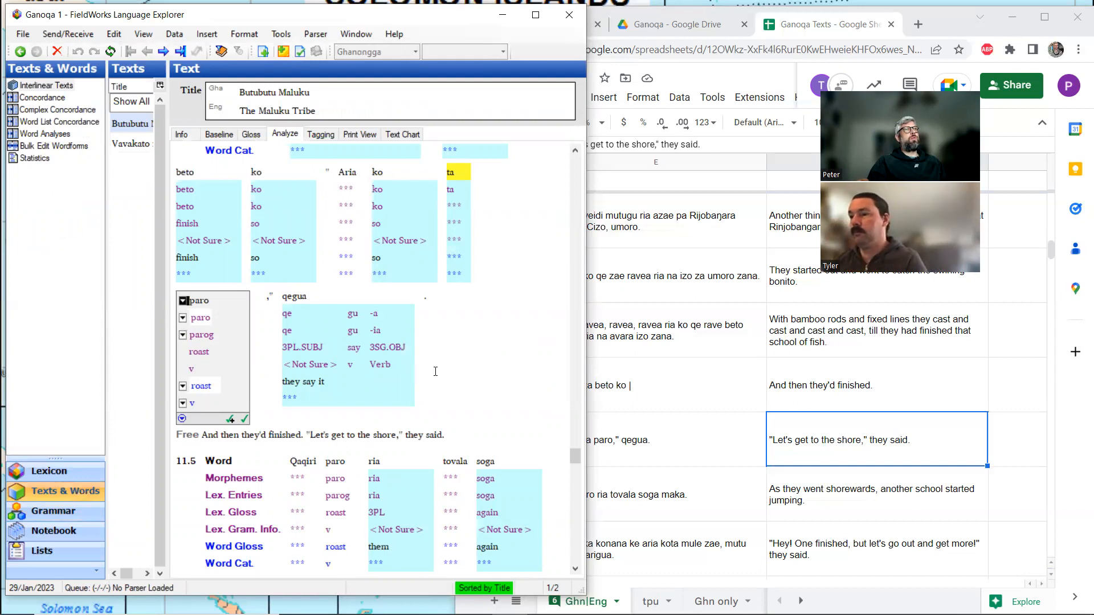
pyautogui.scroll(-3, 441, 370)
pyautogui.scroll(-3, 441, 371)
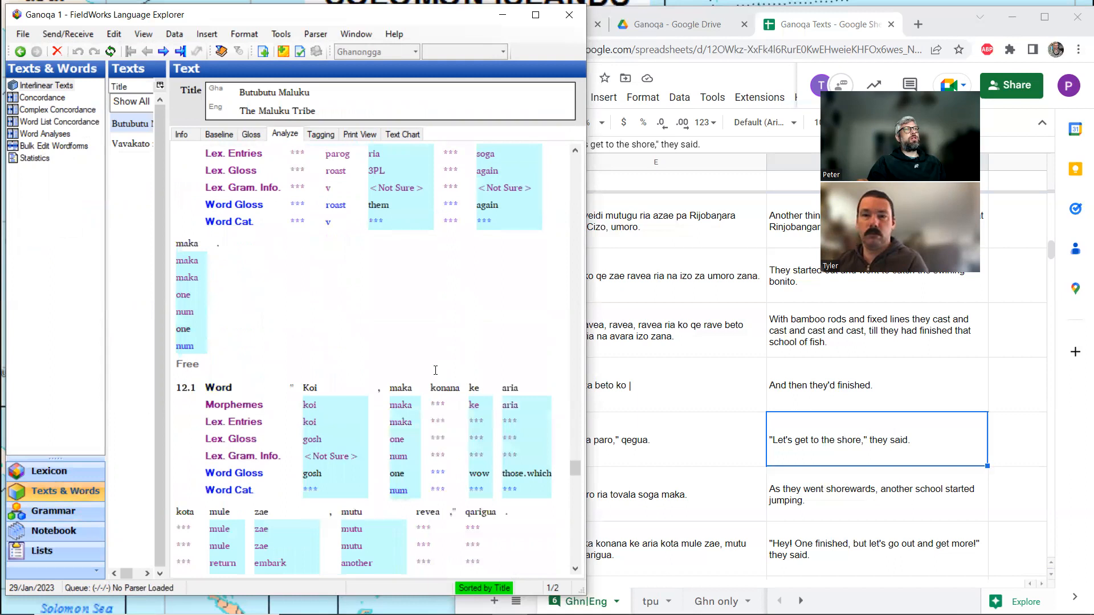
pyautogui.scroll(3, 439, 371)
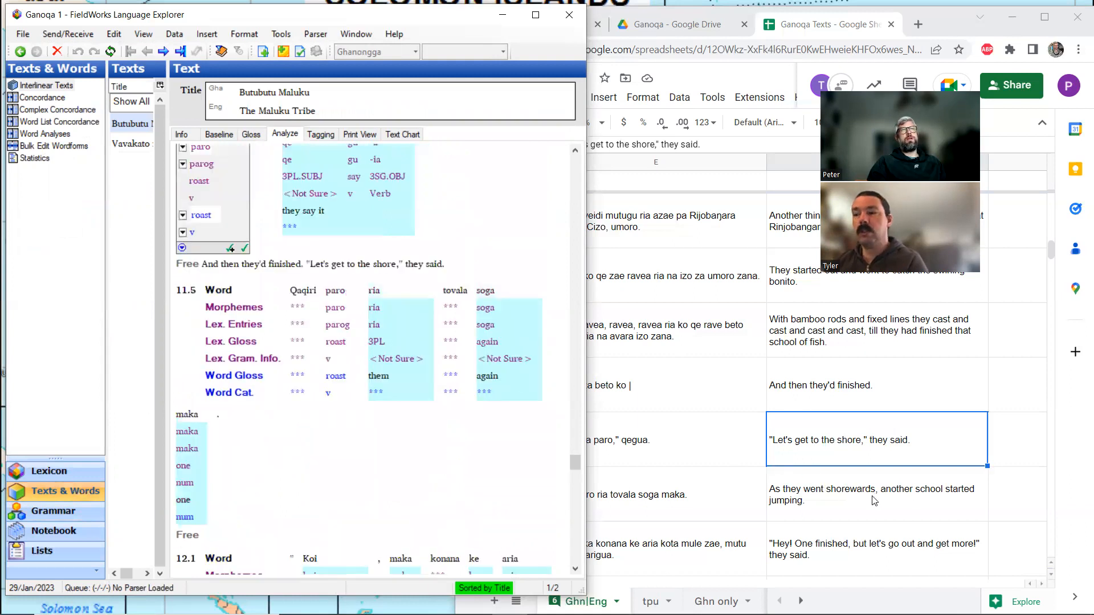
pyautogui.scroll(2, 308, 286)
pyautogui.scroll(3, 308, 286)
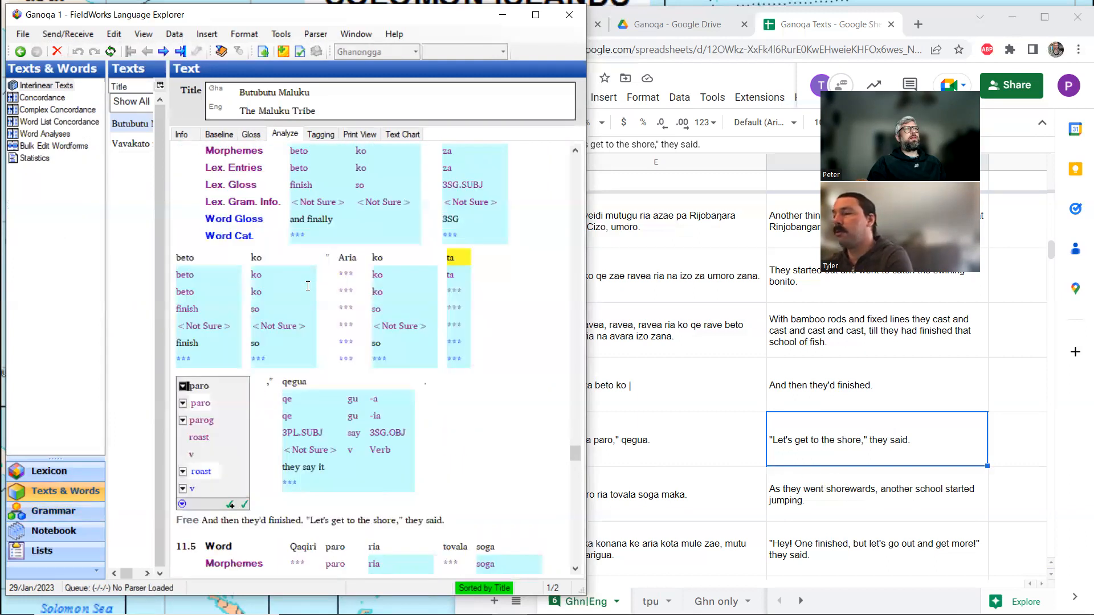
pyautogui.scroll(-2, 307, 286)
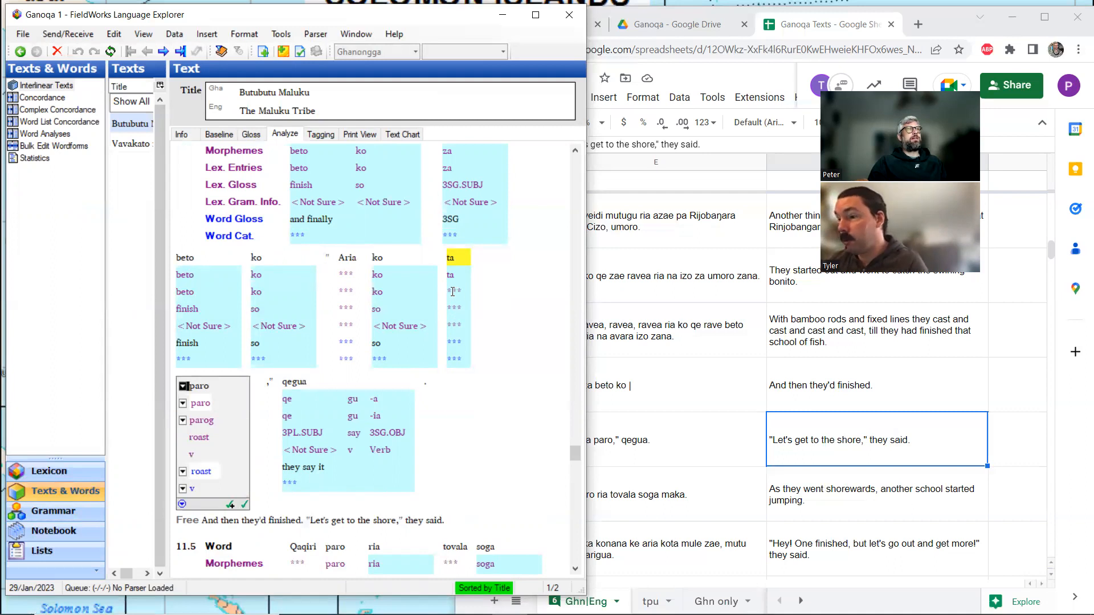
pyautogui.scroll(-3, 453, 292)
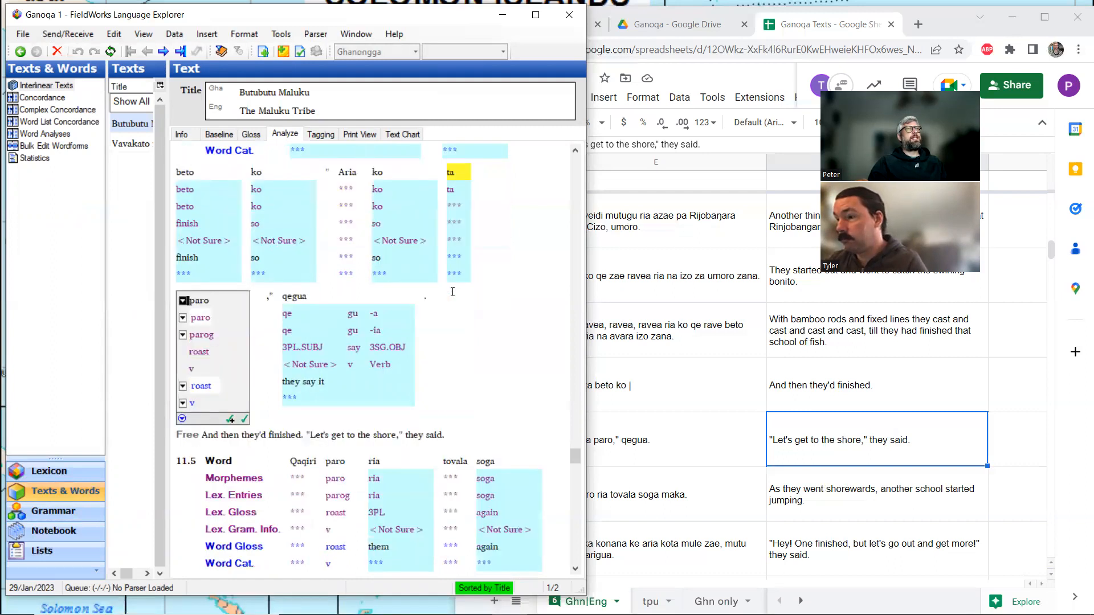
pyautogui.scroll(3, 452, 293)
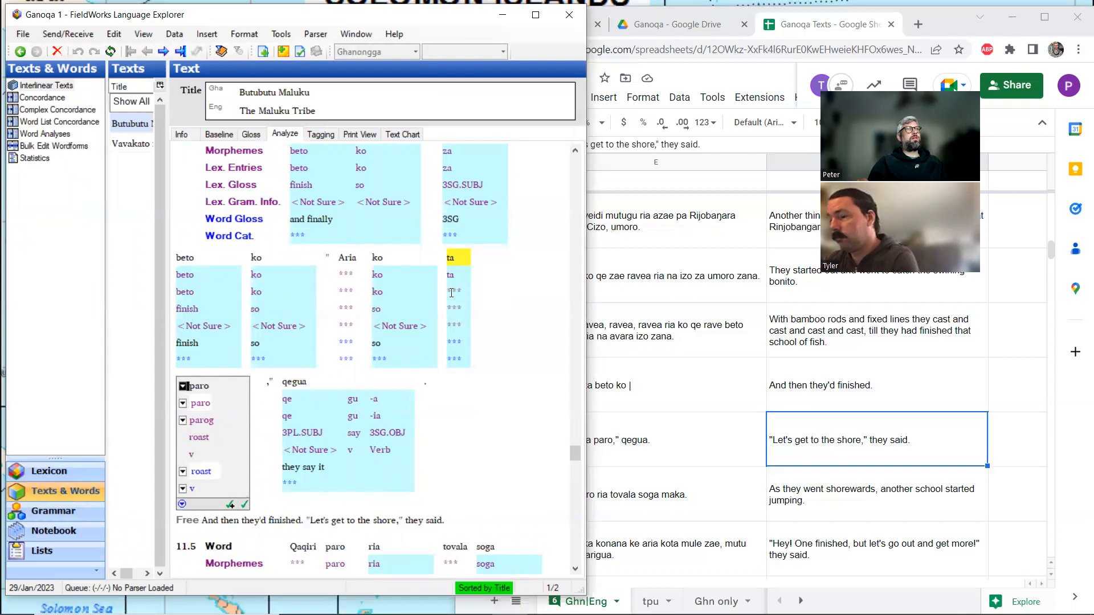
pyautogui.scroll(-12, 452, 293)
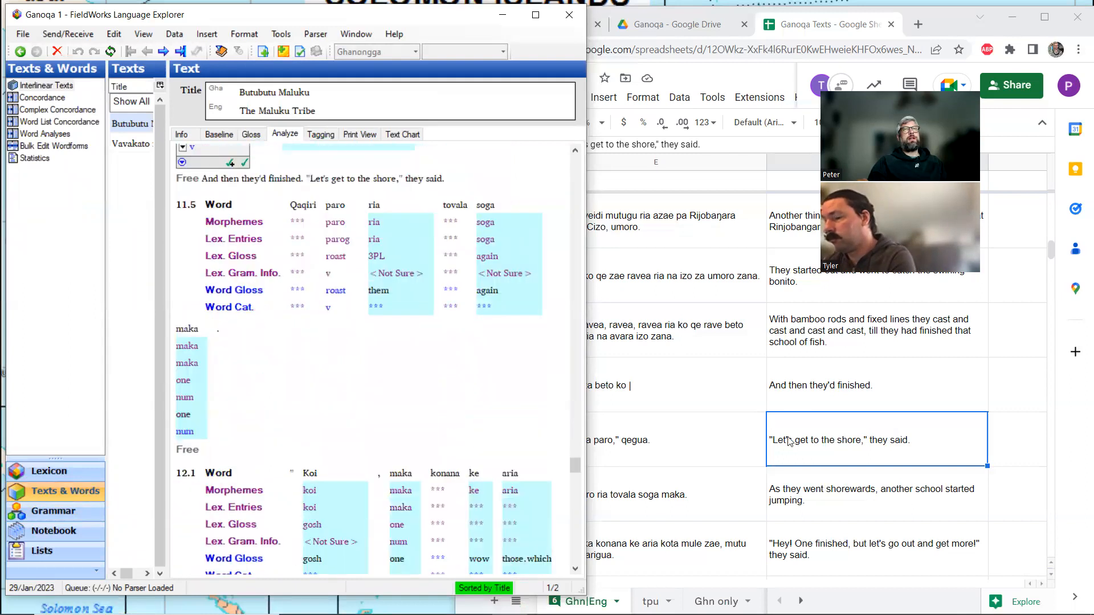
# Copy "As they went shorewards, another school started jumping." from the Ganoqa Texts spreadsheet into line 11.5's free translation in the FieldWorks gloss view.
pyautogui.click(823, 491)
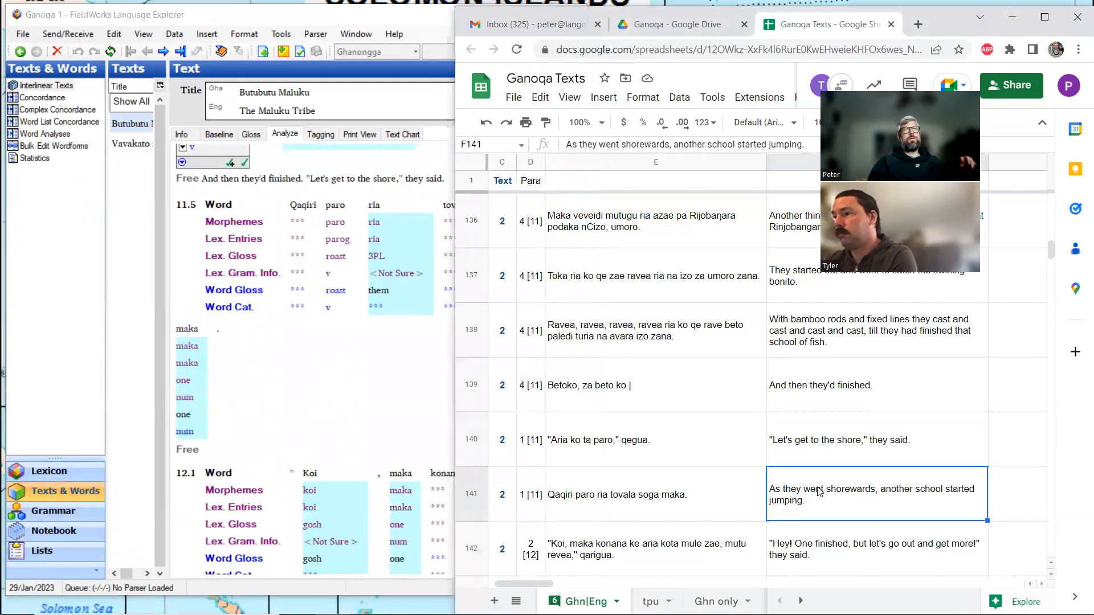
pyautogui.click(241, 135)
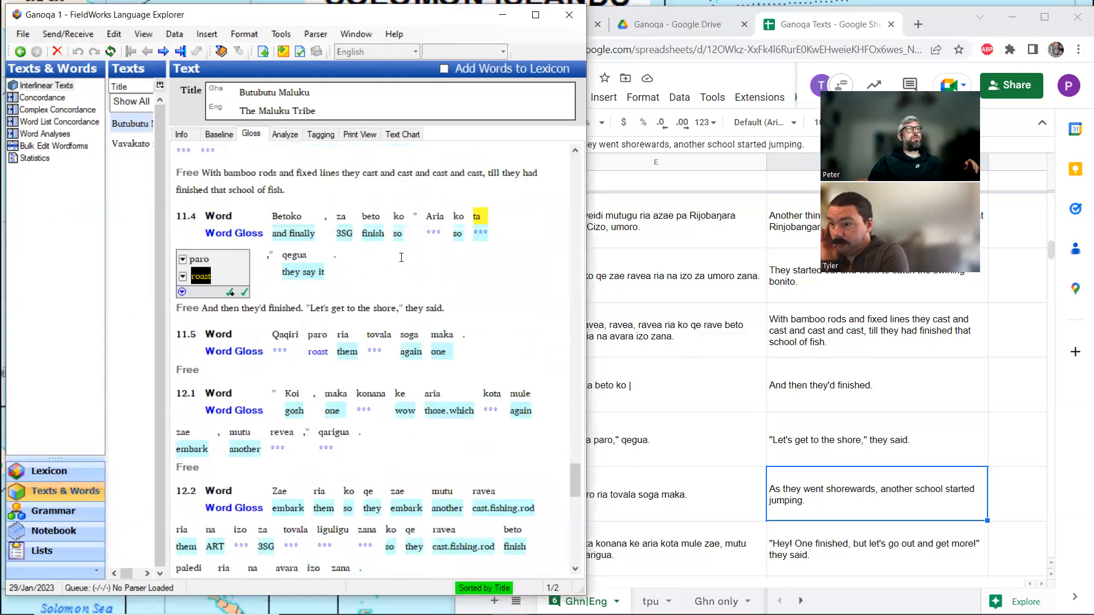
pyautogui.click(681, 505)
pyautogui.click(839, 489)
pyautogui.hotkey('ctrl', 'c')
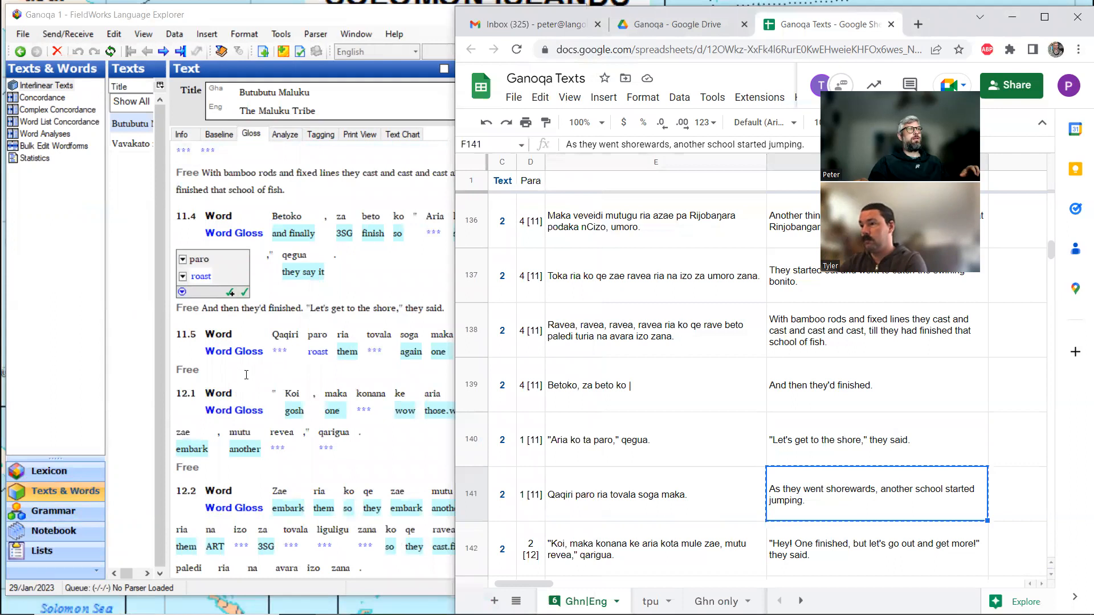
pyautogui.click(246, 374)
pyautogui.hotkey('ctrl', 'v')
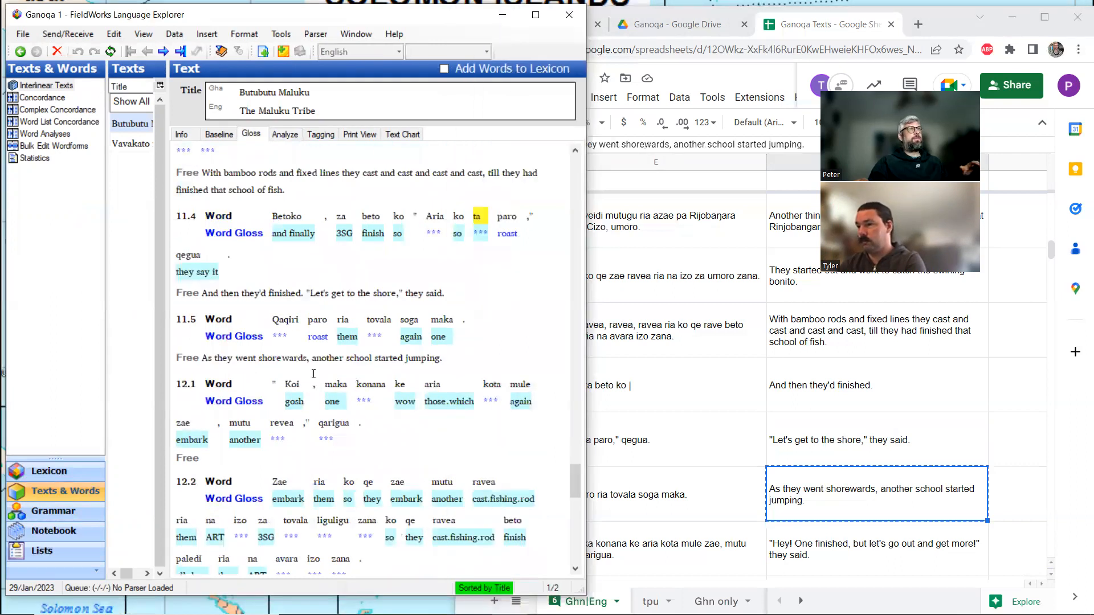
# Copy the spreadsheet translation "Hey! One finished, but let's go out and get more!" they said. into the free translation of line 12.1.
pyautogui.click(844, 551)
pyautogui.hotkey('ctrl', 'c')
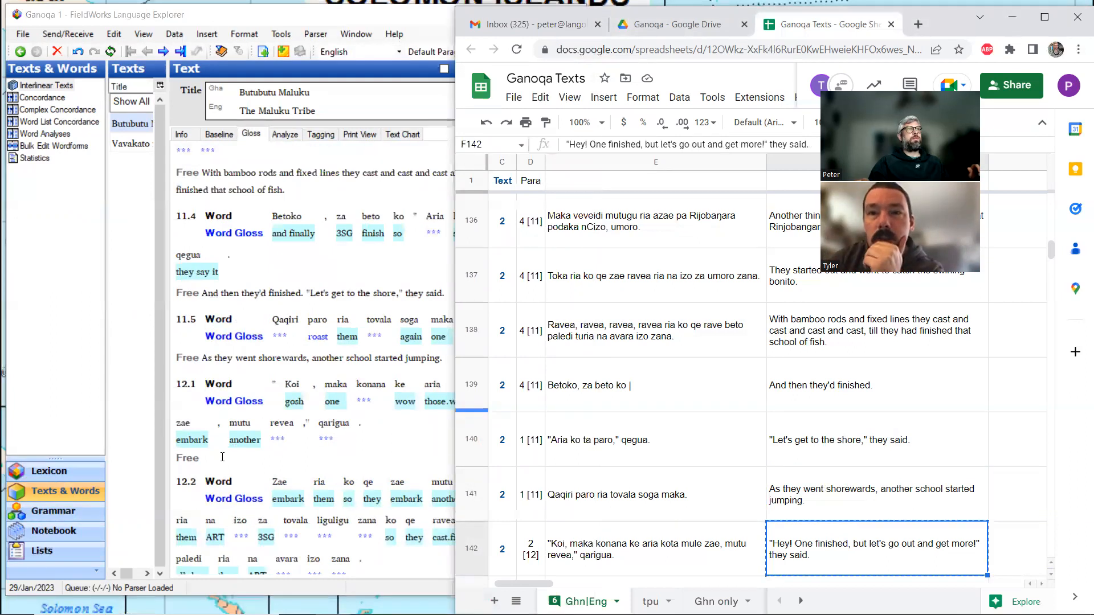
pyautogui.click(222, 457)
pyautogui.hotkey('ctrl', 'v')
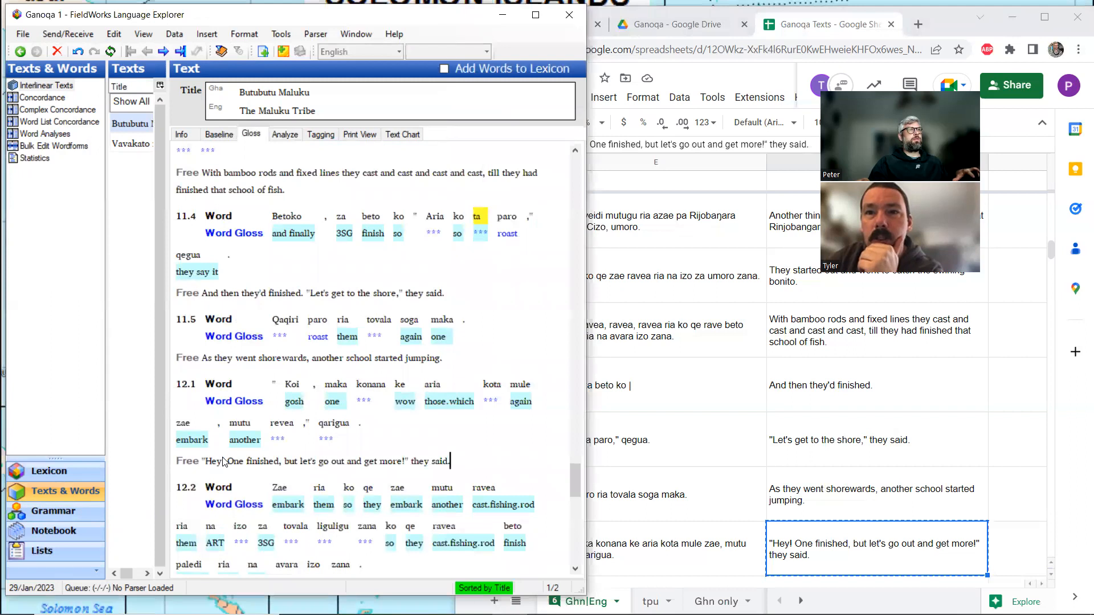
# Fill line 12.2's free translation with "They went out again and cast for the jumping bonito till the last one was caught from that school of fish.".
pyautogui.scroll(-3, 228, 462)
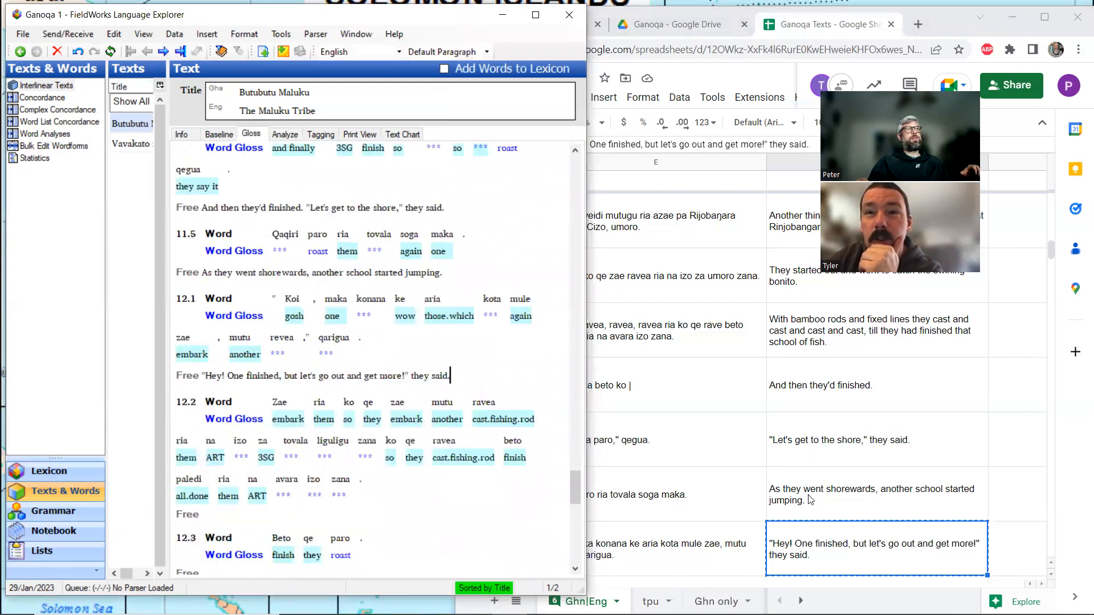
pyautogui.click(849, 536)
pyautogui.scroll(-1, 849, 535)
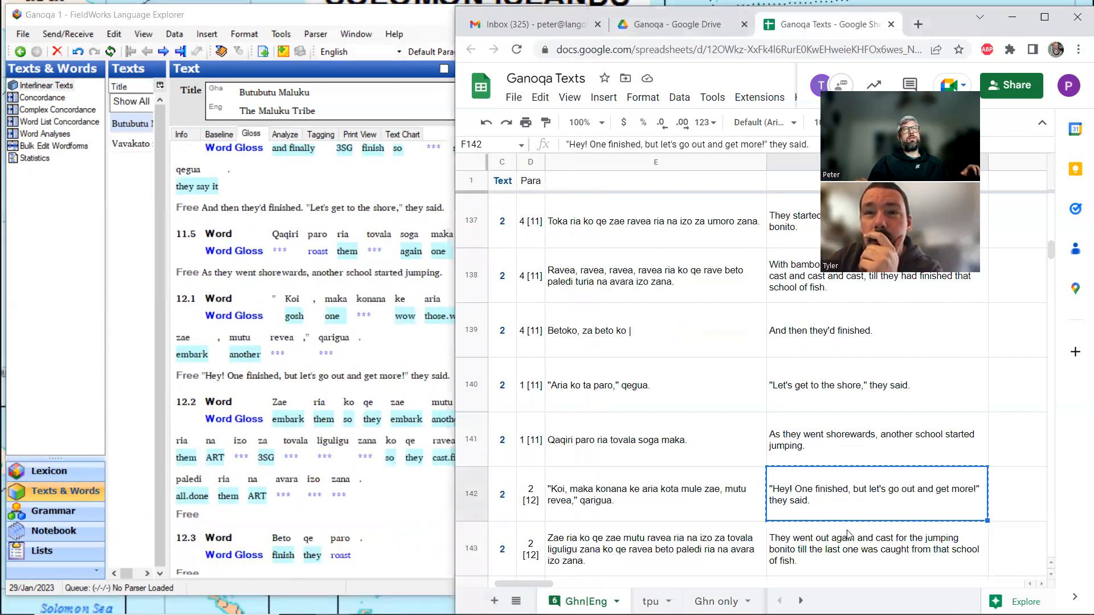
pyautogui.scroll(-1, 849, 535)
pyautogui.click(845, 497)
pyautogui.hotkey('ctrl', 'c')
pyautogui.click(236, 513)
pyautogui.hotkey('ctrl', 'v')
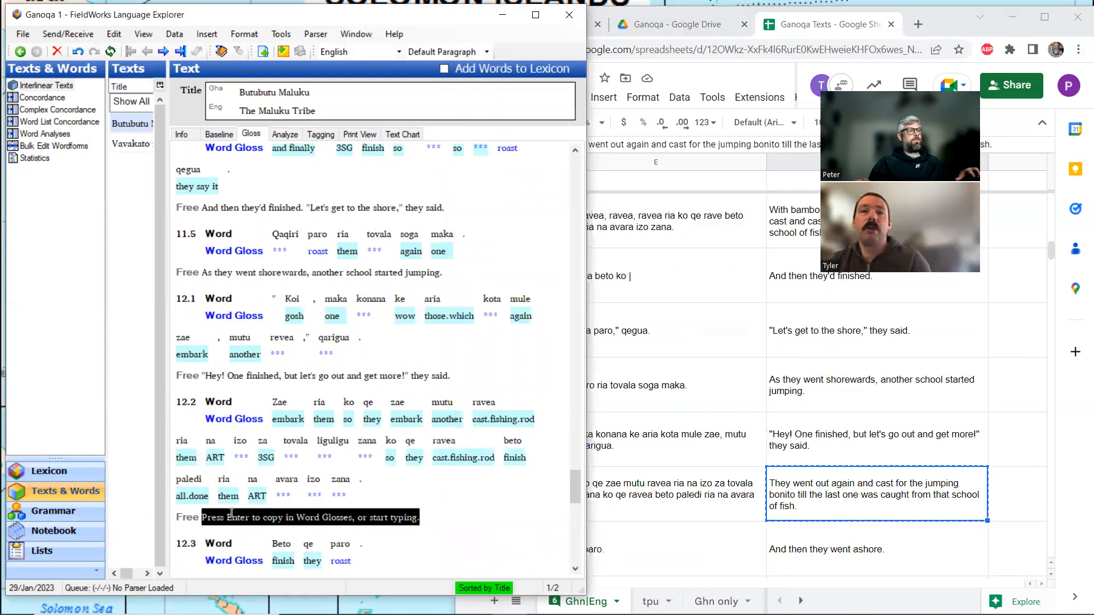
pyautogui.press('Return')
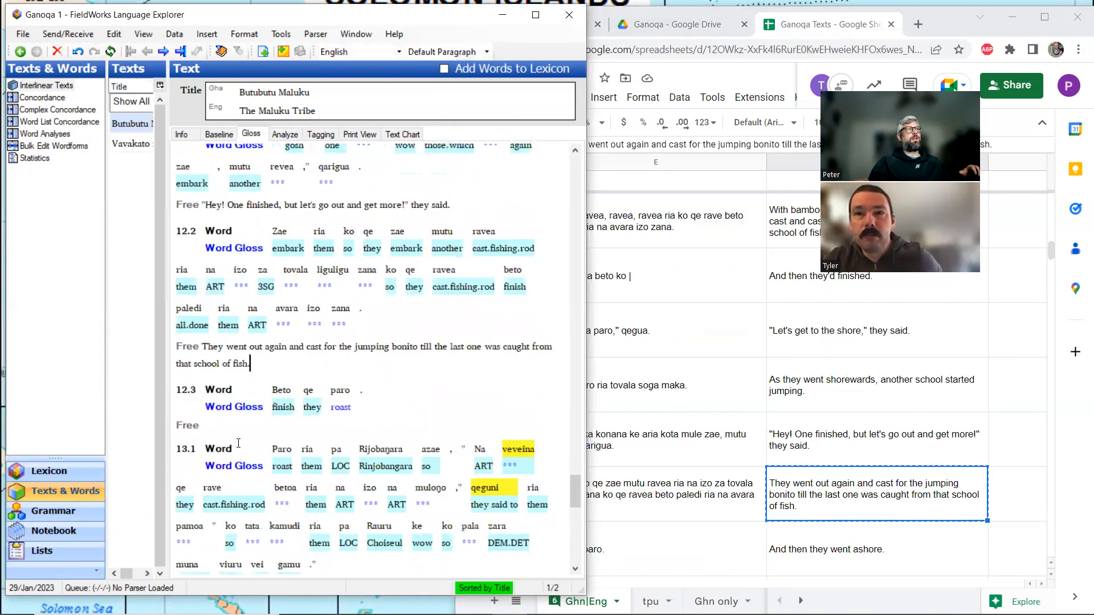
# Copy the spreadsheet translation "And then they went ashore." into the free translation of line 12.3.
pyautogui.hotkey('alt', 'Tab')
pyautogui.press('Down')
pyautogui.hotkey('ctrl', 'c')
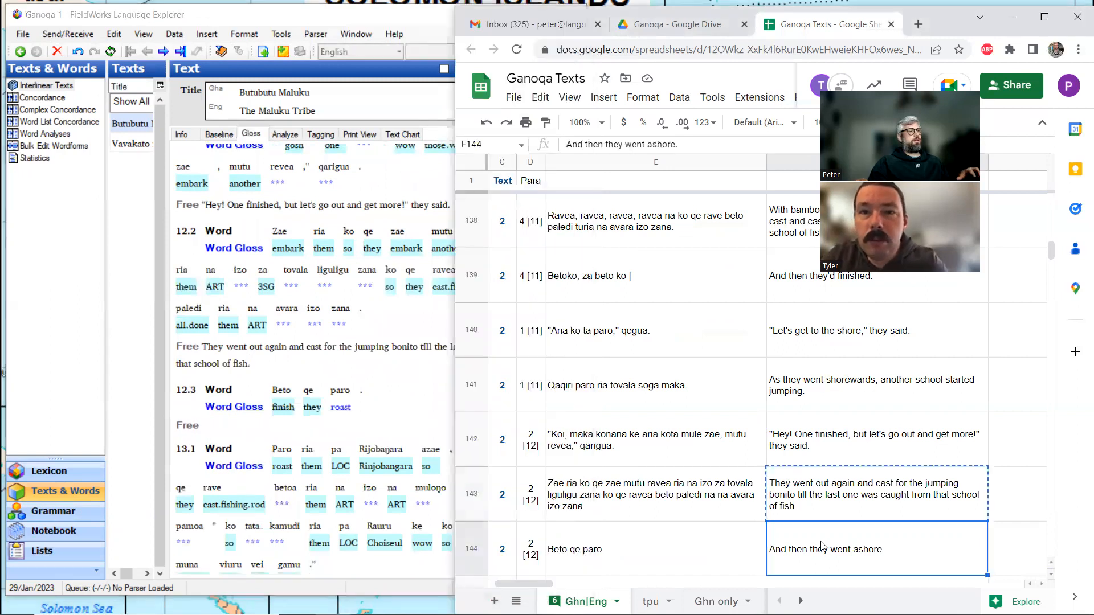
pyautogui.click(227, 425)
pyautogui.hotkey('ctrl', 'v')
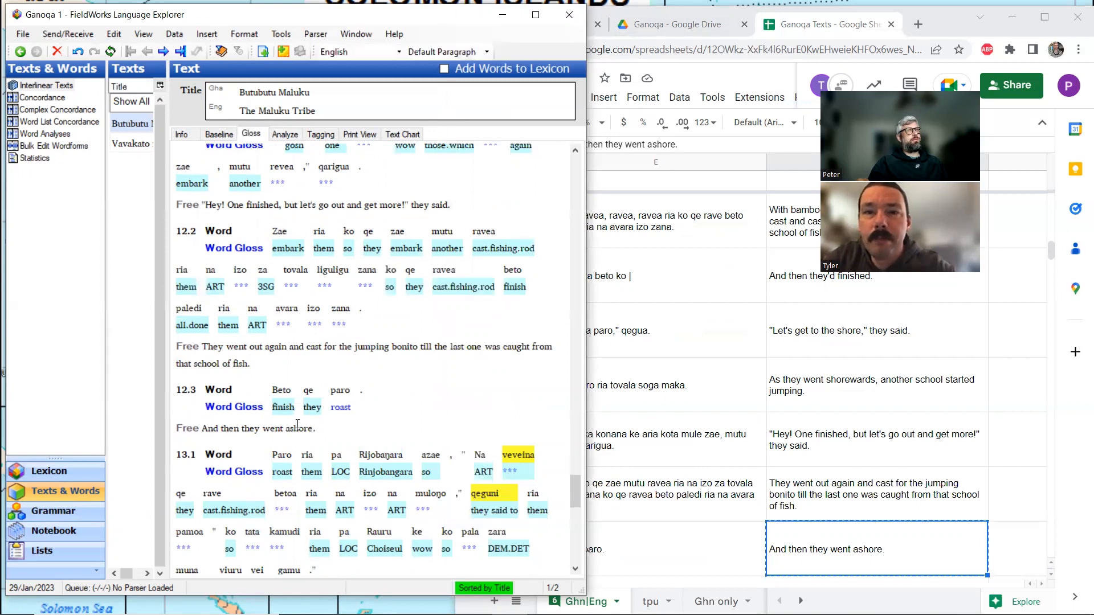
pyautogui.scroll(5, 311, 421)
pyautogui.scroll(4, 311, 420)
pyautogui.scroll(-4, 312, 421)
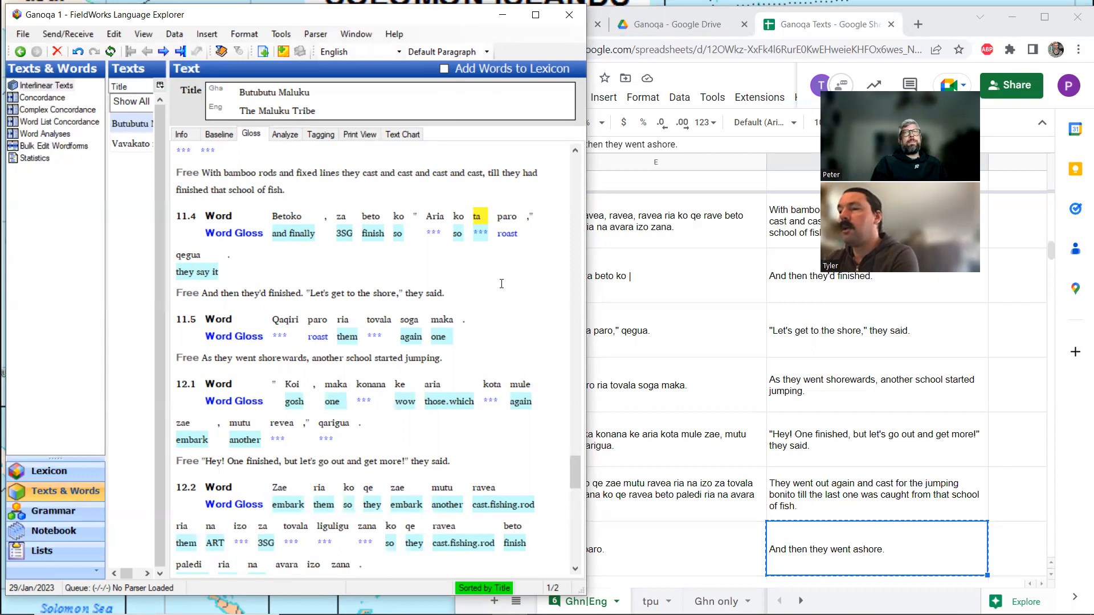
pyautogui.click(666, 522)
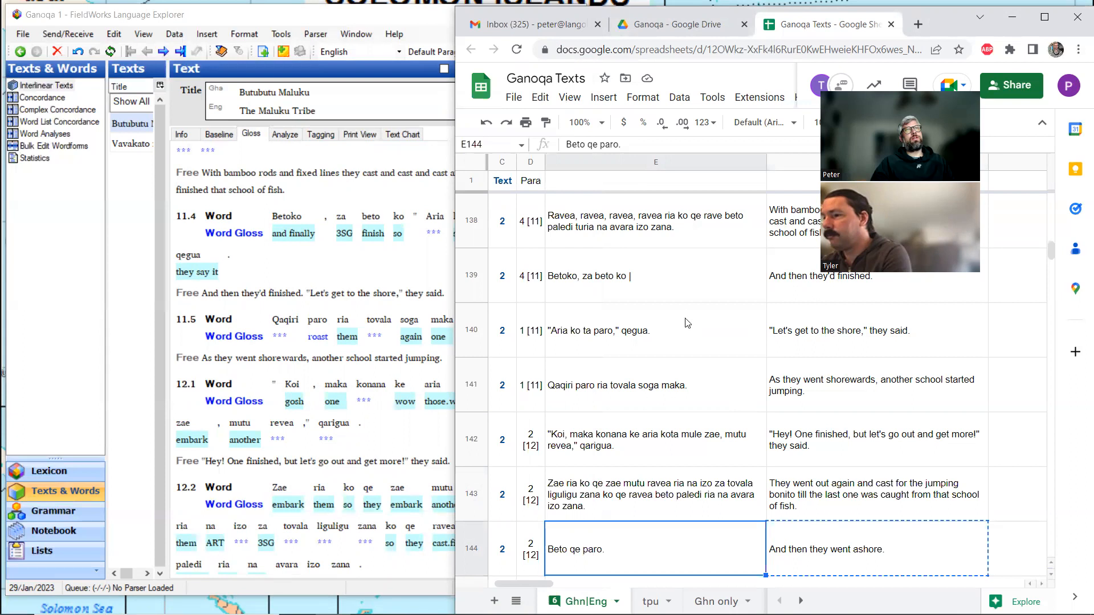
pyautogui.press('Escape')
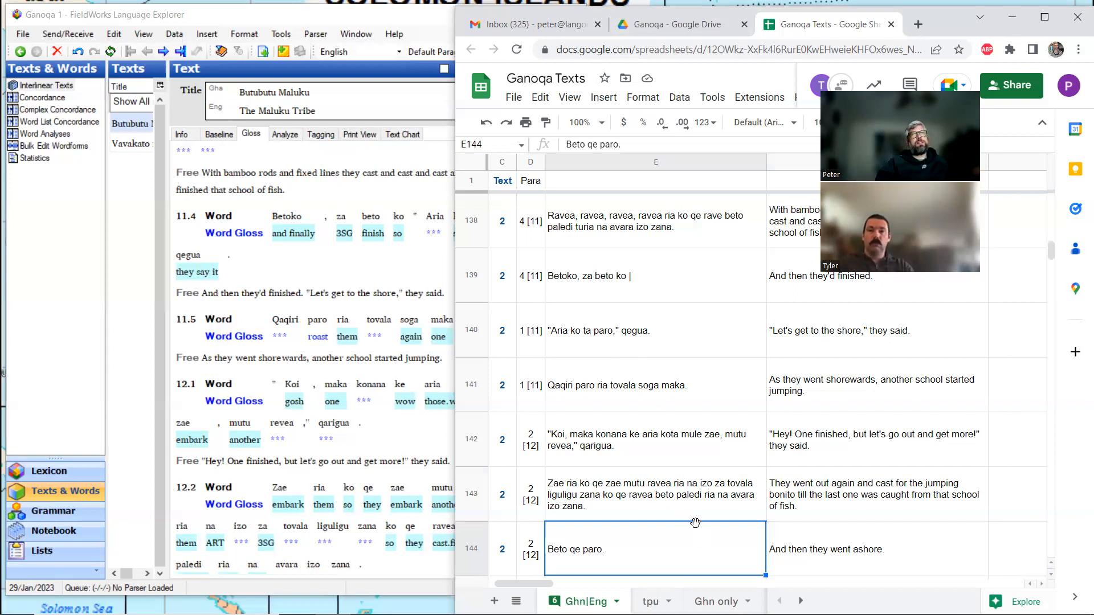
pyautogui.moveTo(770, 614)
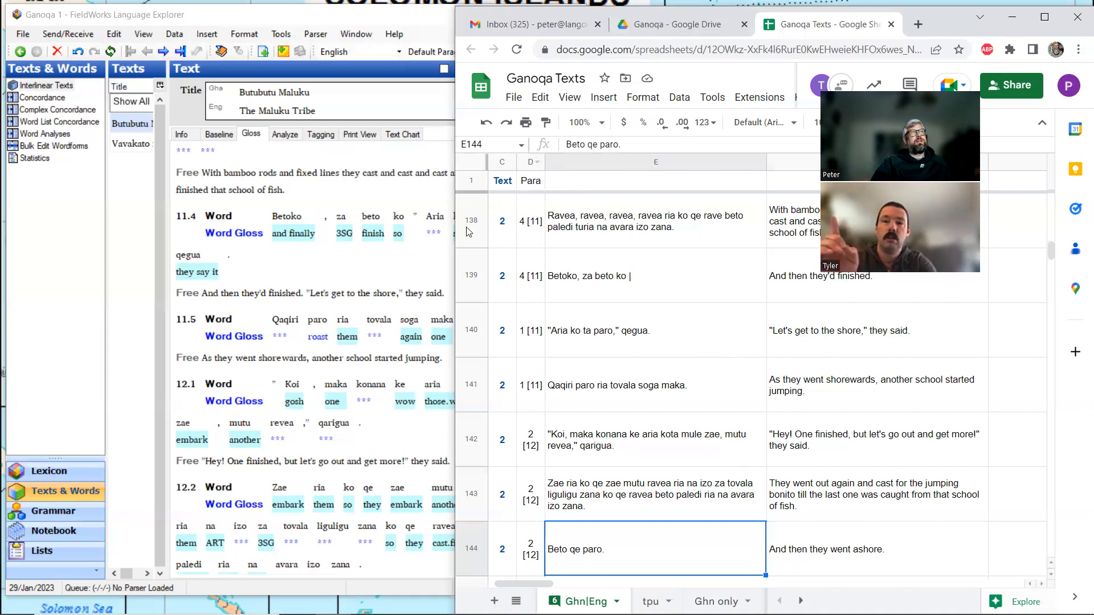
# Create a new lexical entry "paro" with the gloss "to.shore" for the word paro in line 11.4.
pyautogui.click(357, 296)
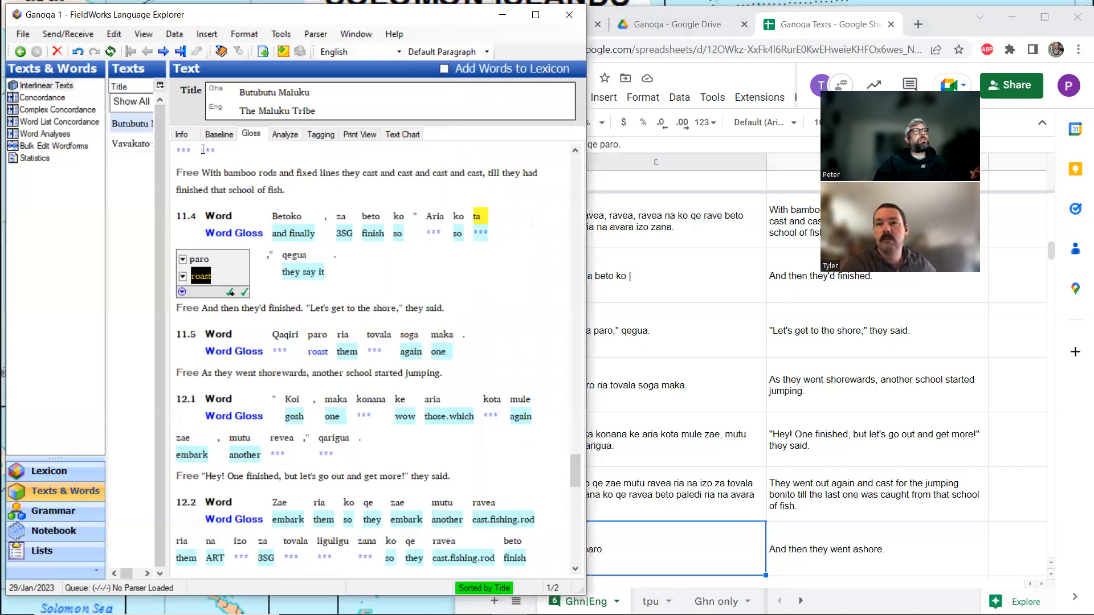
pyautogui.click(280, 136)
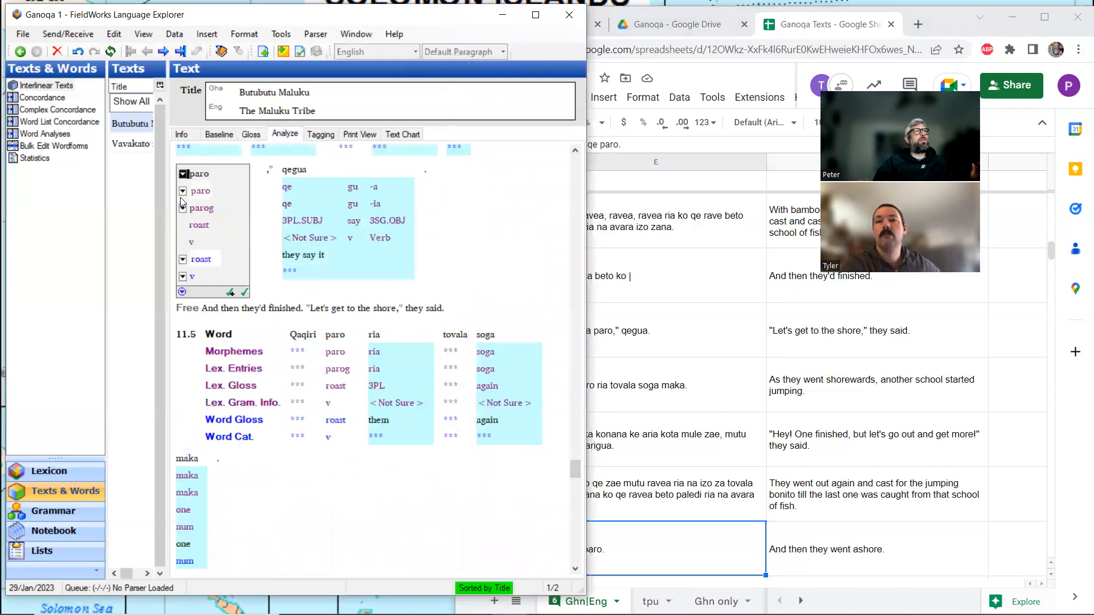
pyautogui.click(183, 191)
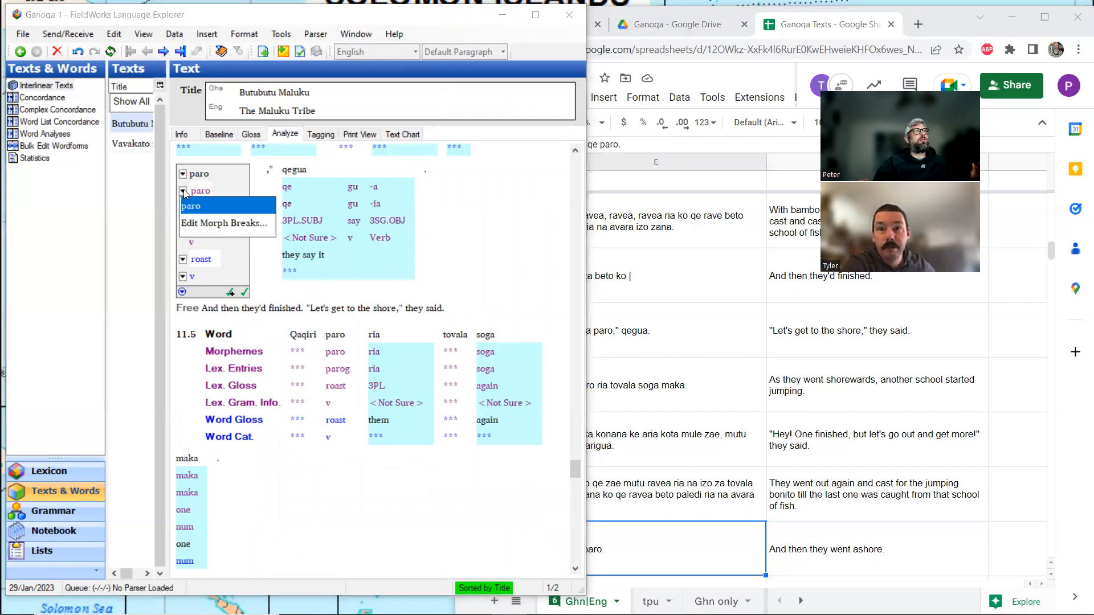
pyautogui.click(186, 205)
pyautogui.click(183, 209)
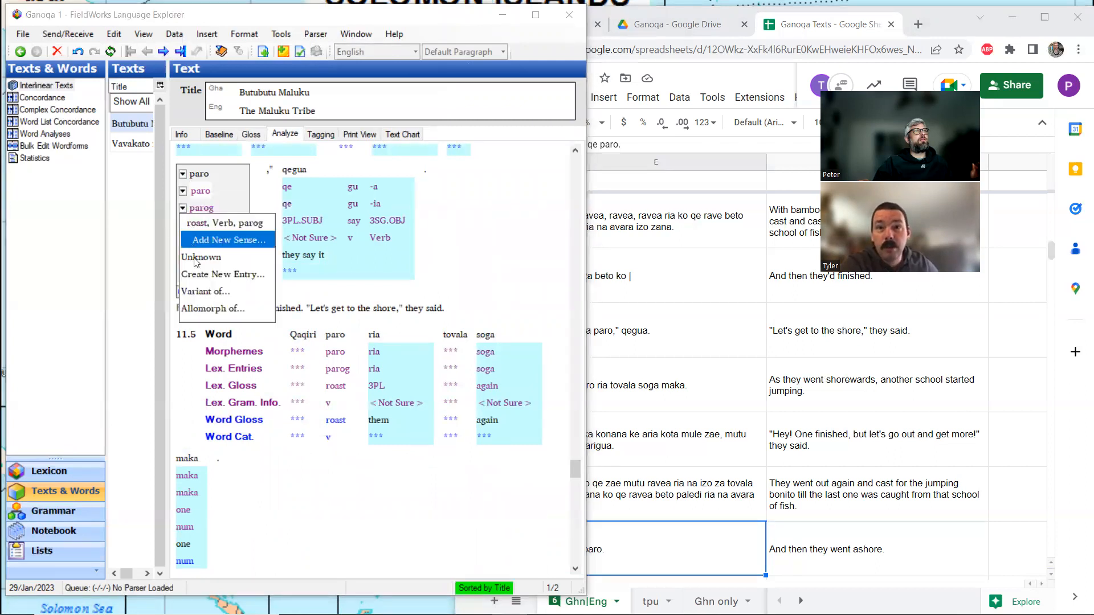
pyautogui.click(209, 223)
pyautogui.click(213, 207)
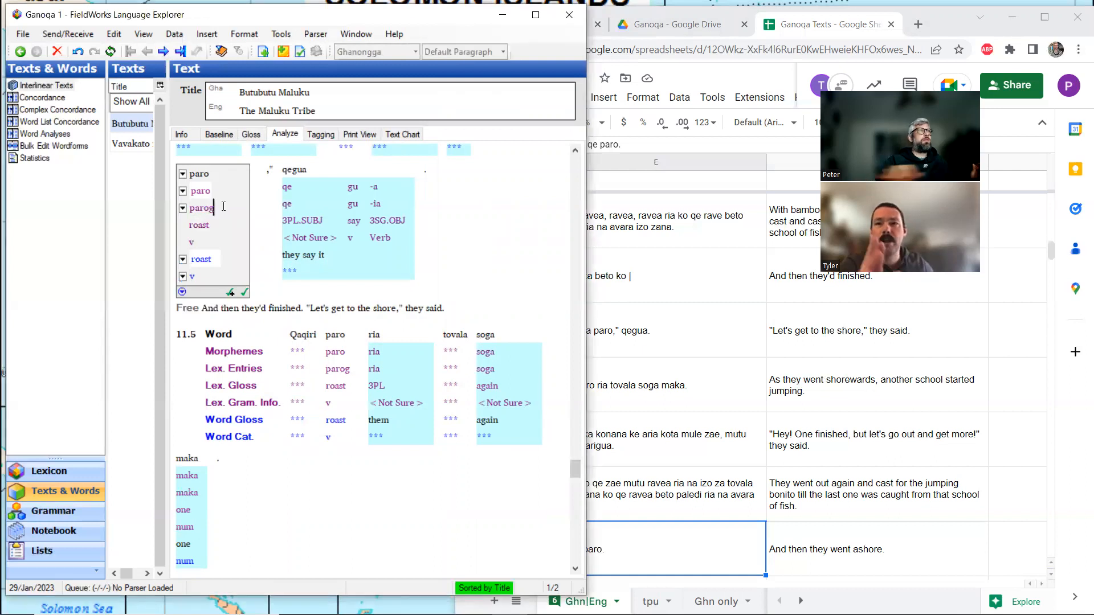
pyautogui.click(183, 208)
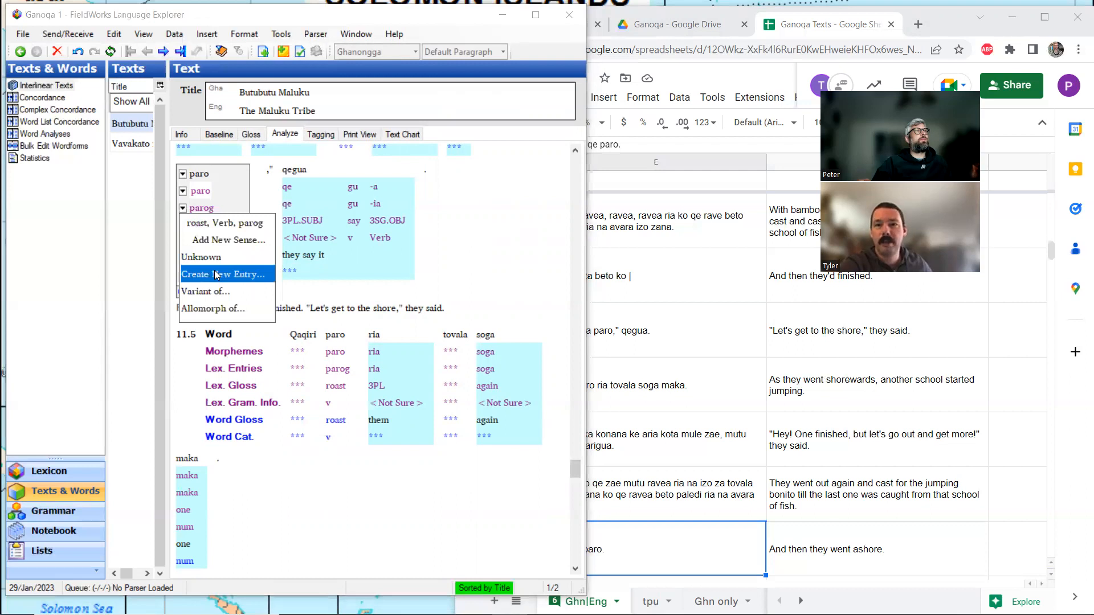
pyautogui.click(216, 274)
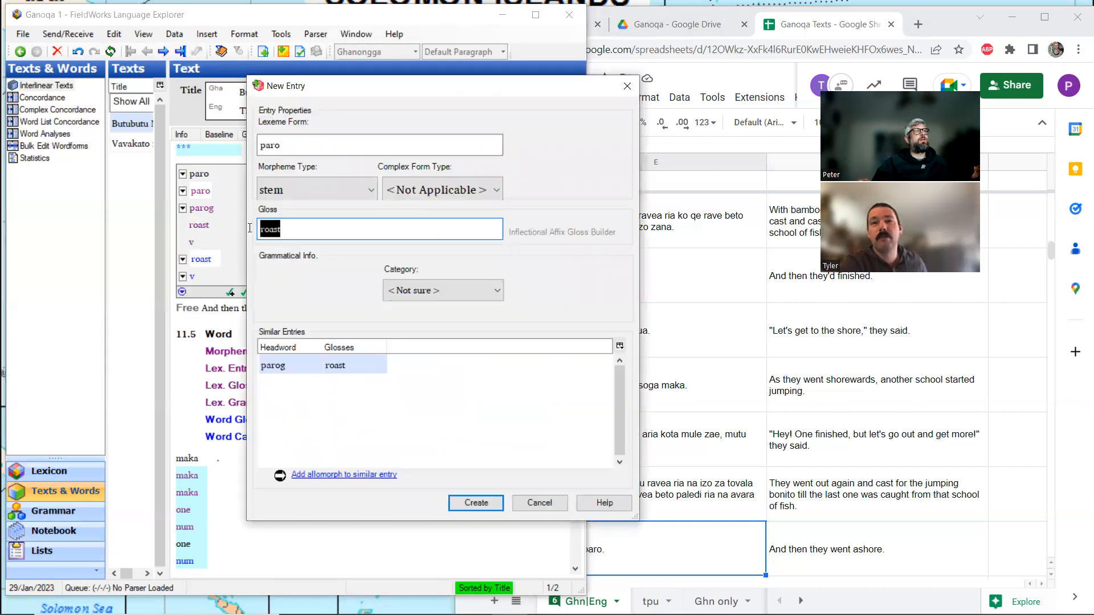
pyautogui.write('to')
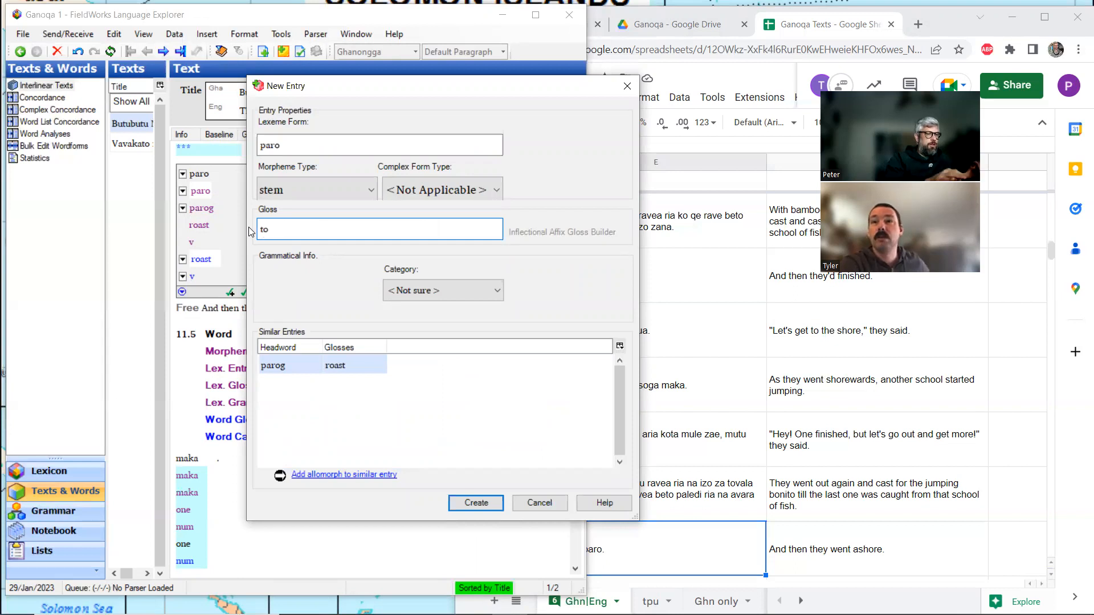
pyautogui.write('.shore')
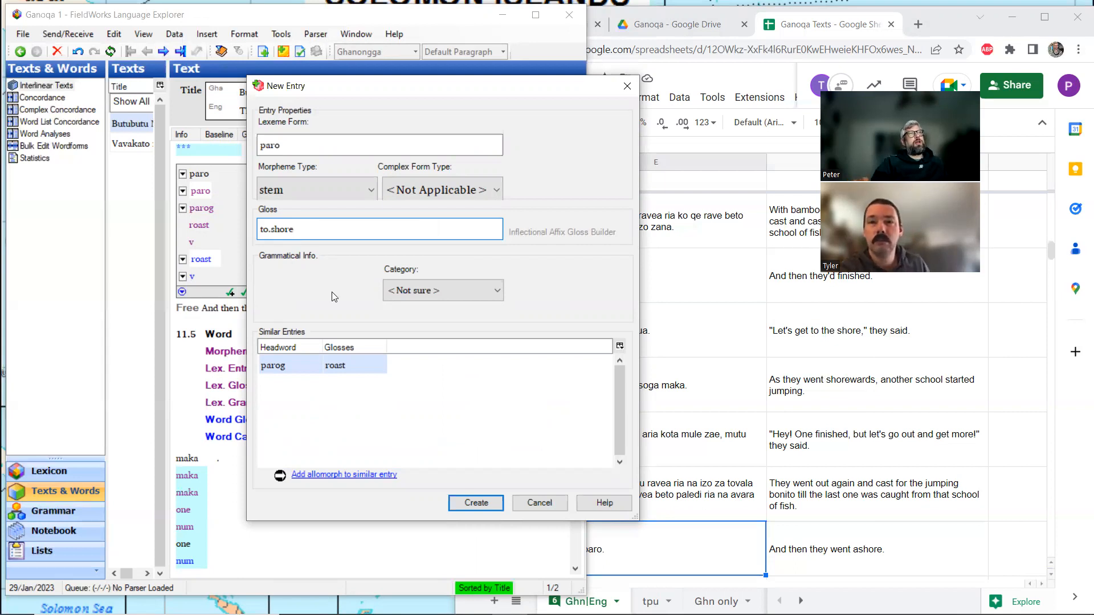
pyautogui.click(481, 504)
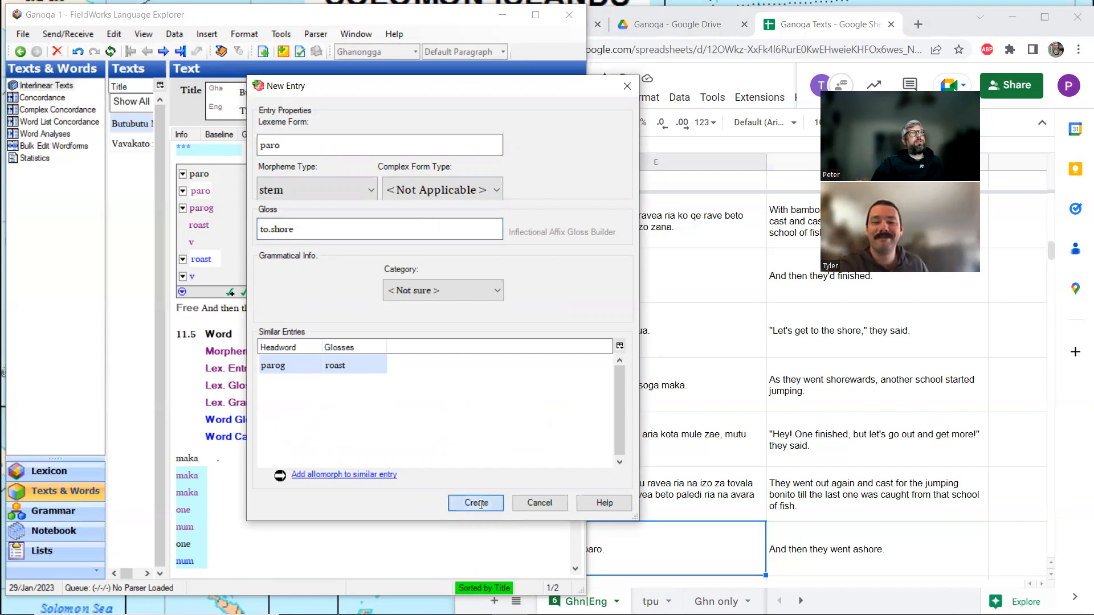
# Set the word gloss of paro in line 11.4 to "to.shore" and return to the gloss view.
pyautogui.click(182, 261)
pyautogui.click(217, 258)
pyautogui.hotkey('ctrl', 'BackSpace')
pyautogui.write('to.shore')
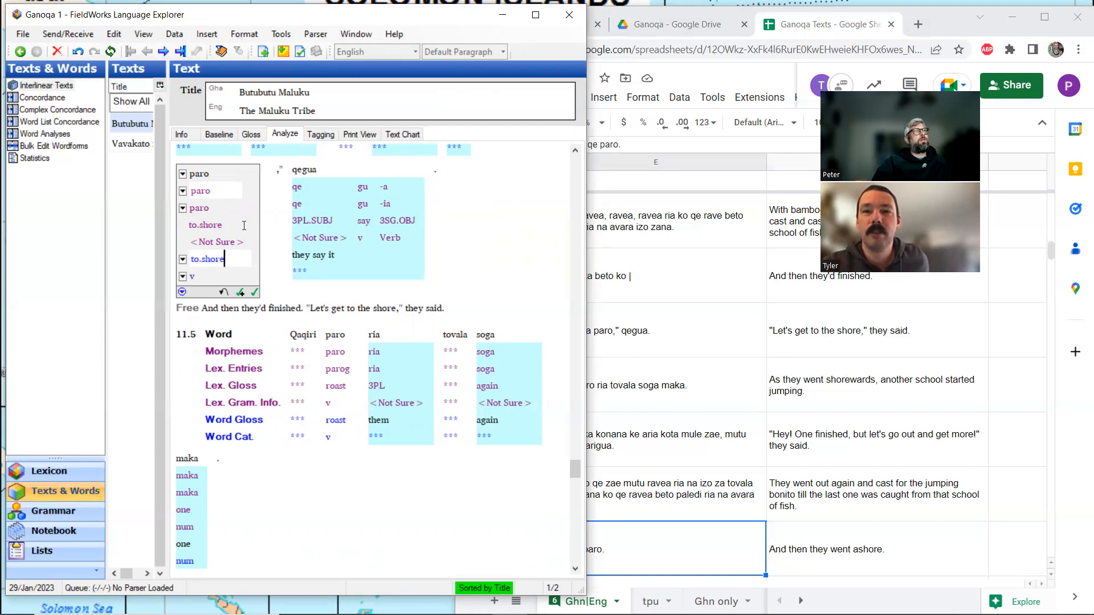
pyautogui.click(251, 136)
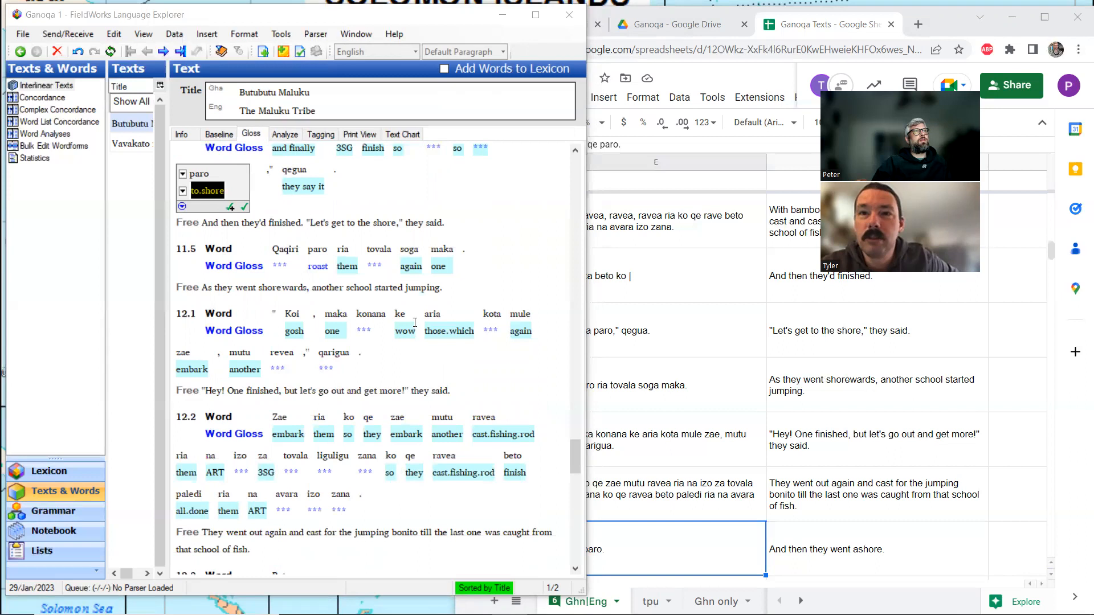
# Approve the "to.shore" analysis of paro in line 11.4.
pyautogui.click(318, 267)
pyautogui.click(314, 257)
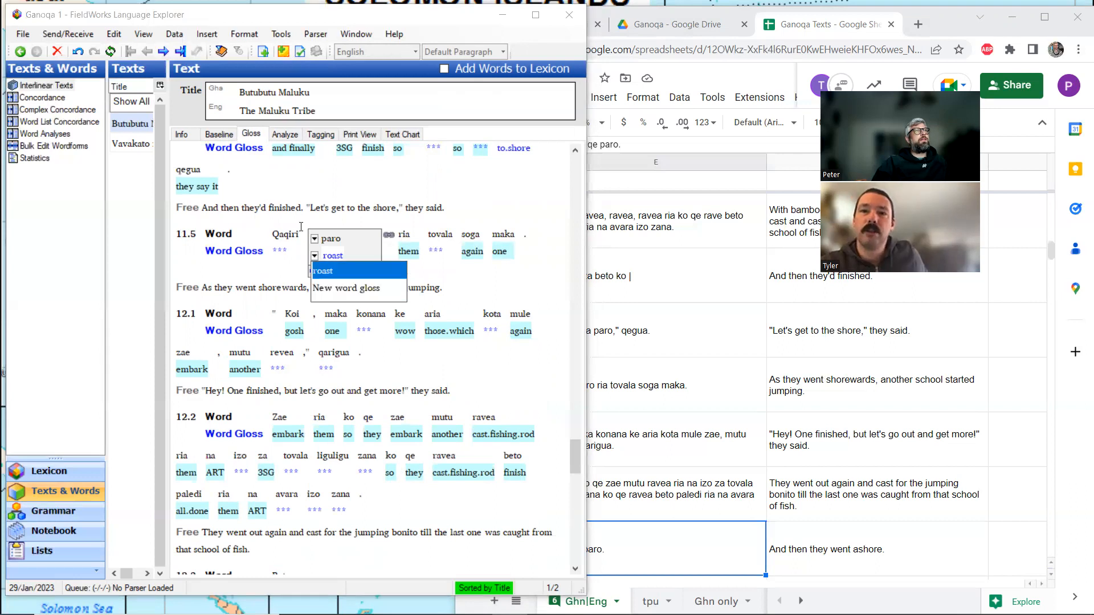
pyautogui.click(217, 184)
pyautogui.scroll(3, 359, 202)
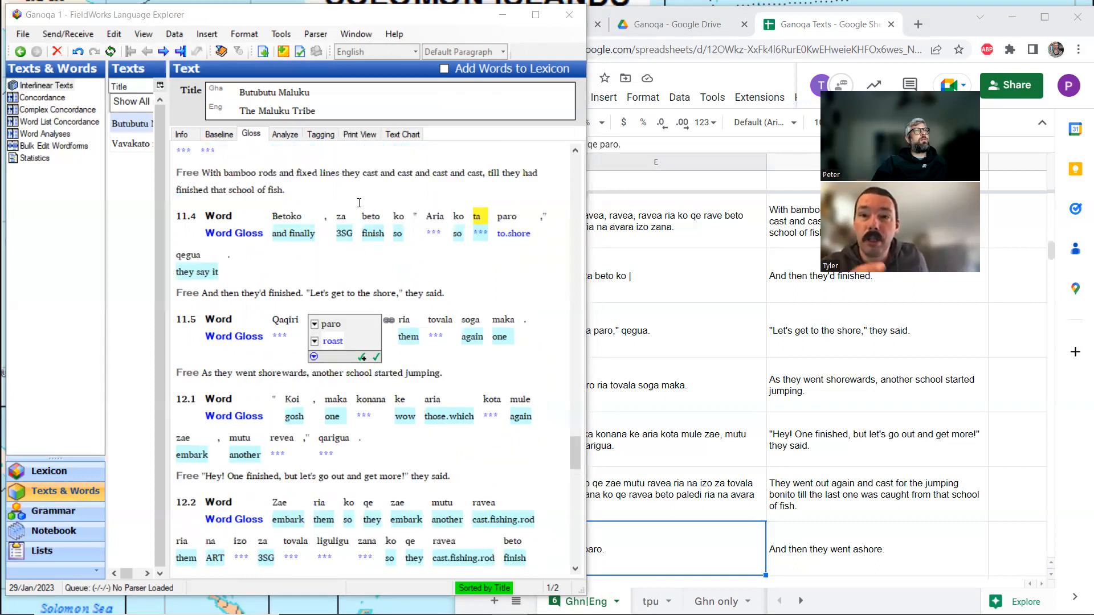
pyautogui.click(509, 234)
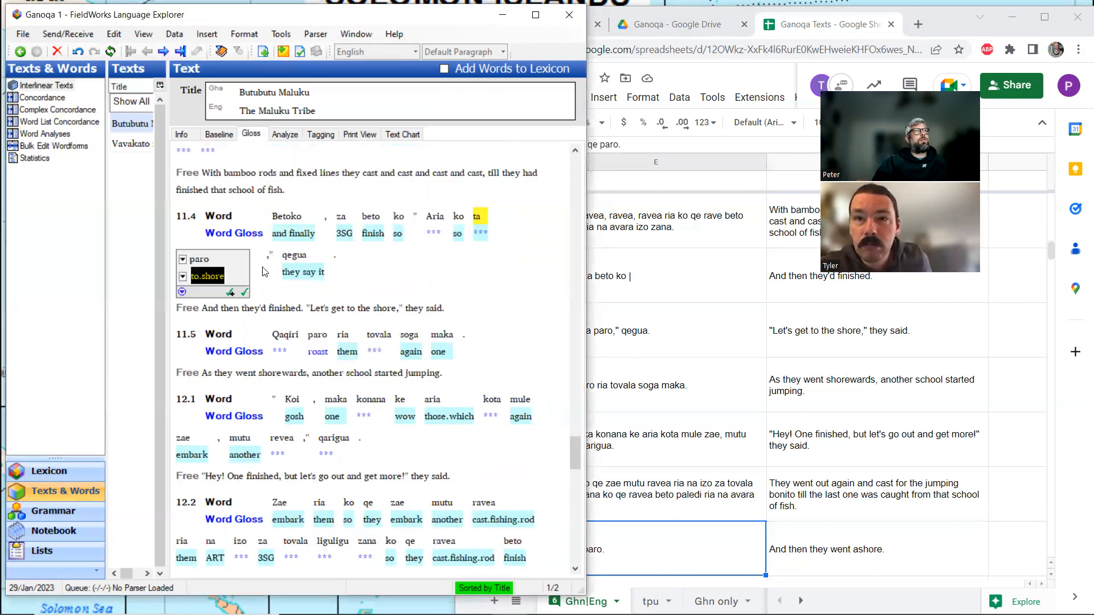
pyautogui.click(244, 292)
# Link paro in line 11.5 to the existing "to.shore" entry and set its word gloss to "to.shore".
pyautogui.click(316, 349)
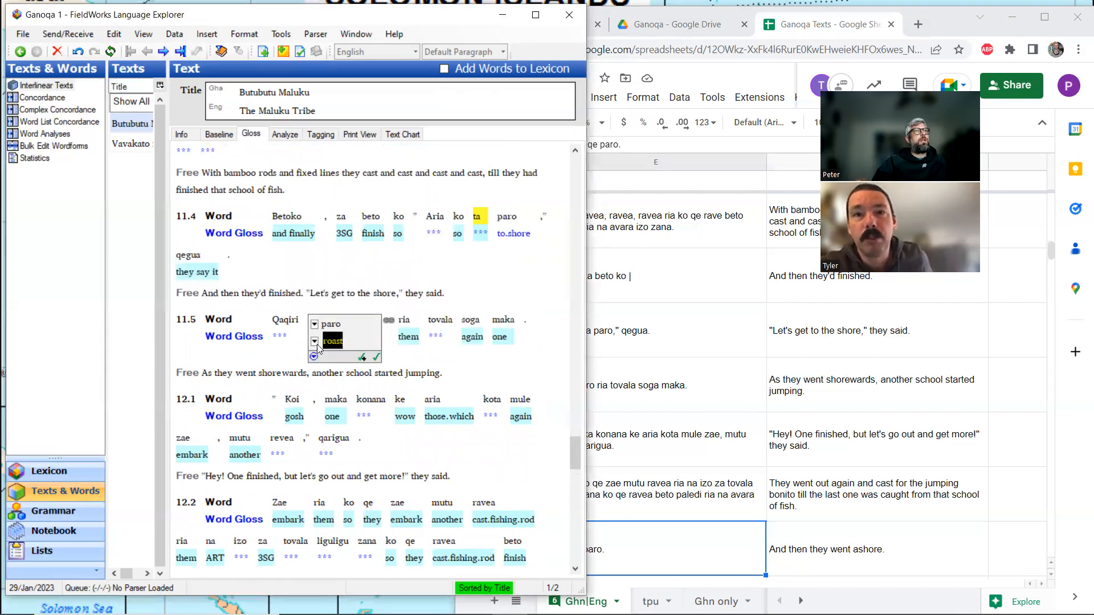
pyautogui.click(315, 341)
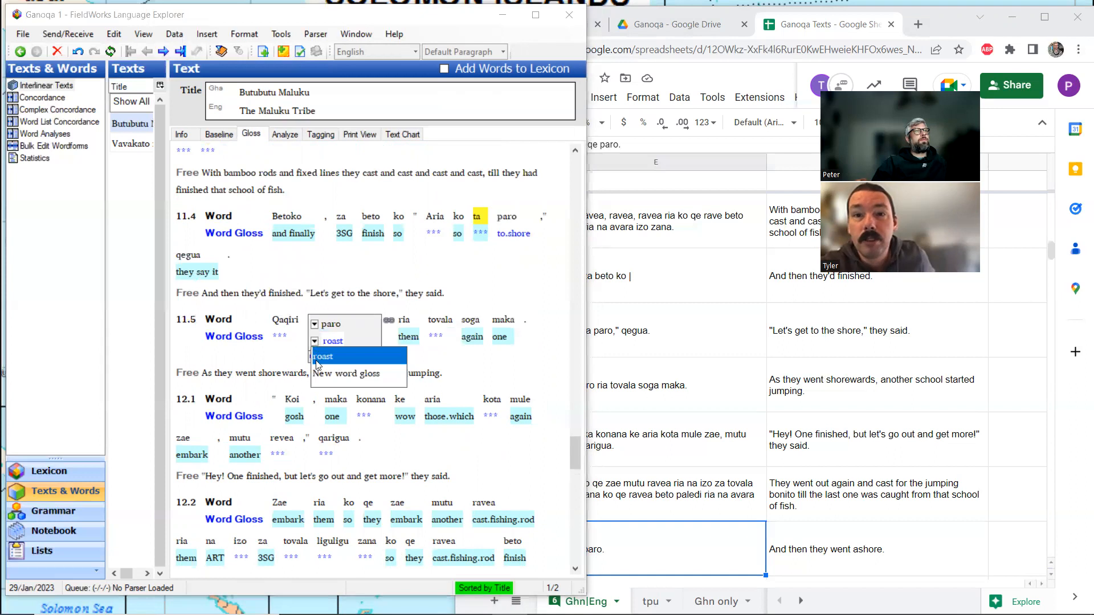
pyautogui.click(320, 375)
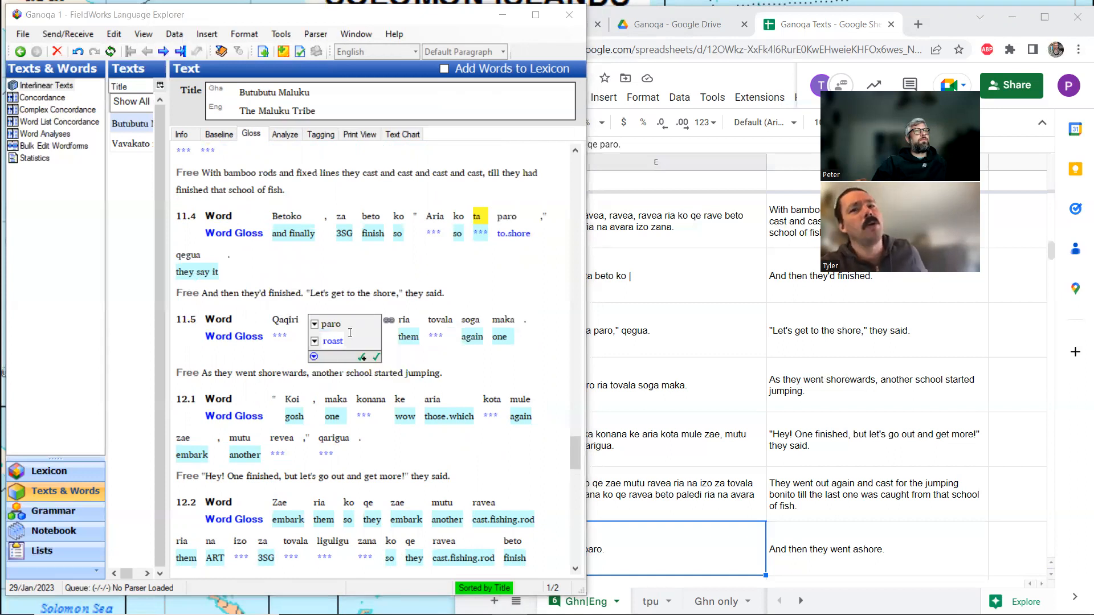
pyautogui.click(284, 135)
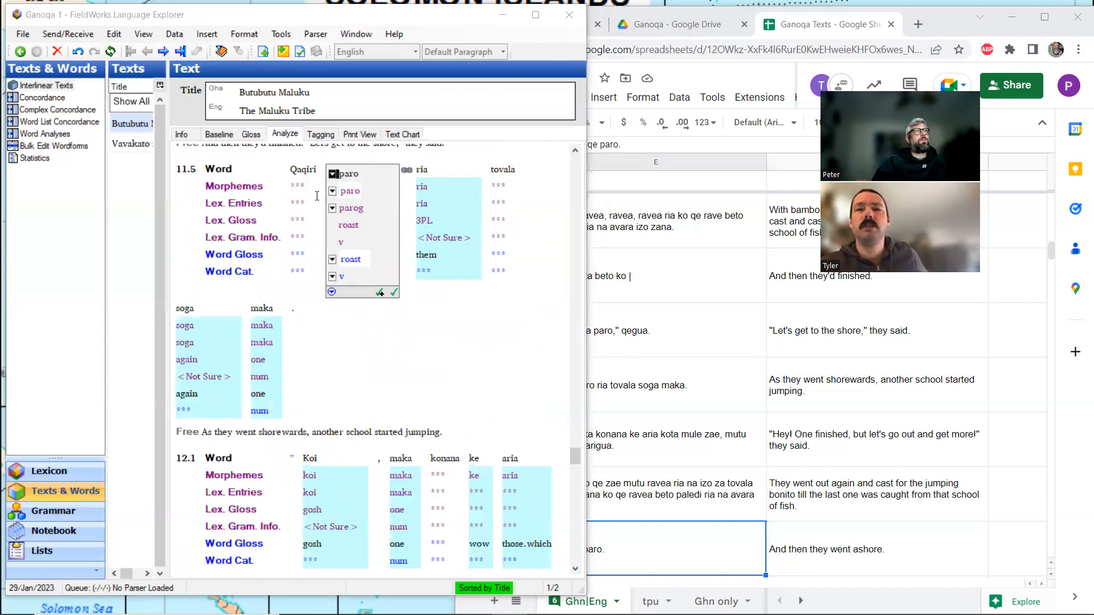
pyautogui.click(333, 209)
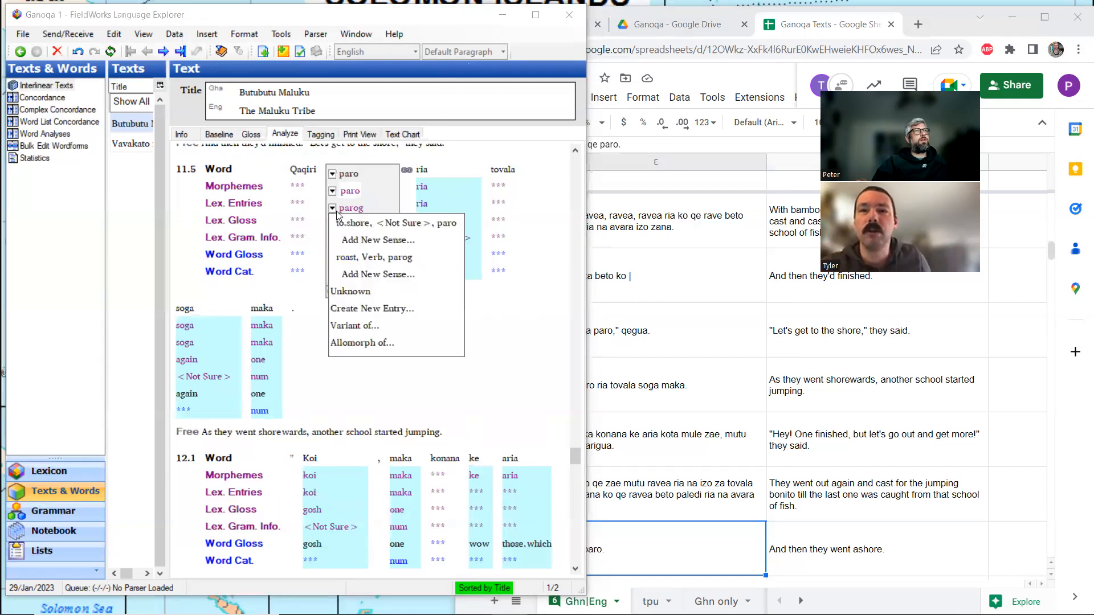
pyautogui.click(349, 223)
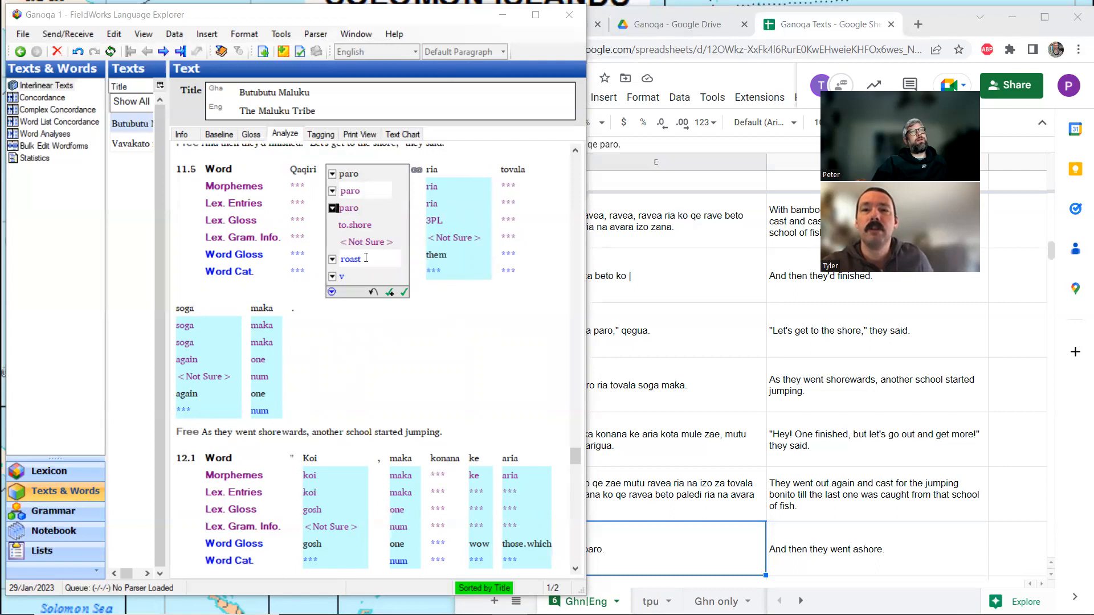
pyautogui.click(333, 260)
pyautogui.click(344, 283)
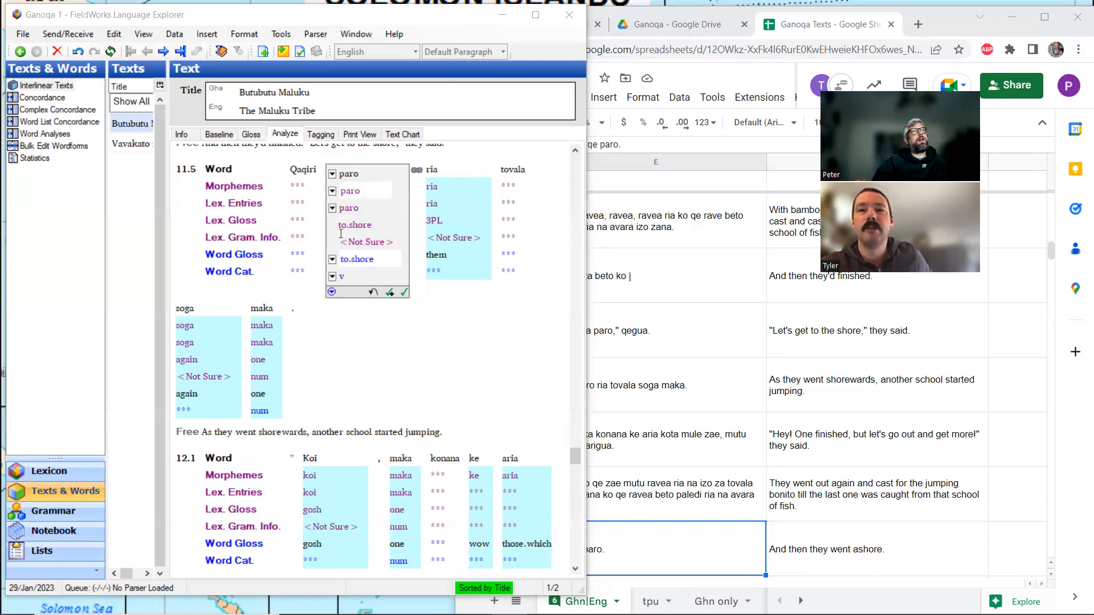
pyautogui.click(251, 135)
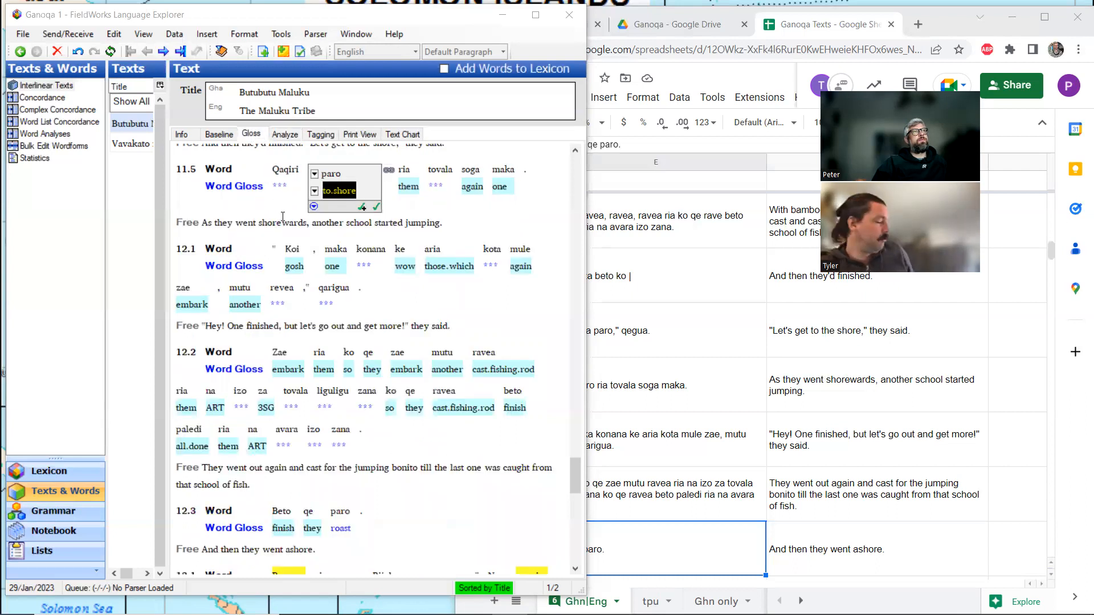
pyautogui.scroll(3, 282, 216)
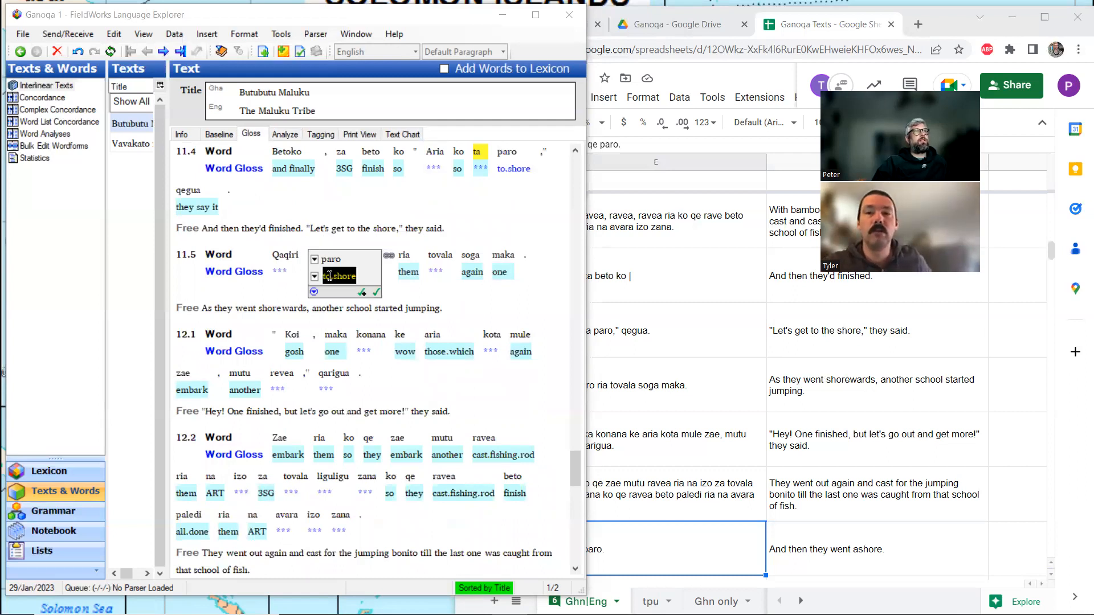
pyautogui.scroll(3, 330, 276)
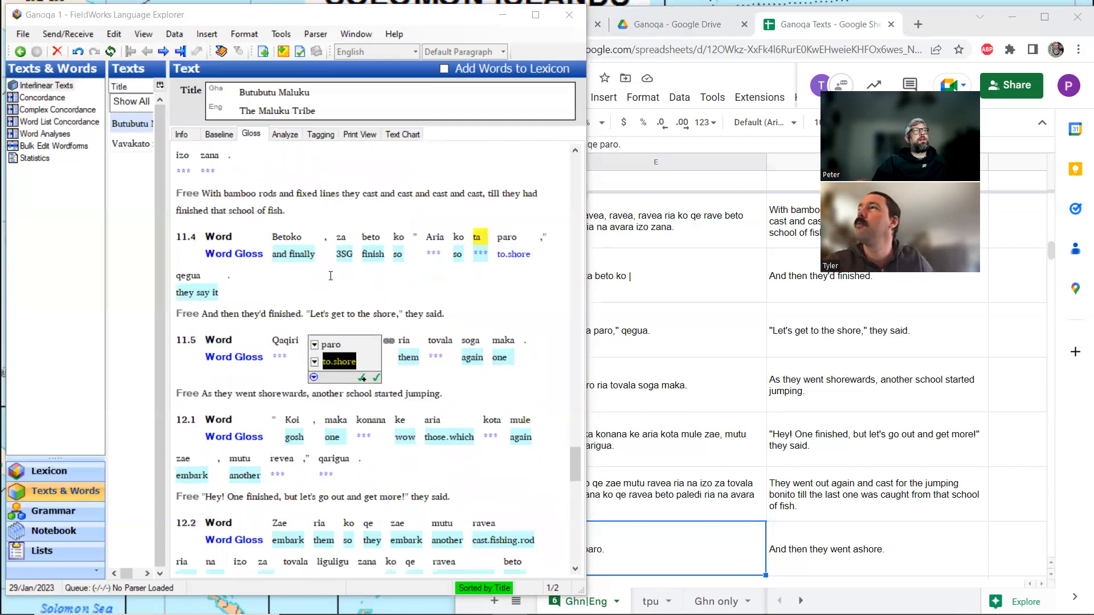
pyautogui.scroll(3, 330, 276)
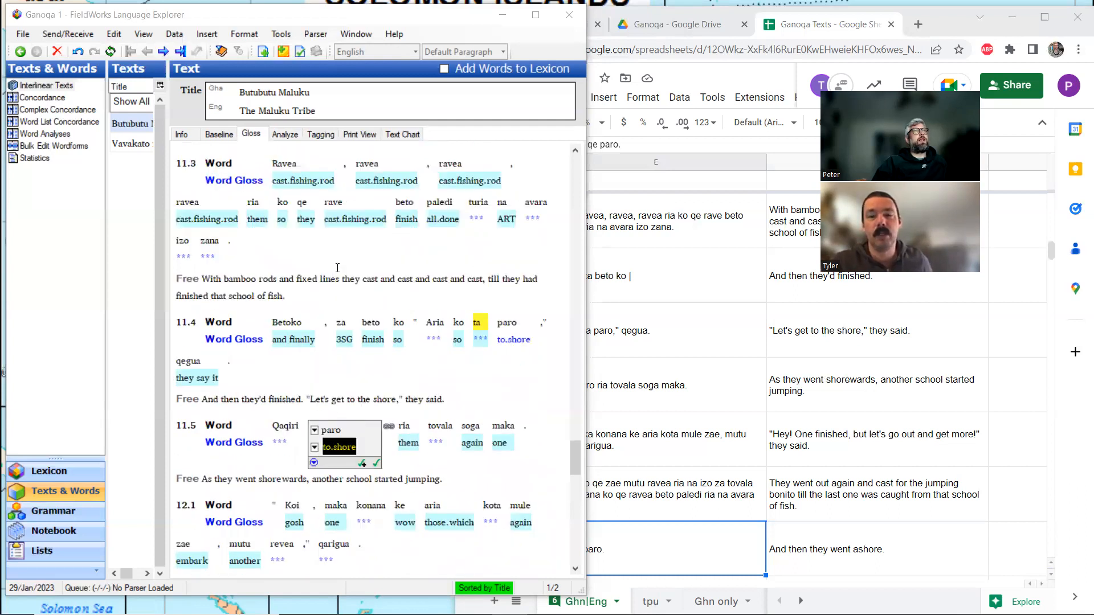
pyautogui.scroll(-15, 339, 267)
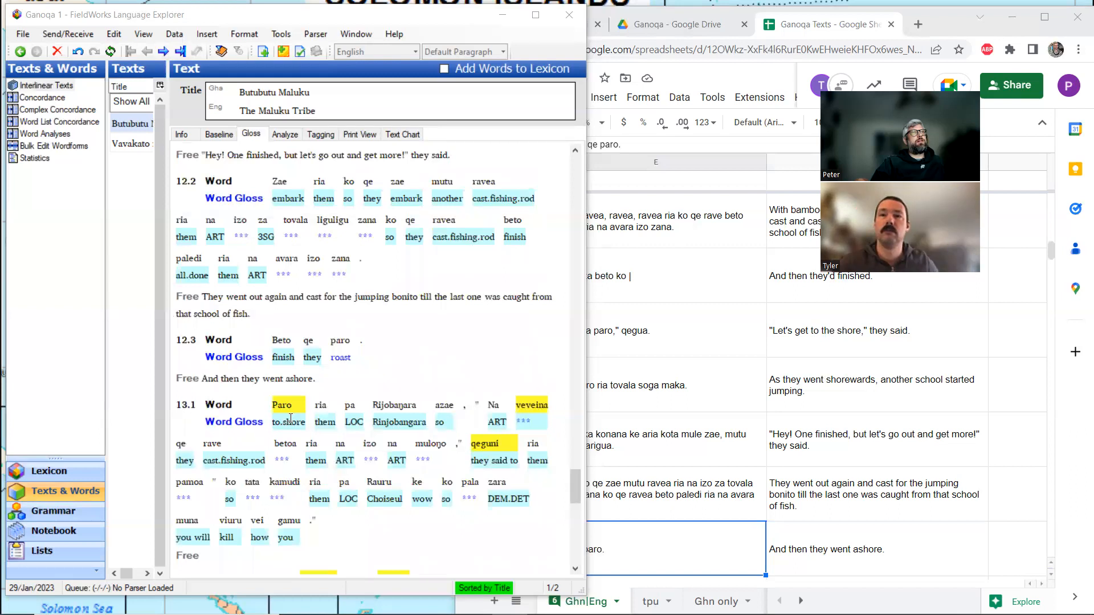
pyautogui.scroll(5, 290, 419)
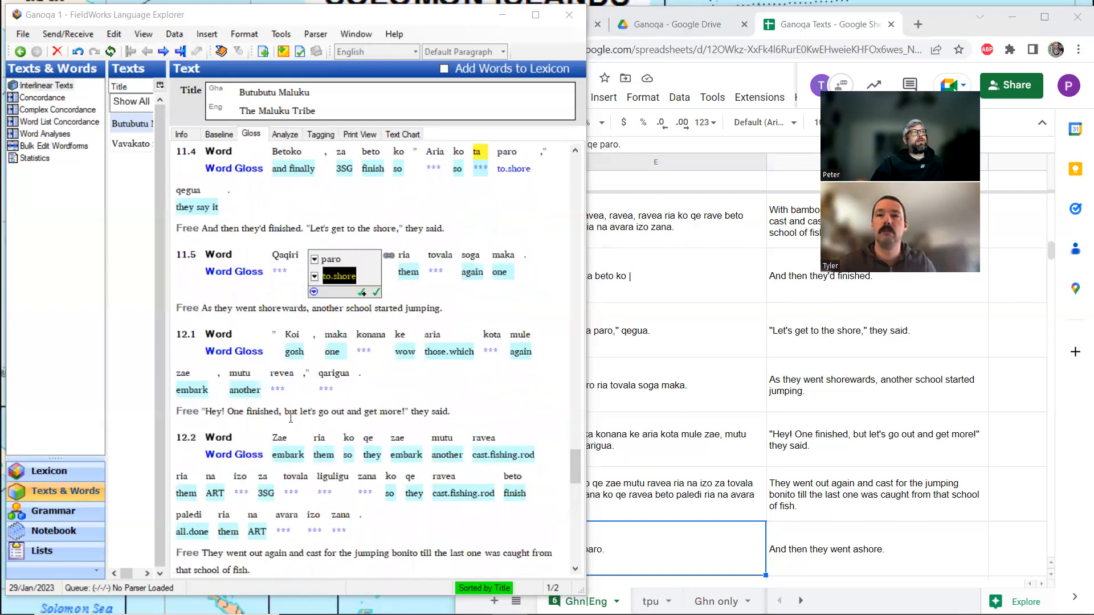